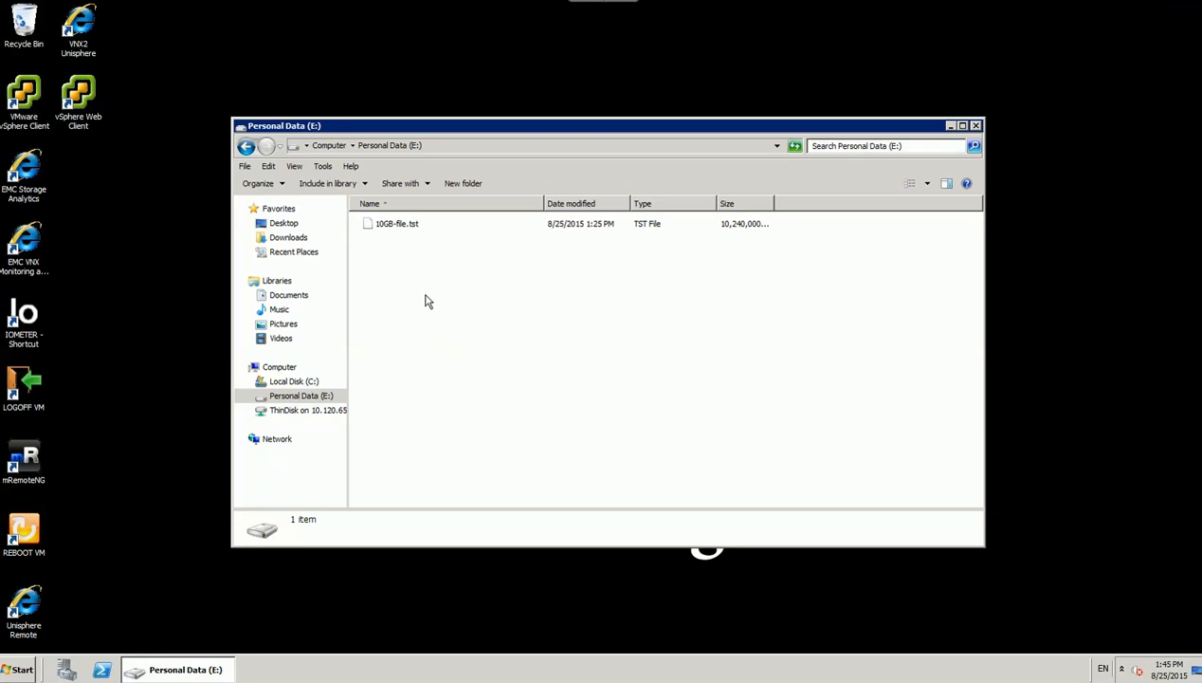
Step: Close the Personal Data (E:) window and log in to VNX2 Unisphere at 192.168.1.32 with the account name and password
left_click(976, 126)
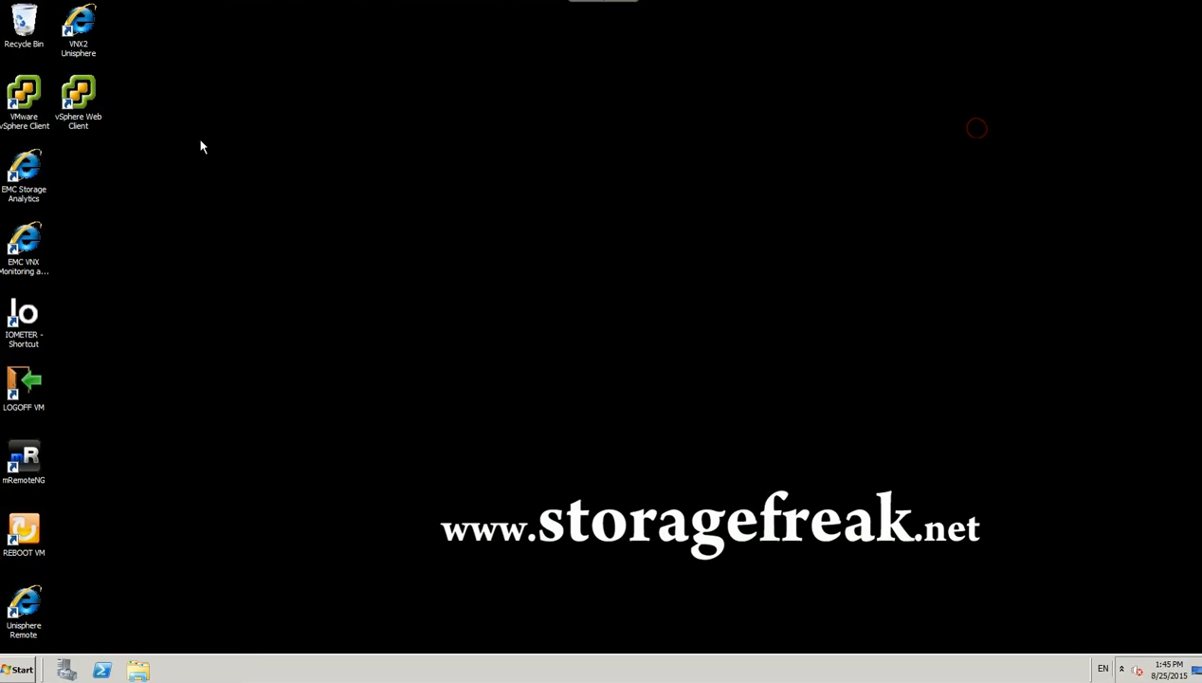
double_click(79, 28)
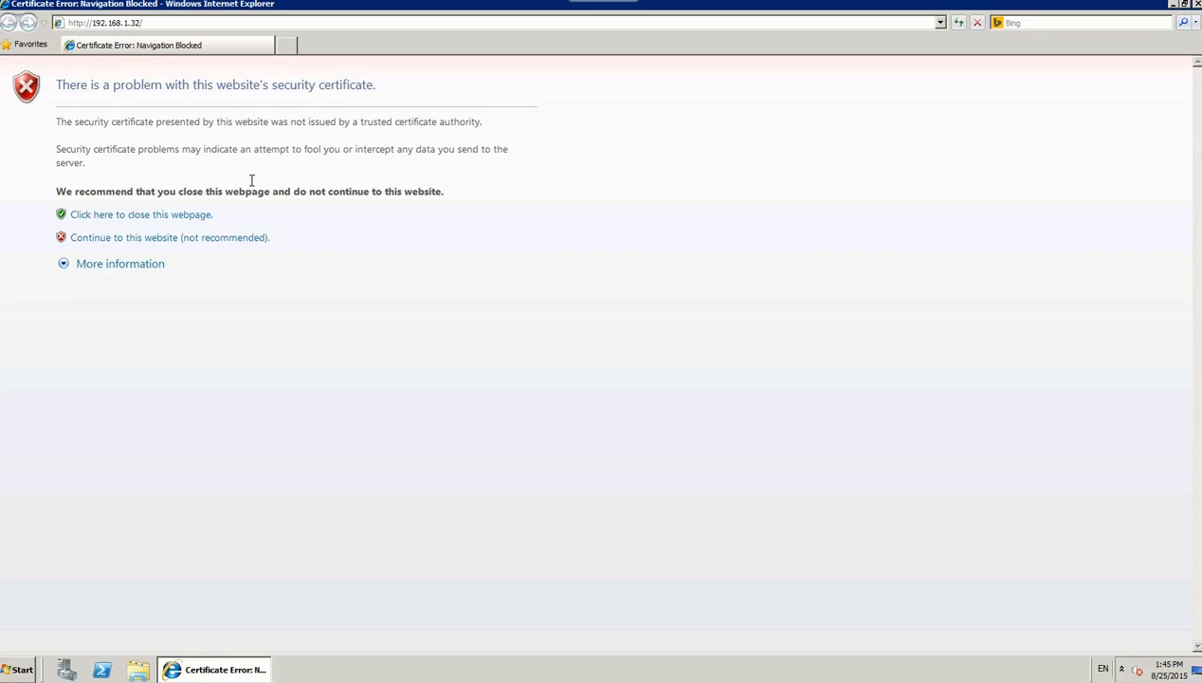
left_click(214, 240)
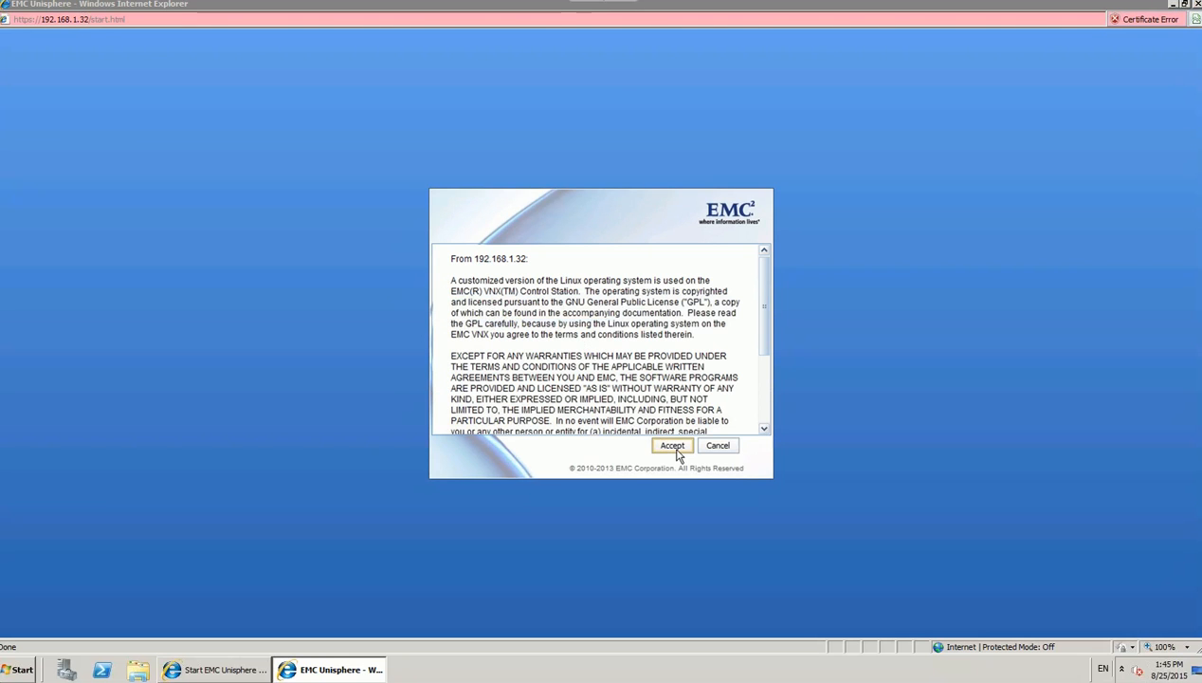
left_click(673, 446)
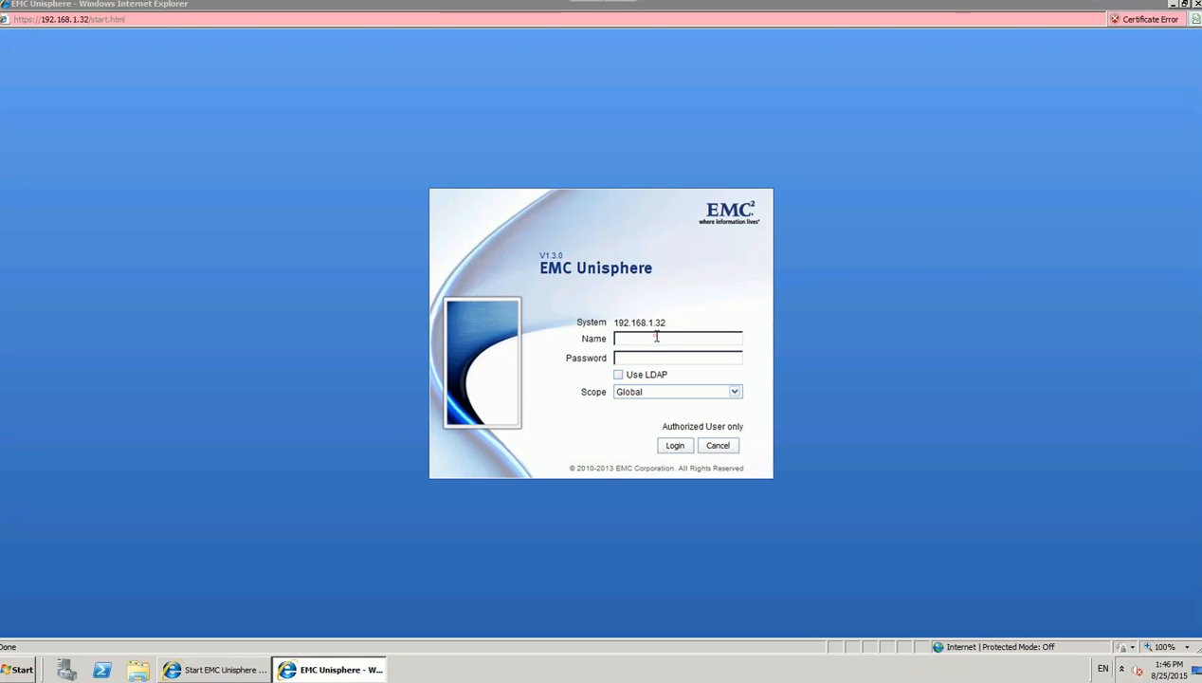
left_click(656, 336)
key("Return")
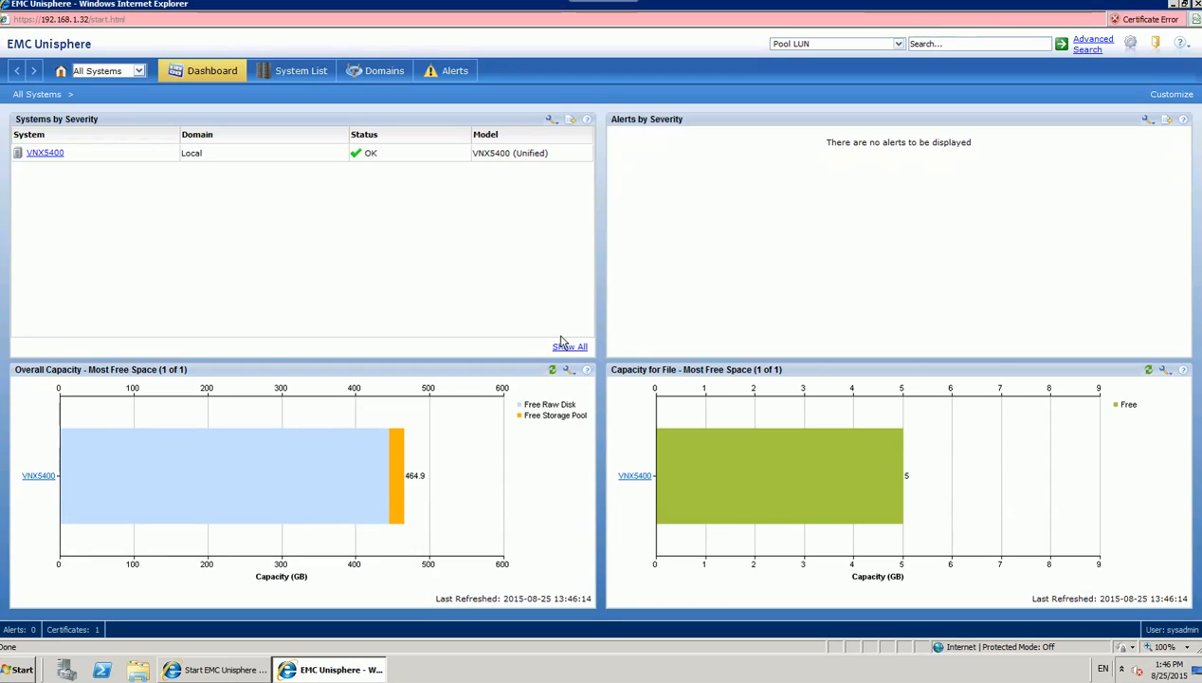
Step: Open the storage groups of the VNX5400 system and examine the LUNs assigned to Windows SG
left_click(45, 154)
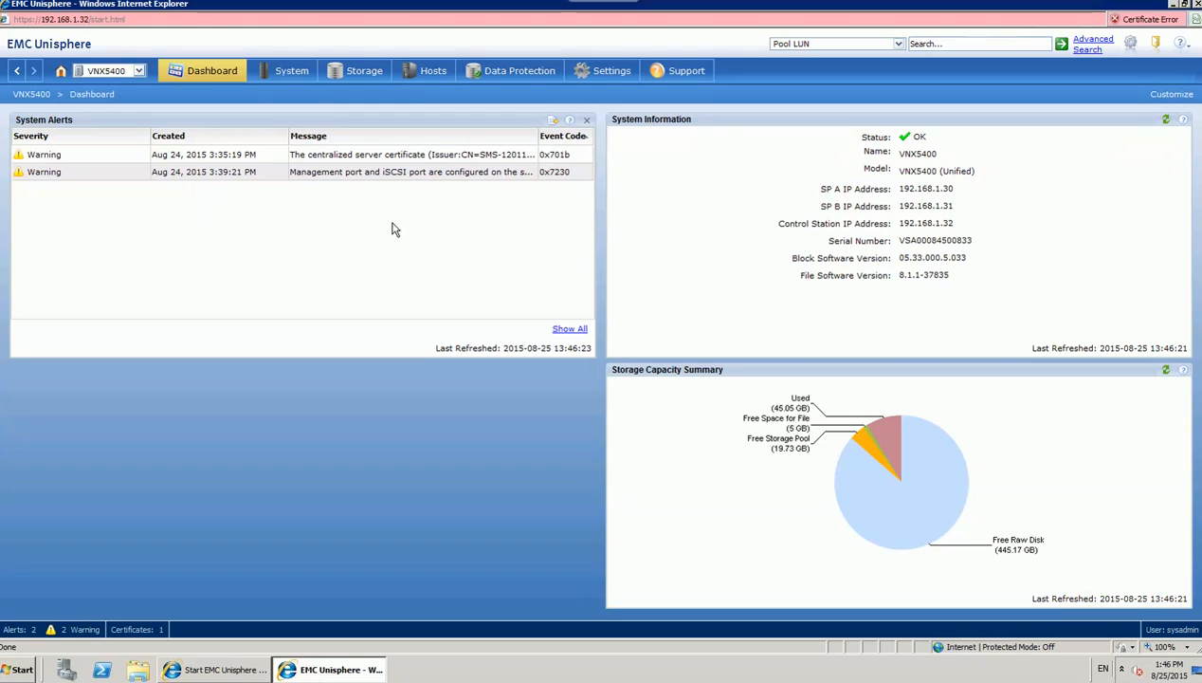
left_click(433, 74)
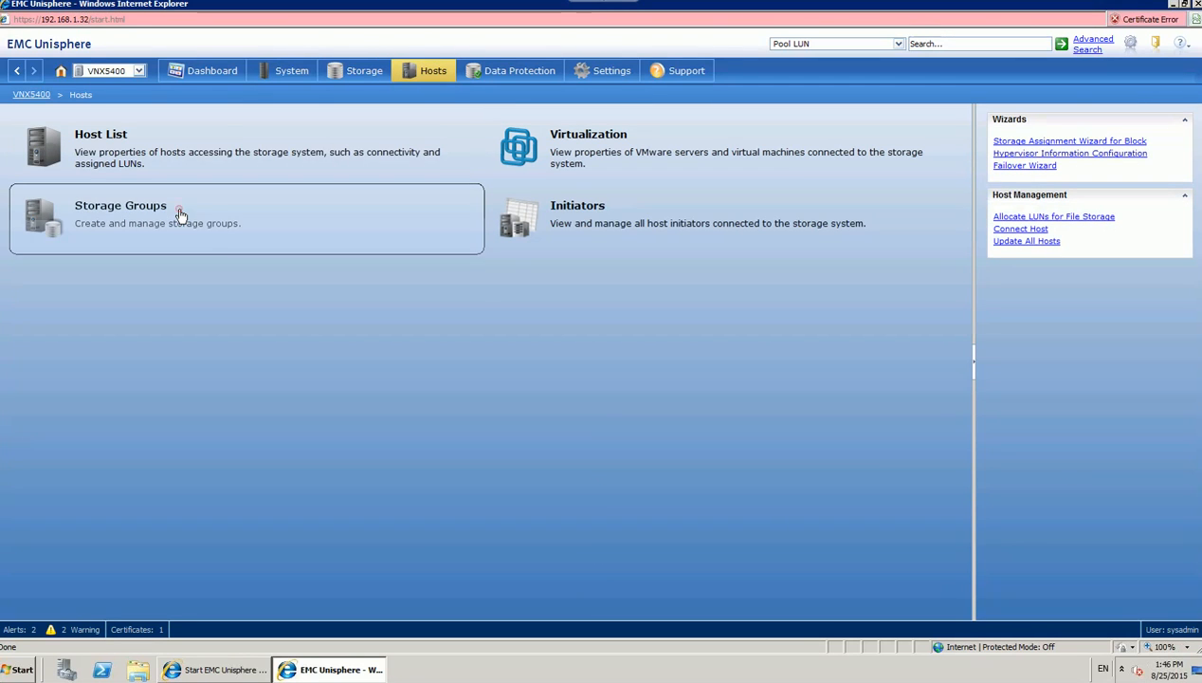
left_click(180, 215)
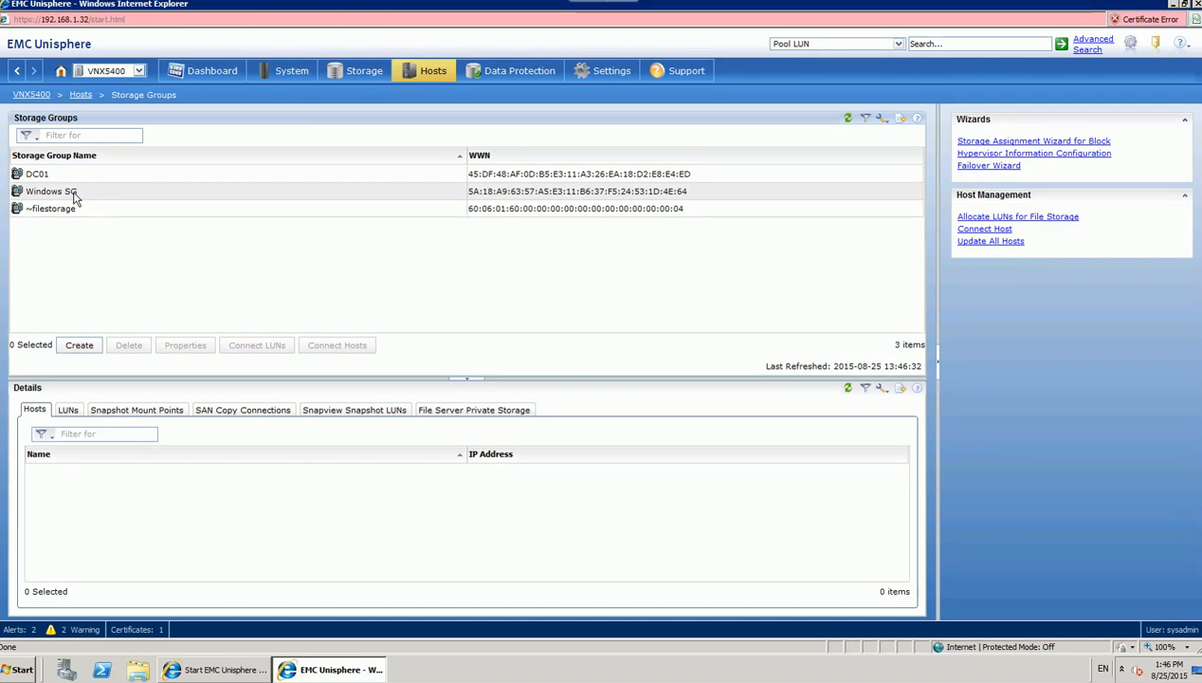
left_click(38, 216)
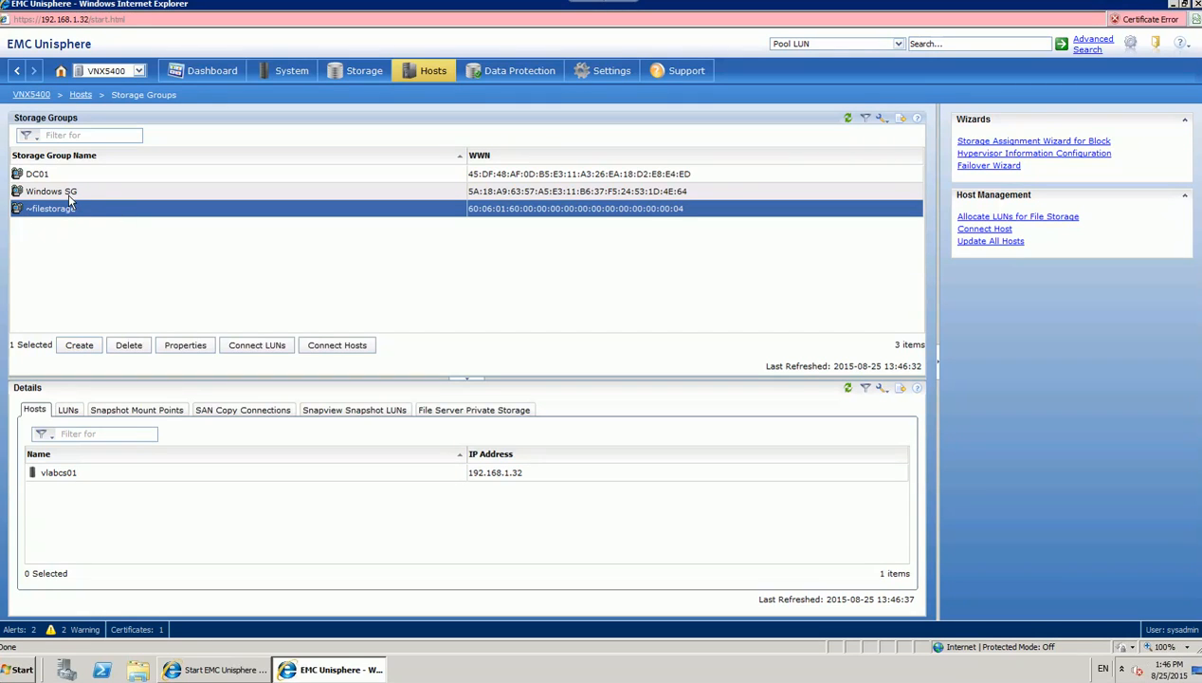
left_click(67, 193)
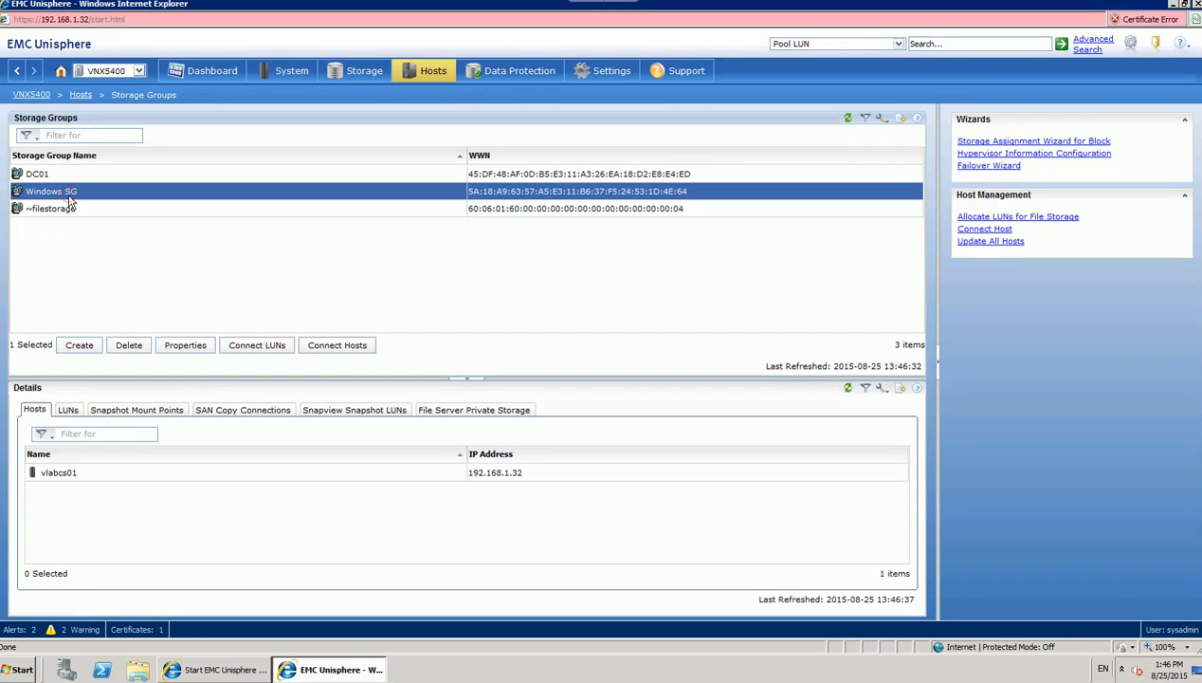
left_click(67, 410)
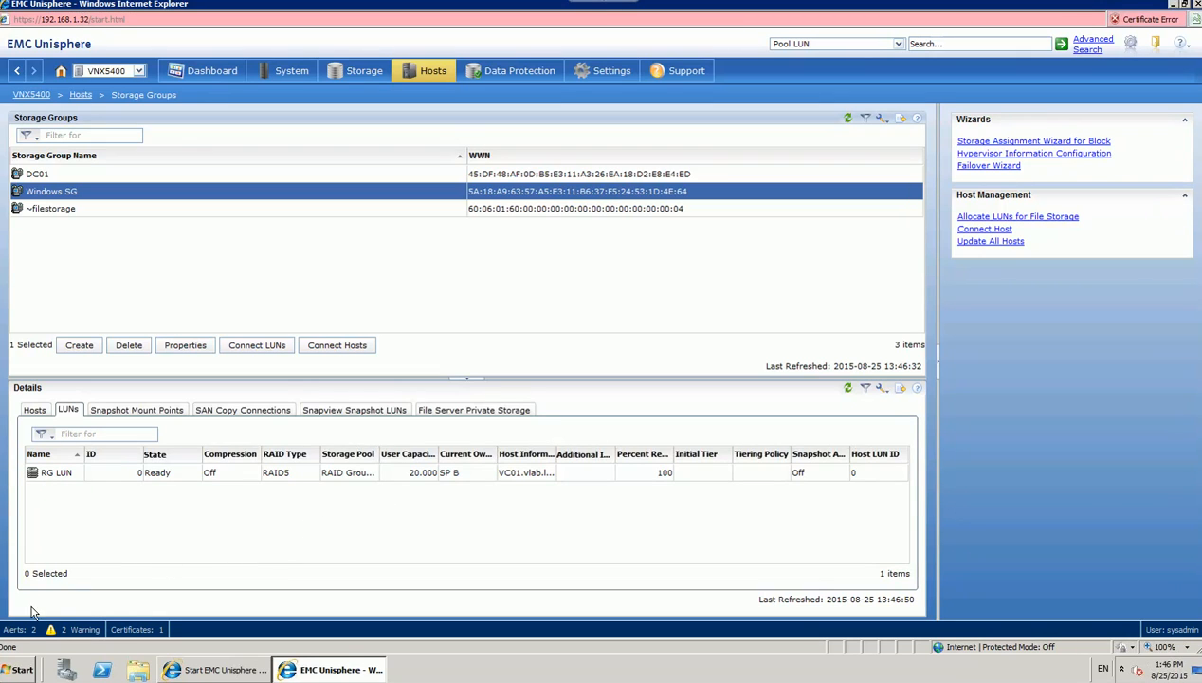
Step: Open the Windows Computer view to check the capacity of the local drives, and return to Unisphere
left_click(20, 670)
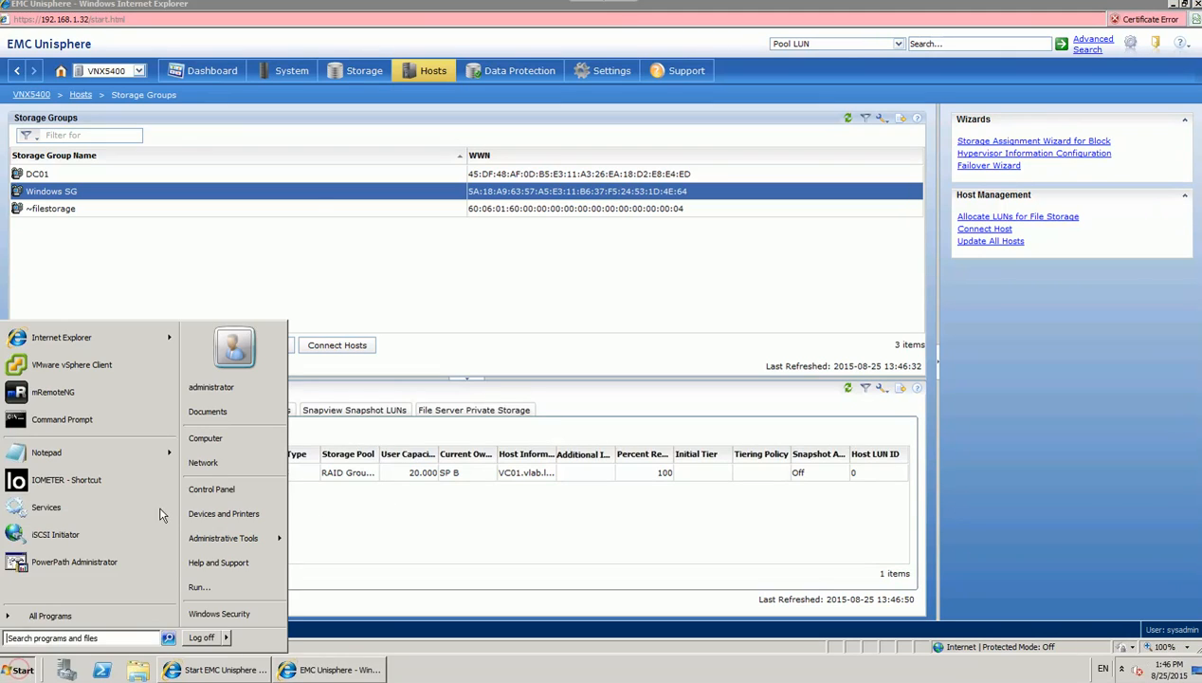
left_click(221, 438)
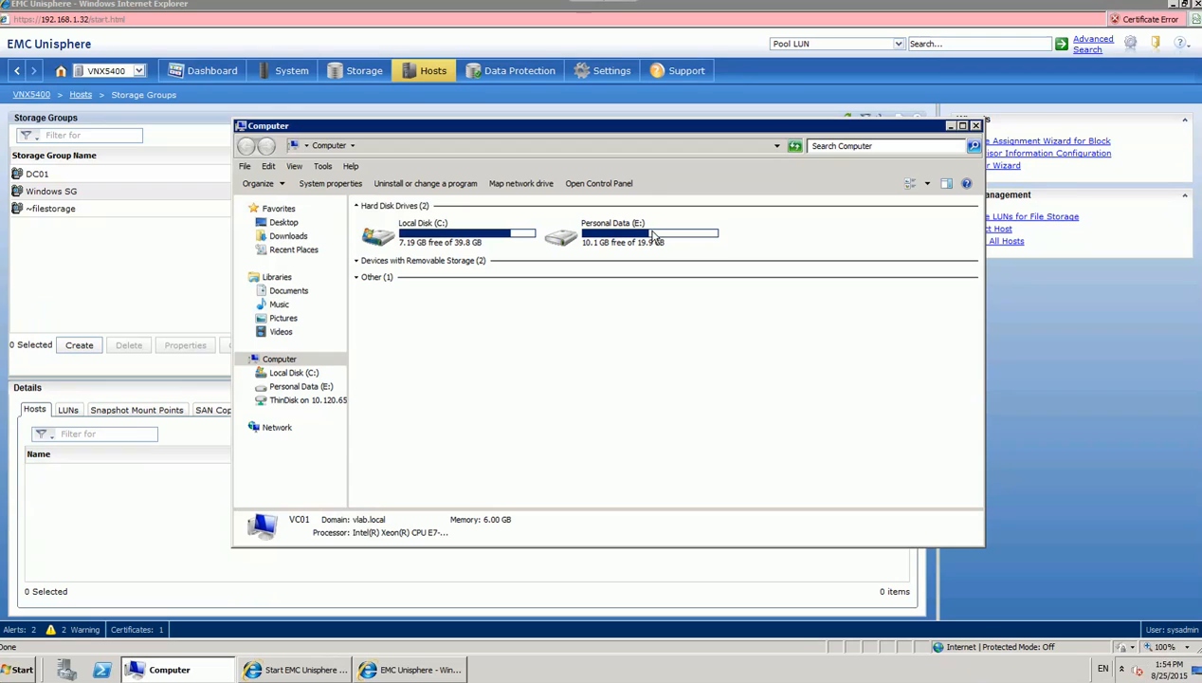
left_click(163, 271)
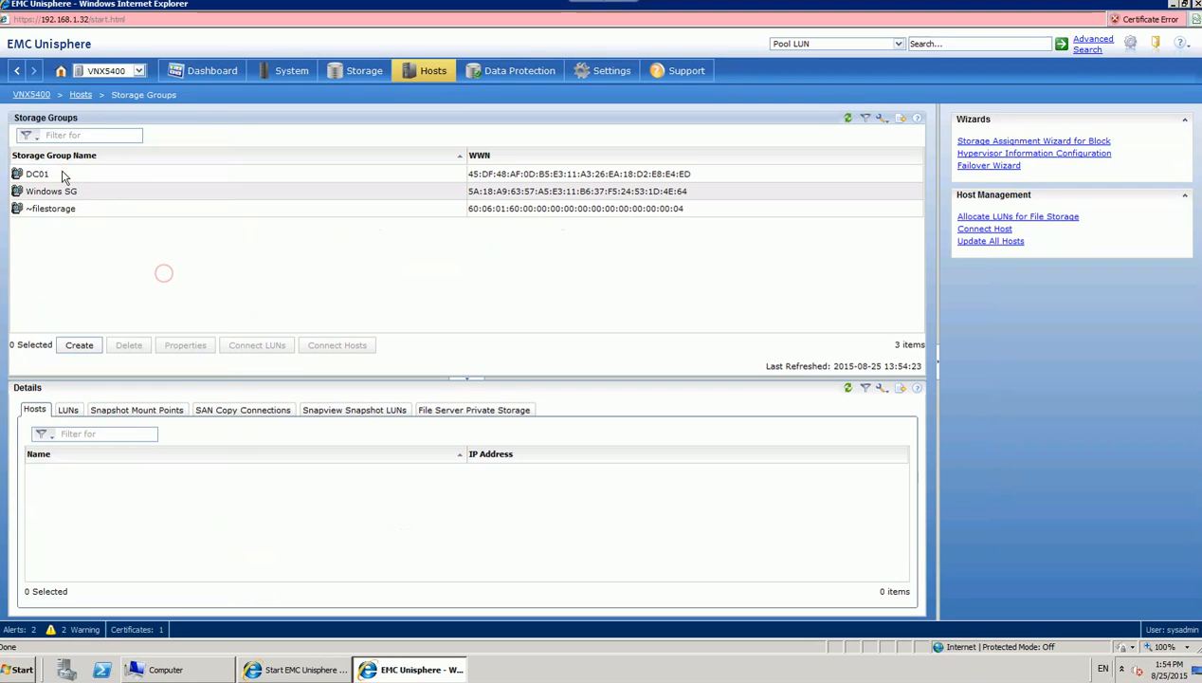
Step: Examine the hosts of the DC01 storage group and open the array's list of LUNs
left_click(63, 176)
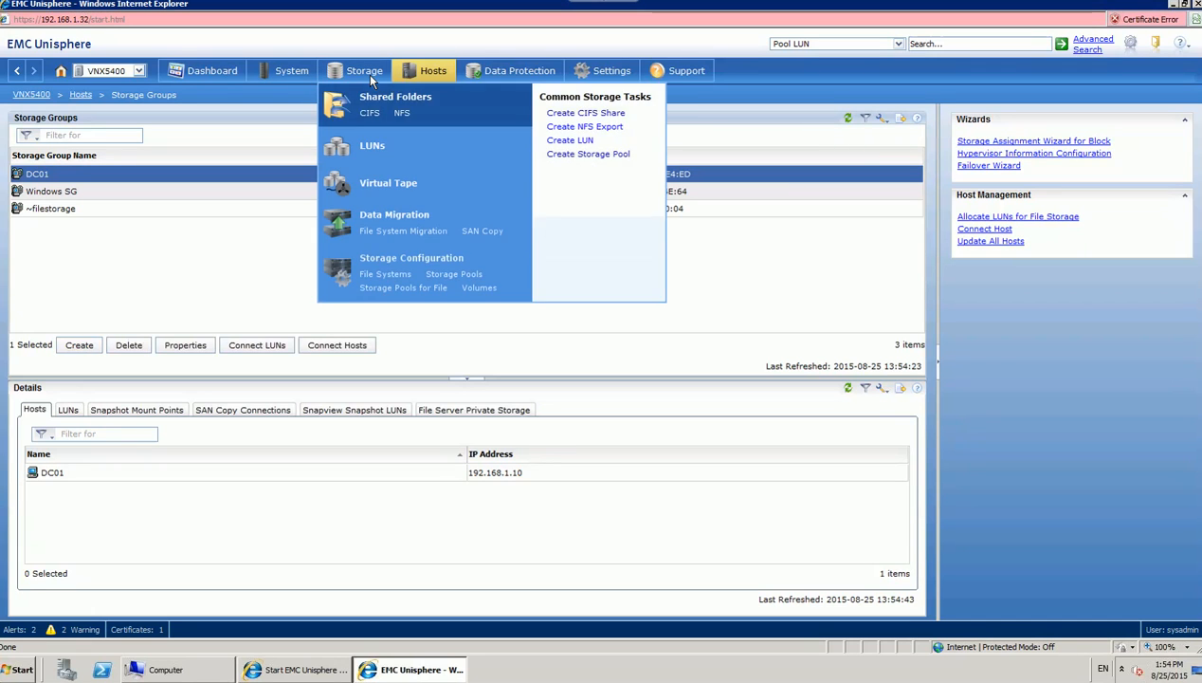
mouse_move(371, 82)
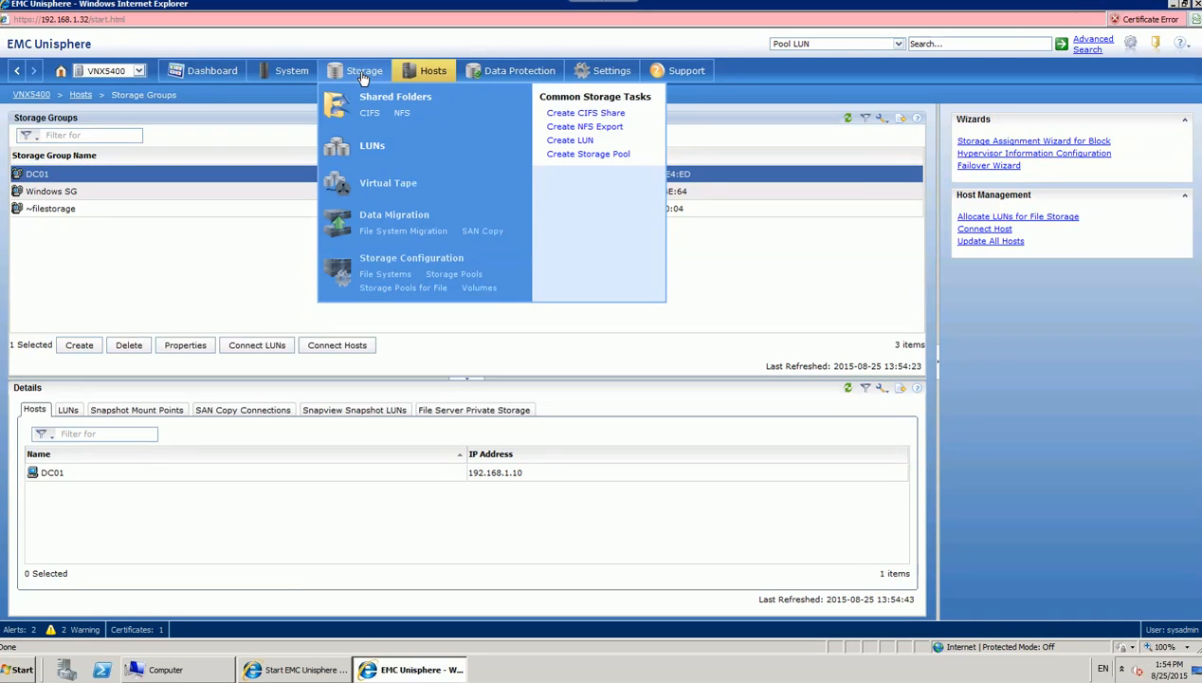
left_click(383, 148)
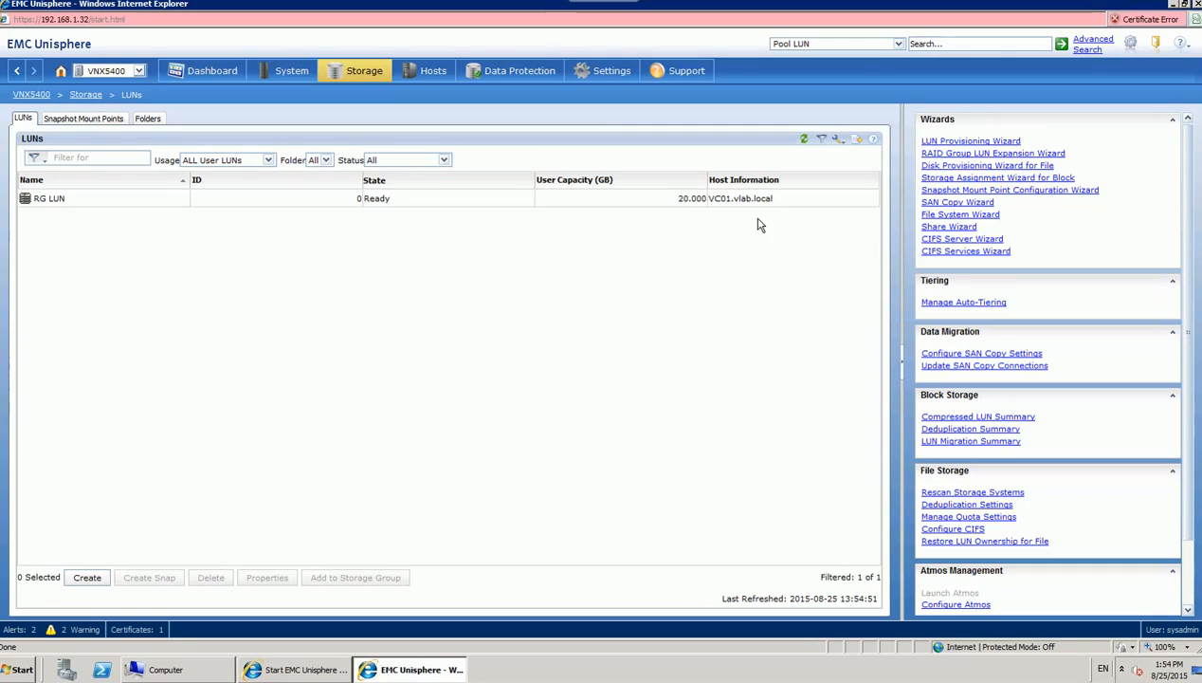
Step: Open the storage pool configuration and examine the LUNs in RAID Group 0
left_click(348, 82)
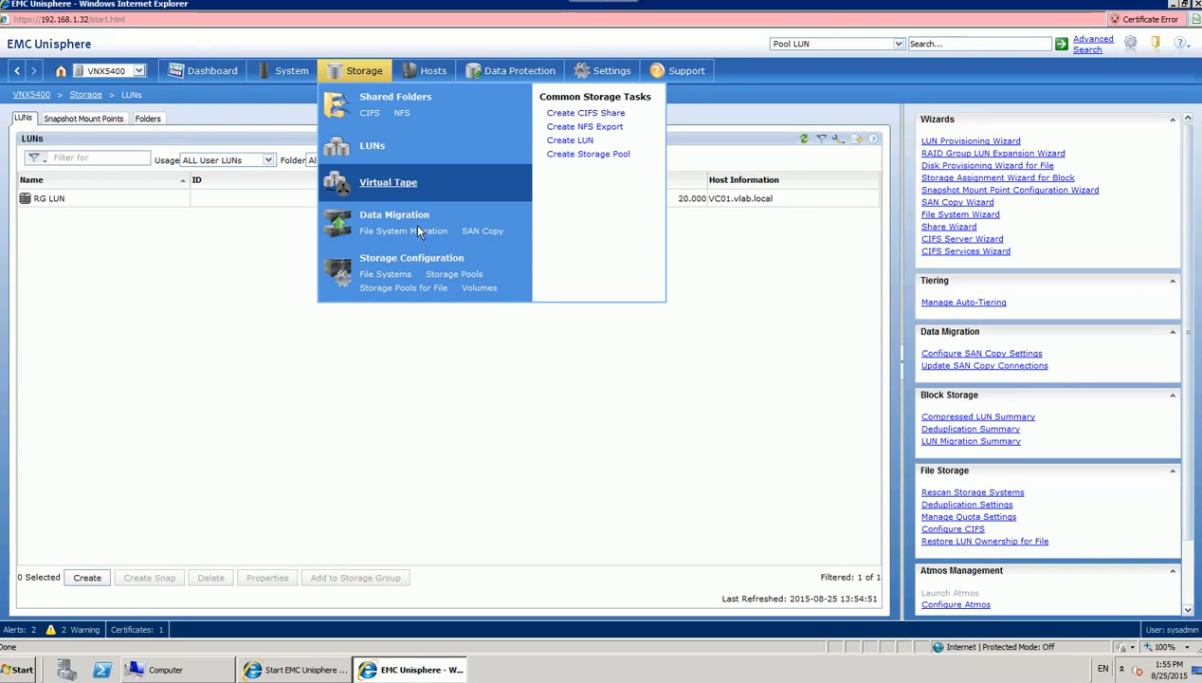
left_click(459, 276)
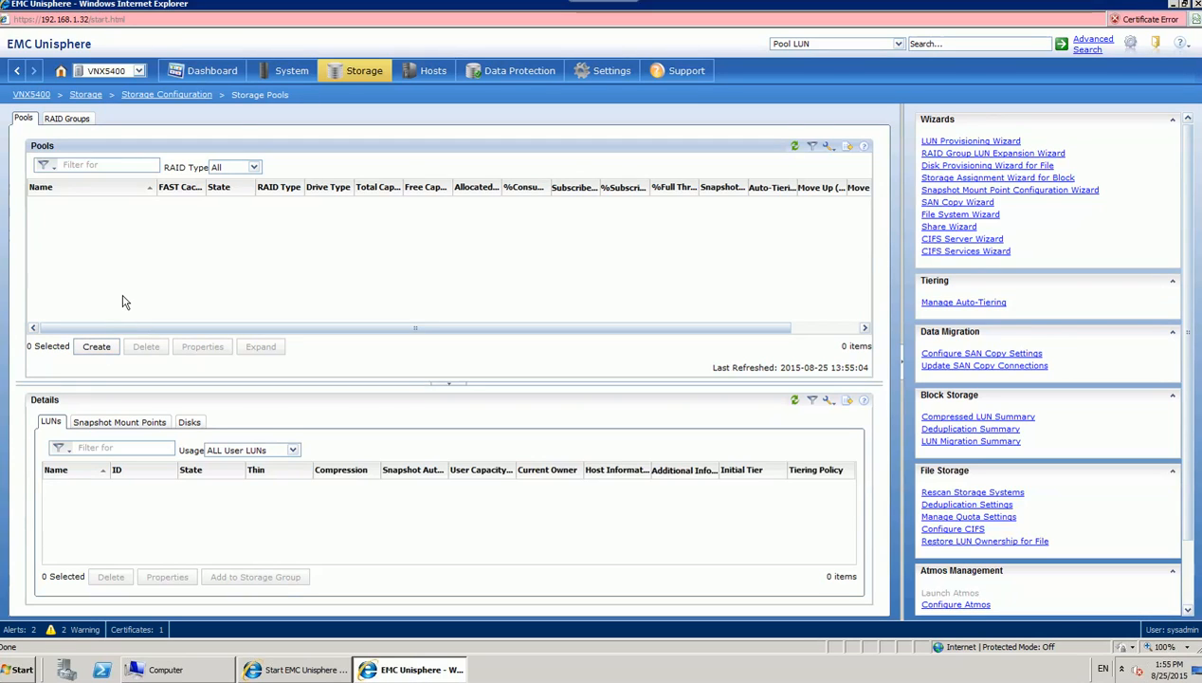
left_click(62, 120)
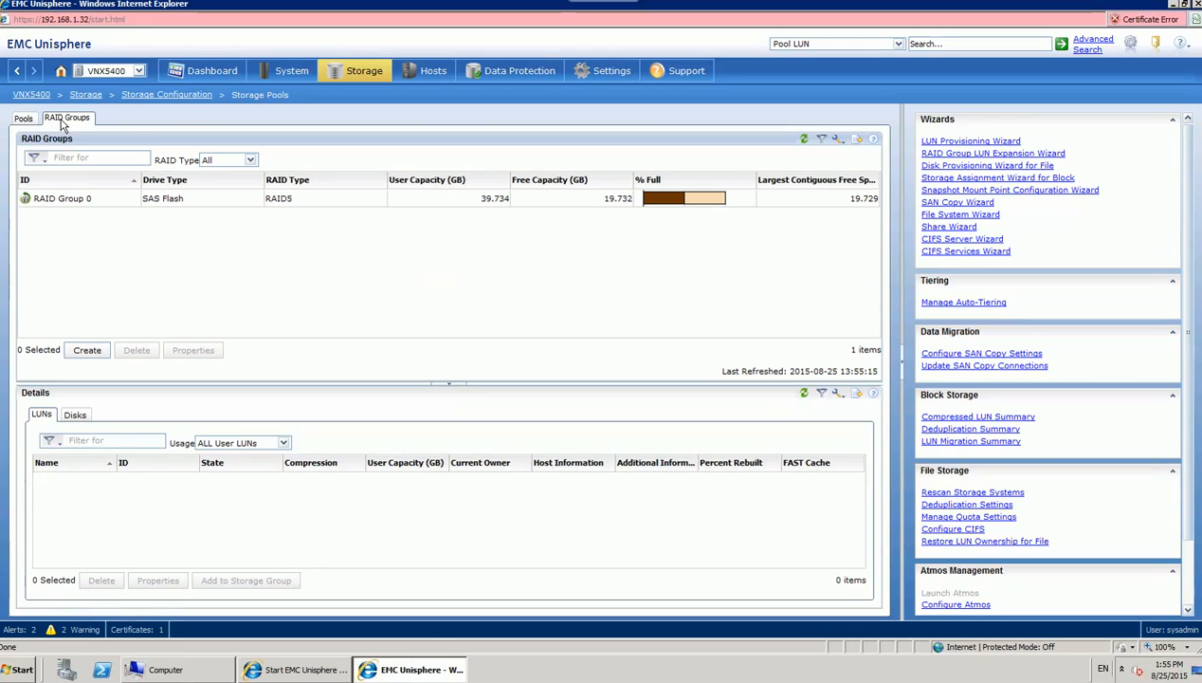
left_click(98, 201)
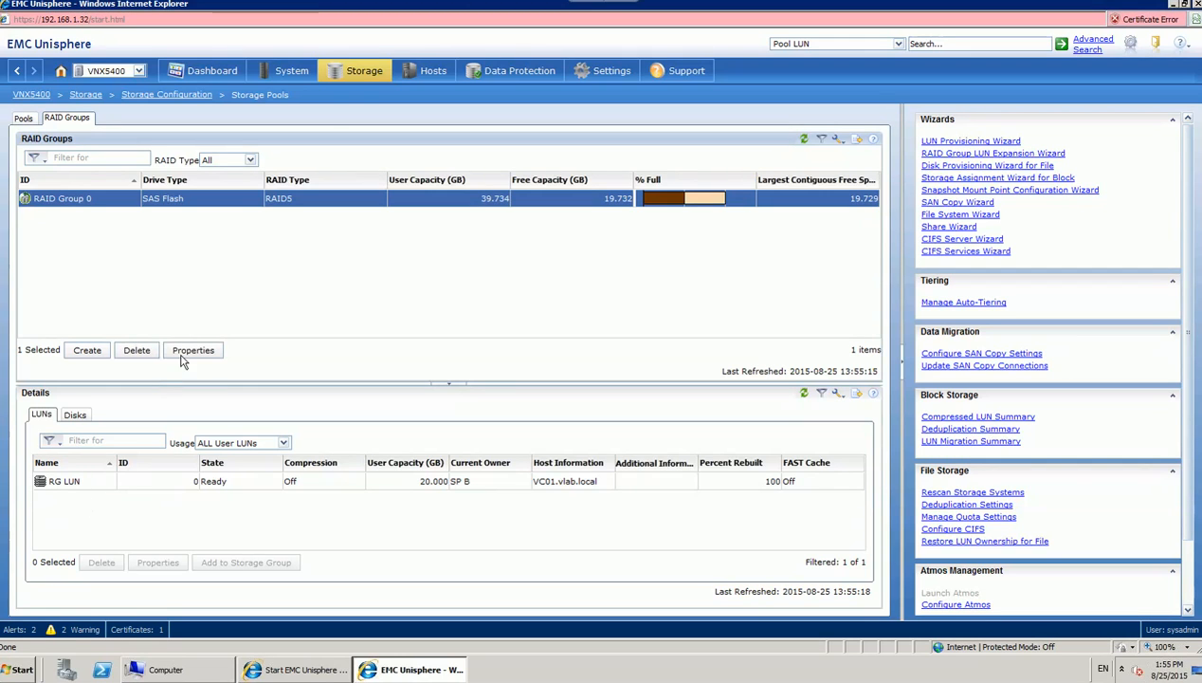
Step: Set up a new storage pool named "Pool for THIN luns" with the number of NL SAS disks set to 0
mouse_move(364, 76)
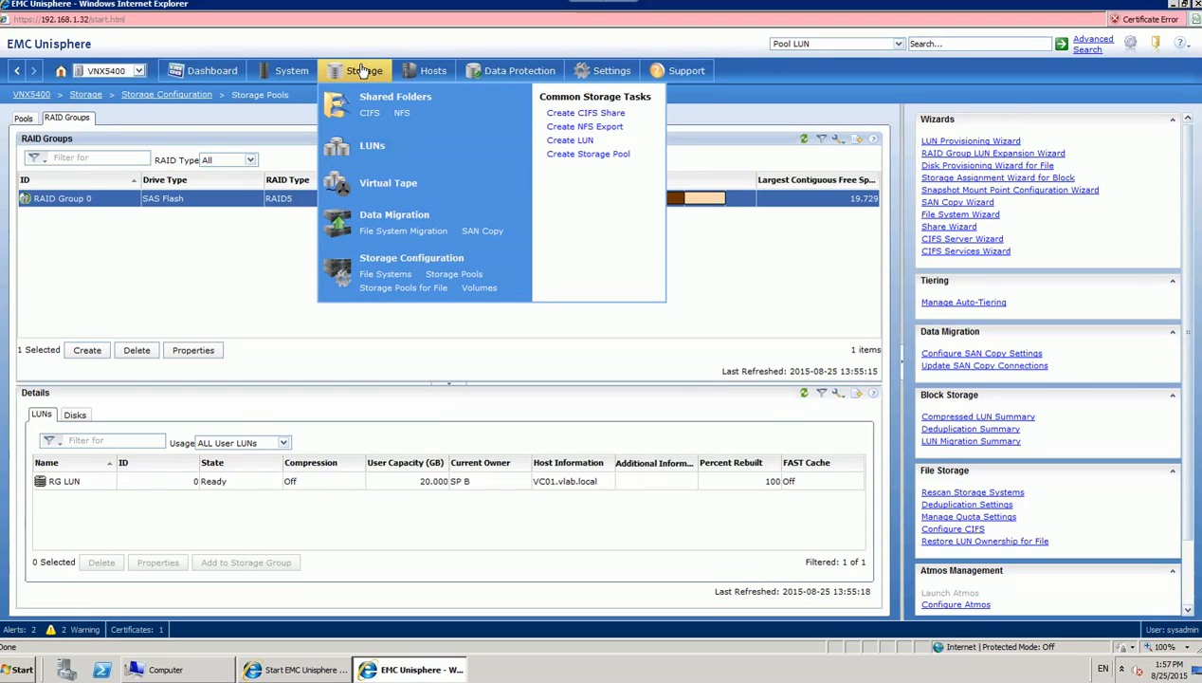
left_click(455, 275)
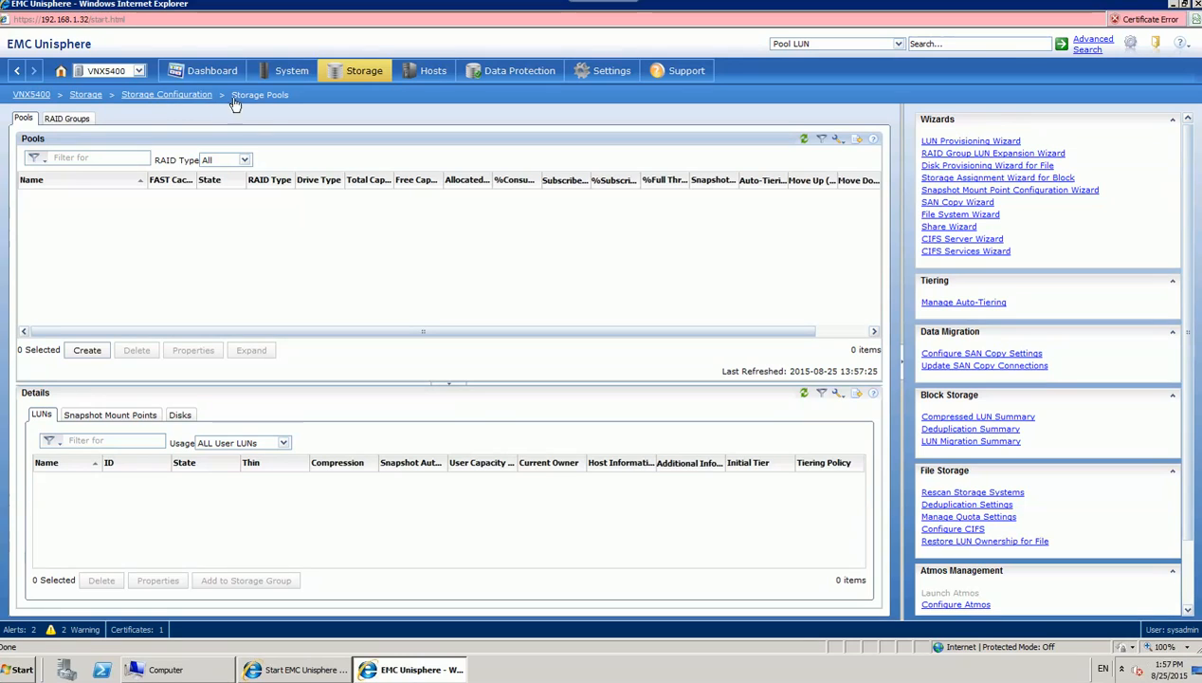
left_click(86, 350)
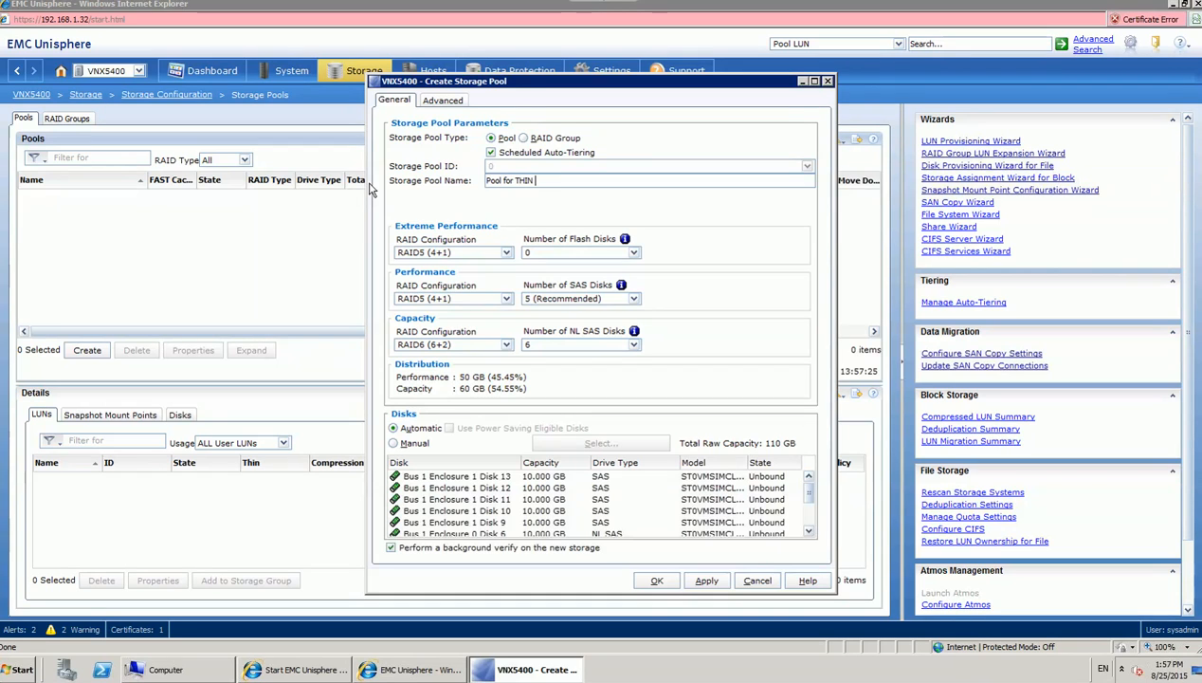
type("s")
left_click(581, 345)
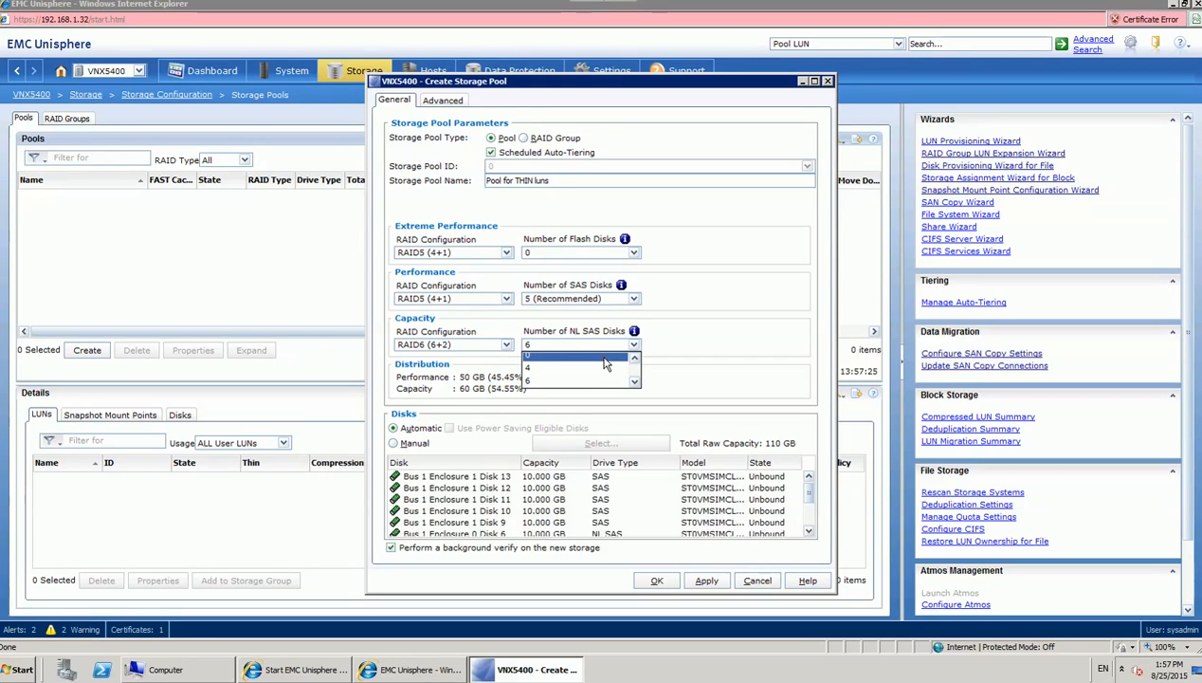
left_click(604, 358)
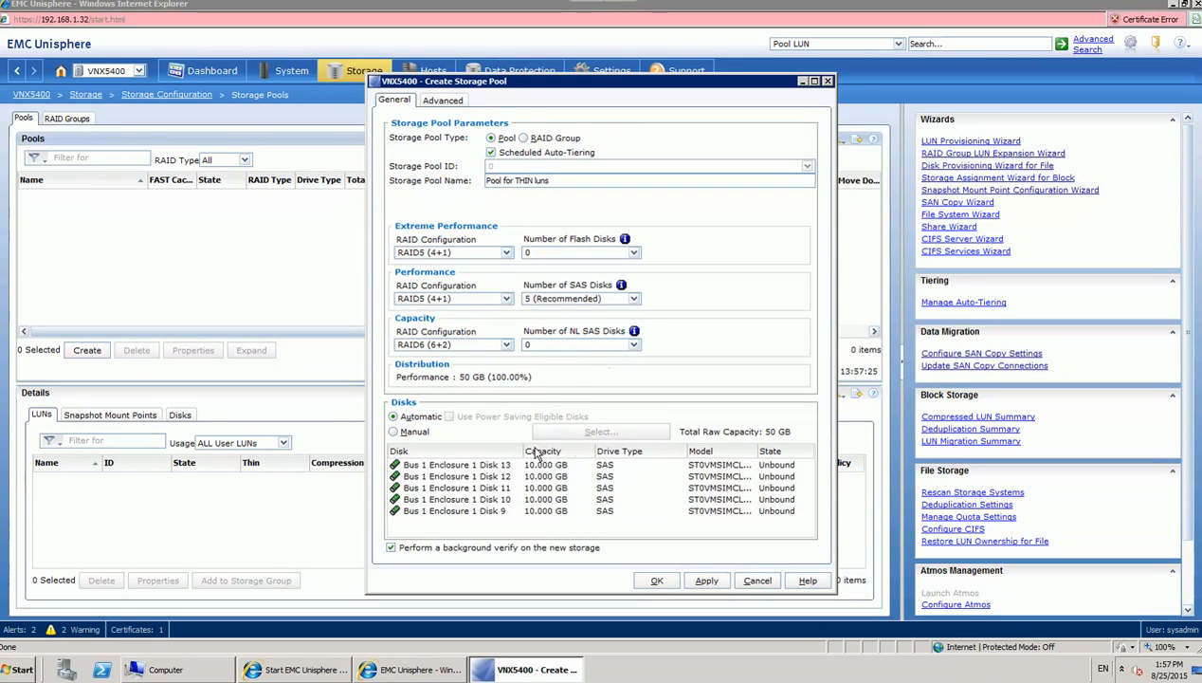
Step: Create the thin LUN pool, agreeing to continue despite the single-tier auto-tiering warning
left_click(654, 578)
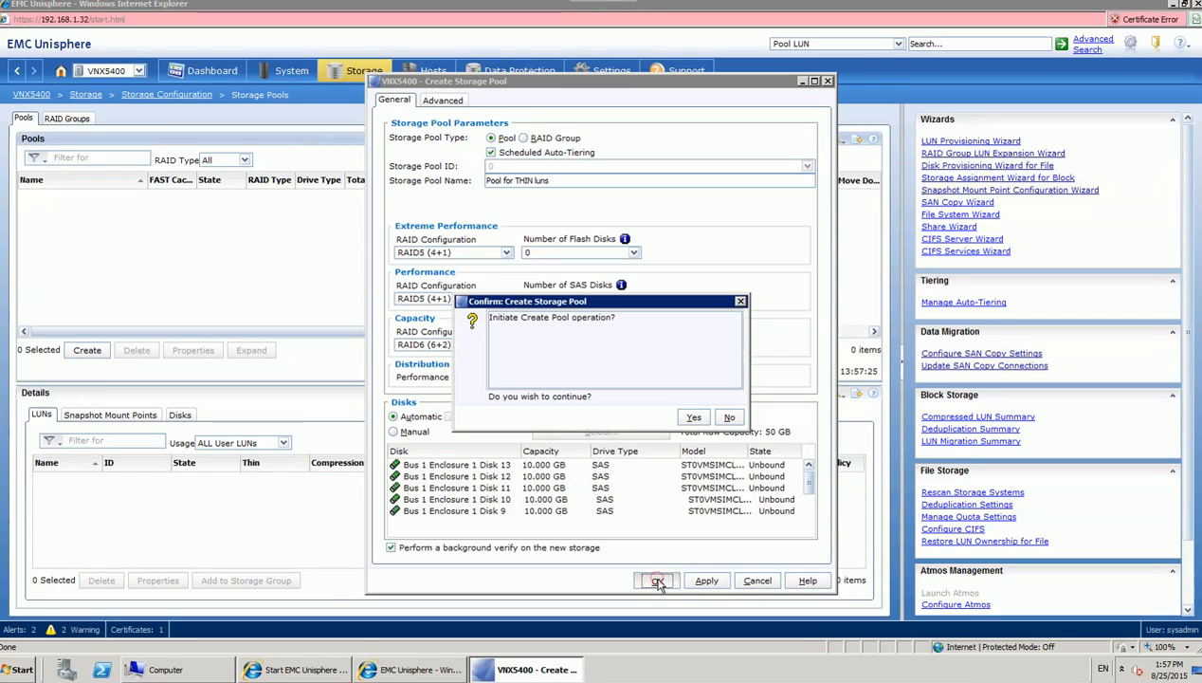
left_click(695, 419)
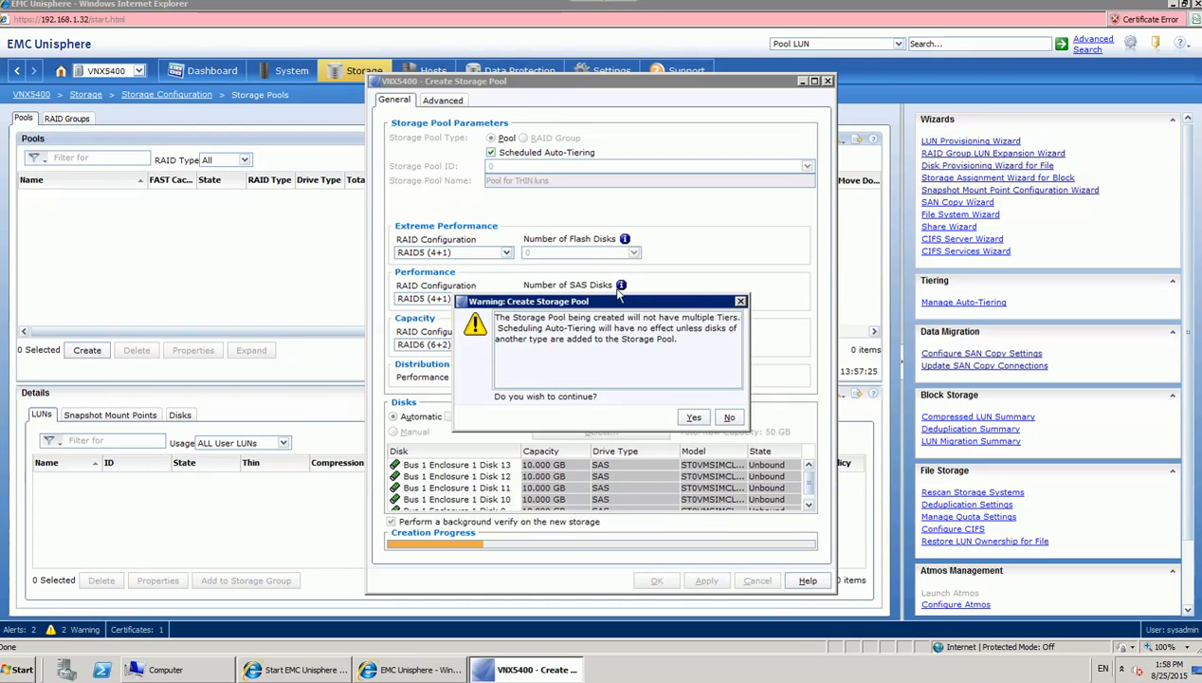
left_click_drag(695, 306, 914, 253)
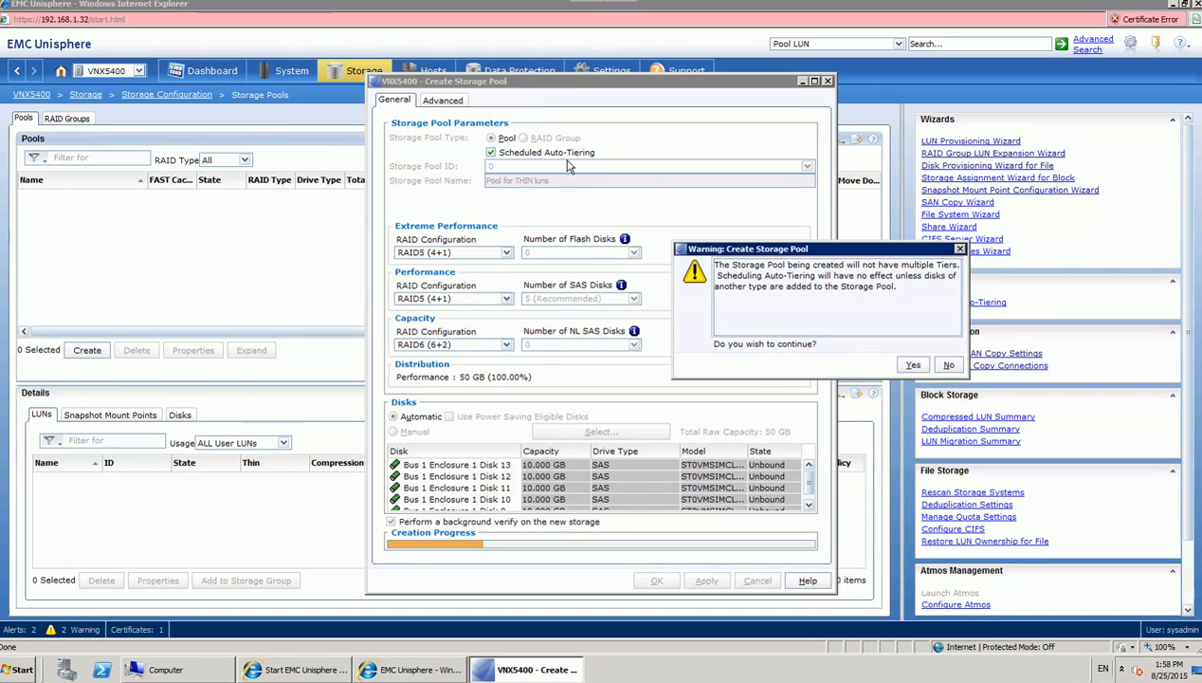
left_click(913, 368)
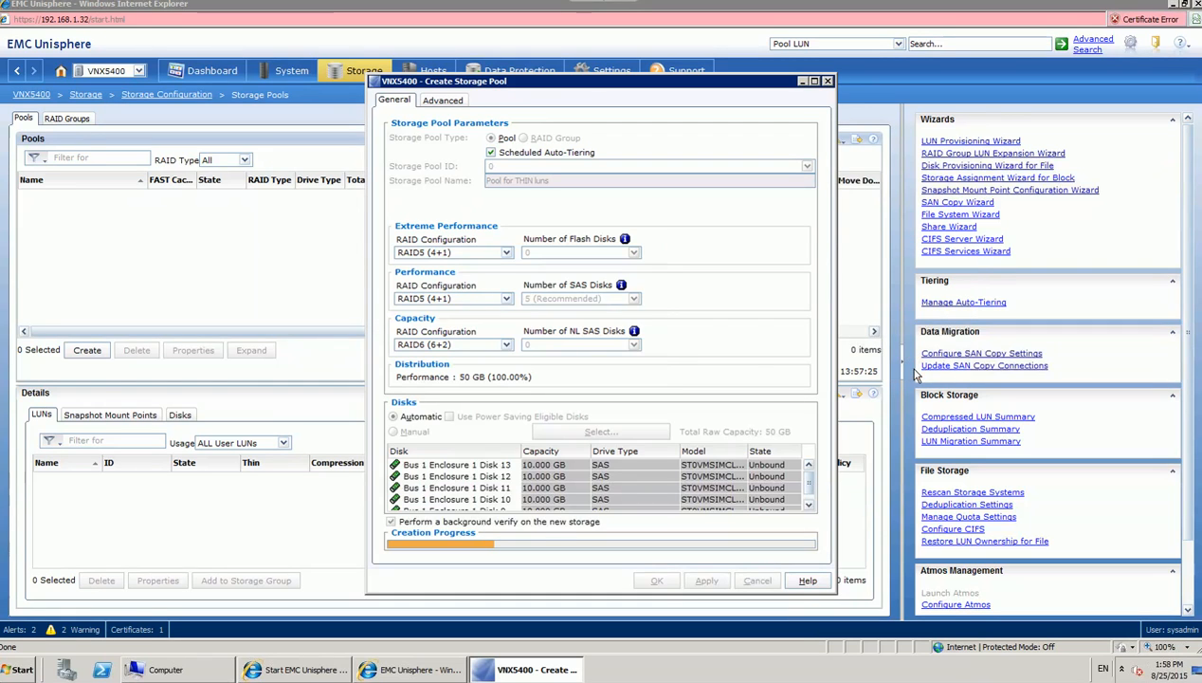
left_click(726, 419)
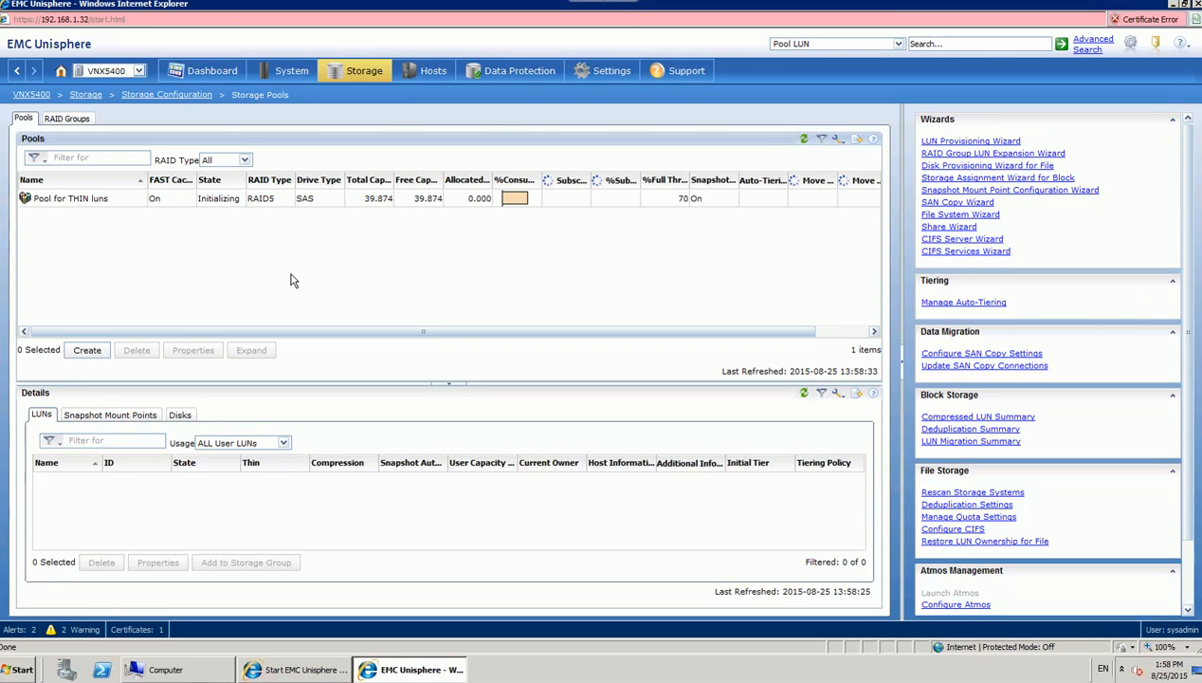
Step: Set up a new storage pool named "Pool for THICK luns" with the number of NL SAS disks set to 0
left_click(87, 351)
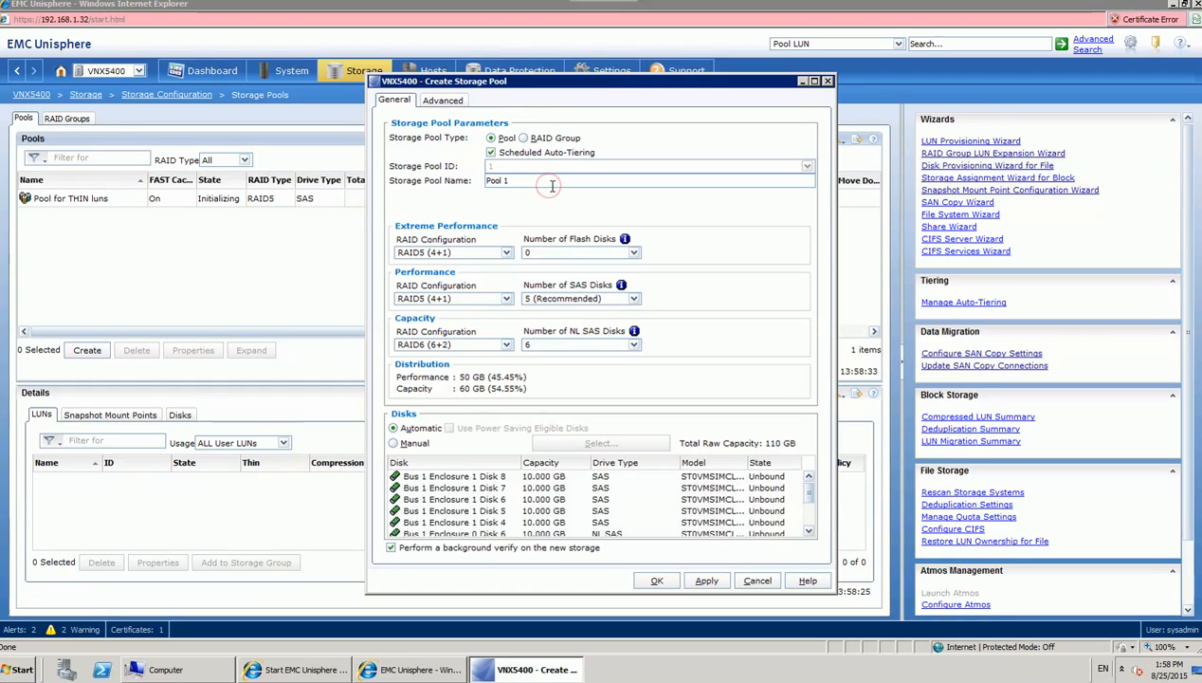
left_click(552, 186)
key("BackSpace")
type("fo")
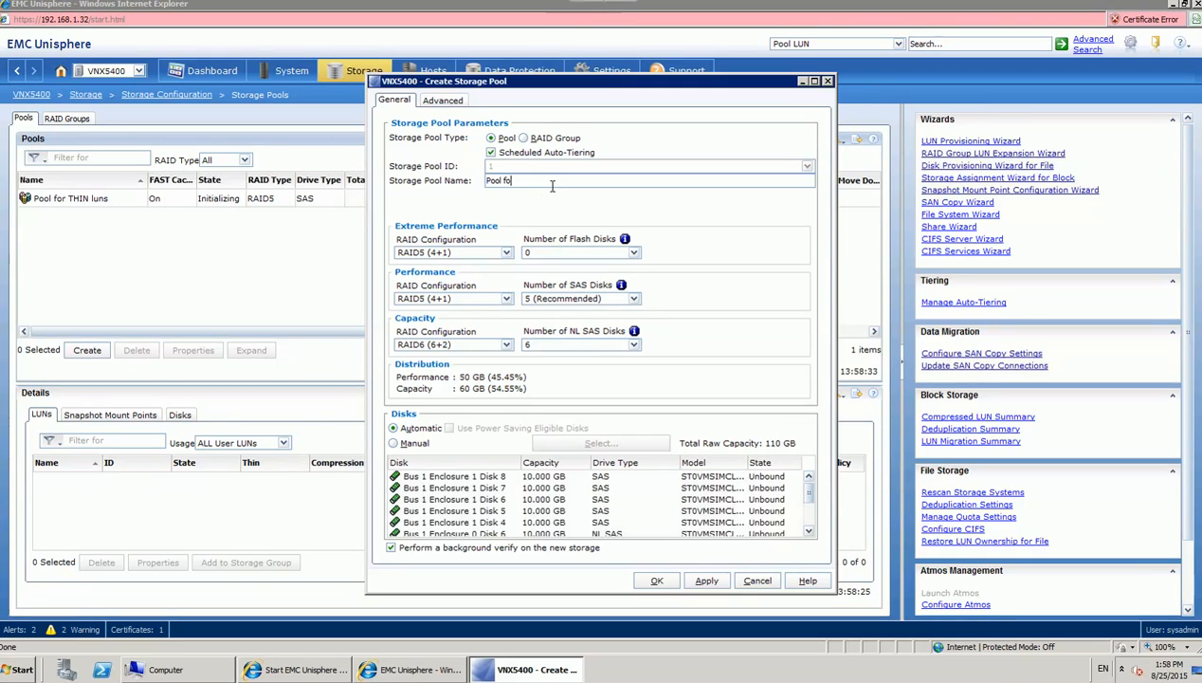
type("r THICK luns")
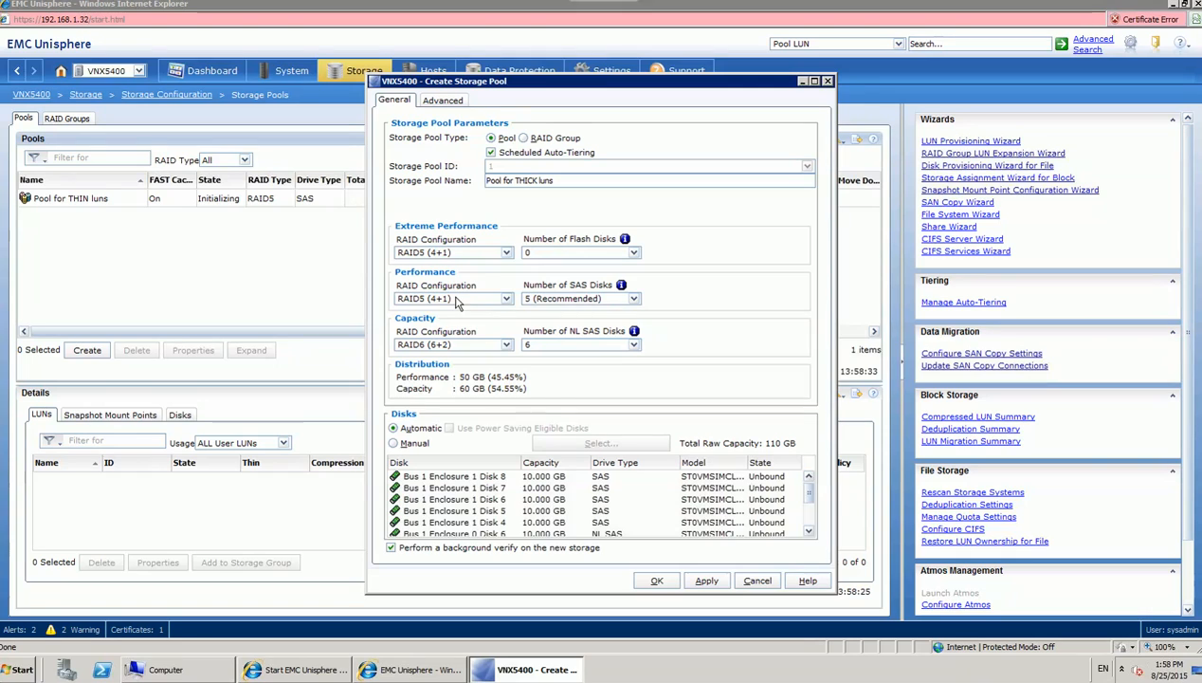
left_click(558, 345)
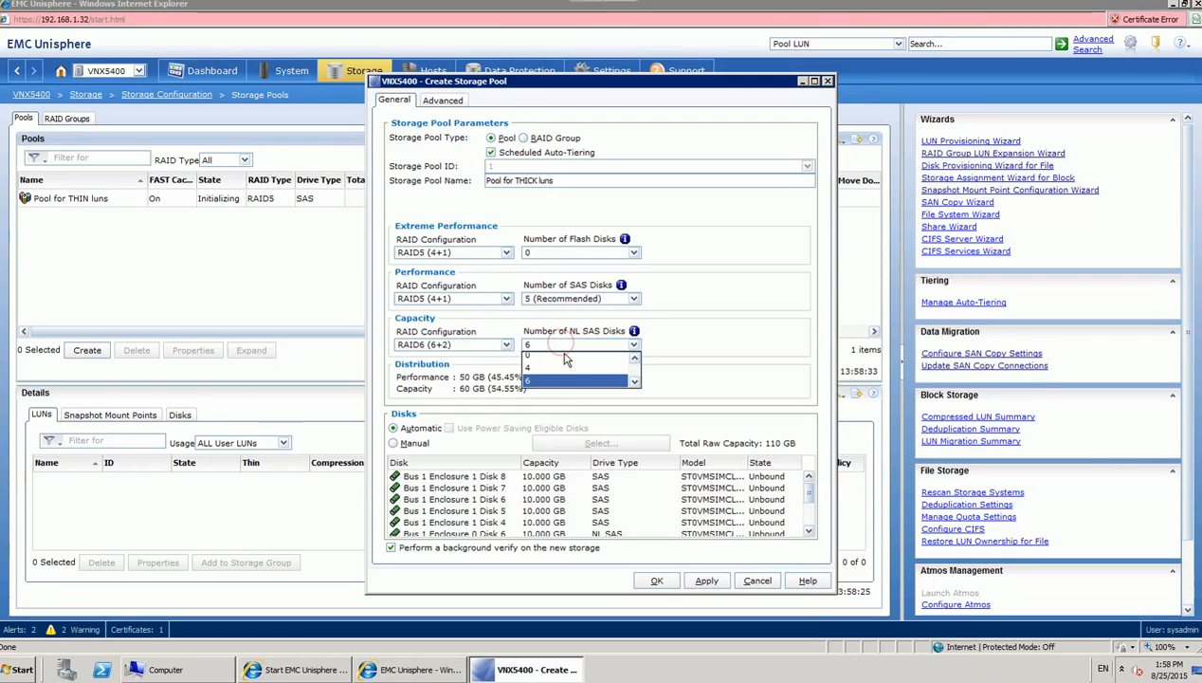
left_click(568, 360)
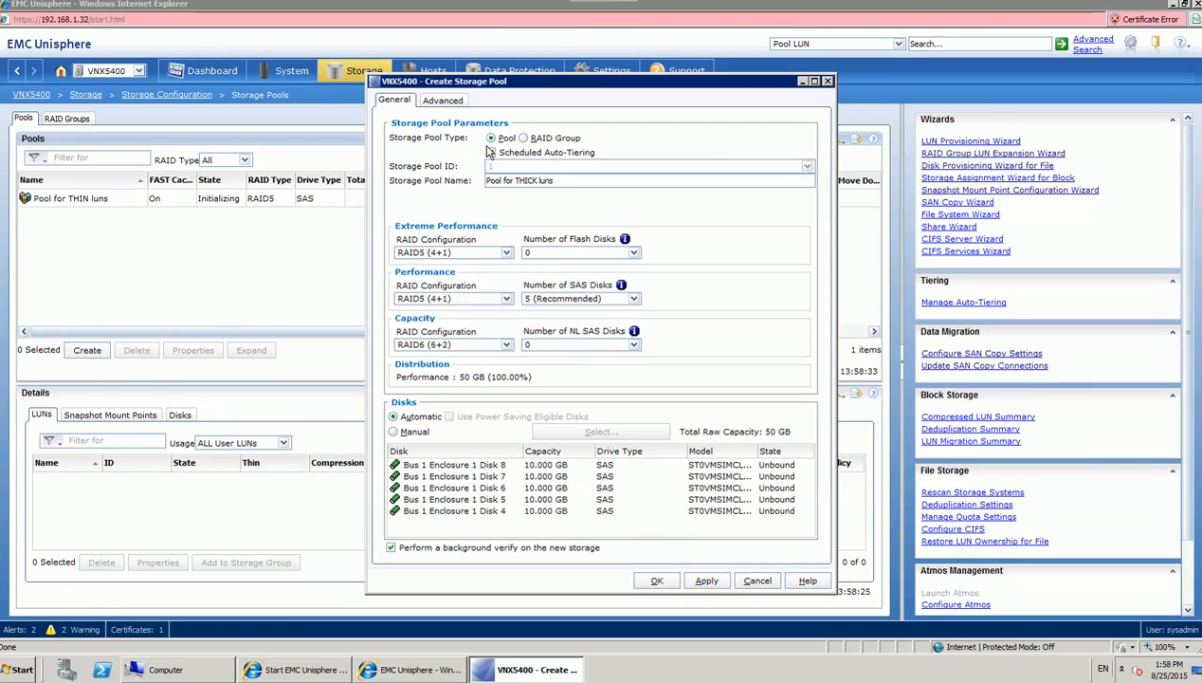
Step: Create the thick LUN pool, agreeing to continue despite the single-tier auto-tiering warning
left_click(656, 580)
left_click(693, 417)
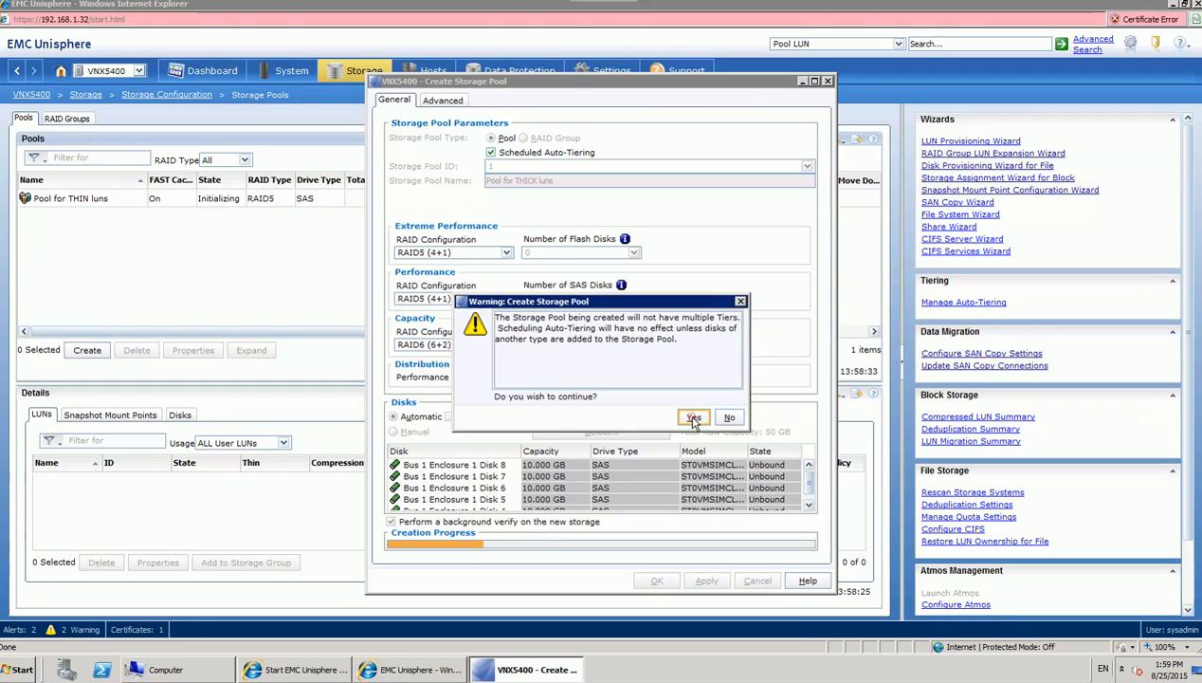
left_click(718, 416)
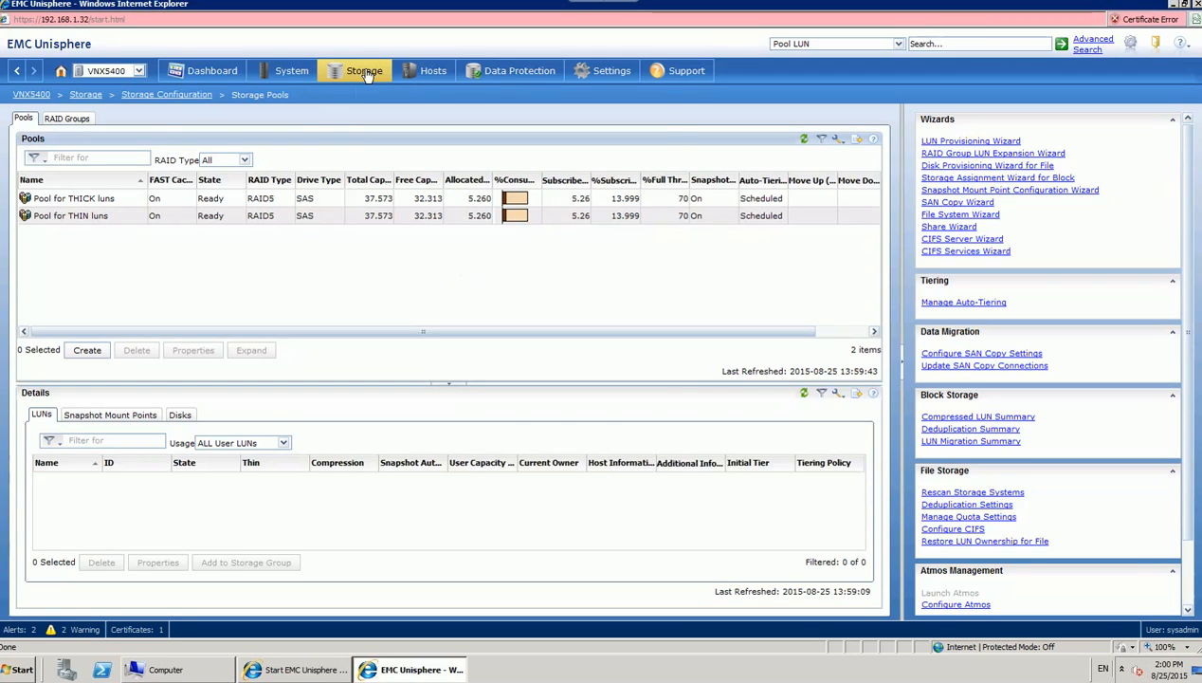
Step: From the array's LUN list, set up a new 20 GB LUN in "Pool for THICK luns" with the Thin option off
mouse_move(368, 76)
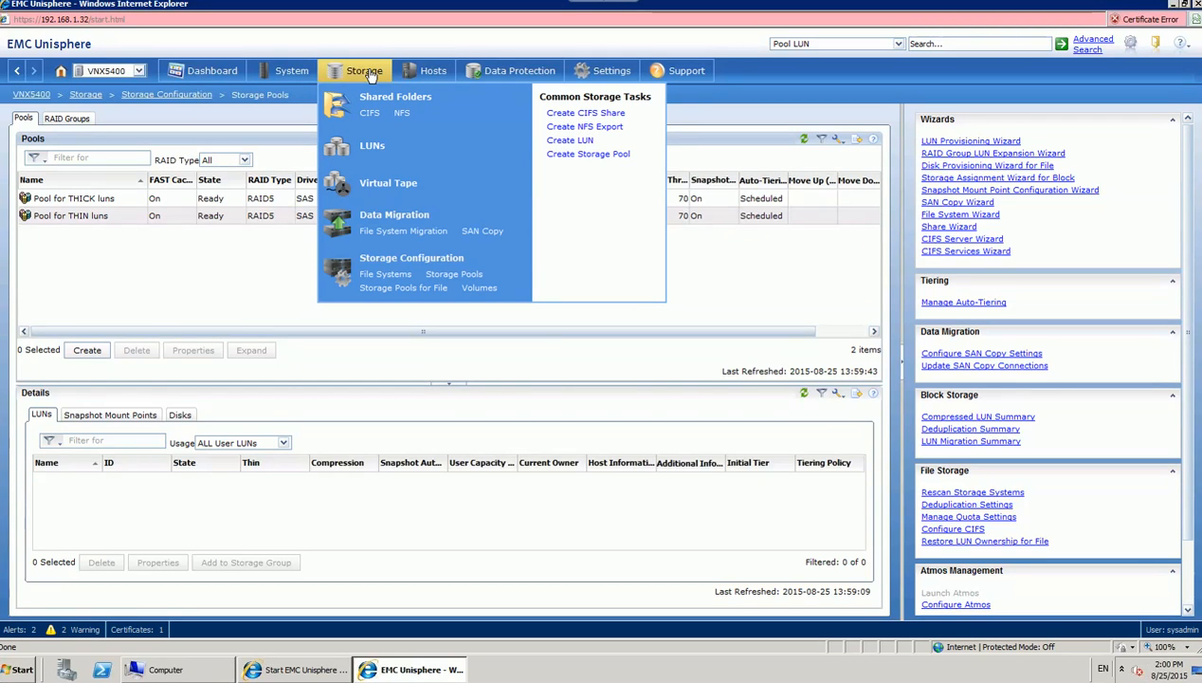
left_click(373, 147)
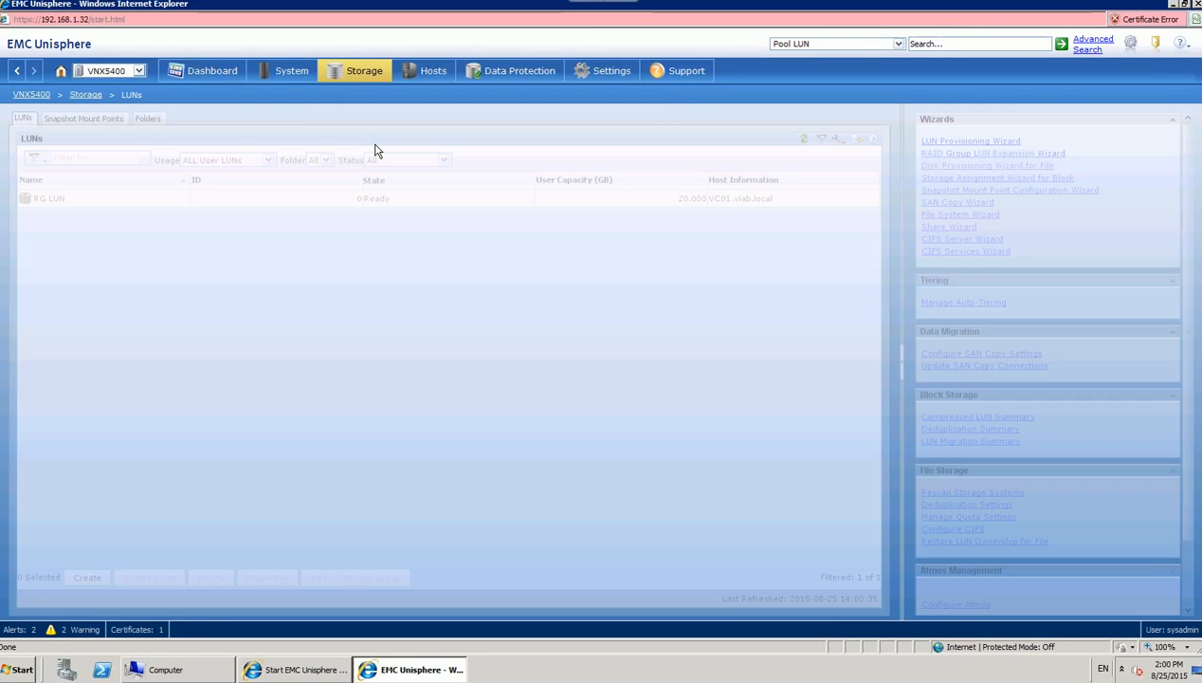
left_click(248, 346)
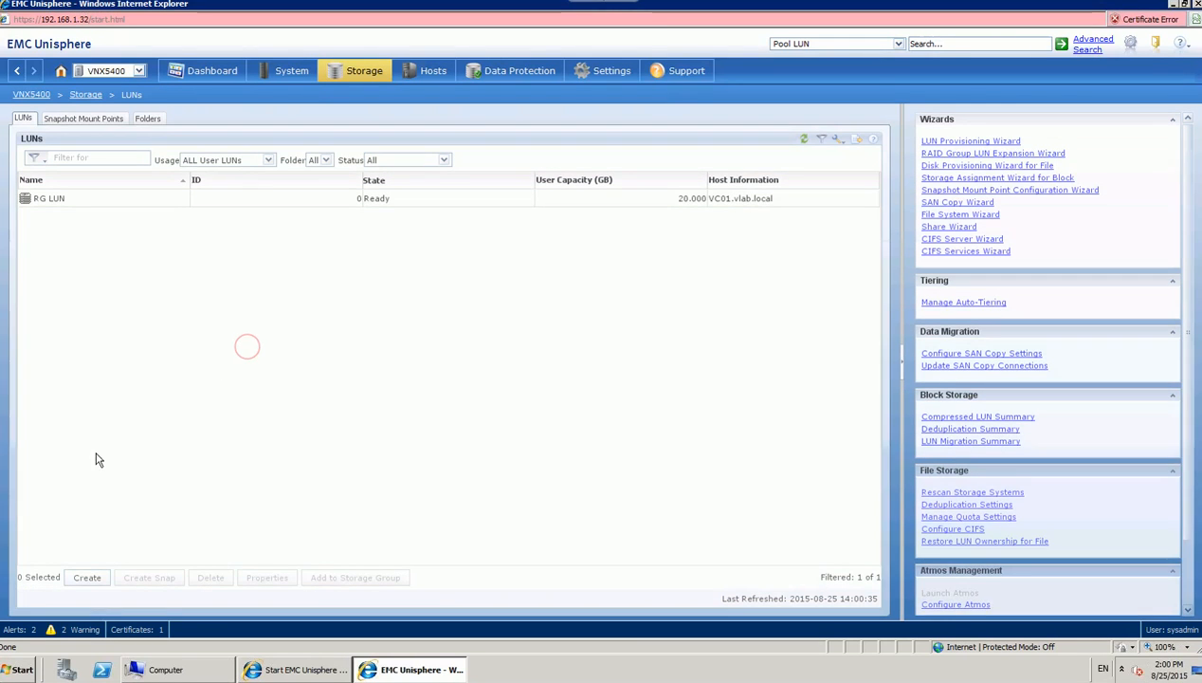
left_click(88, 578)
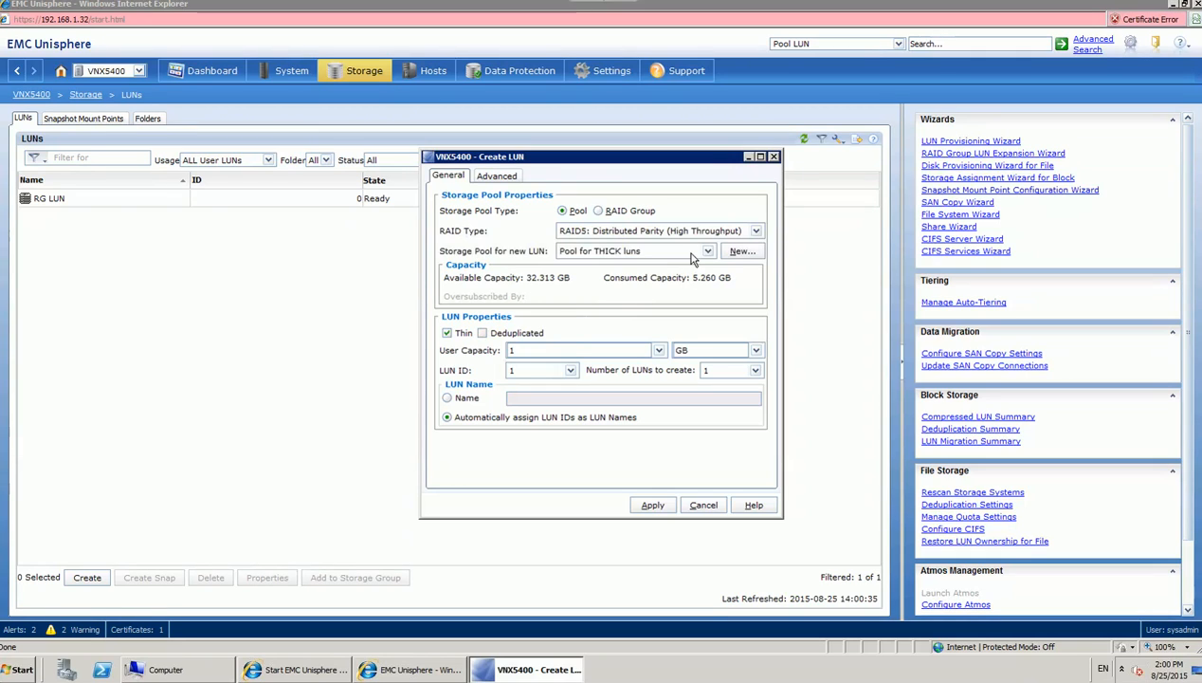
left_click(568, 350)
type("20")
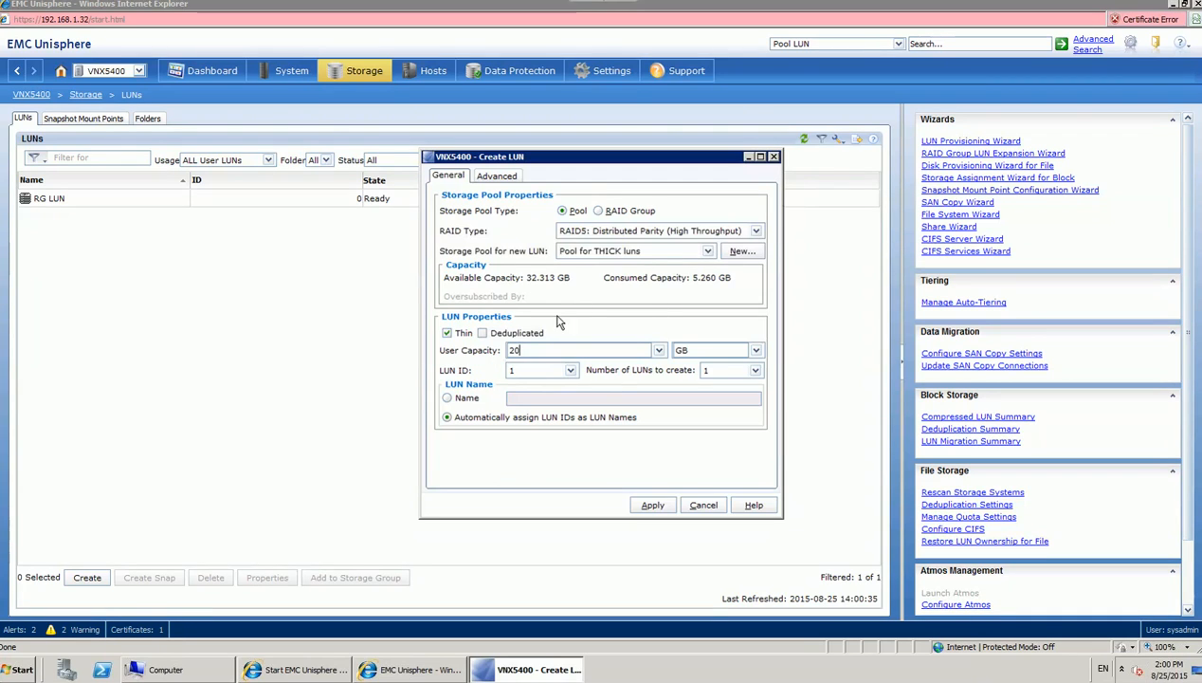
left_click(447, 334)
Step: Name the new LUN "Thick LUN" instead of using automatic naming, and create it
left_click(446, 398)
left_click(540, 398)
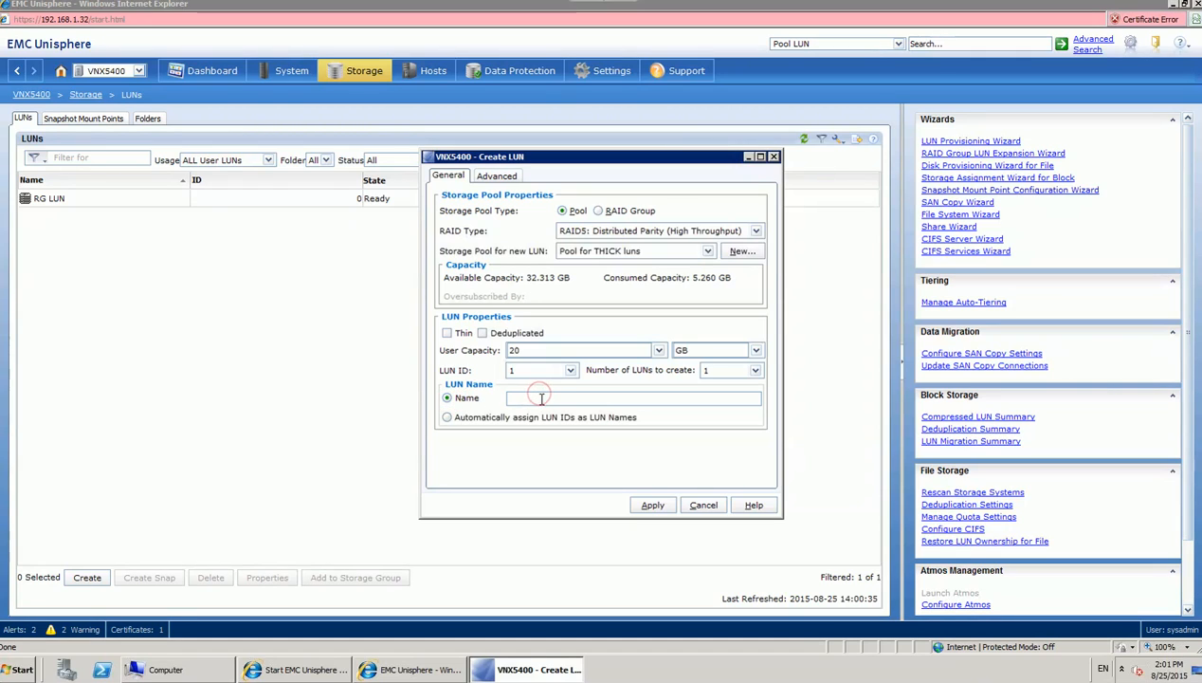
type("Thgick")
key("BackSpace")
key("BackSpace")
key("BackSpace")
key("BackSpace")
key("BackSpace")
key("BackSpace")
key("BackSpace")
key("BackSpace")
type("T")
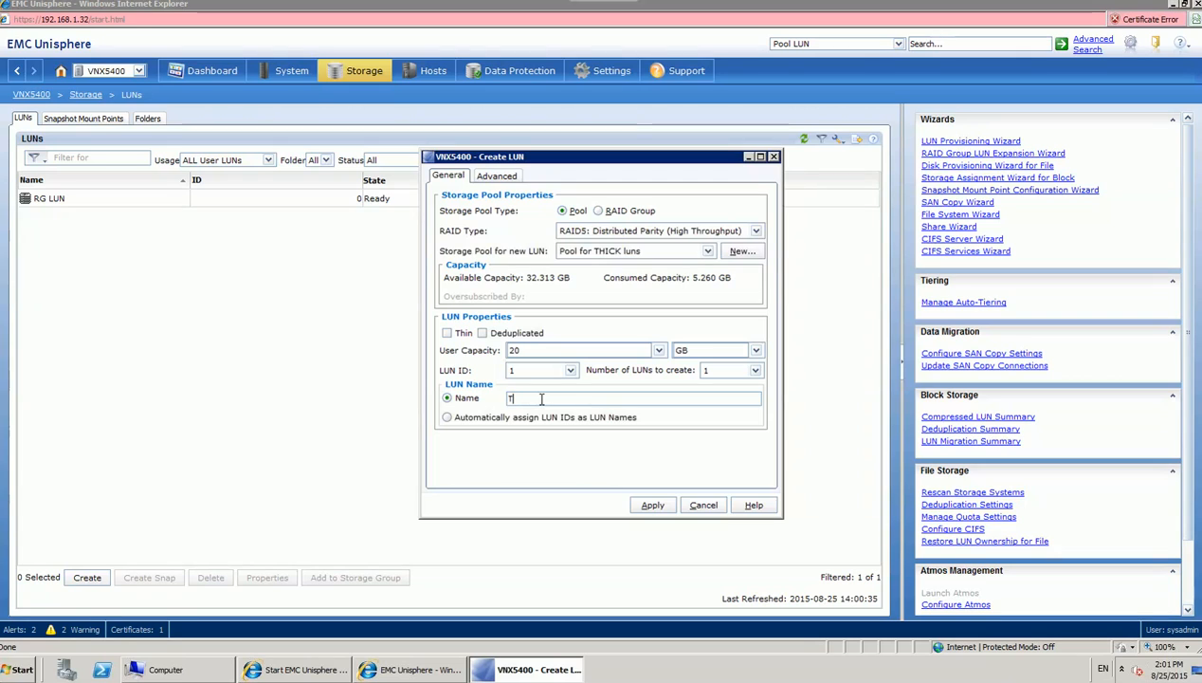
type("hick LUN")
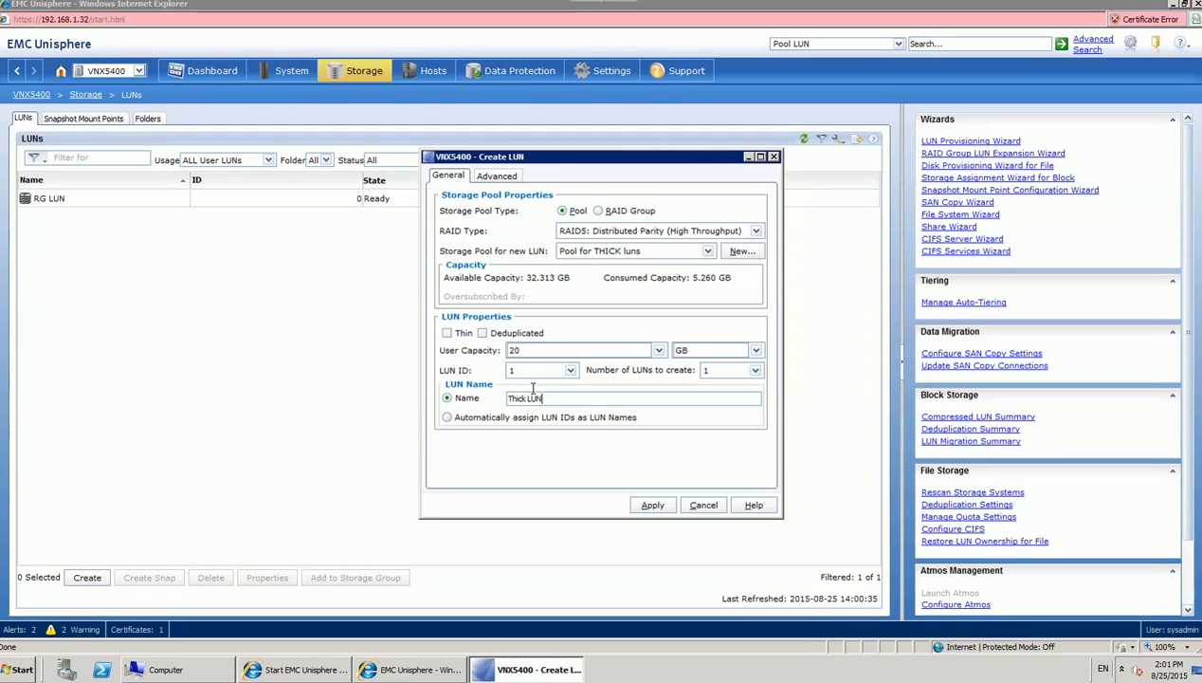
left_click(652, 508)
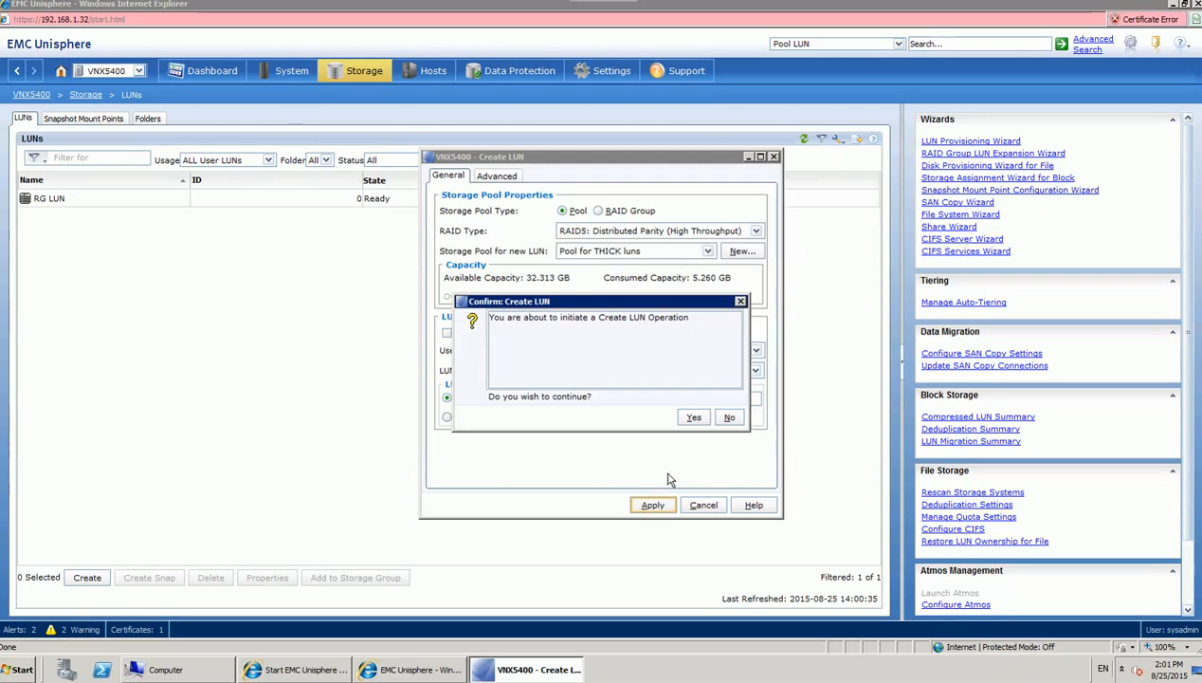
left_click(694, 418)
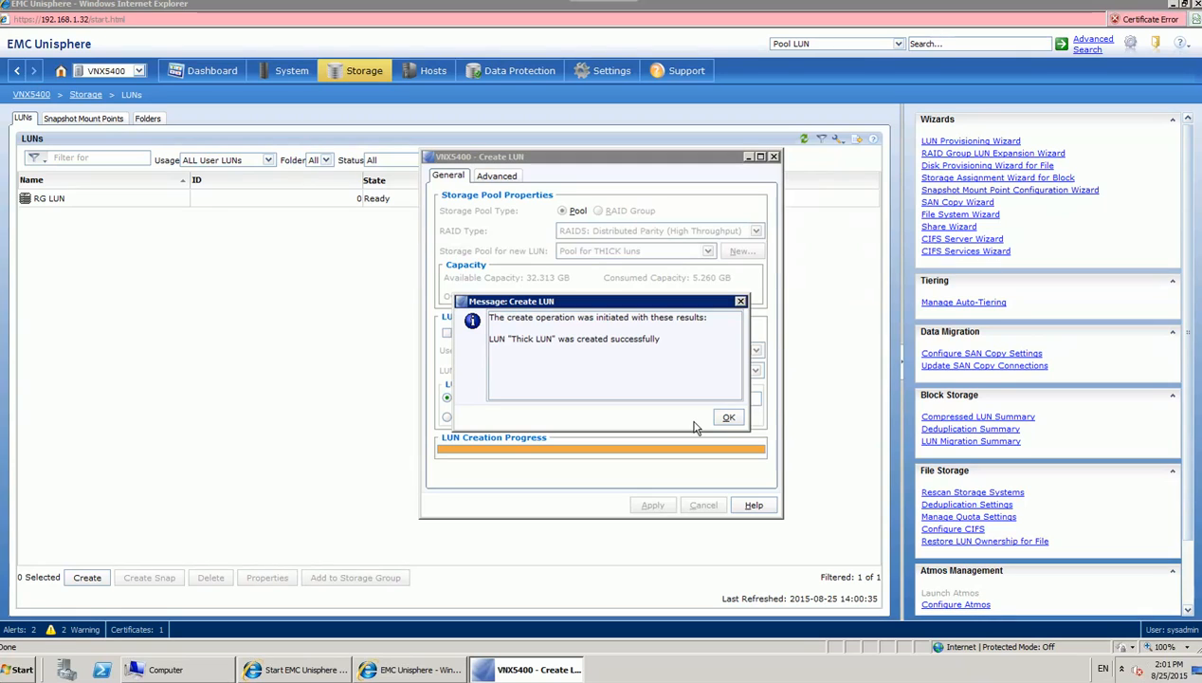
left_click(728, 418)
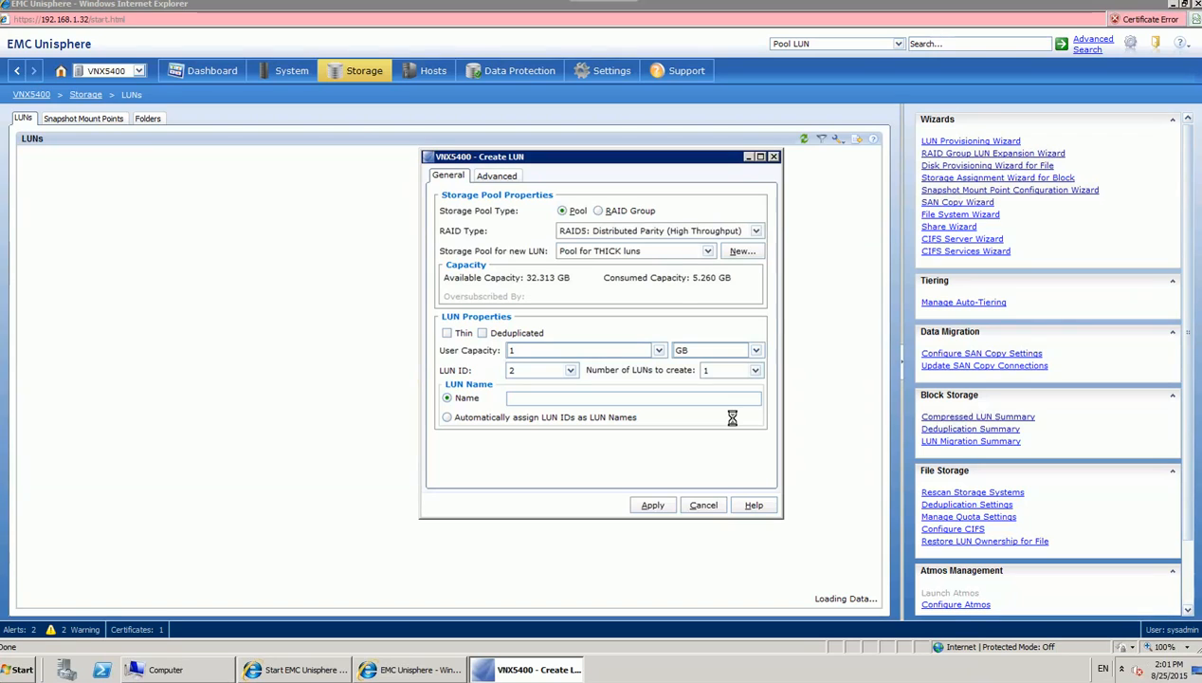
Step: Set up another LUN in "Pool for THIN luns" with 21 GB capacity, the name "Thin LUN" and the Thin option on
left_click(709, 253)
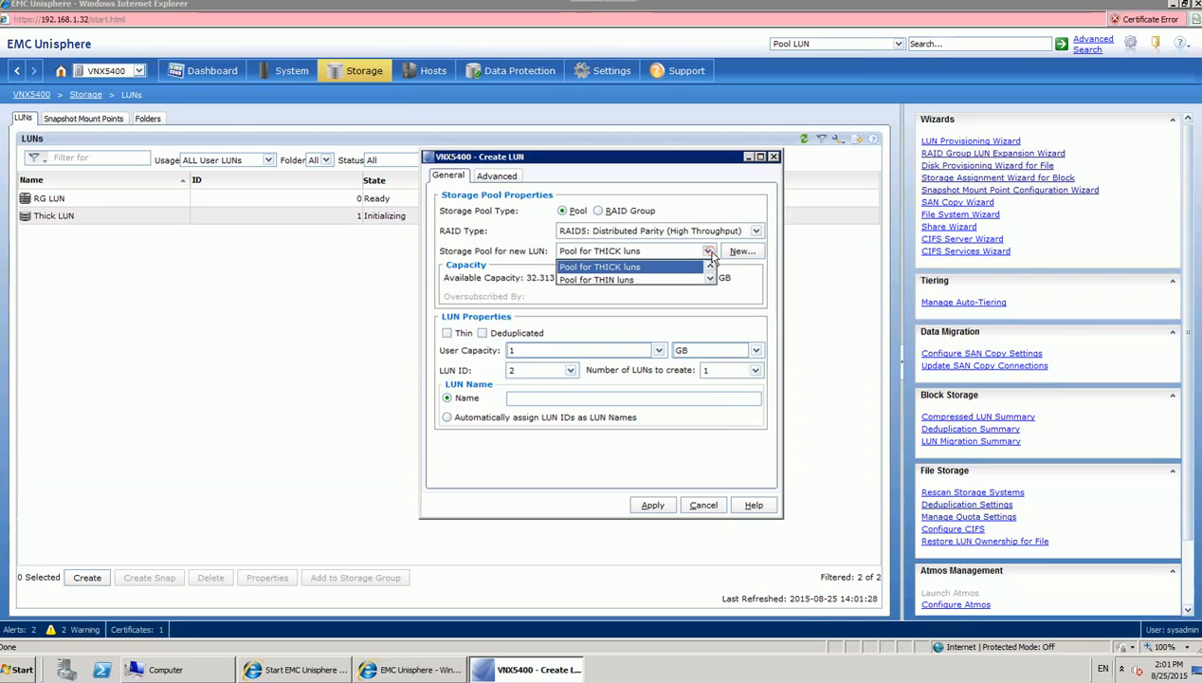
left_click(637, 281)
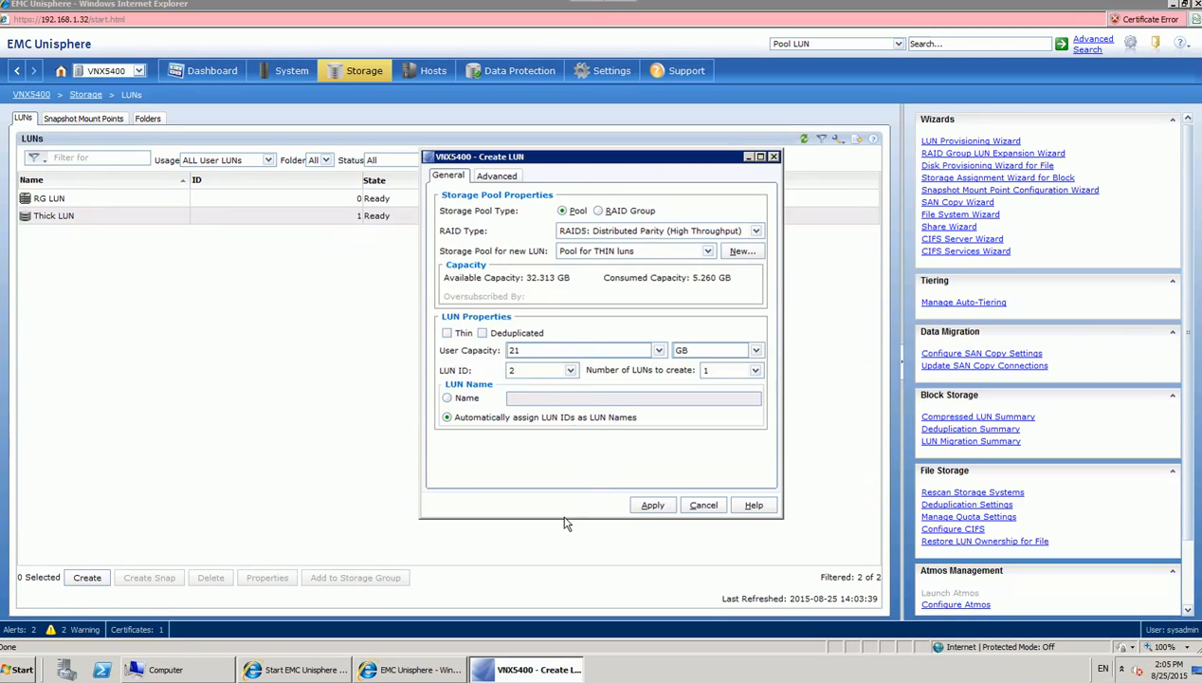
left_click(448, 397)
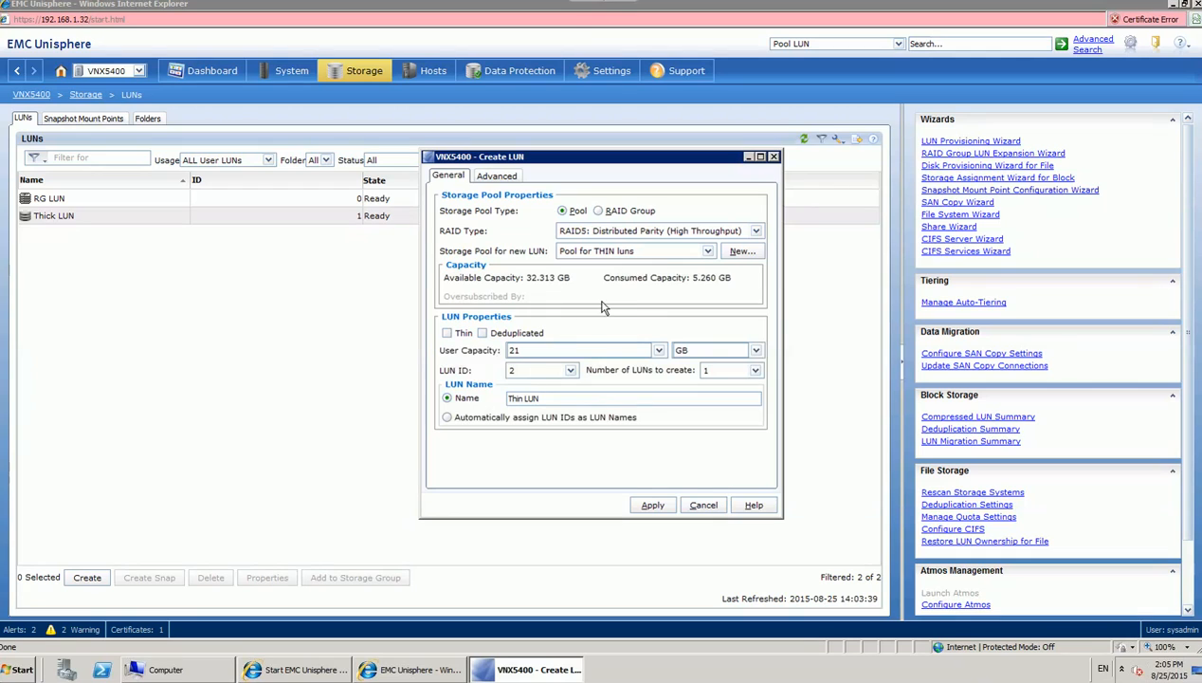
left_click(447, 332)
Step: Create the thin LUN, agreeing to the operation, and finish LUN creation without adding another
left_click(653, 505)
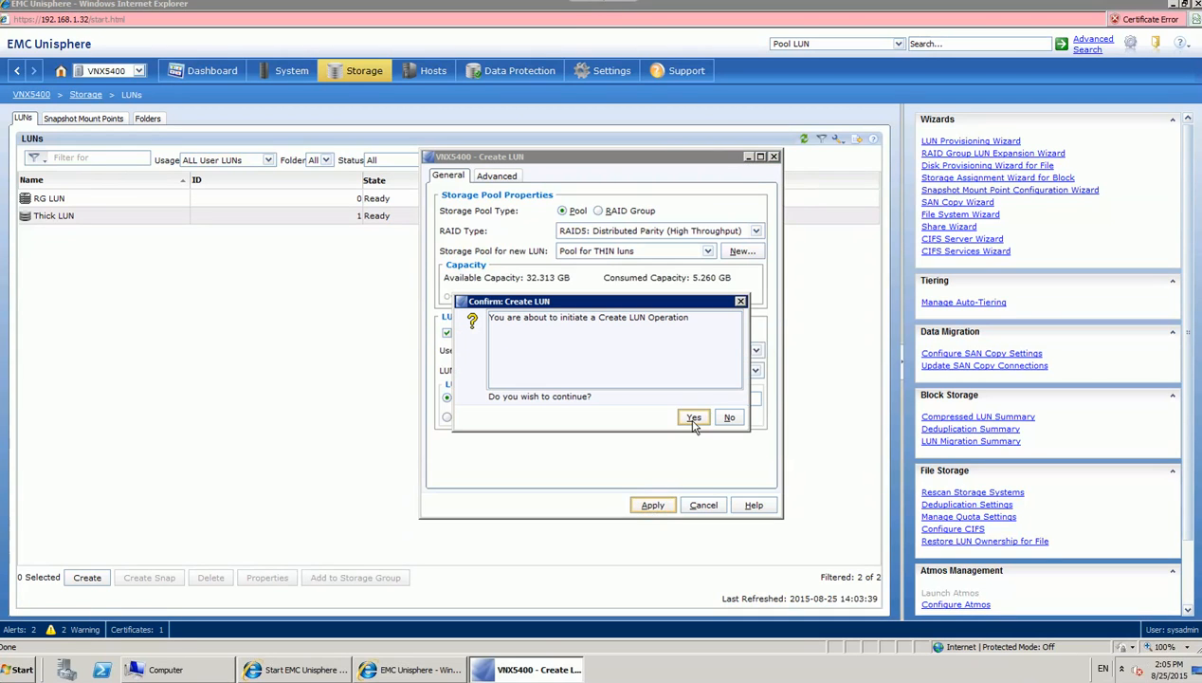
left_click(694, 421)
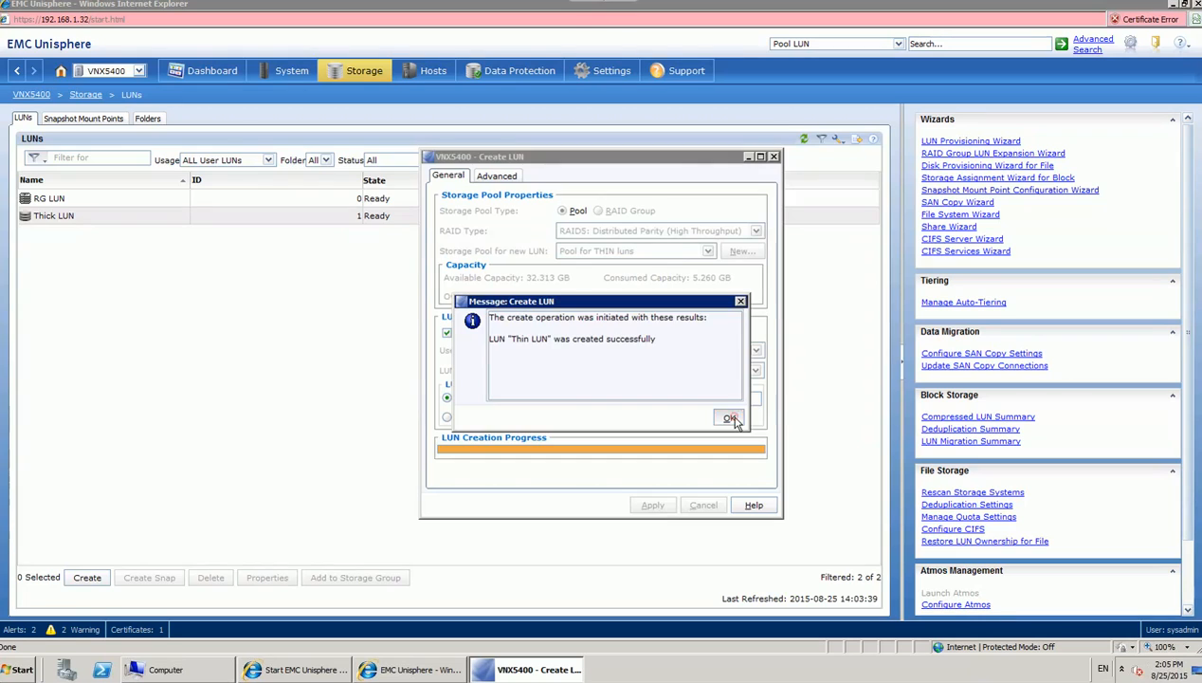
left_click(726, 417)
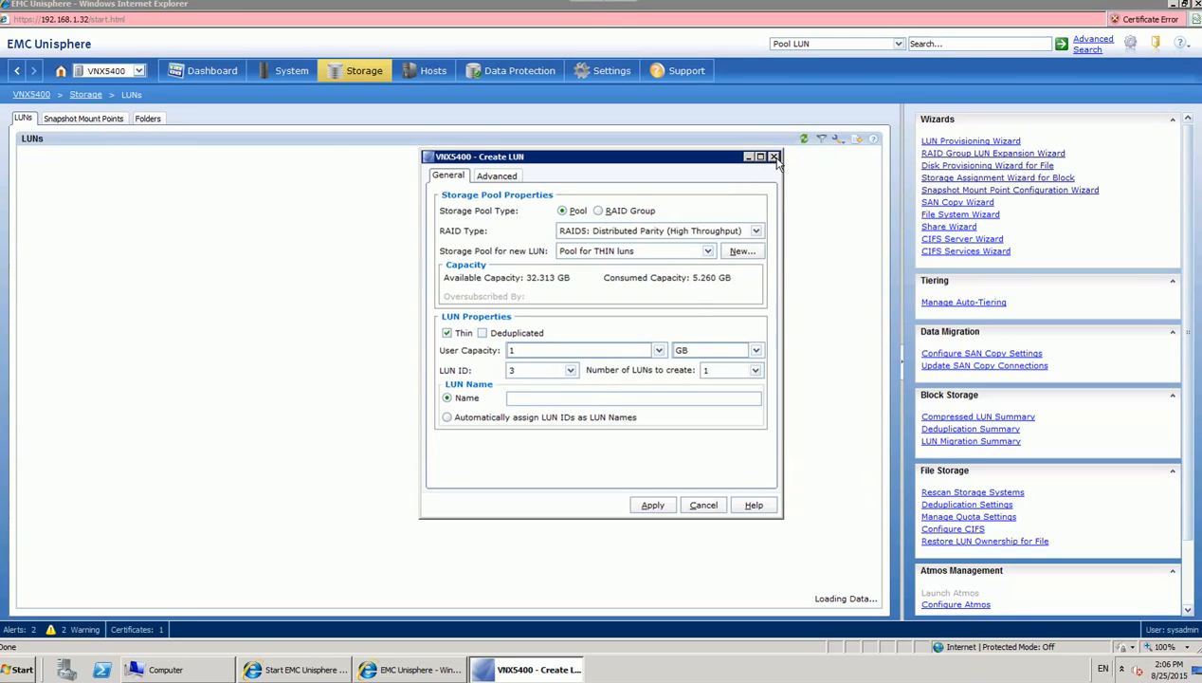
left_click(704, 505)
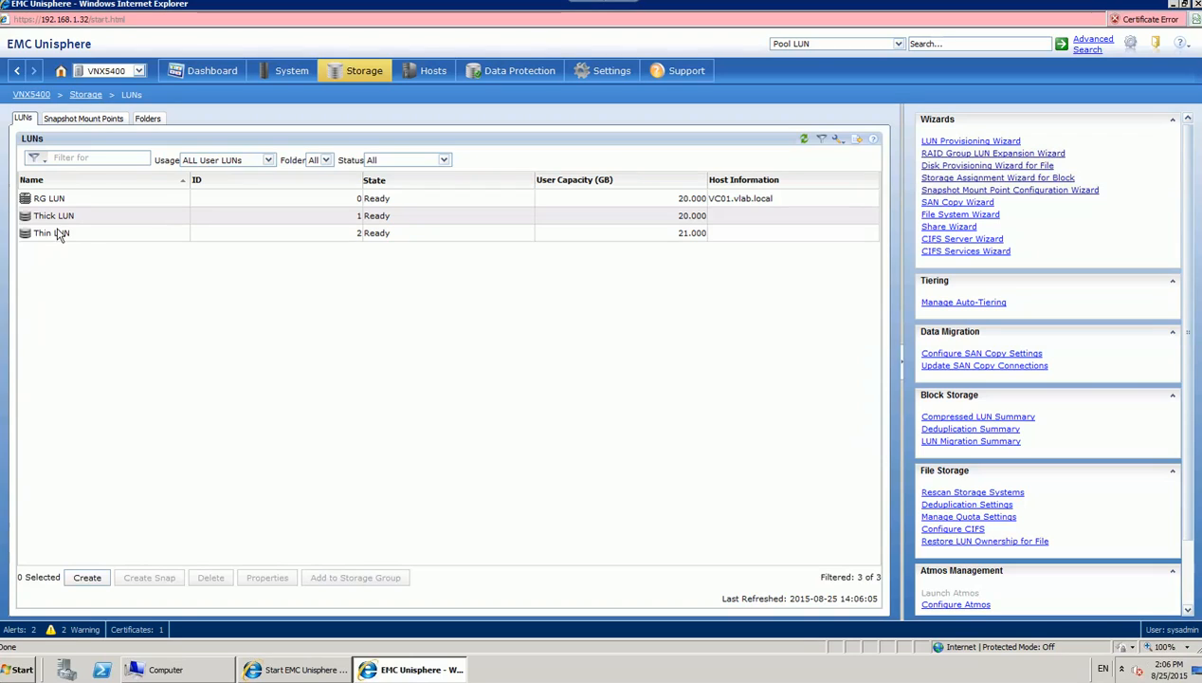
Step: Add the Thin column to the LUN list and compare its setting for the Thin LUN and the RG LUN
left_click(26, 202)
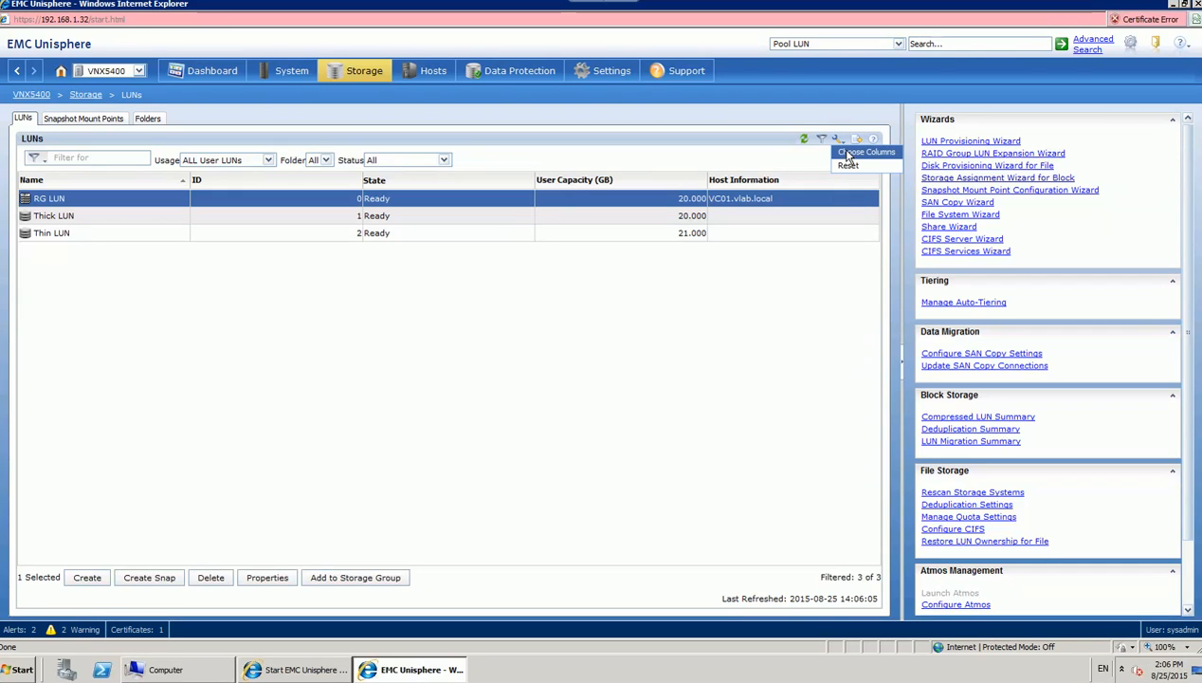
left_click(850, 155)
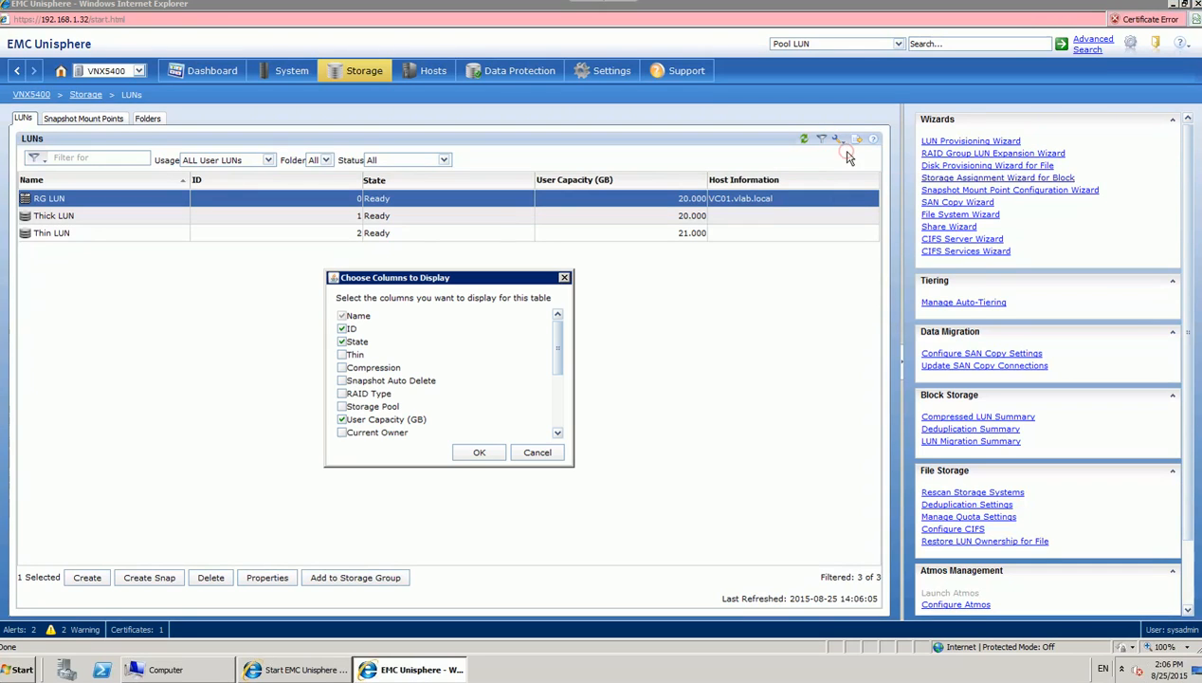
left_click(342, 357)
left_click(480, 452)
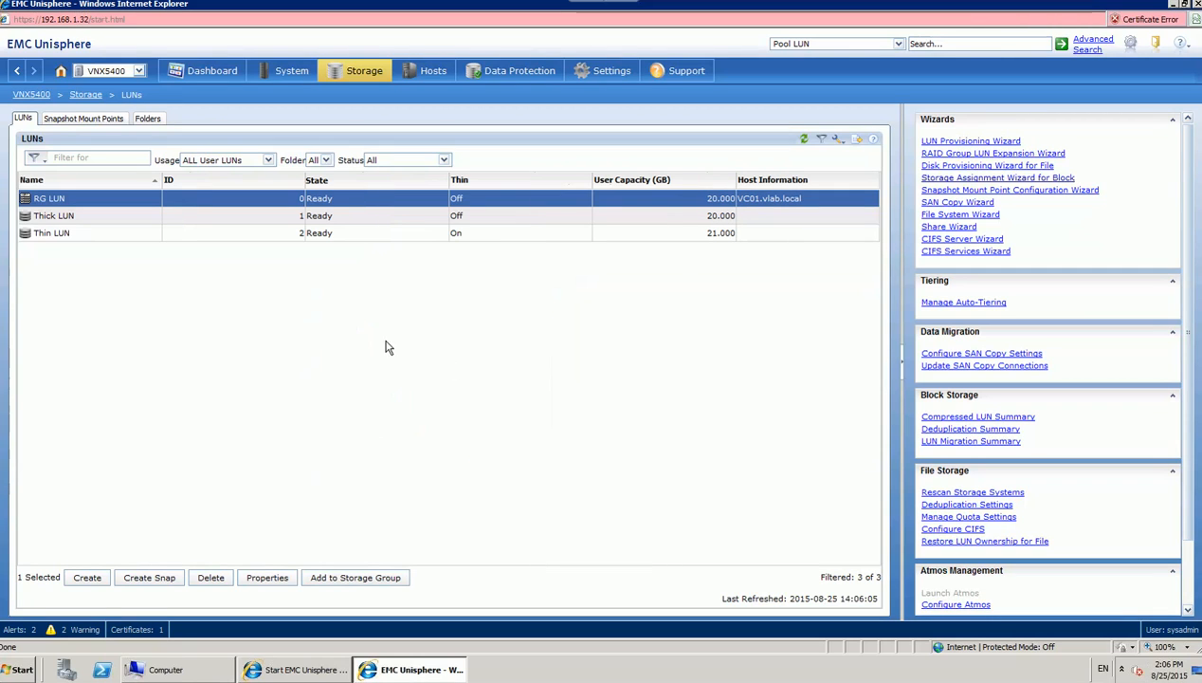
left_click(142, 234)
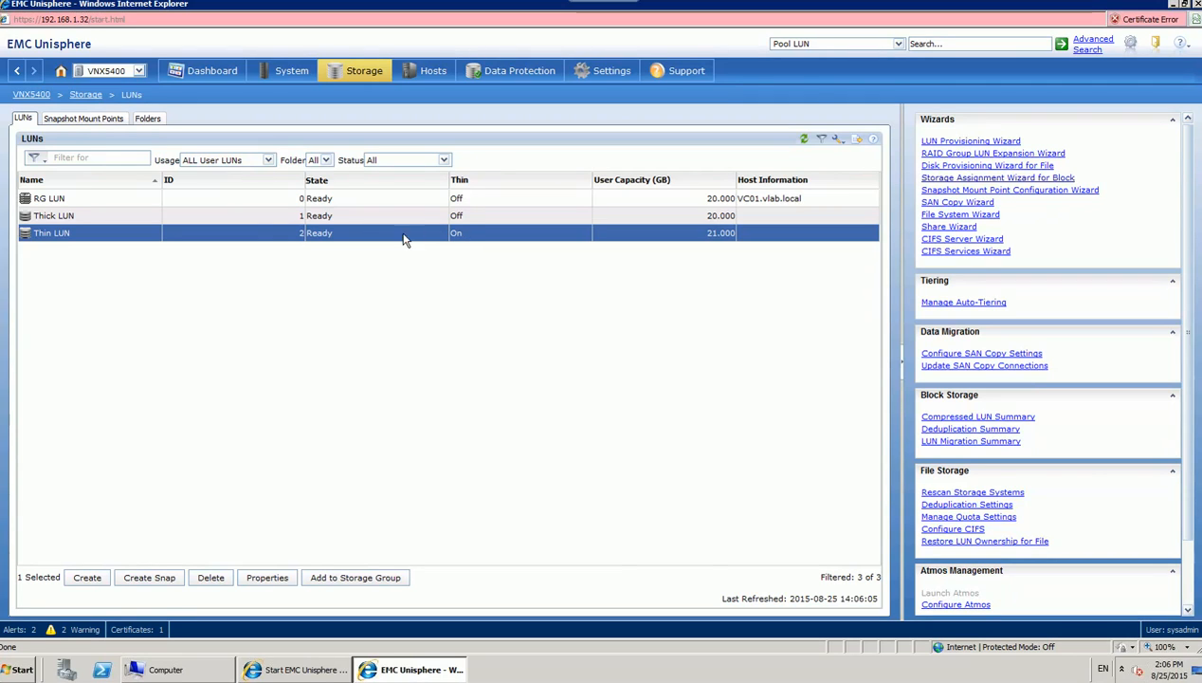
left_click(123, 199)
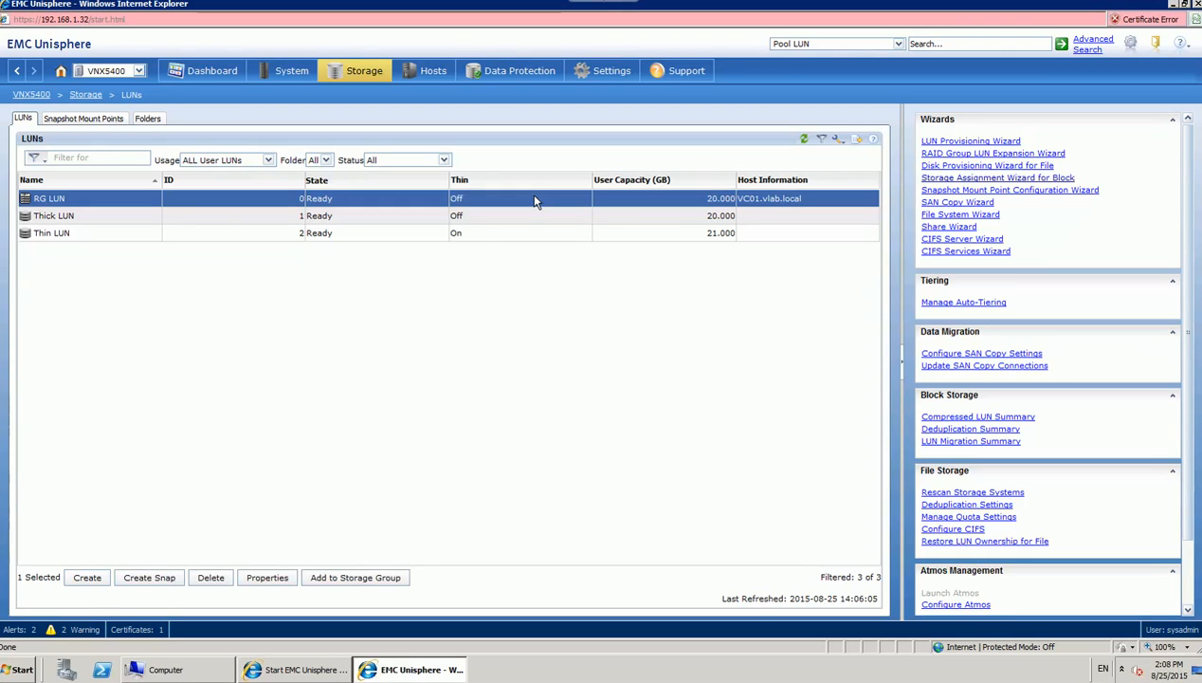
Step: Examine the general properties of the Thick LUN and the Thin LUN, comparing their pool and capacity details
left_click(123, 216)
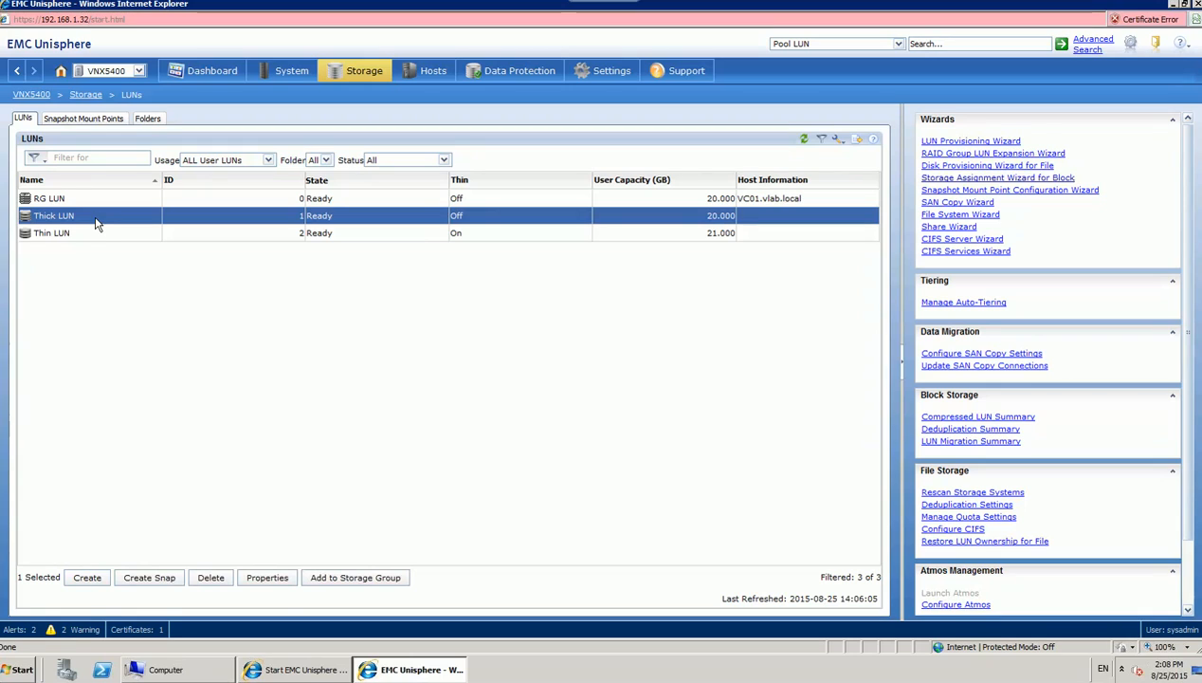
left_click(275, 578)
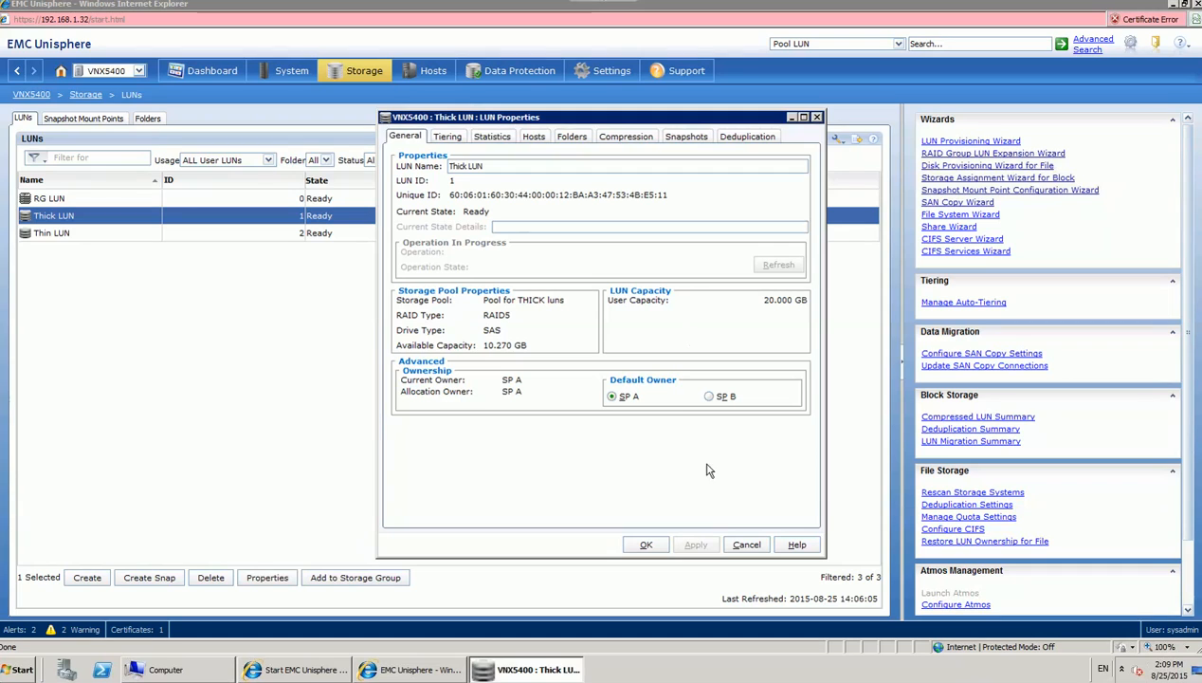
left_click(746, 545)
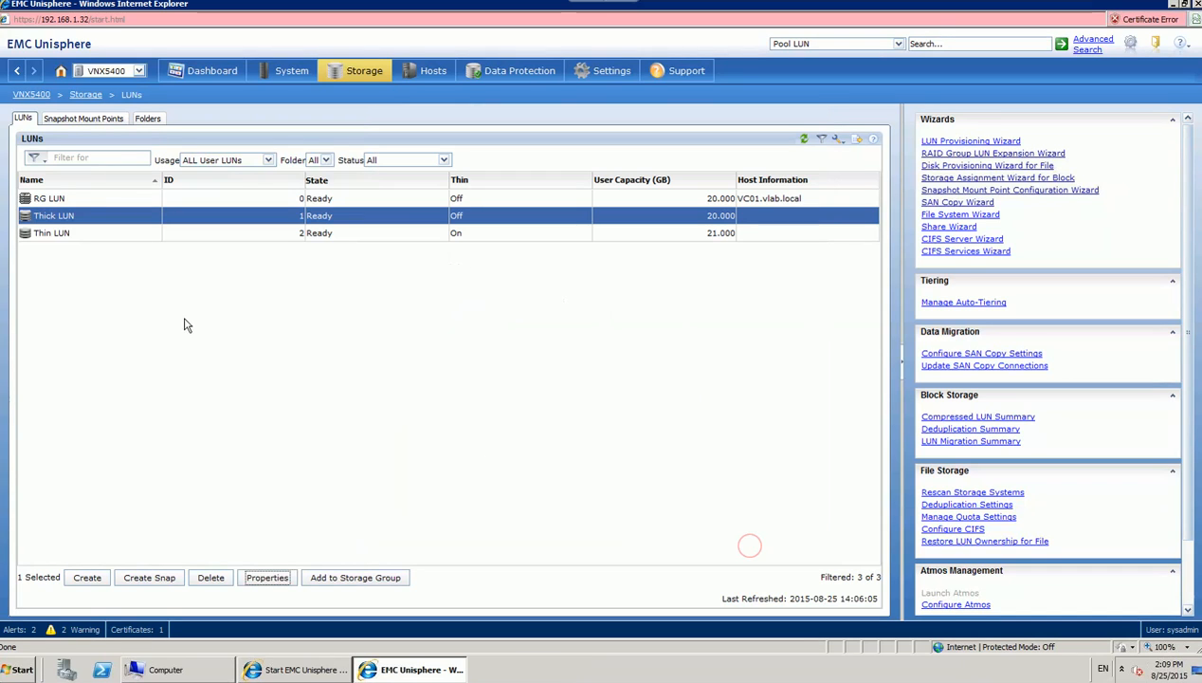
left_click(73, 235)
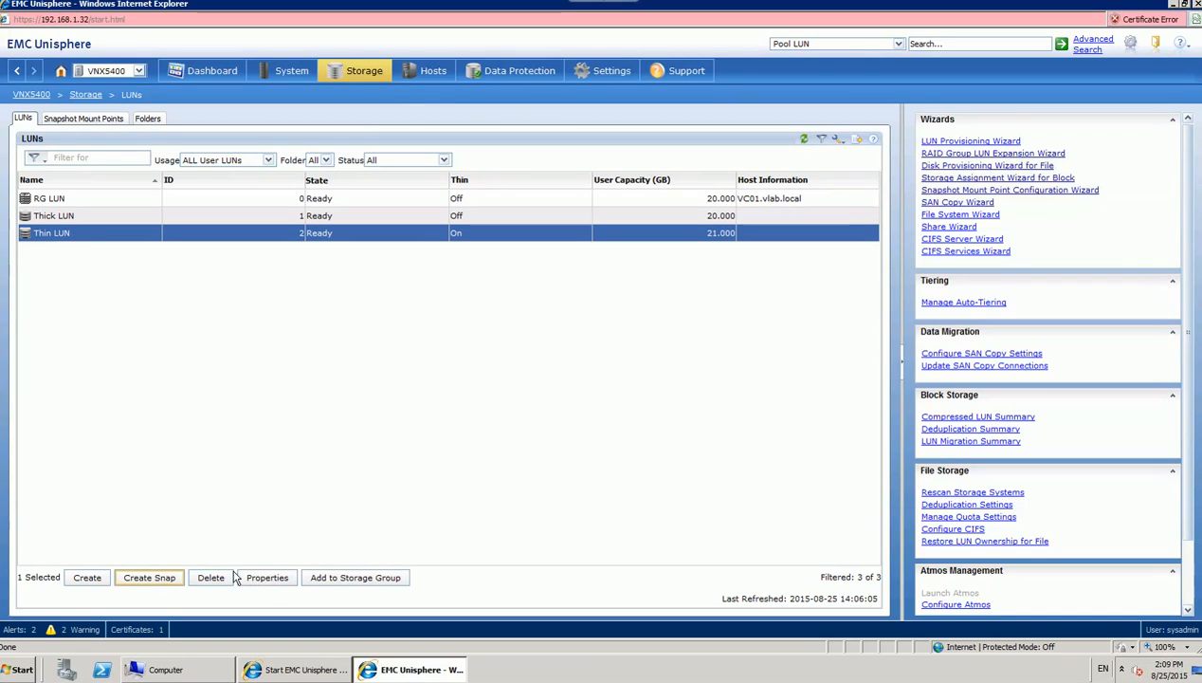
left_click(274, 578)
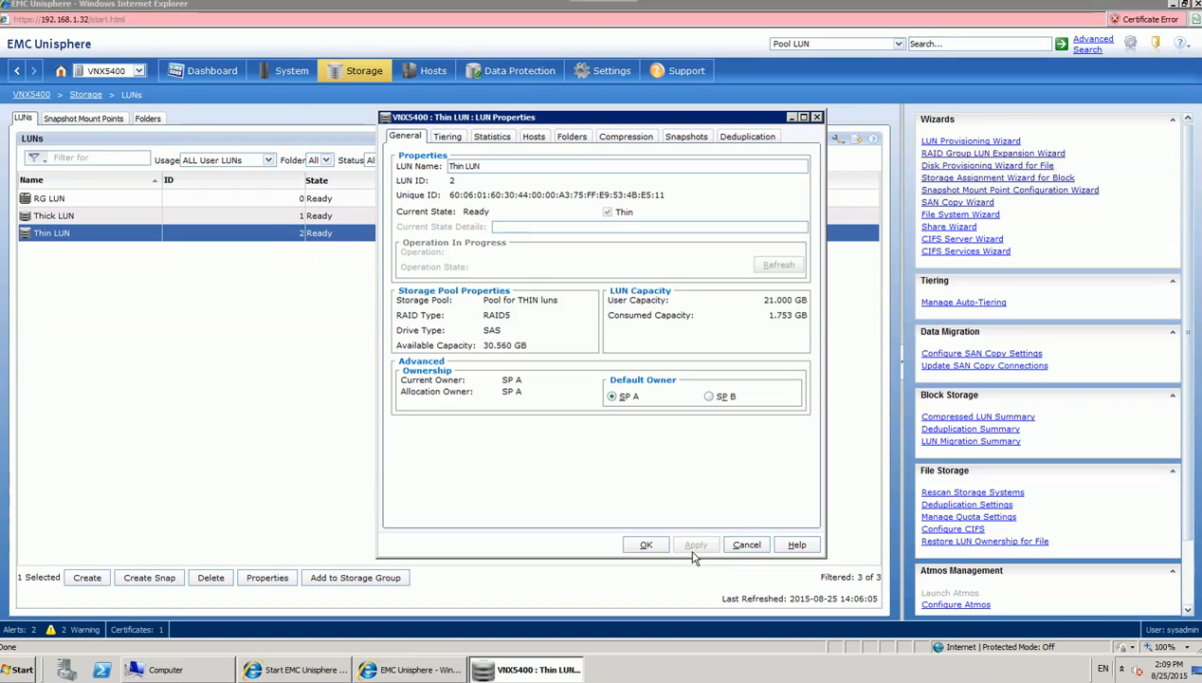
Step: Open the storage pools and compare the capacity and subscription figures of the thick pool and the thin pool with their LUNs
left_click(750, 546)
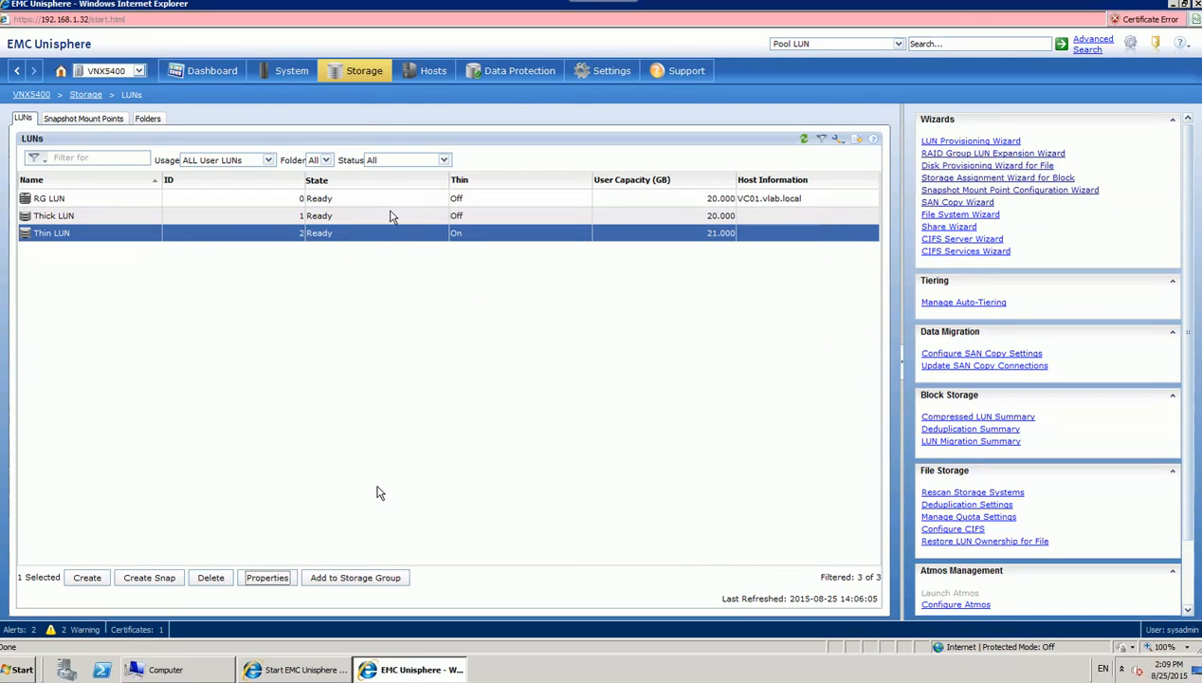
mouse_move(370, 72)
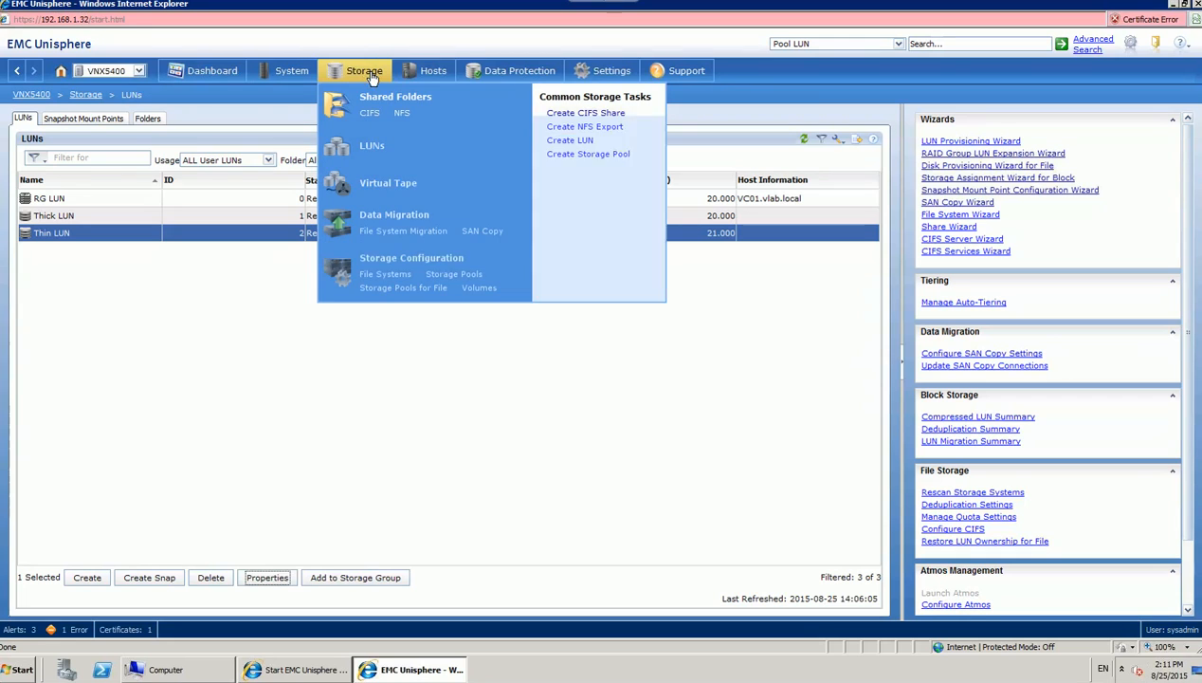
left_click(435, 277)
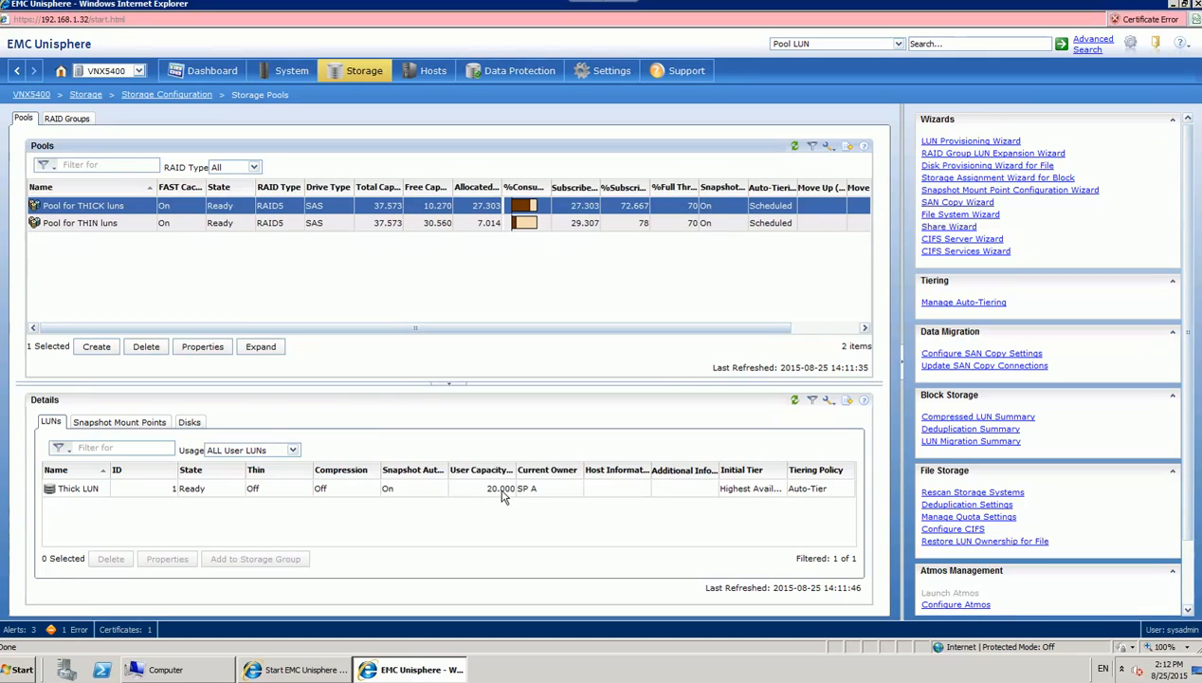
left_click(140, 228)
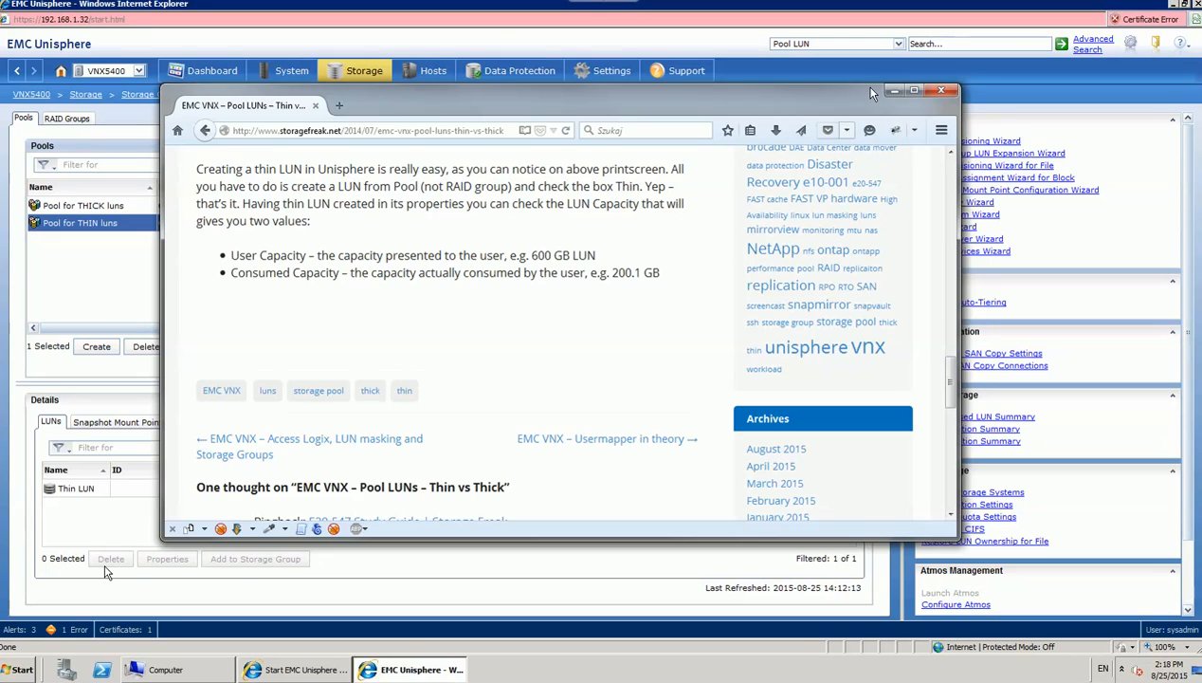
left_click(895, 93)
left_click(643, 302)
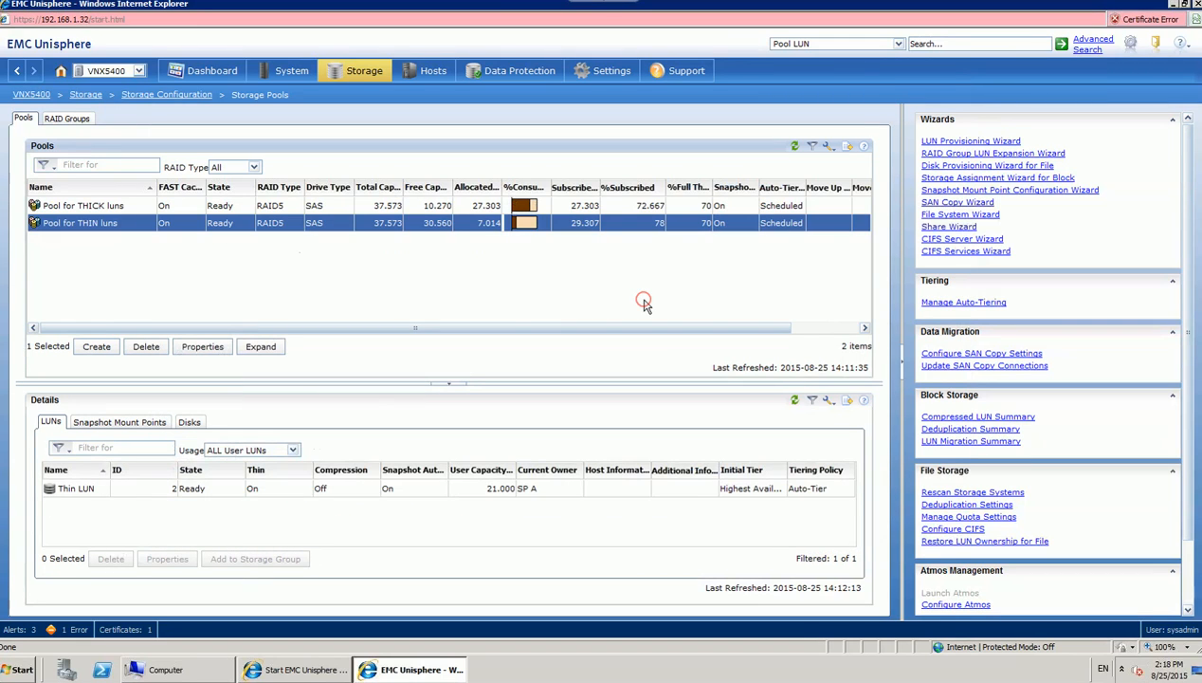
left_click(506, 263)
Step: Add the Thick LUN to the Windows SG storage group from the LUN list, agreeing to the operation
left_click(364, 82)
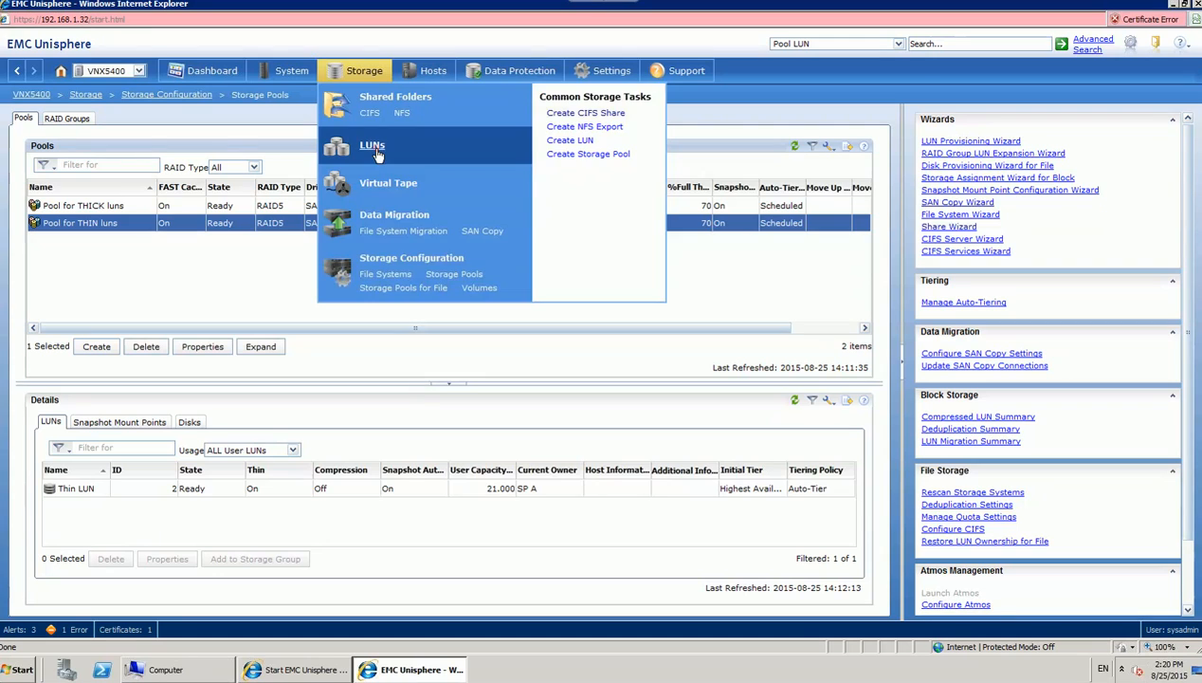
left_click(373, 148)
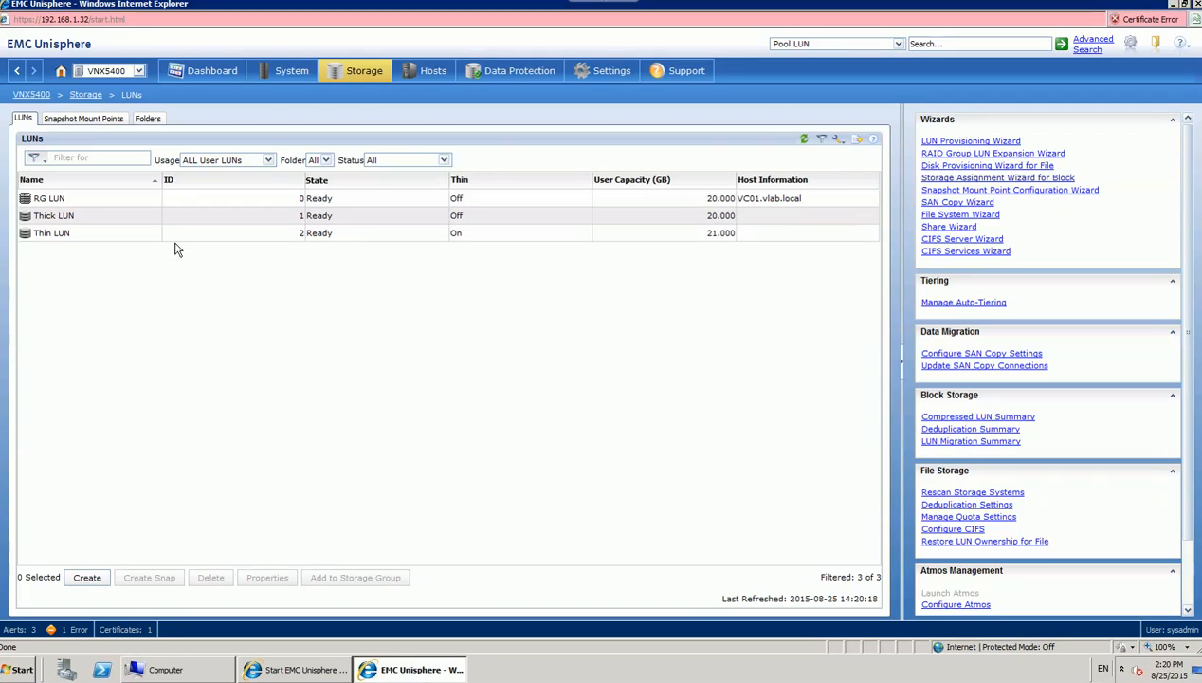
left_click(131, 225)
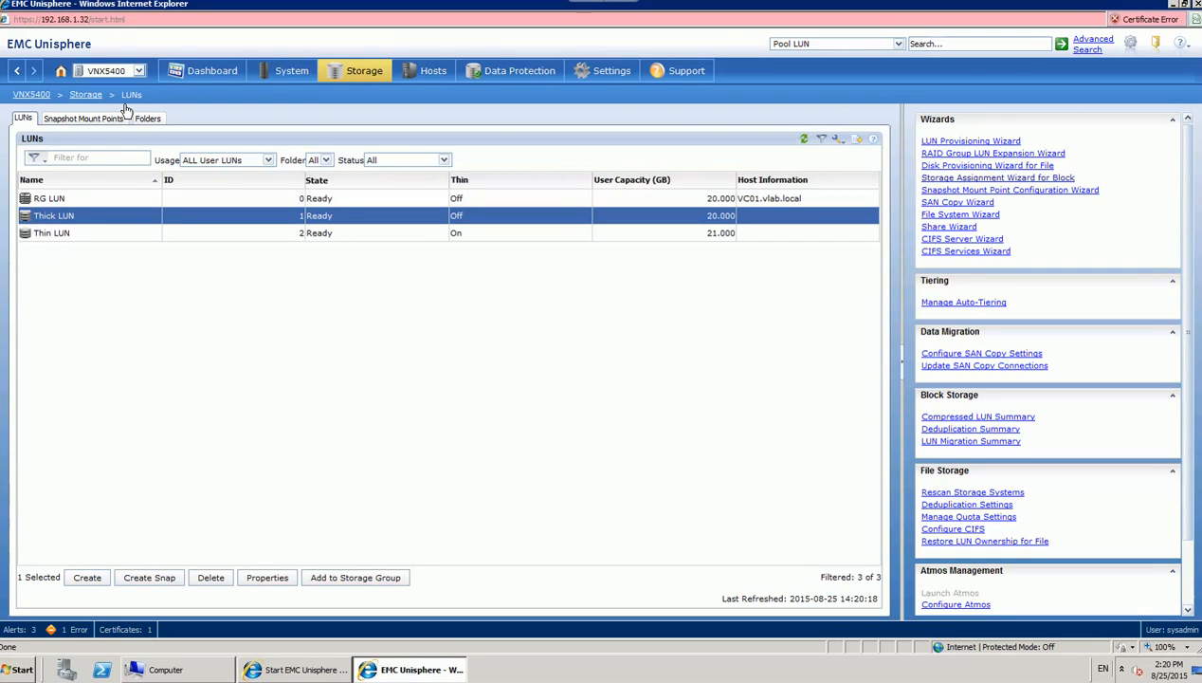
left_click(366, 577)
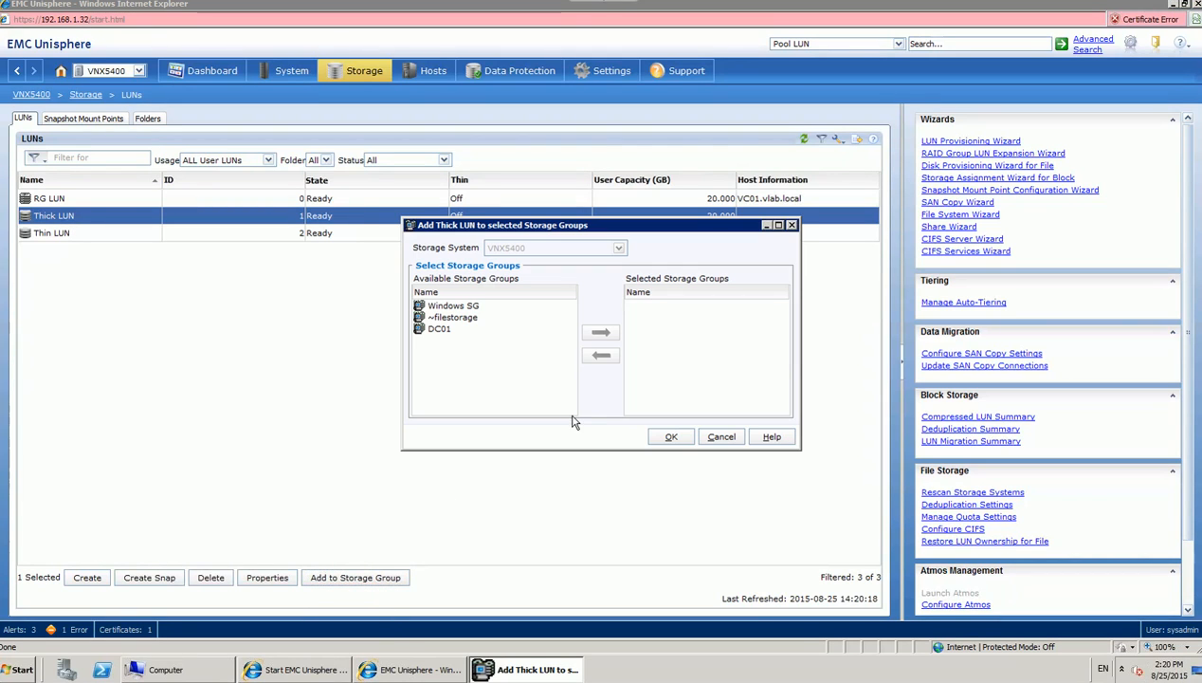
left_click(463, 307)
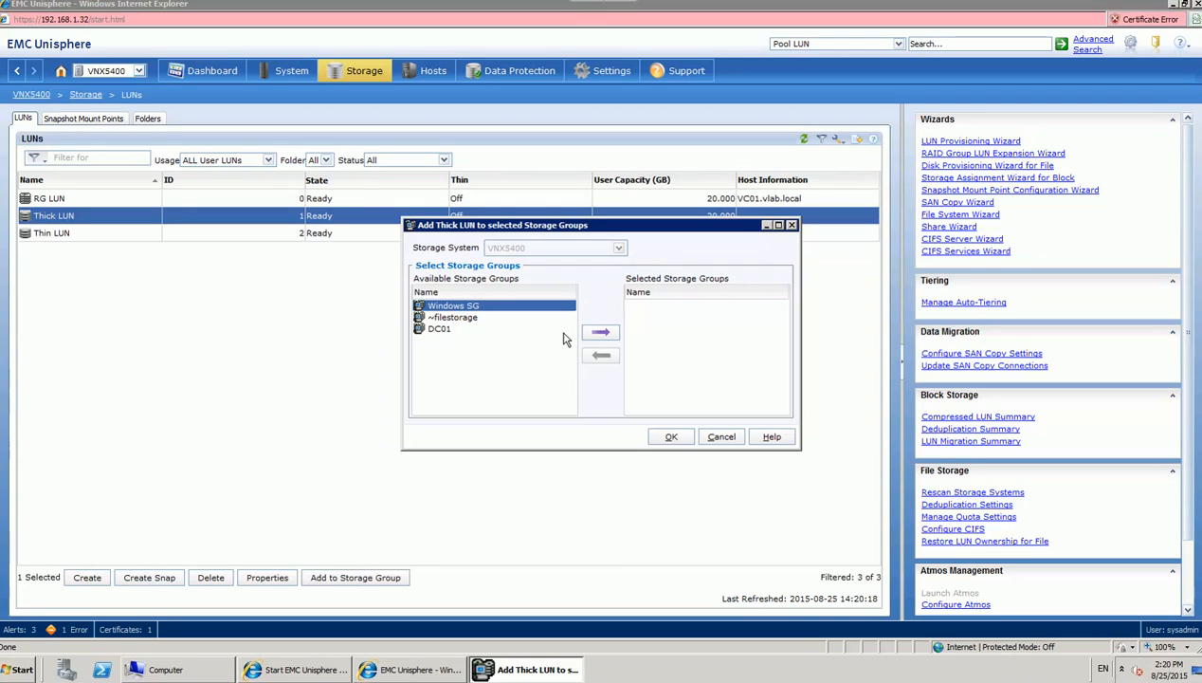
left_click(599, 334)
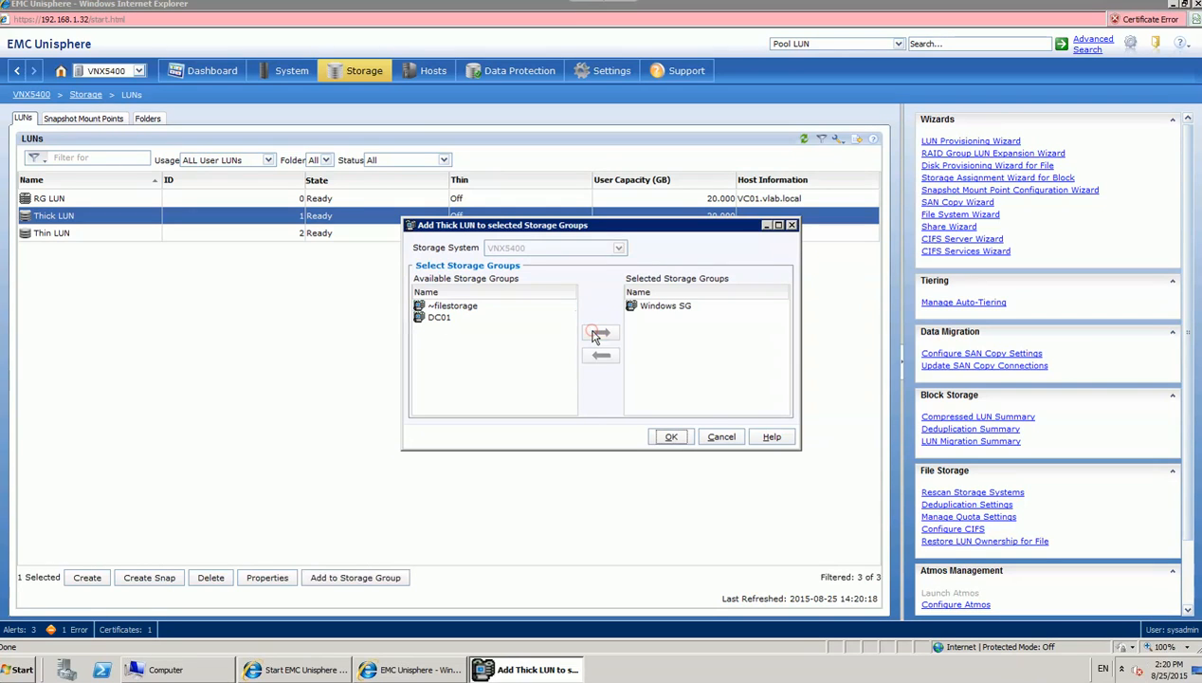
left_click(672, 438)
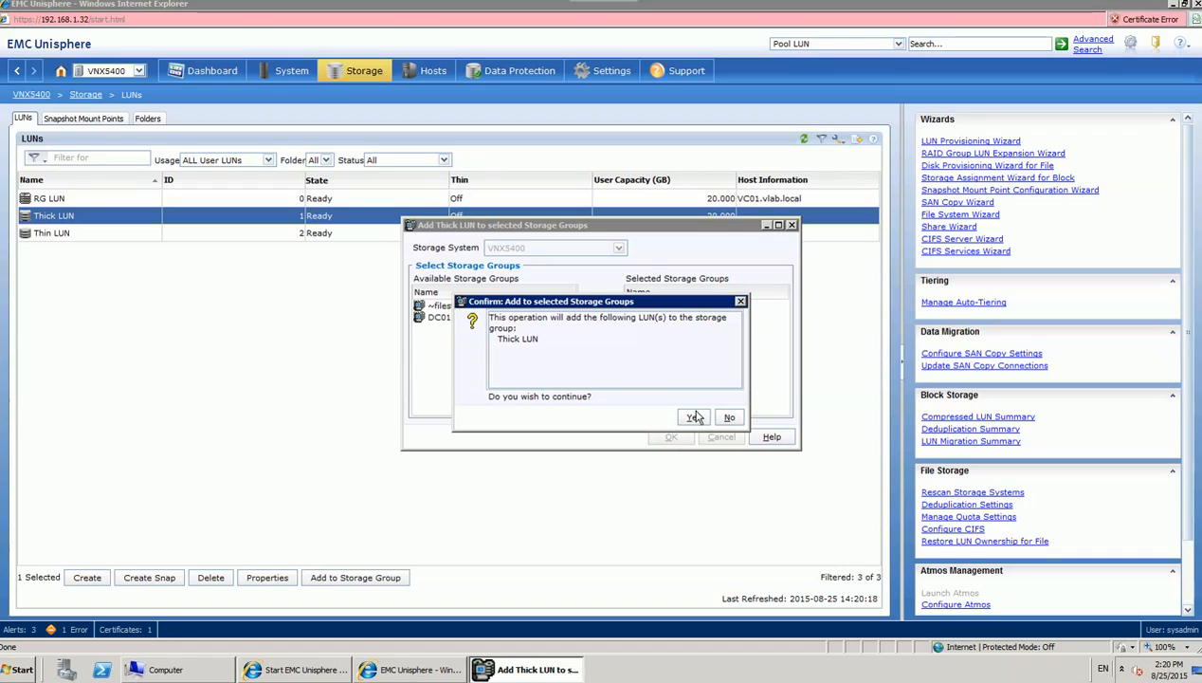
left_click(695, 419)
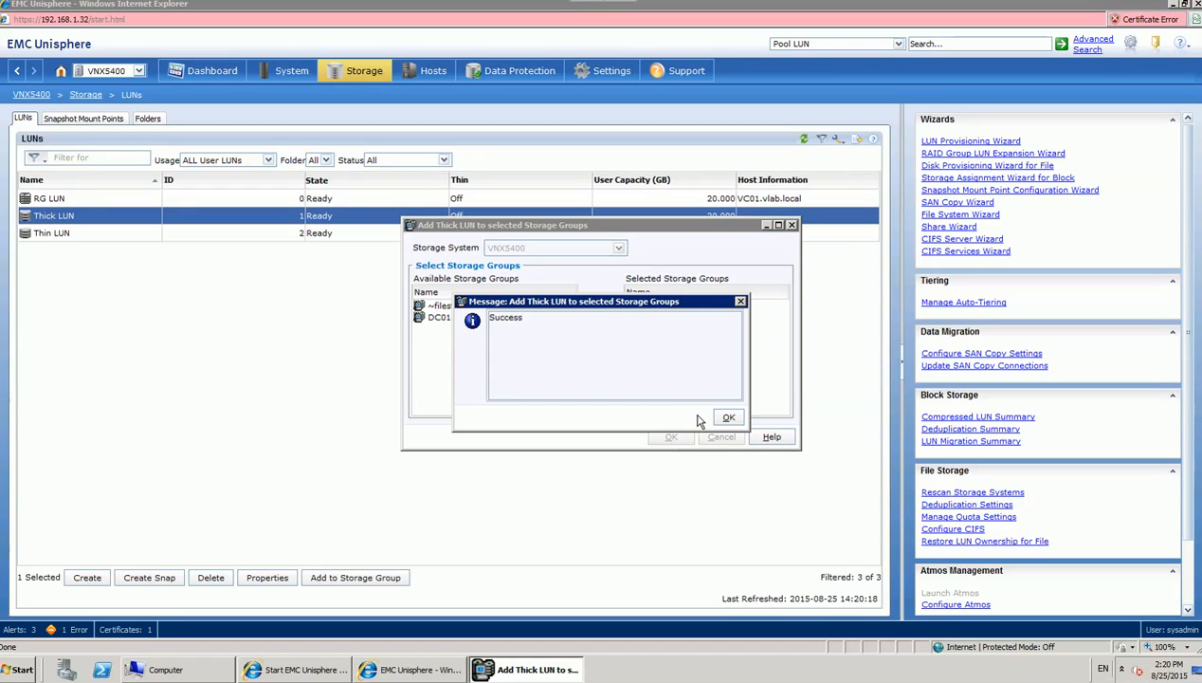
left_click(724, 417)
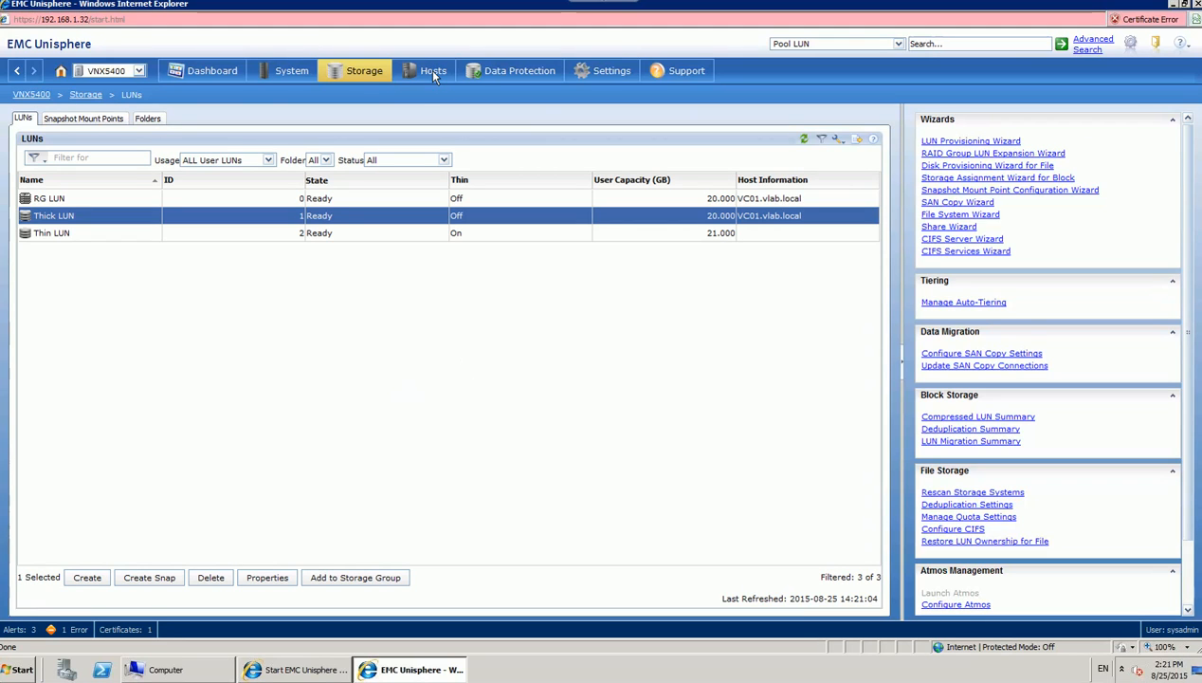
Step: Open the LUN connections of the Windows SG storage group and add the Thin LUN to its selected LUNs
mouse_move(434, 74)
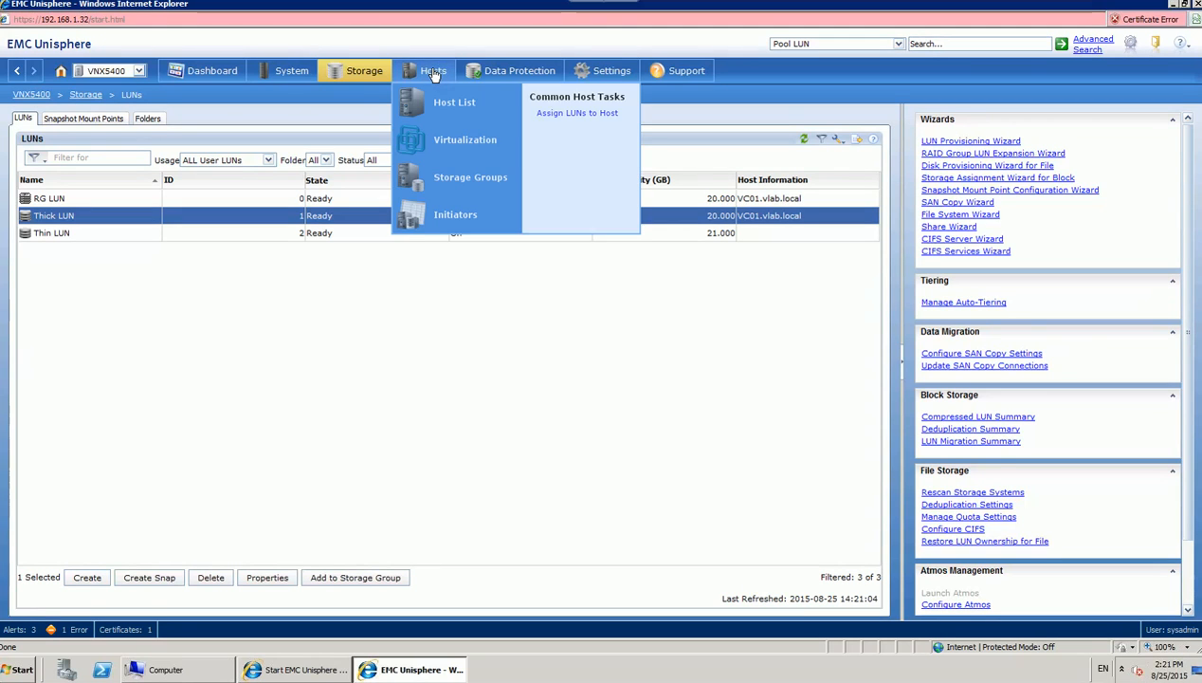
left_click(471, 177)
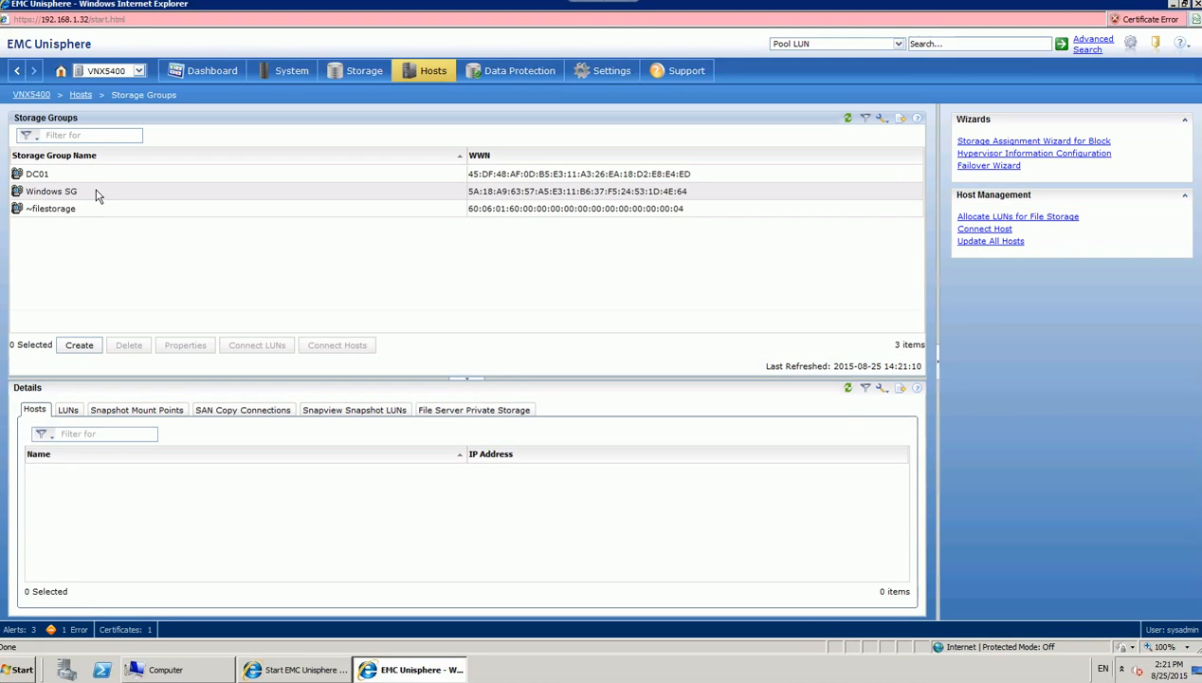
left_click(95, 193)
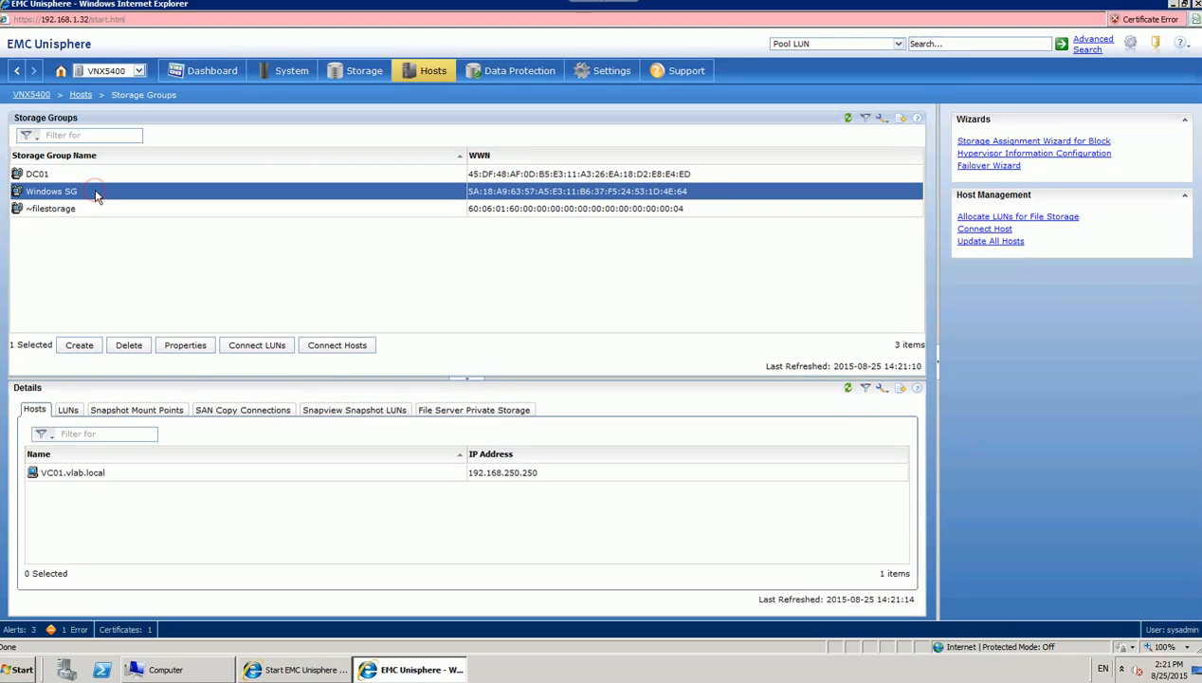
left_click(277, 352)
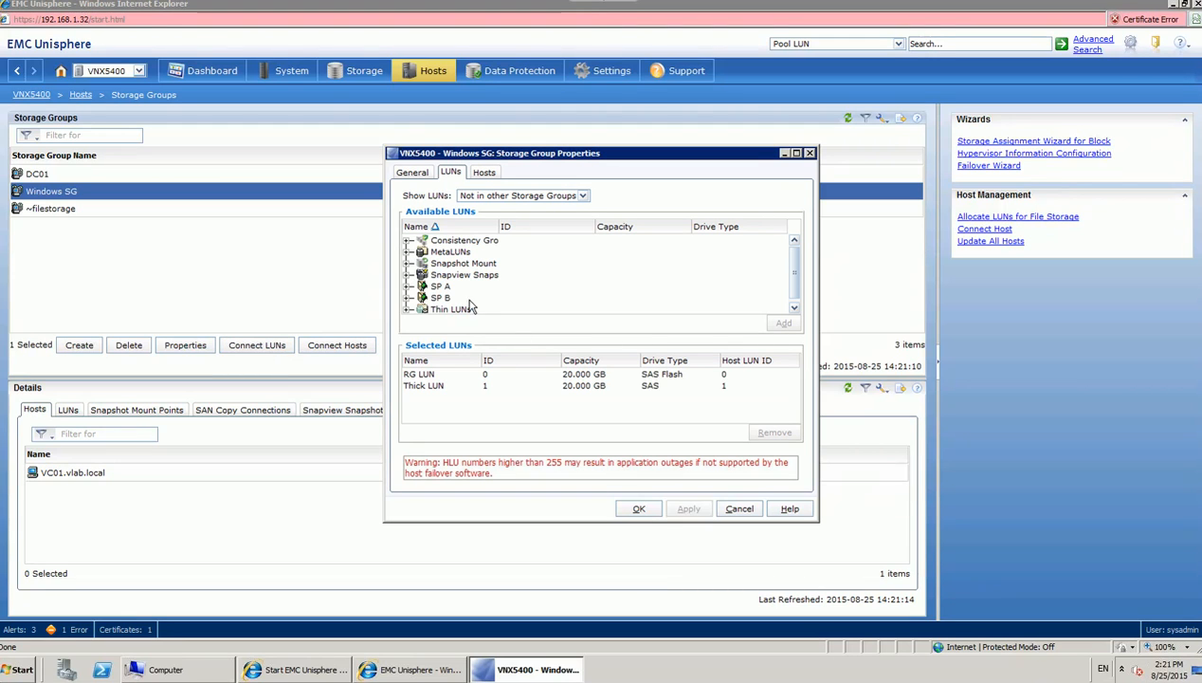
scroll(431, 308, "down", 1)
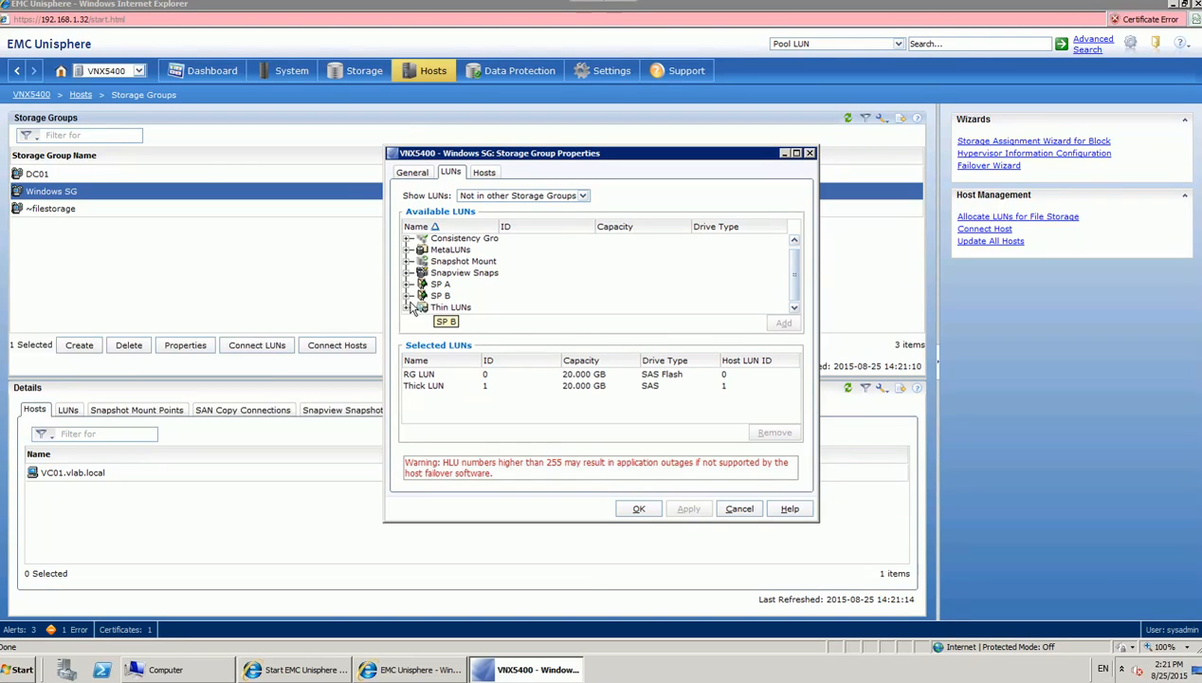
left_click(407, 307)
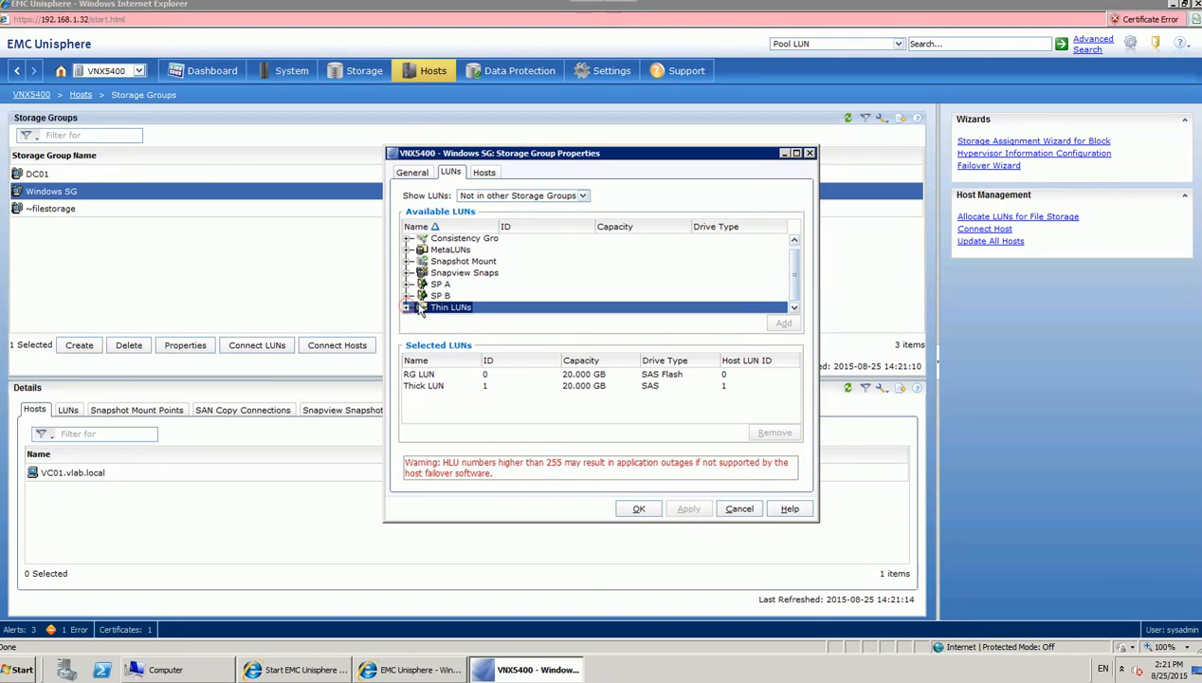
left_click(459, 307)
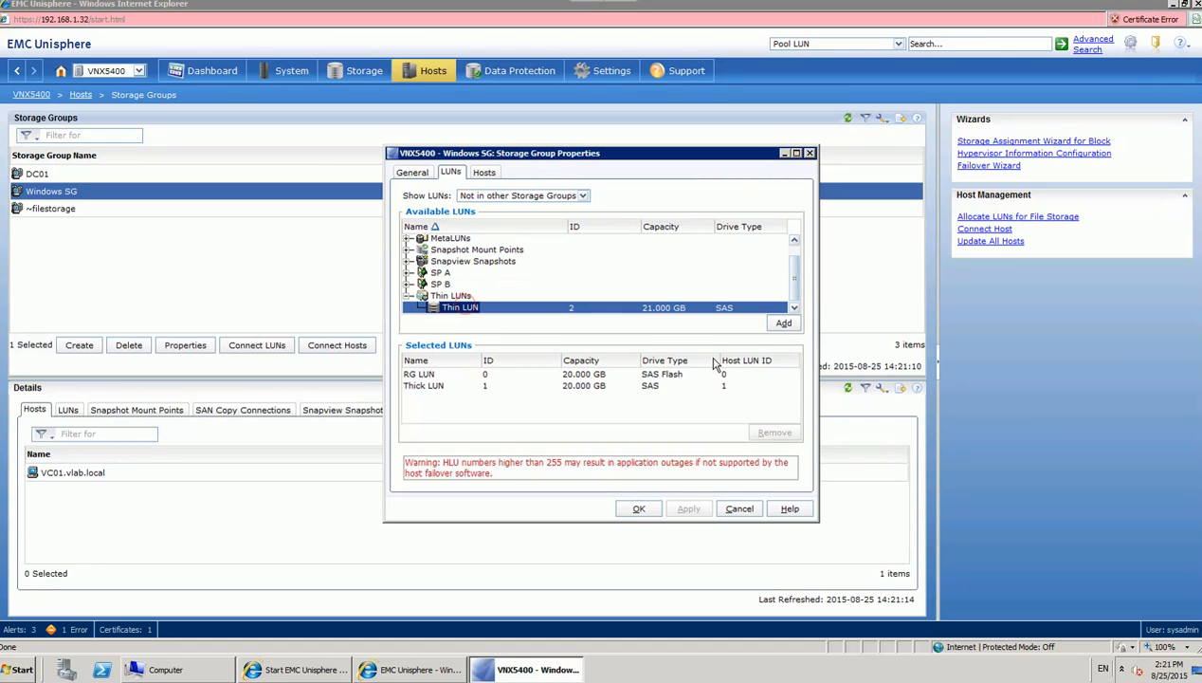
left_click(784, 322)
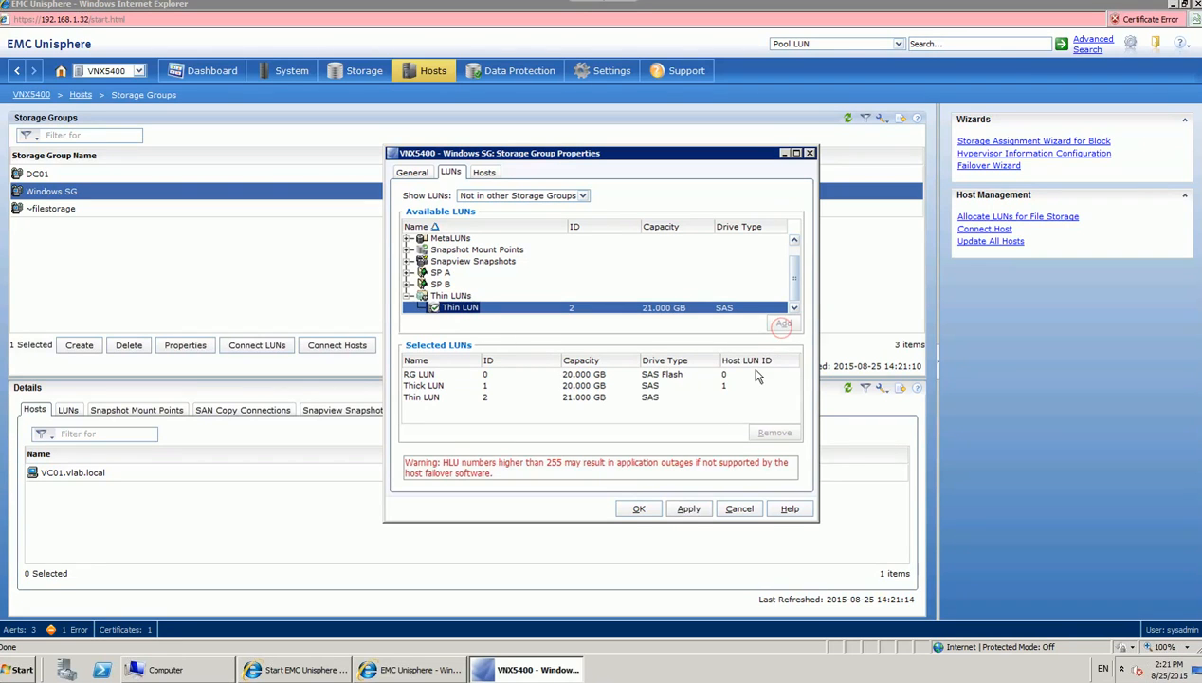
Step: Assign host LUN ID 2 to the Thin LUN, agree to its addition, and display the LUNs of Windows SG
left_click(726, 396)
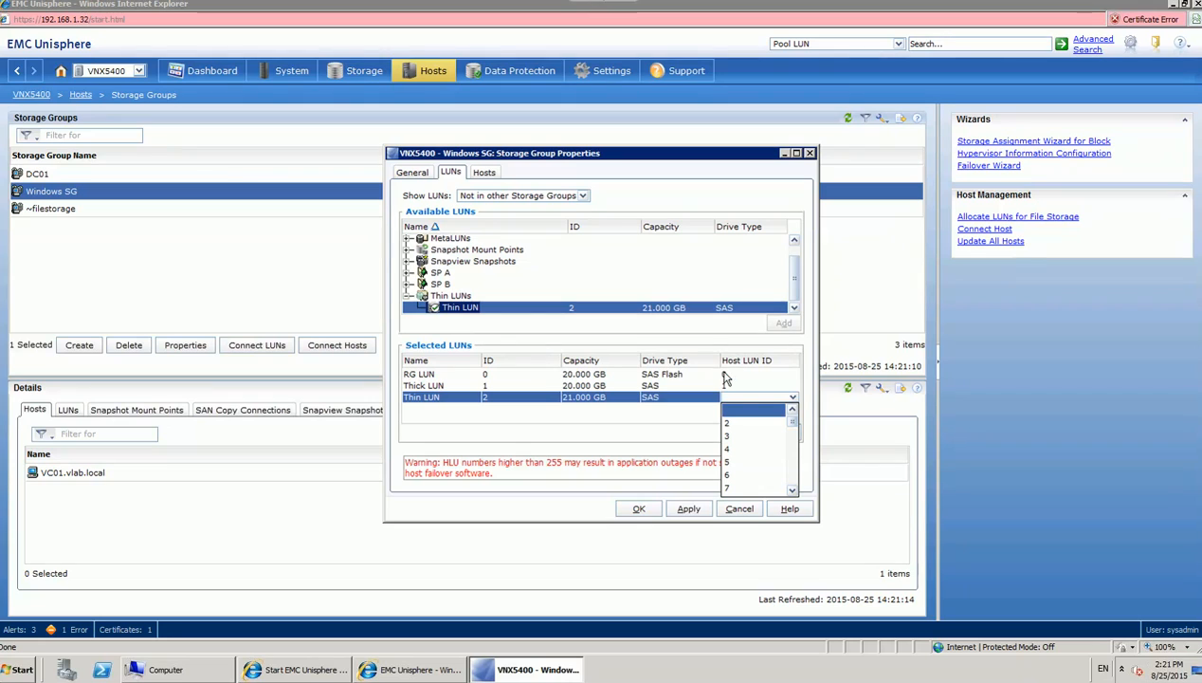
left_click(744, 423)
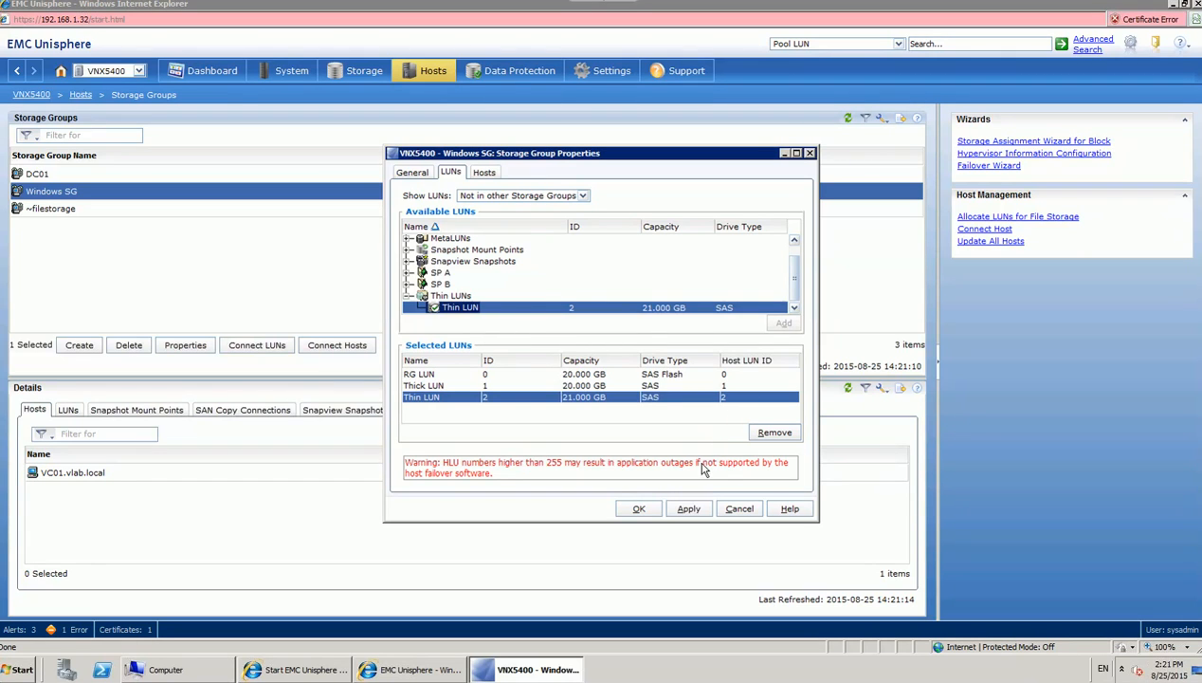
left_click(639, 509)
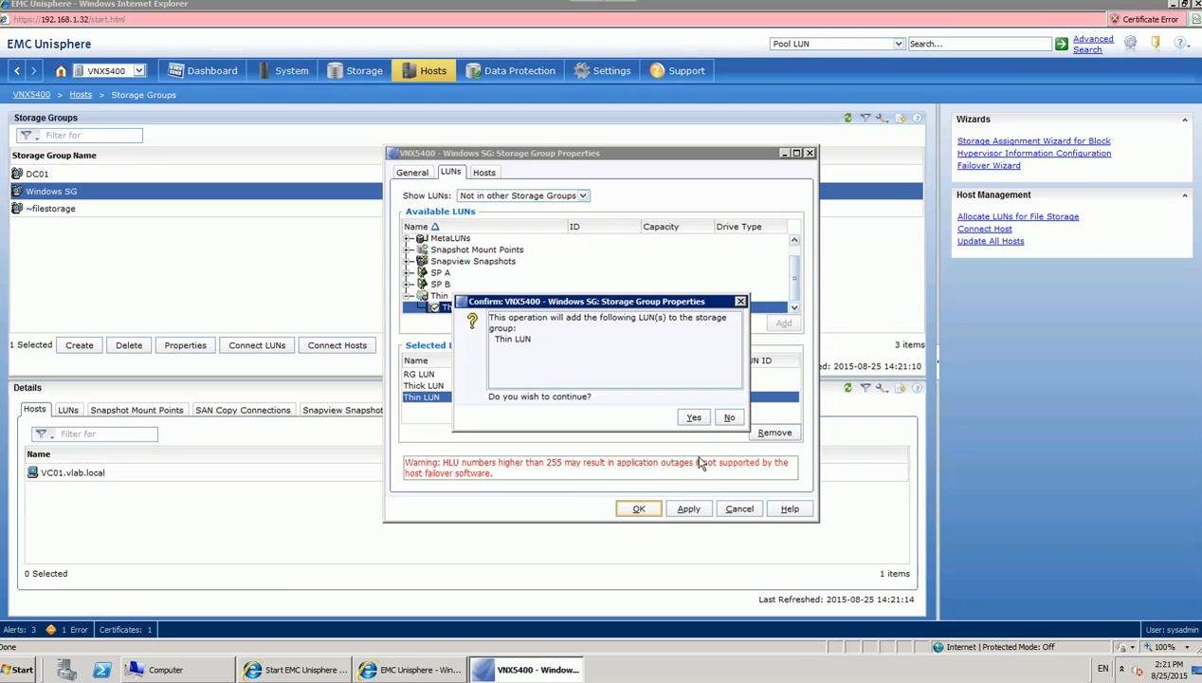
left_click(692, 422)
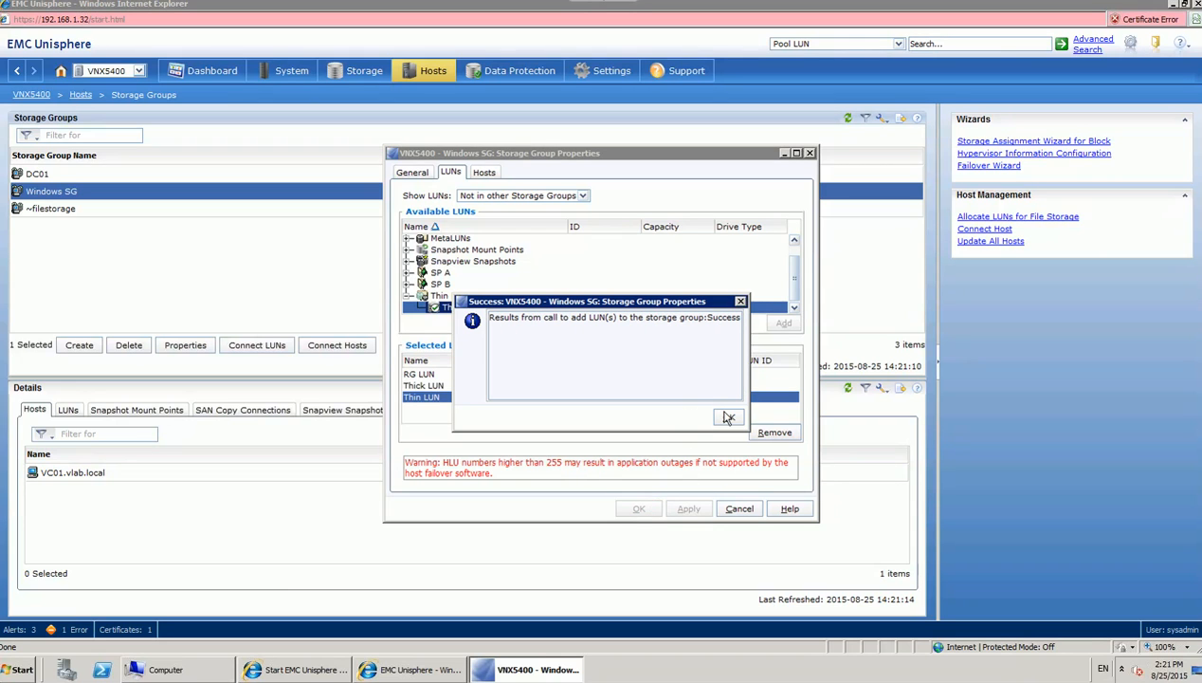
left_click(730, 418)
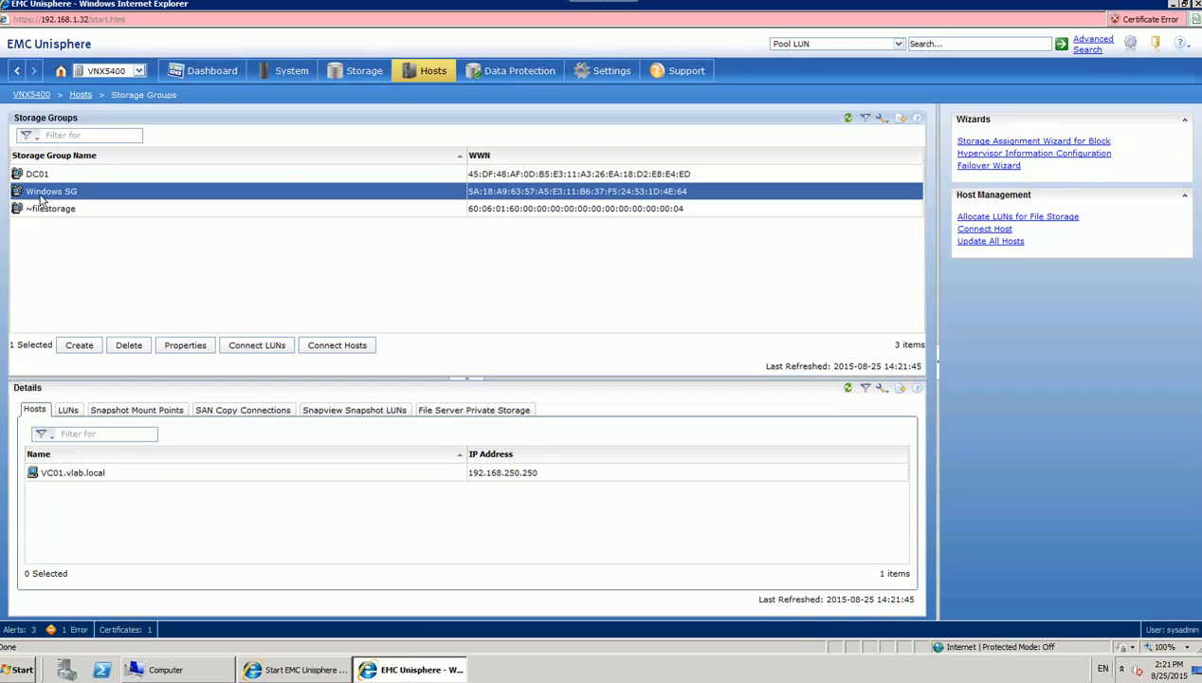
left_click(64, 406)
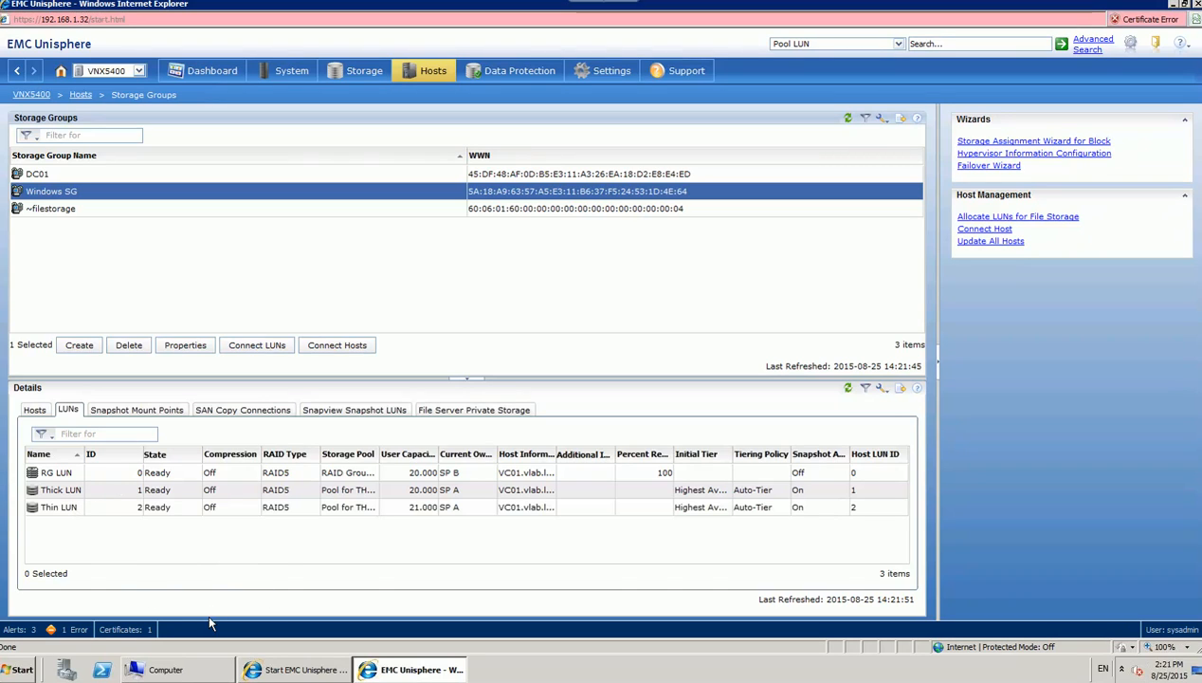
Step: Switch to Server Manager and rescan the server's disks in Disk Management
left_click(69, 671)
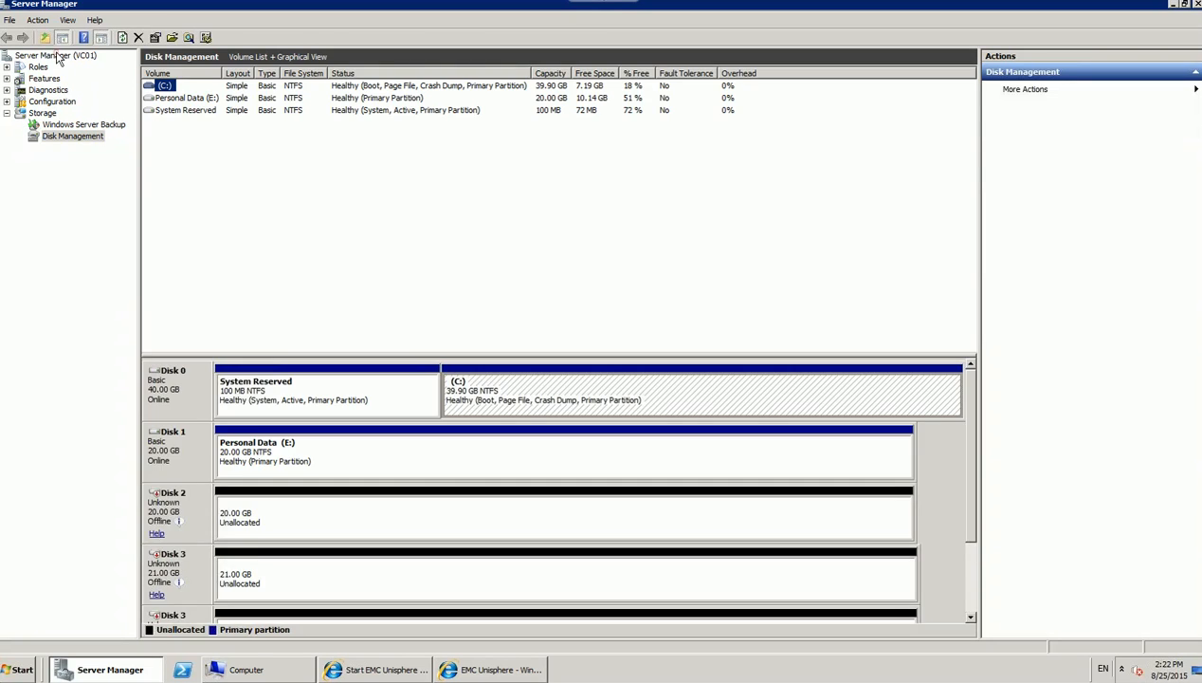
left_click(57, 56)
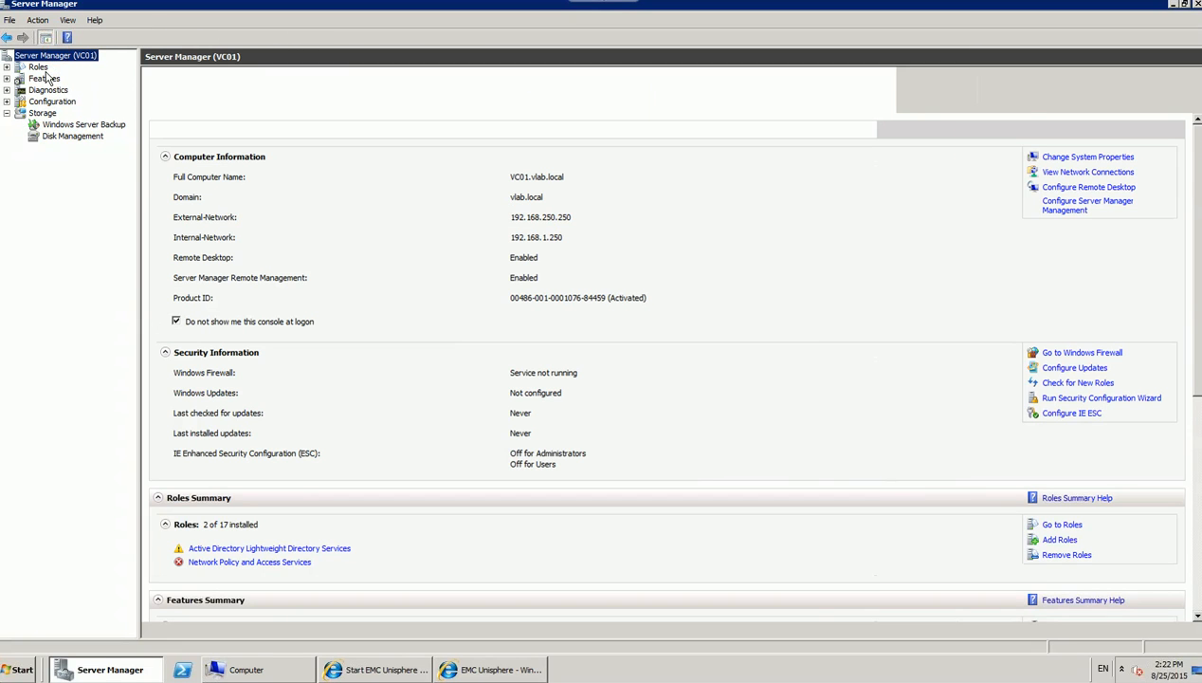
left_click(59, 138)
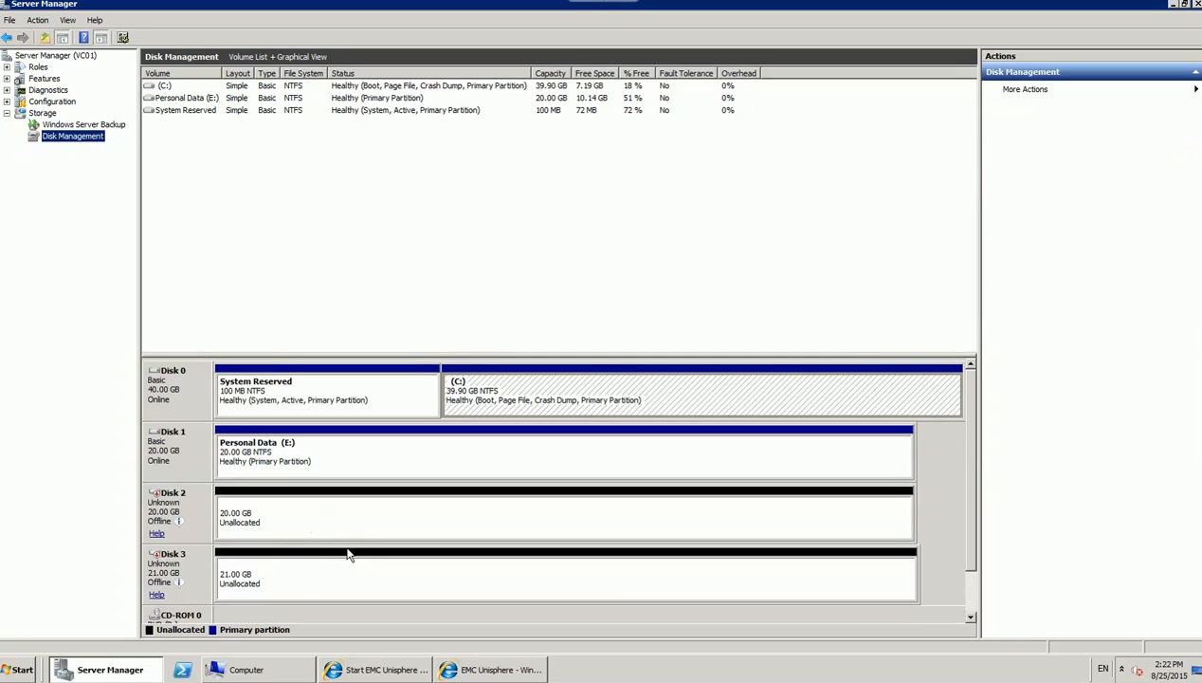
right_click(96, 140)
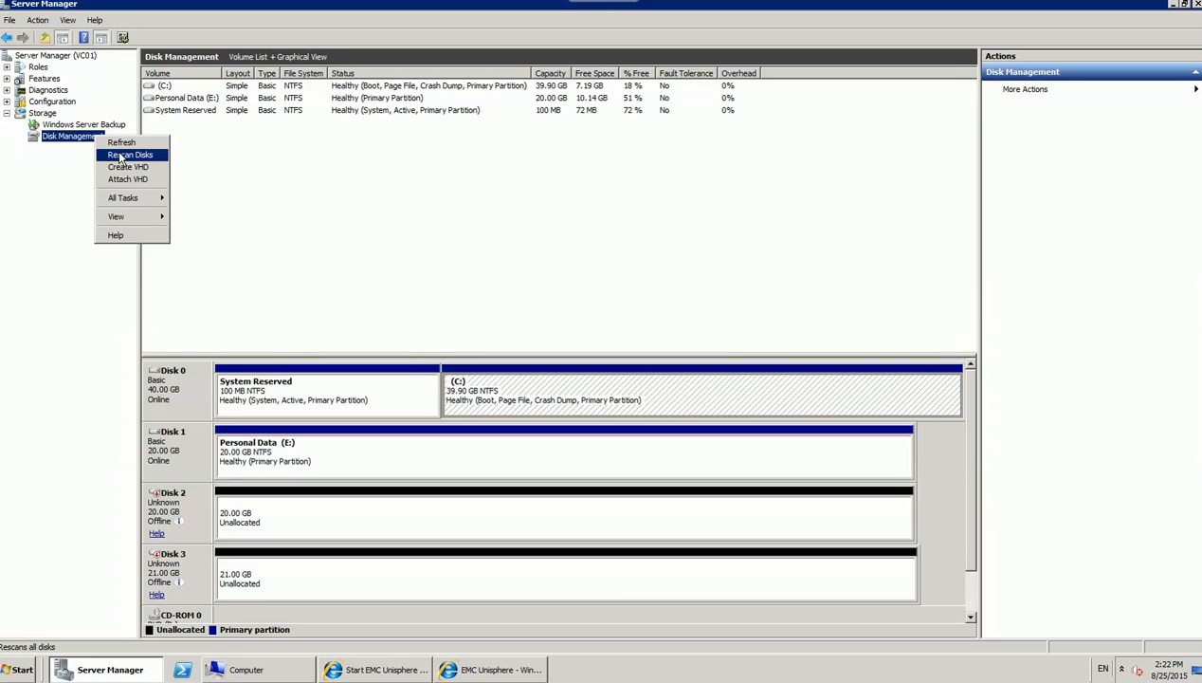
left_click(119, 155)
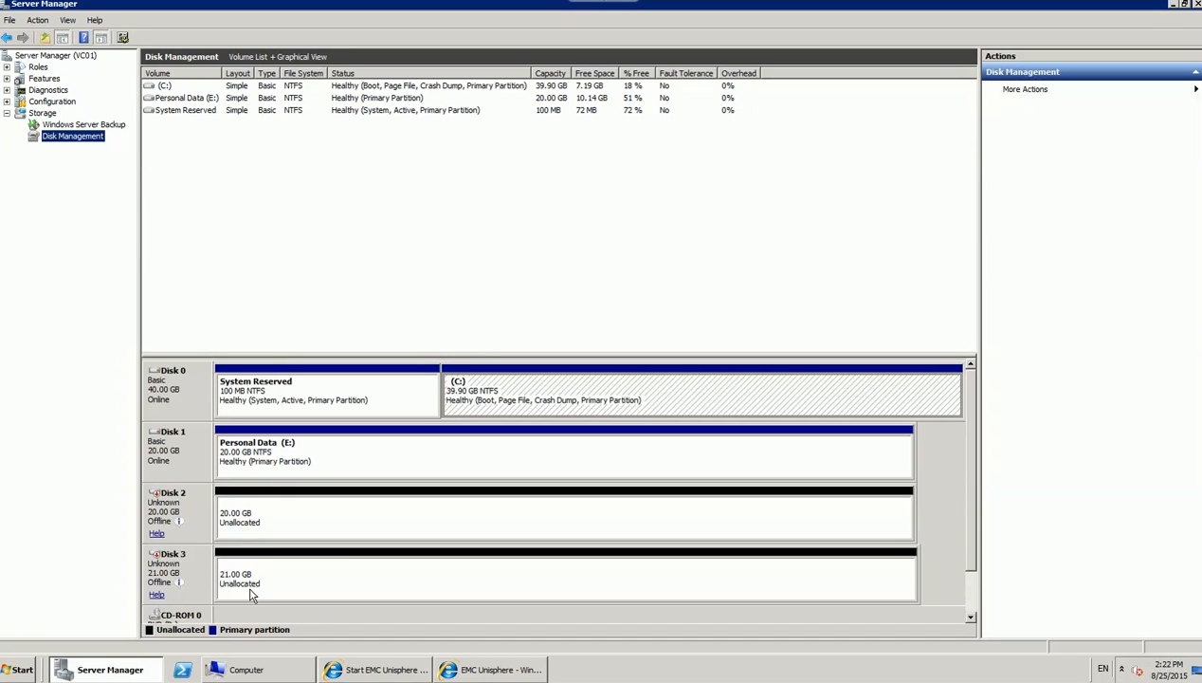
Step: Bring the offline 20 GB Disk 2 online
right_click(197, 519)
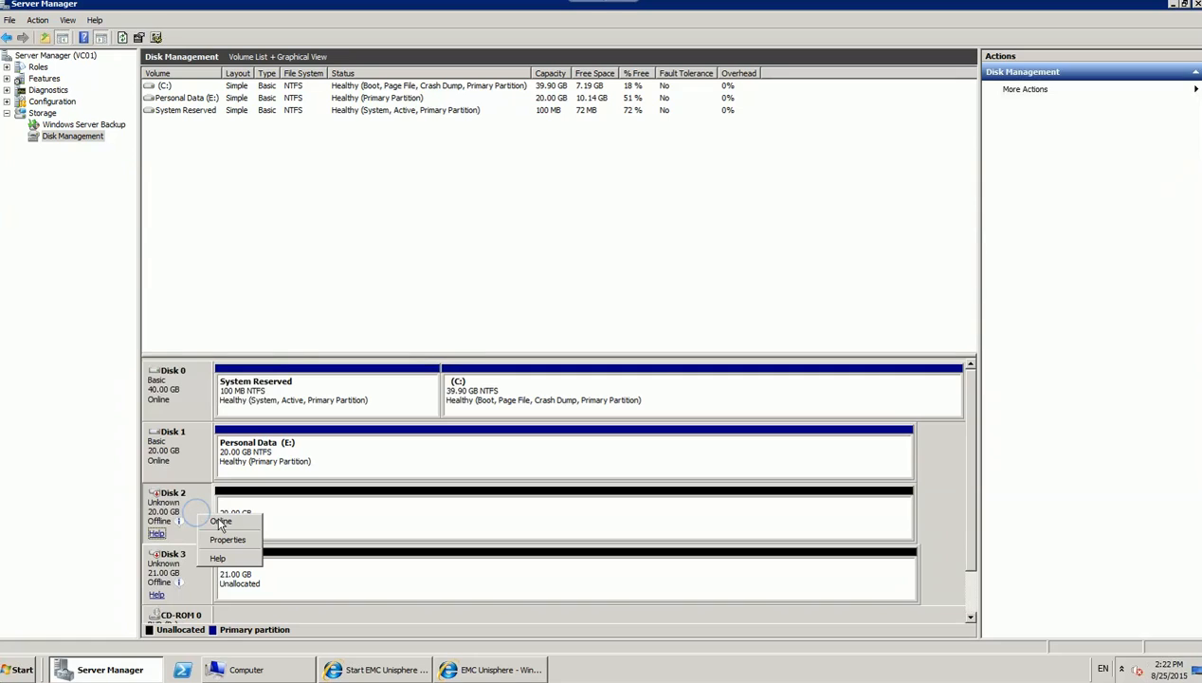
left_click(212, 519)
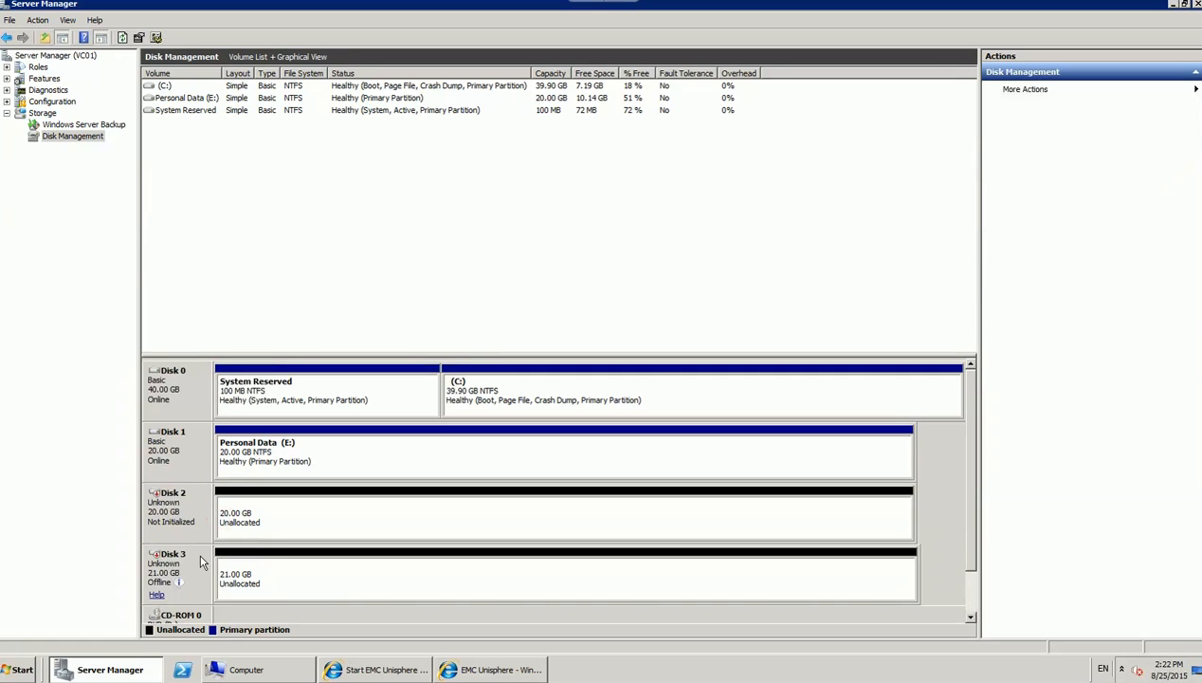
Step: Bring the offline 21 GB Disk 3 online and initialize Disk 2 and Disk 3 with the MBR partition style
right_click(199, 558)
left_click(224, 559)
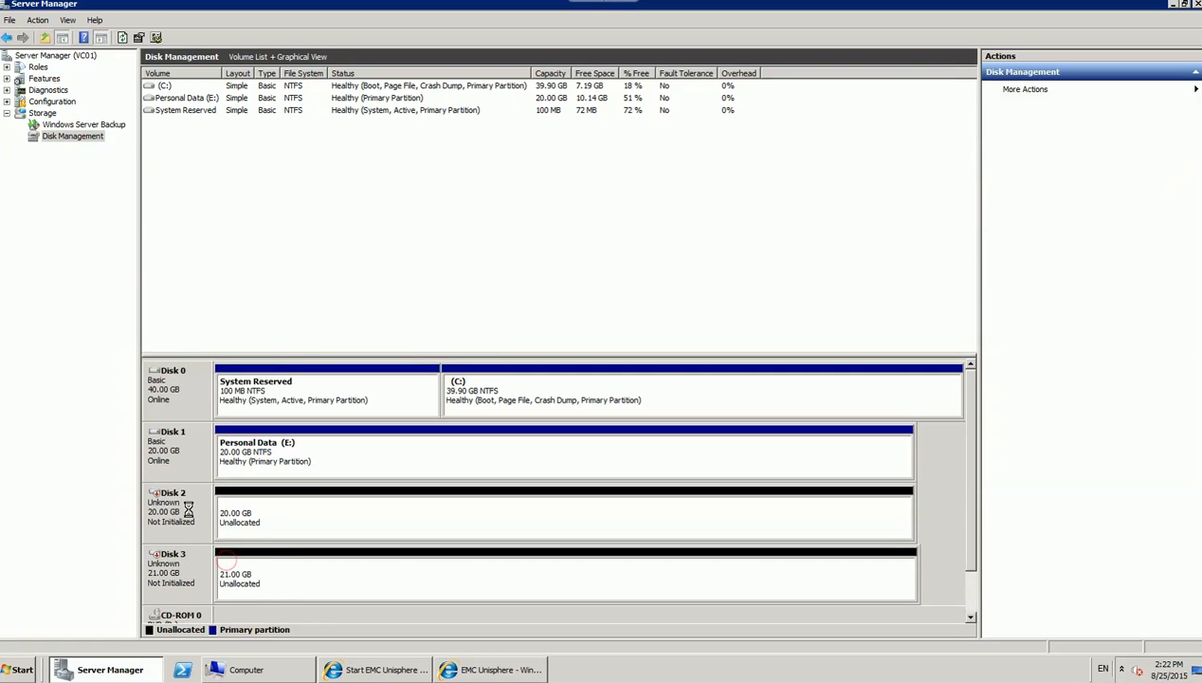
right_click(190, 513)
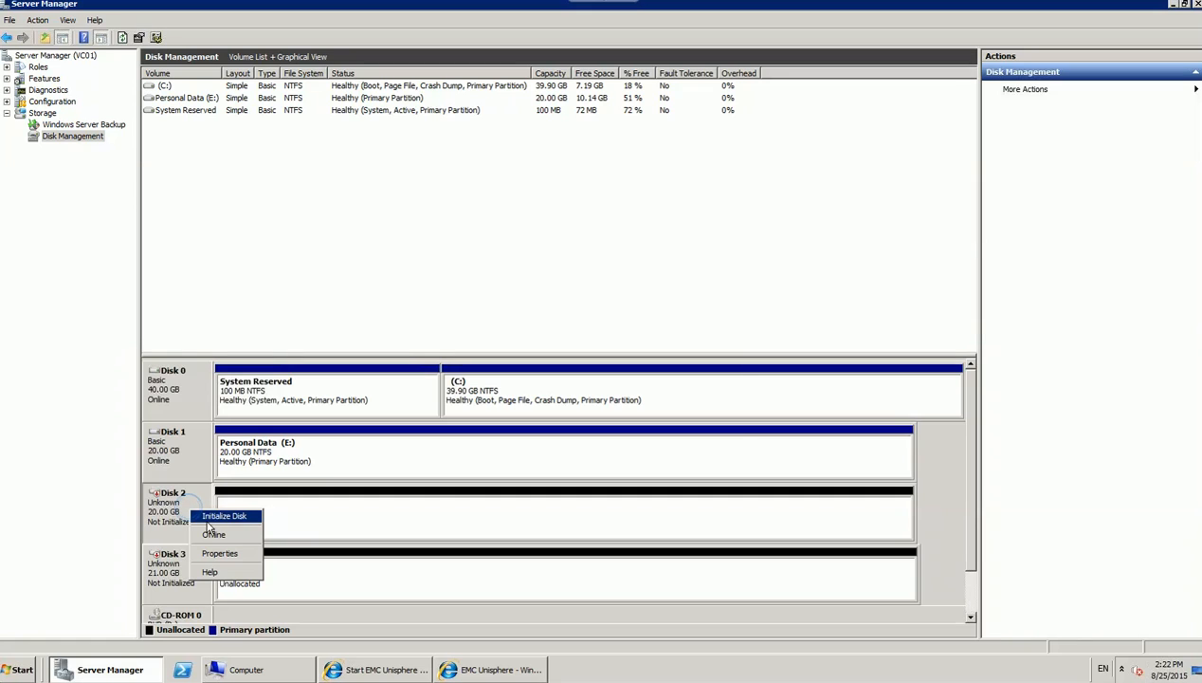
left_click(224, 516)
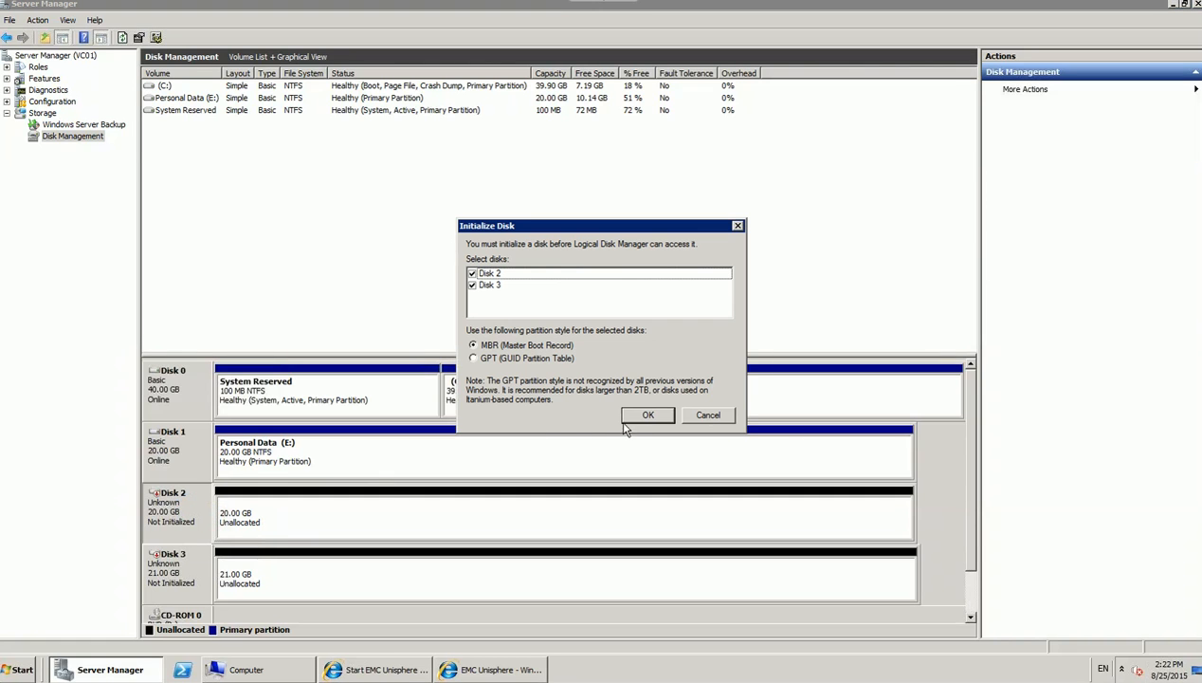
left_click(651, 414)
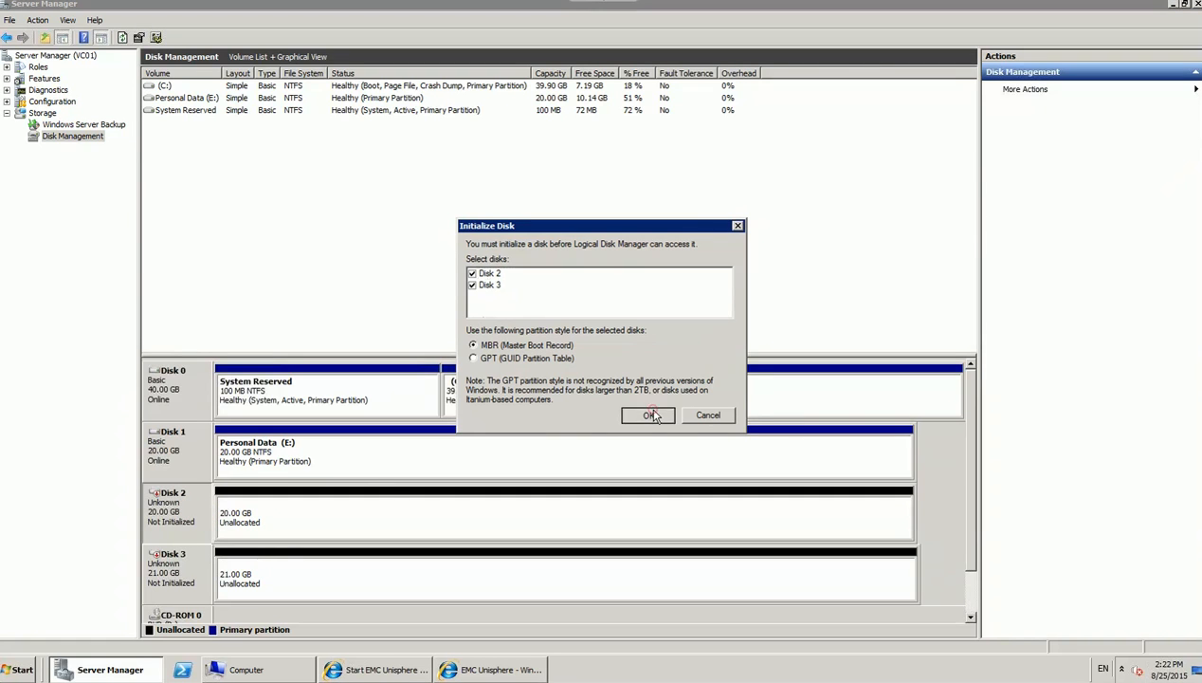
Step: Create a 20477 MB simple volume on Disk 2 with drive letter F, quick-formatted as NTFS and labelled Thick
left_click(357, 519)
right_click(358, 518)
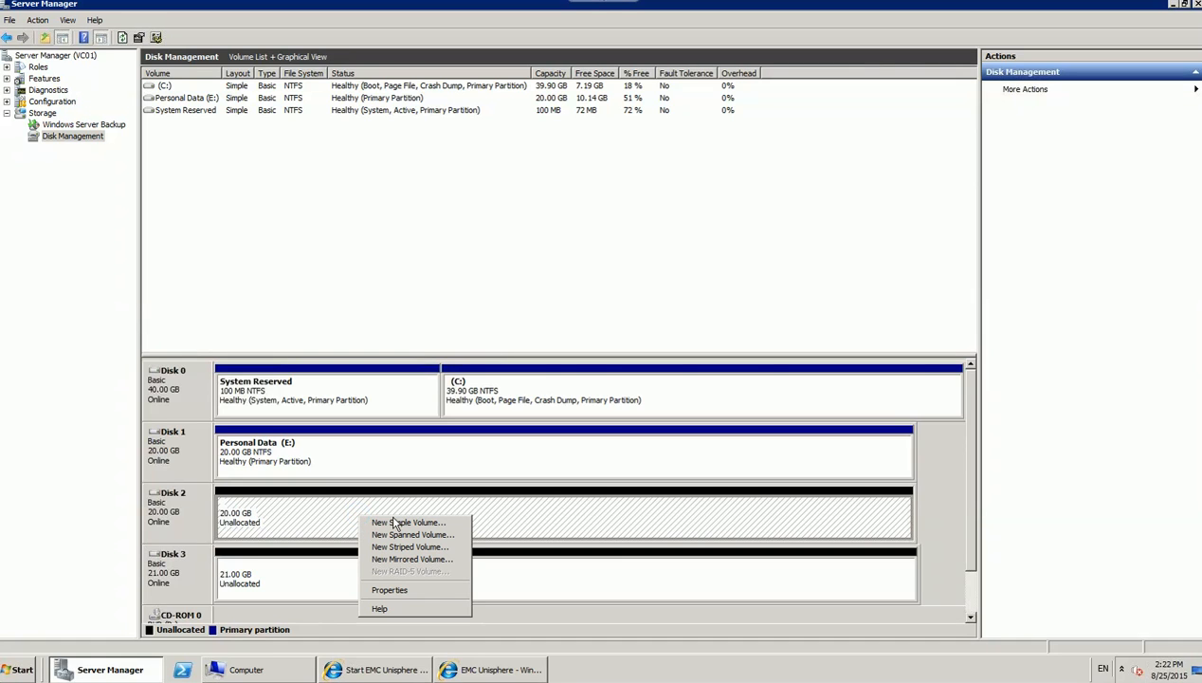
left_click(406, 522)
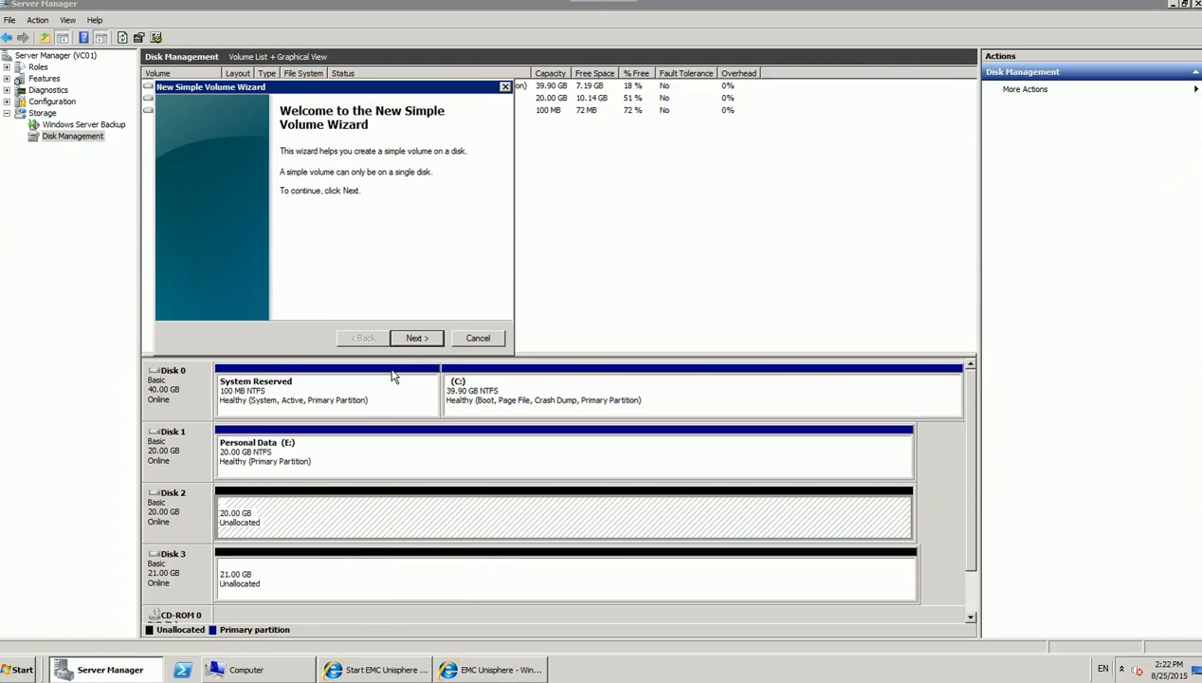
left_click(417, 338)
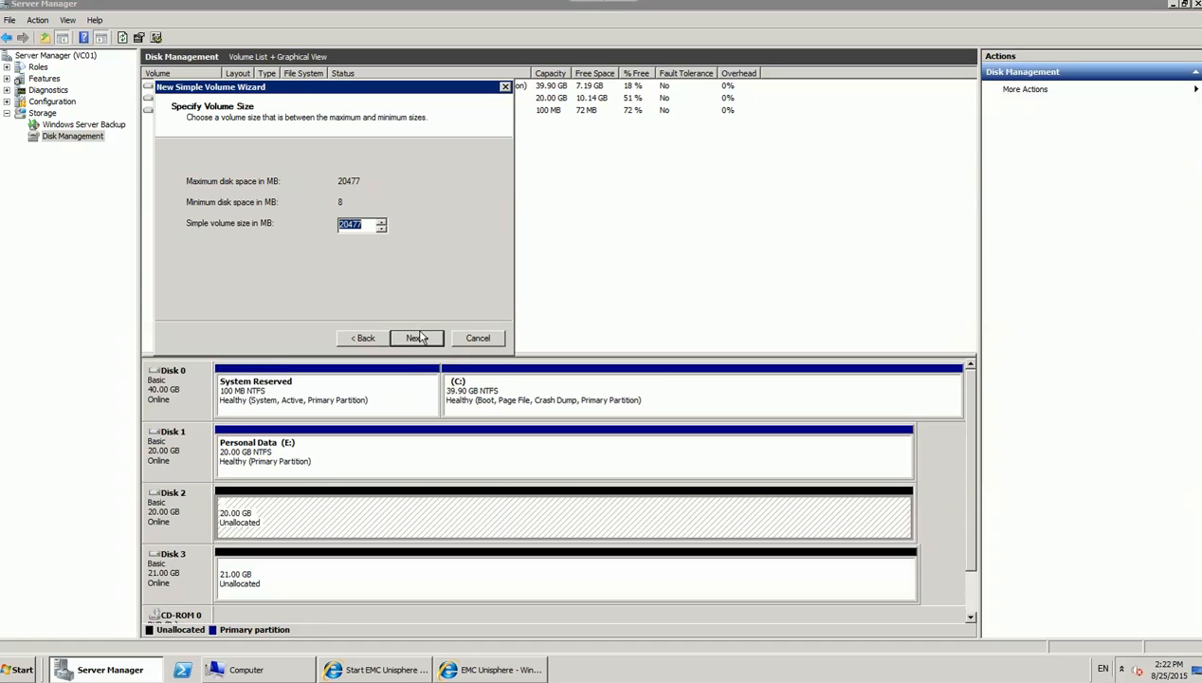
left_click(417, 337)
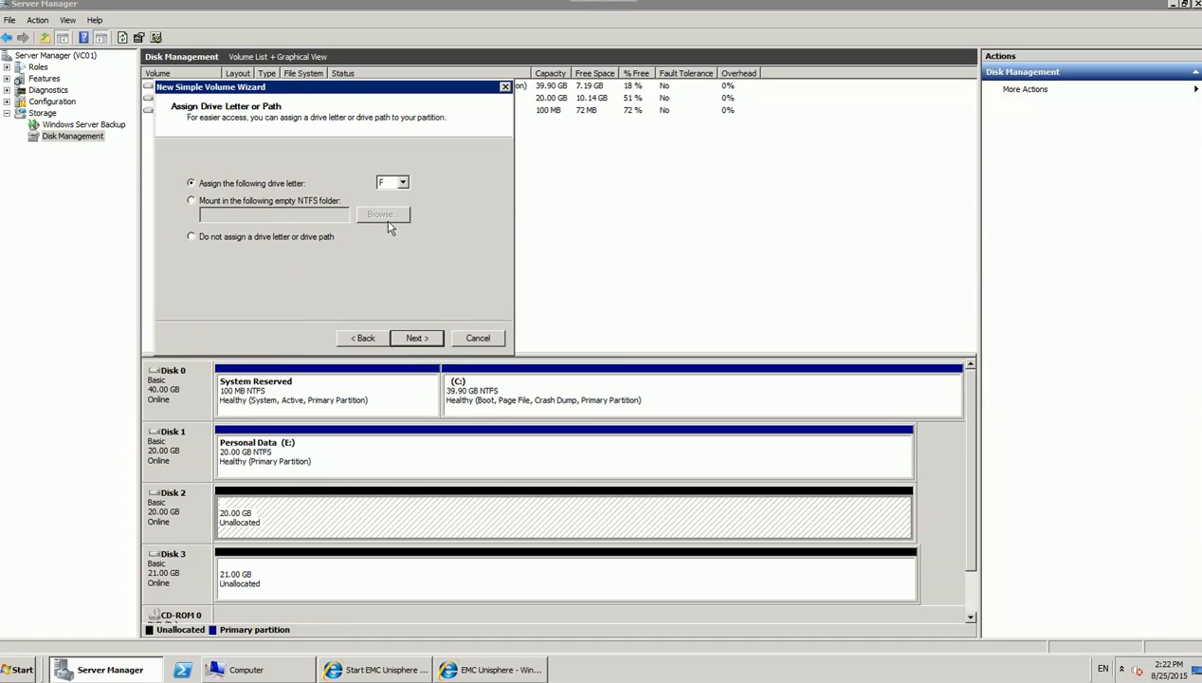
left_click(417, 337)
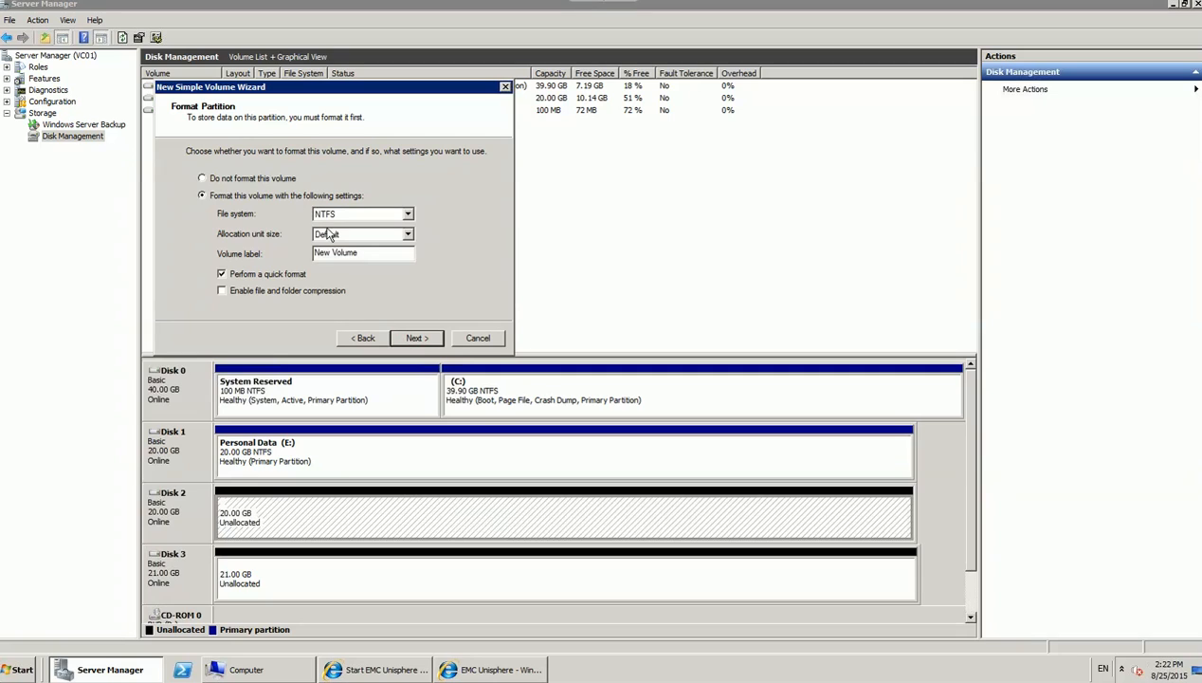
left_click_drag(357, 254, 254, 258)
type("Thick")
left_click(418, 337)
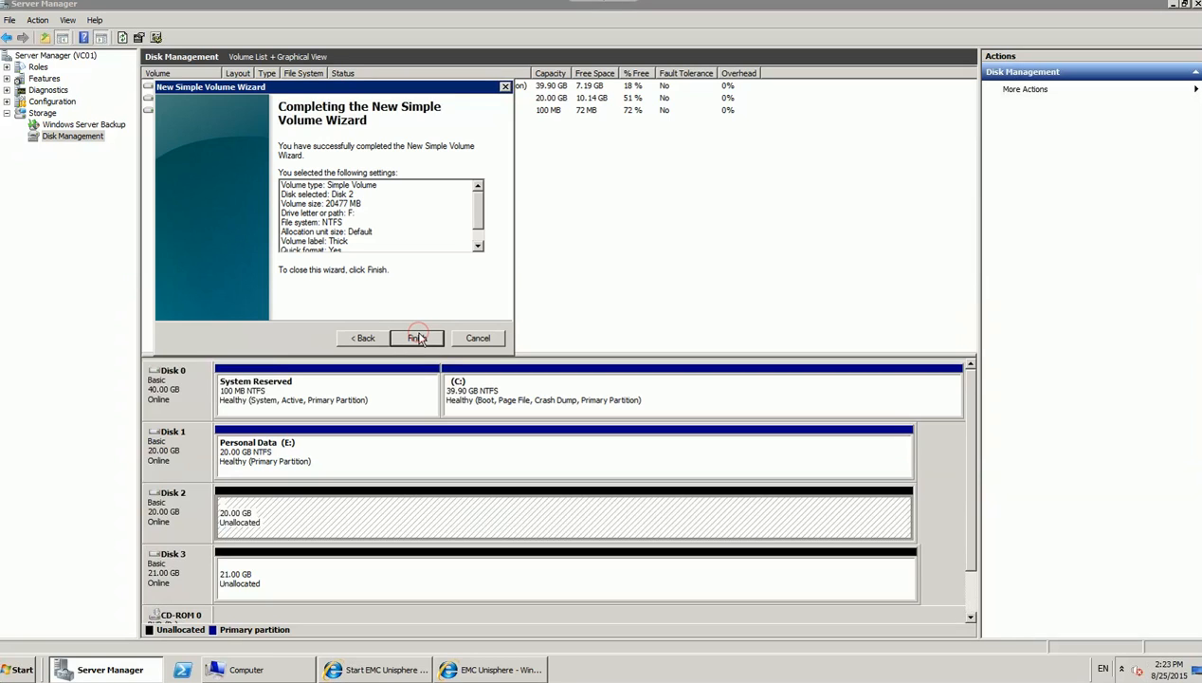
left_click(418, 337)
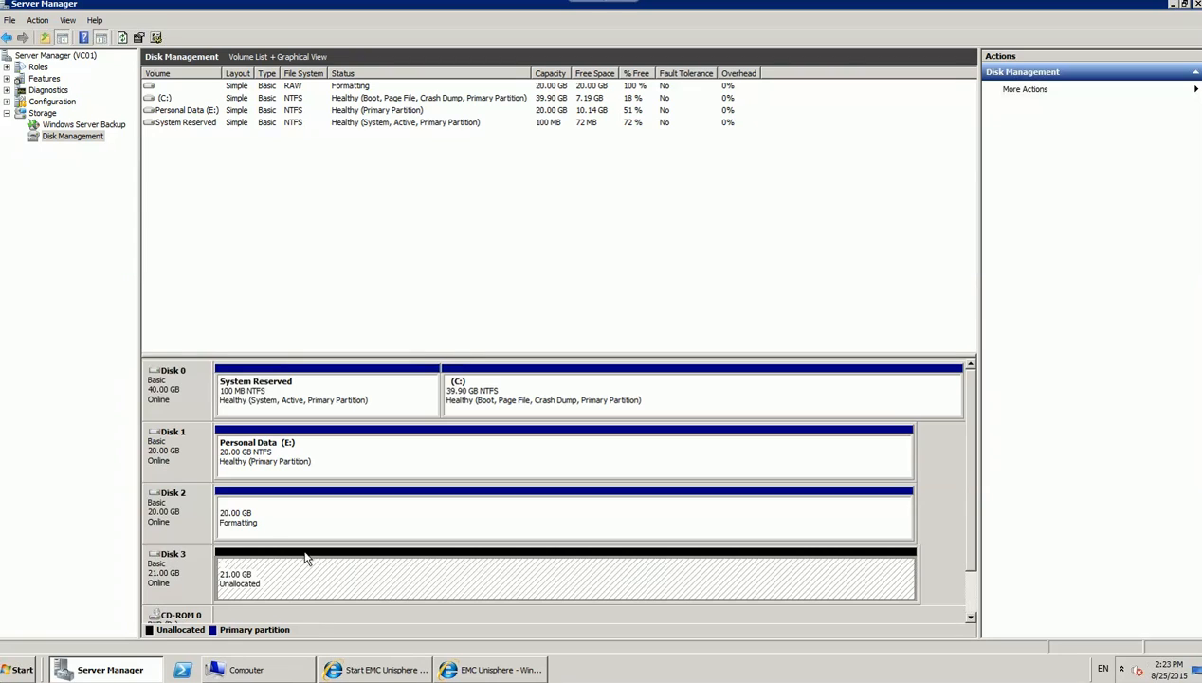
Step: Set up a 21501 MB simple volume on Disk 3, formatted as NTFS with the volume label Thin
right_click(311, 577)
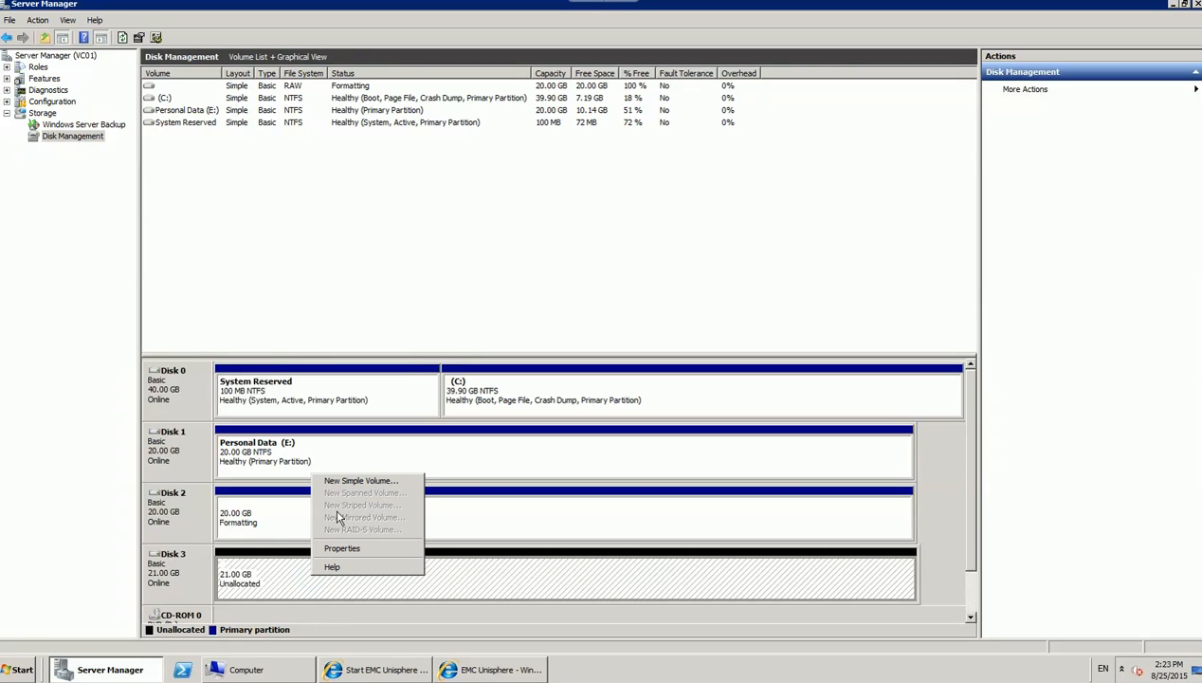
left_click(360, 481)
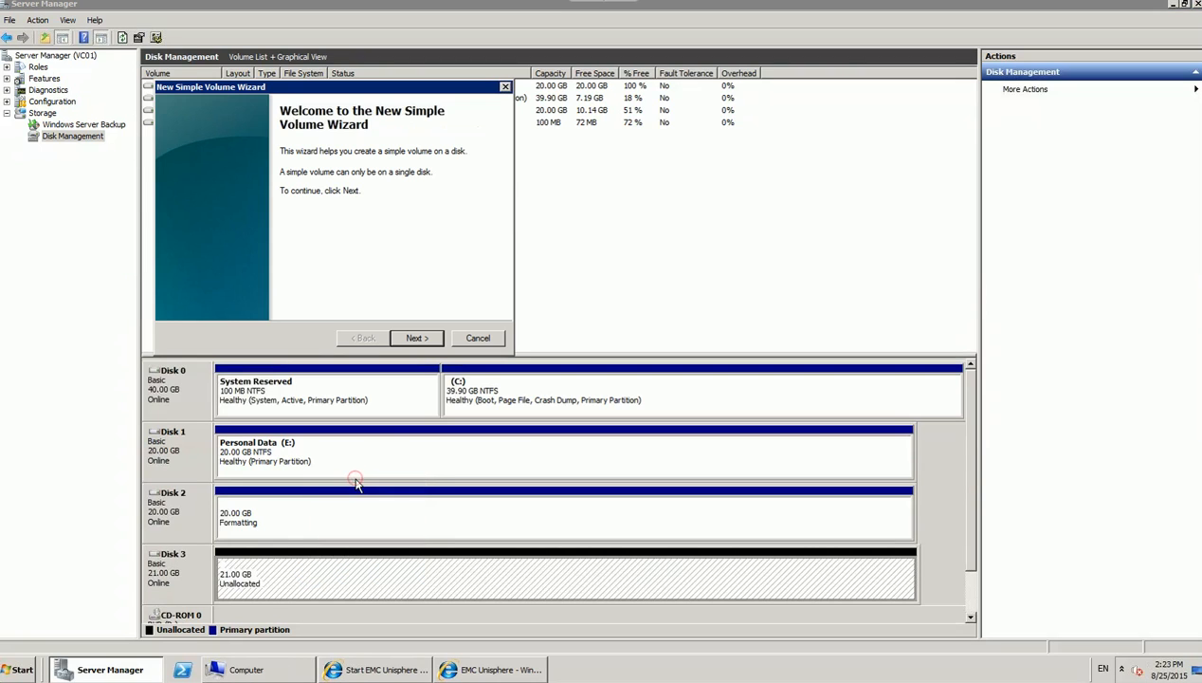
left_click(418, 339)
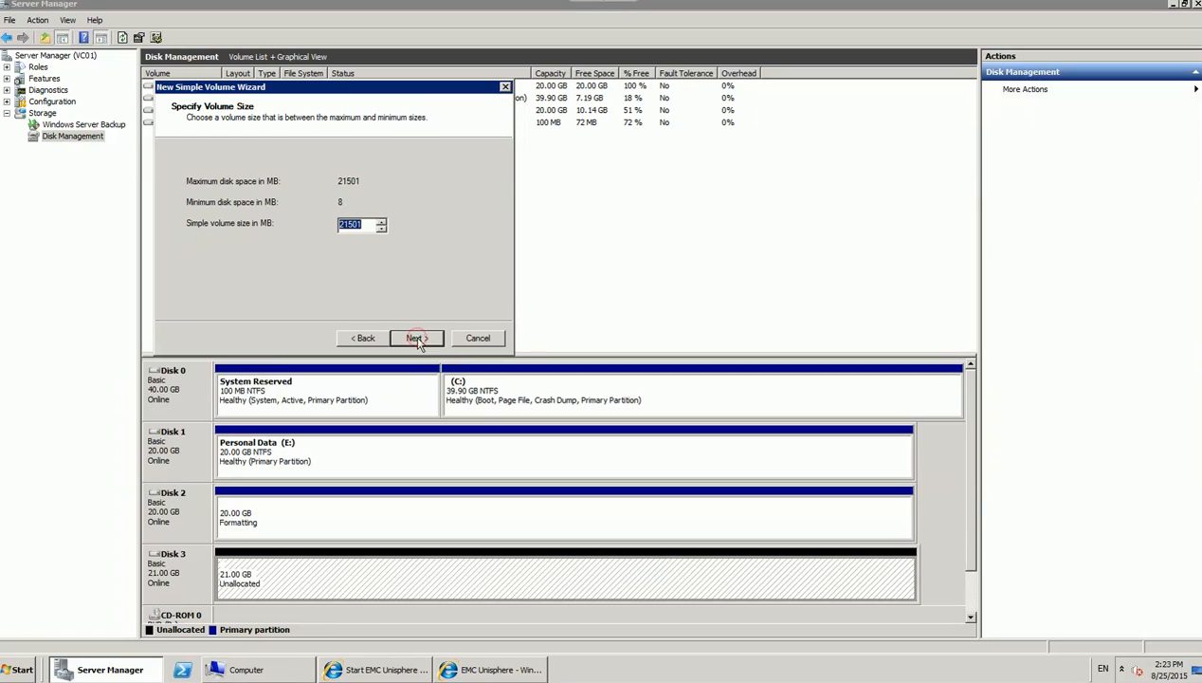
left_click(426, 338)
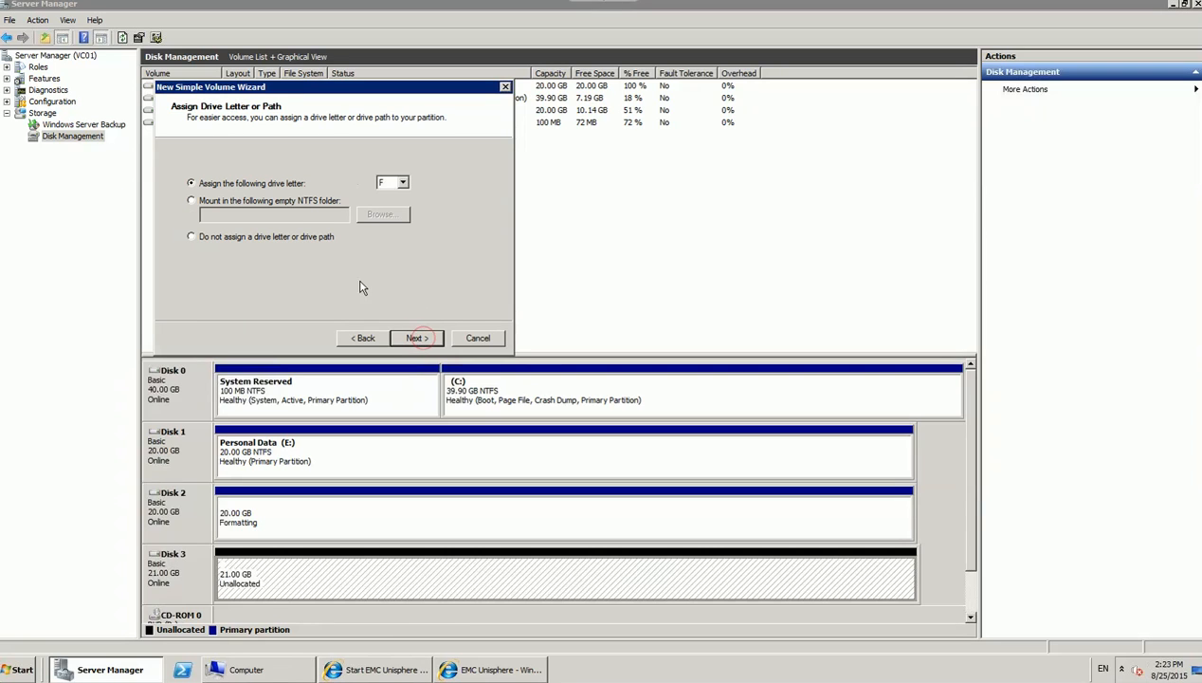
left_click(427, 339)
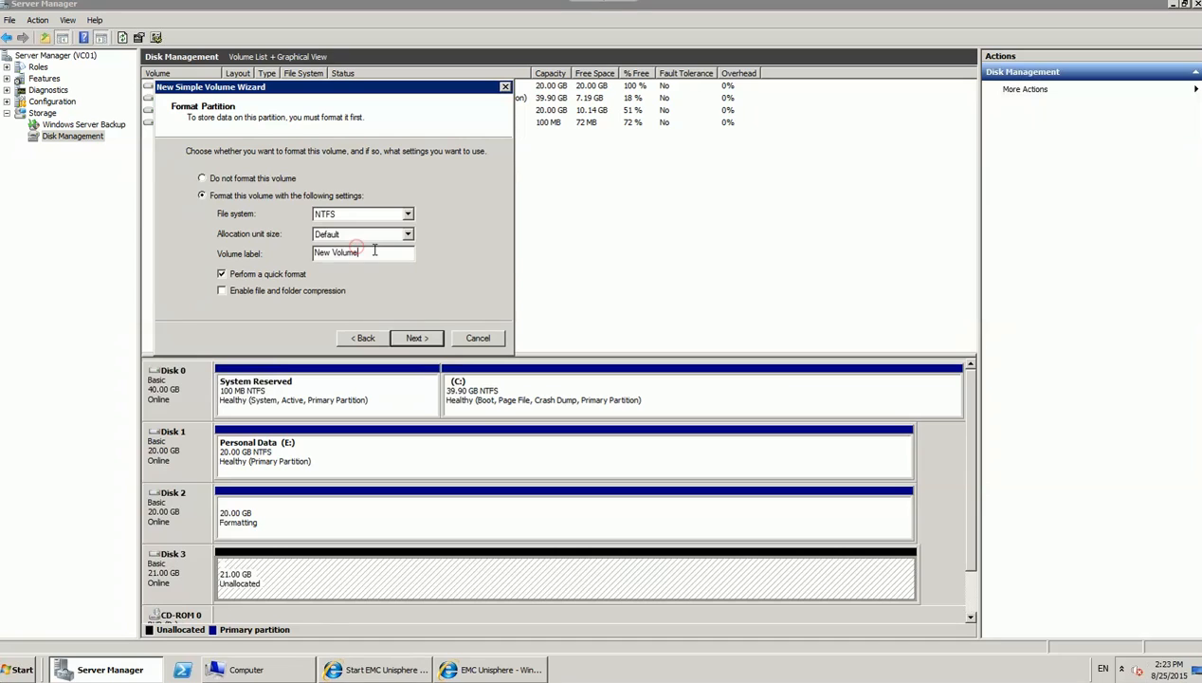
left_click_drag(374, 250, 271, 254)
type("Thin")
Step: Change the new Disk 3 volume's drive letter to G and finish creating the volume
left_click(366, 339)
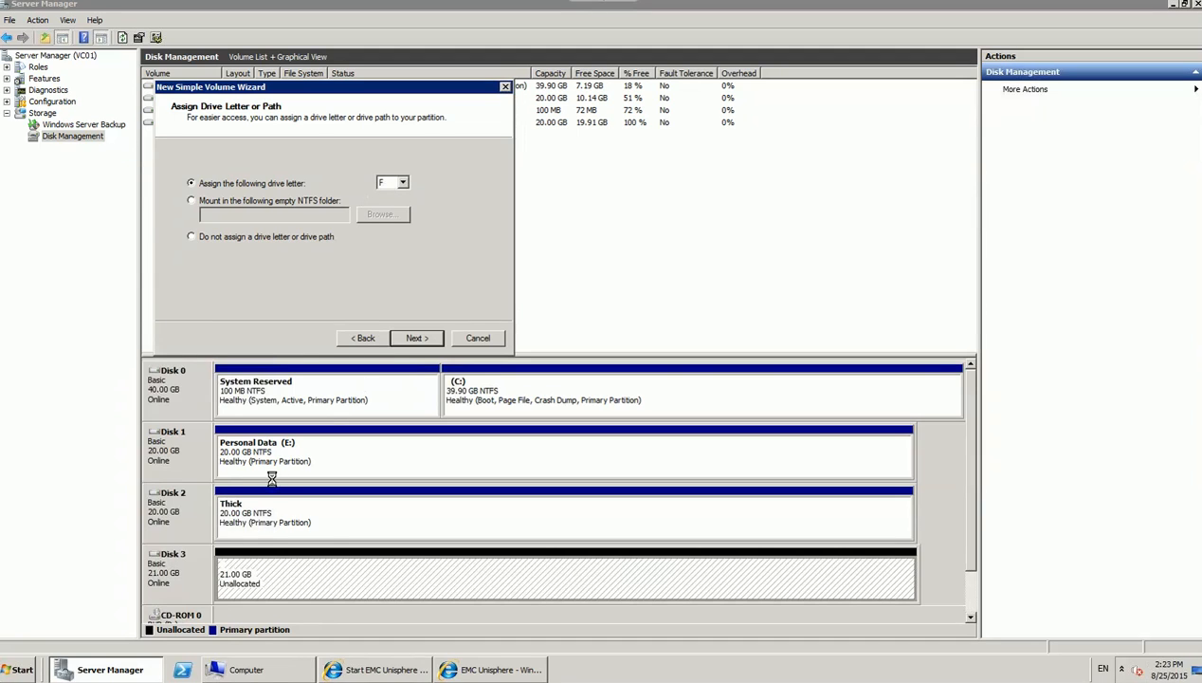
left_click(402, 183)
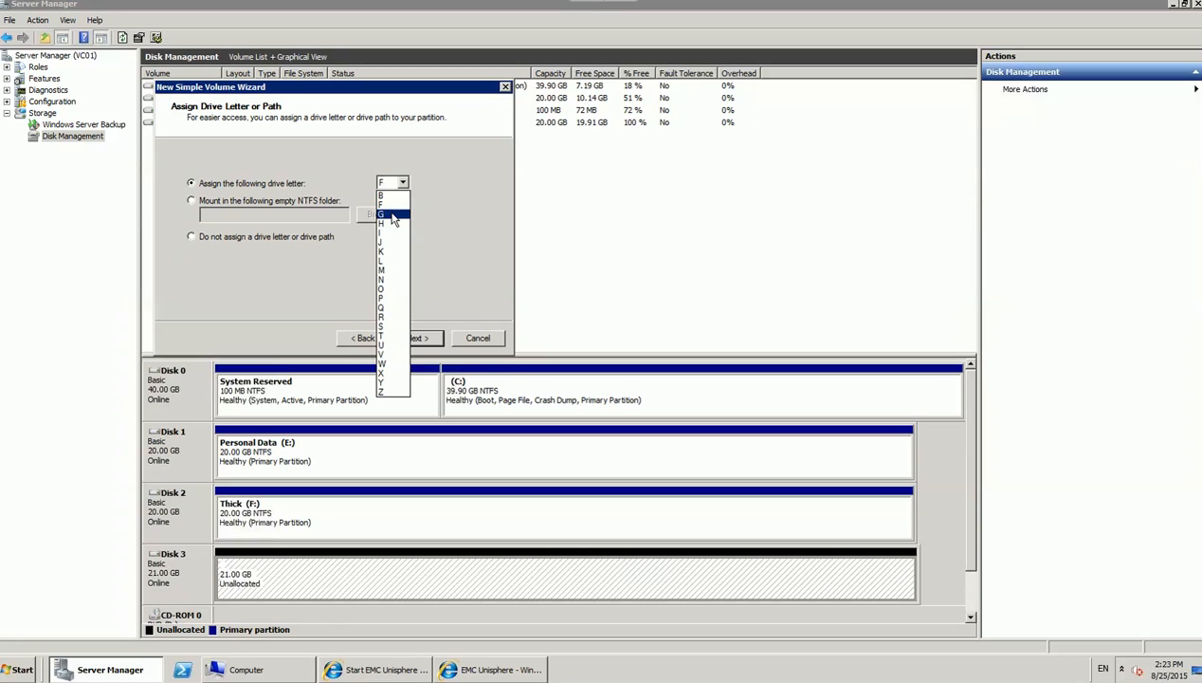
left_click(392, 217)
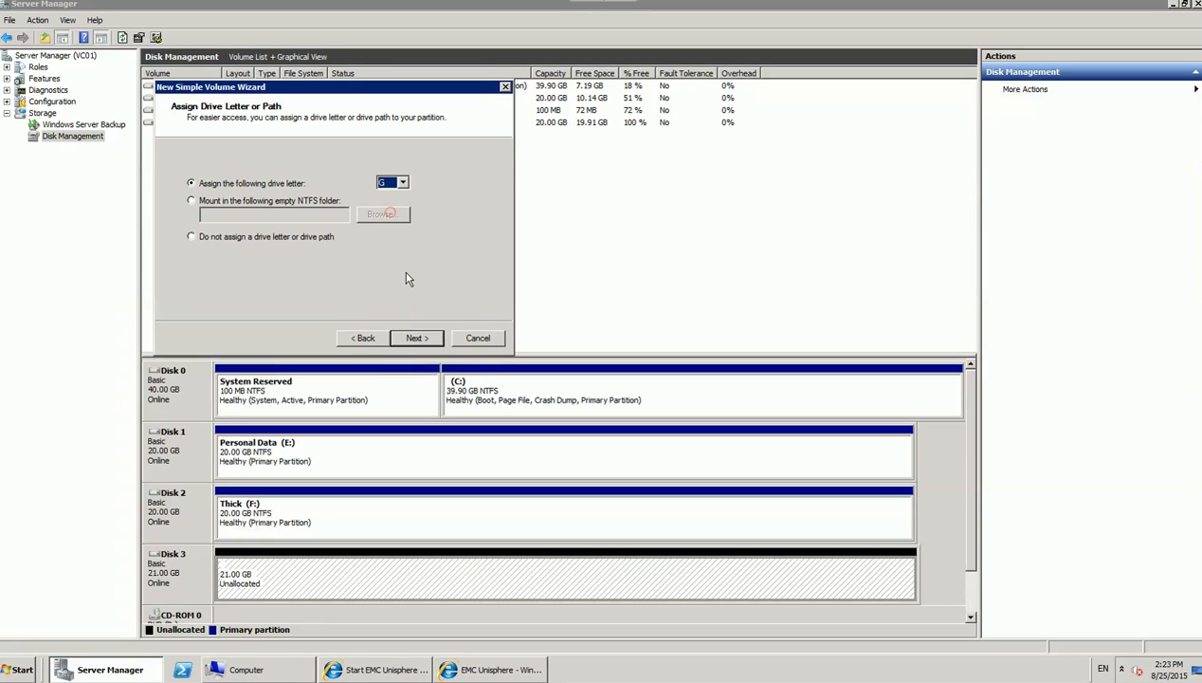
left_click(418, 339)
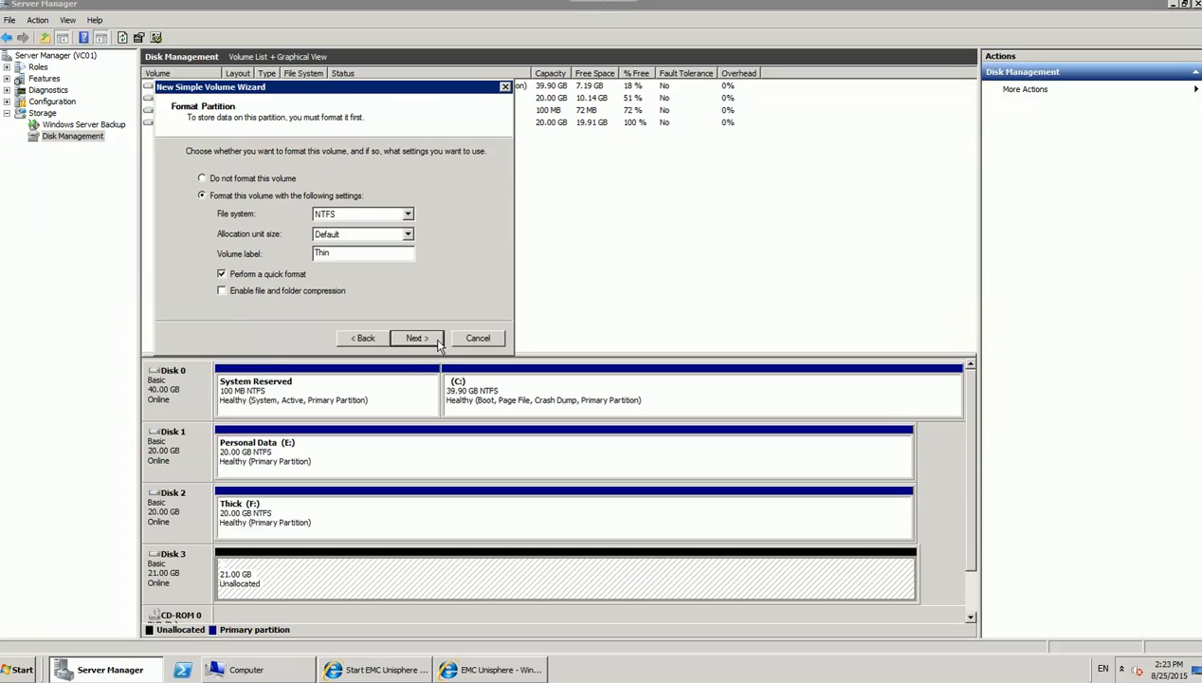
left_click(431, 339)
left_click(431, 339)
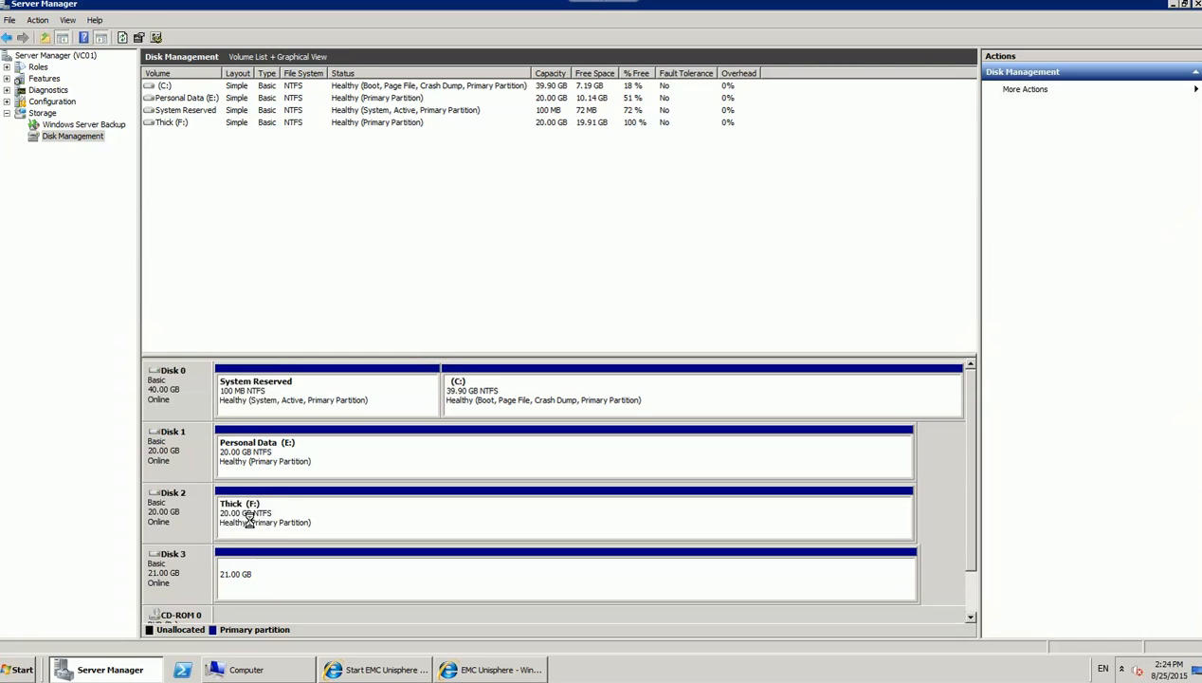
Step: Switch to the Computer window and create a text document named "simple text file on THICK" on the Thick (F:) drive
left_click(242, 671)
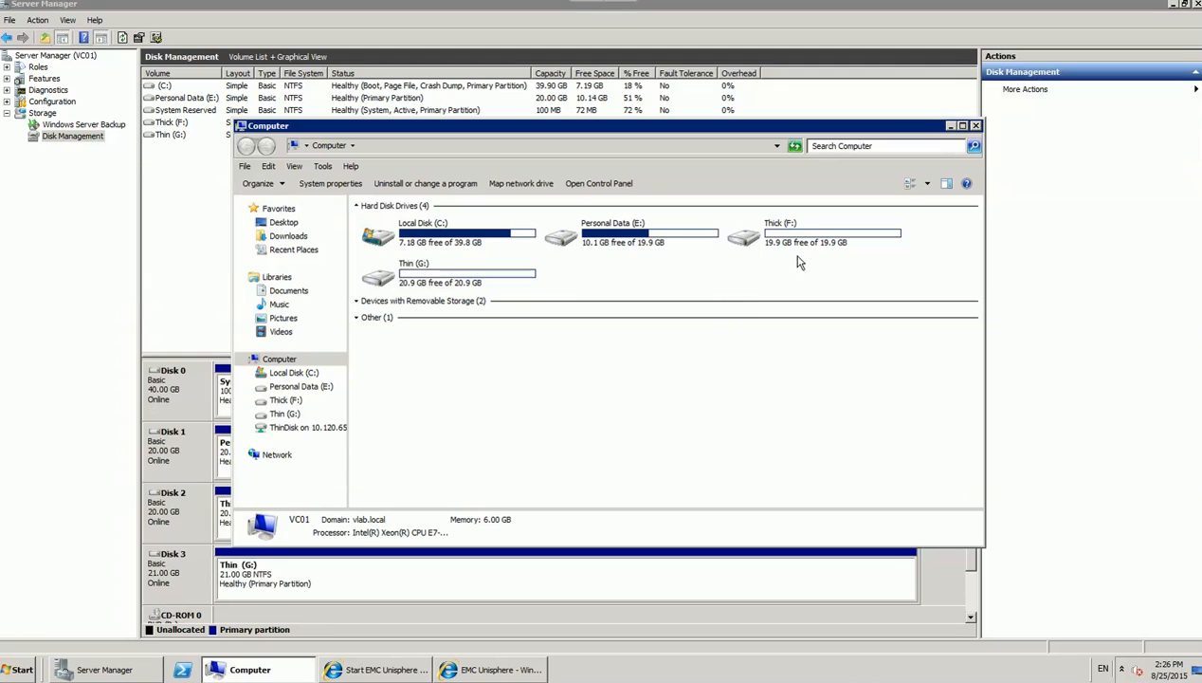
double_click(810, 229)
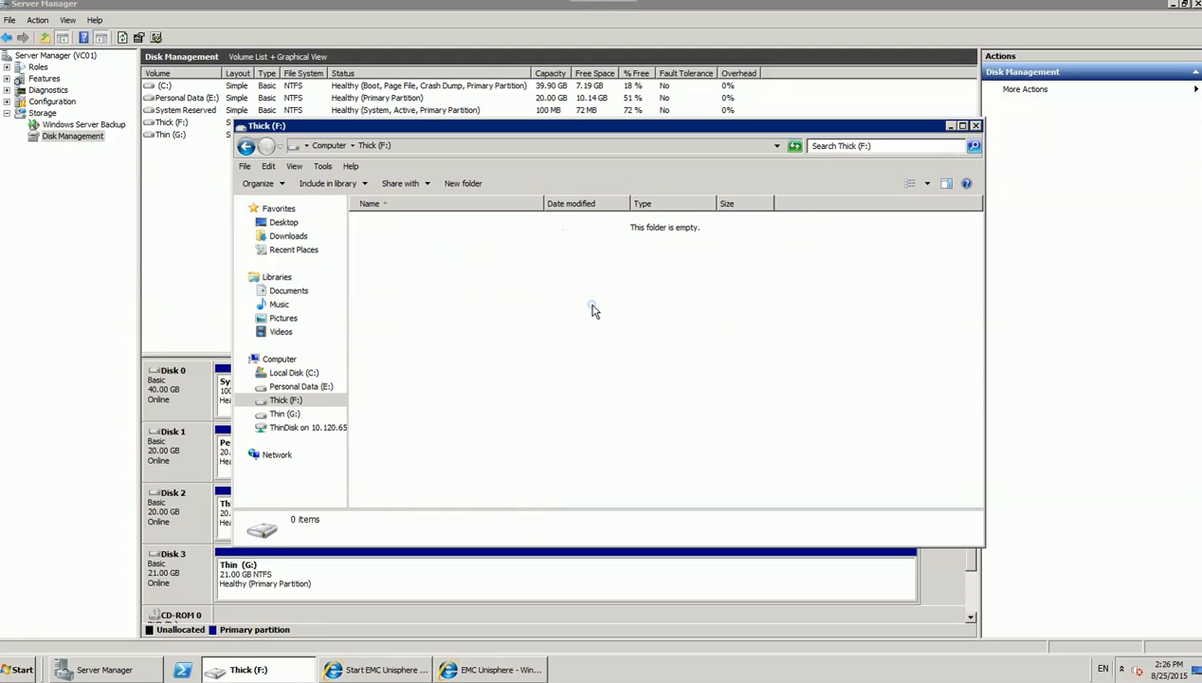
right_click(588, 302)
mouse_move(679, 450)
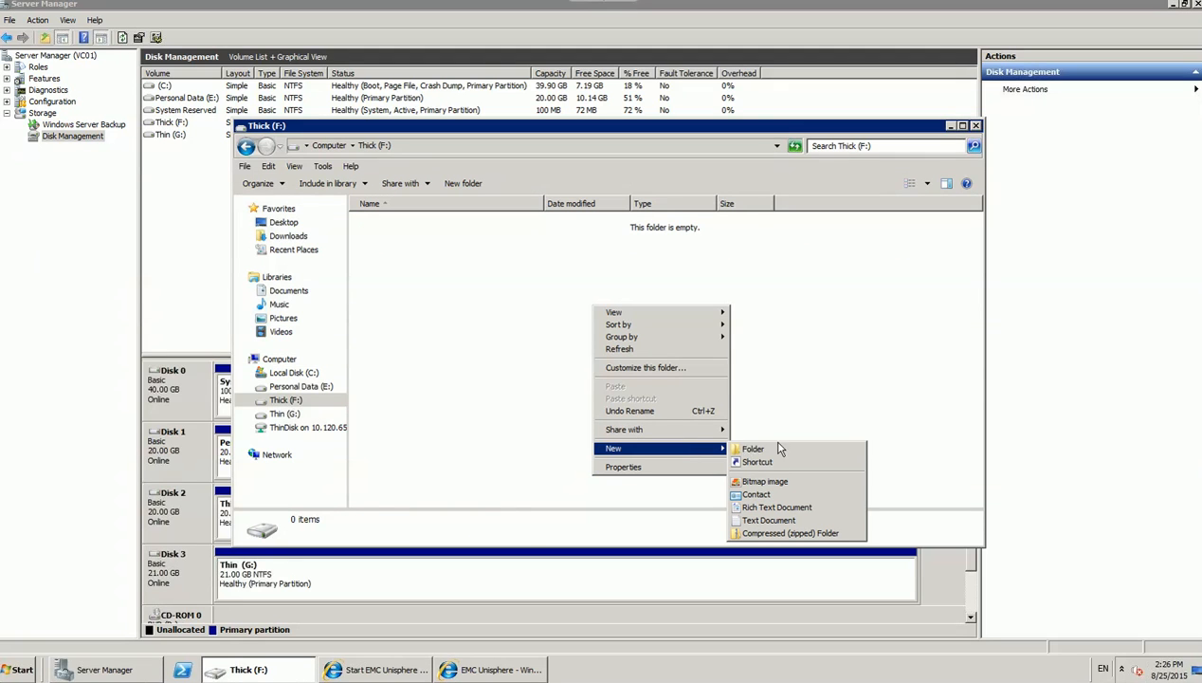
left_click(758, 519)
type("simple t")
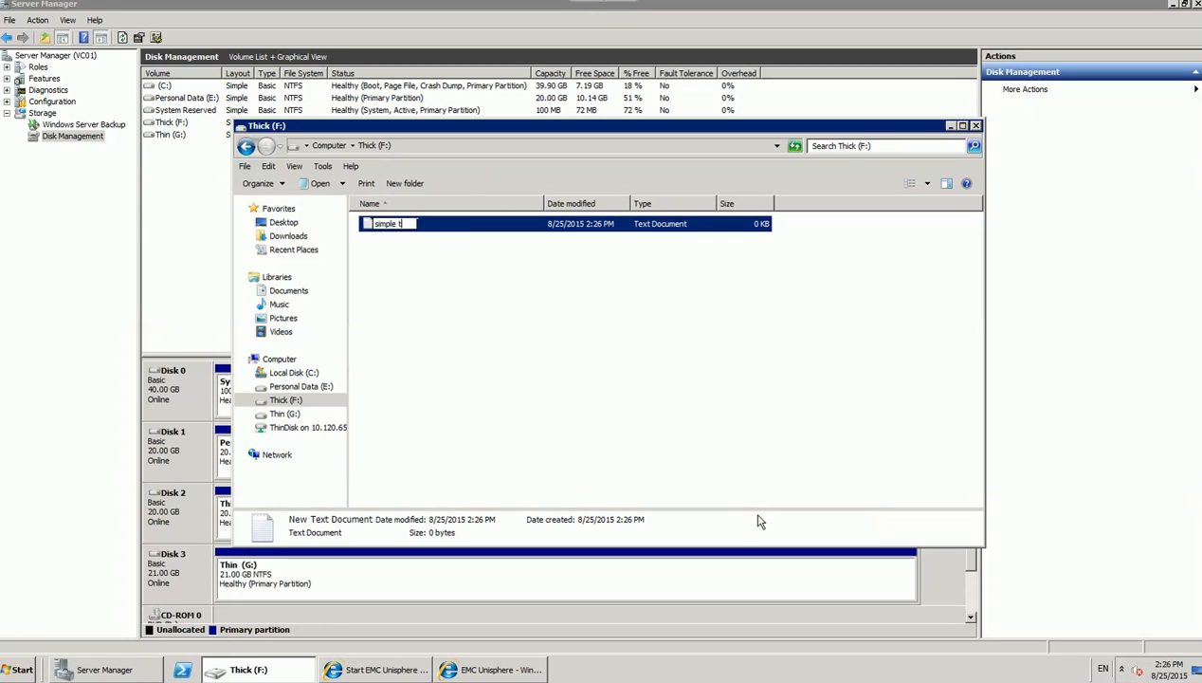
type("ext file on THICK")
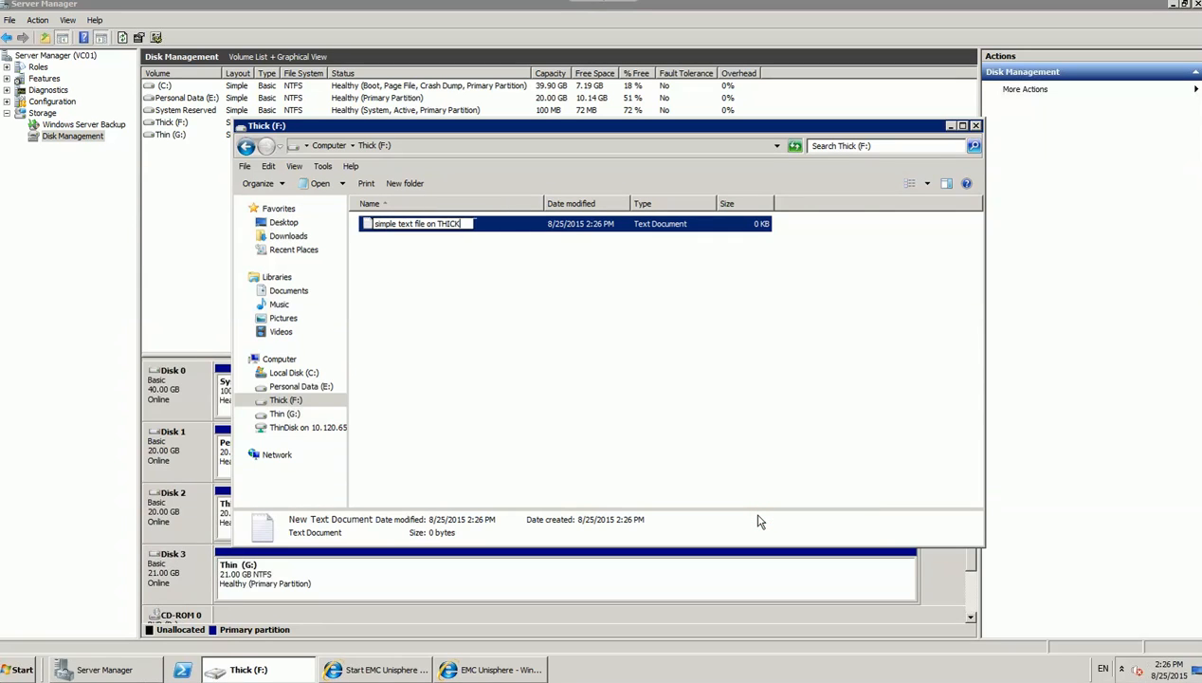
key("Return")
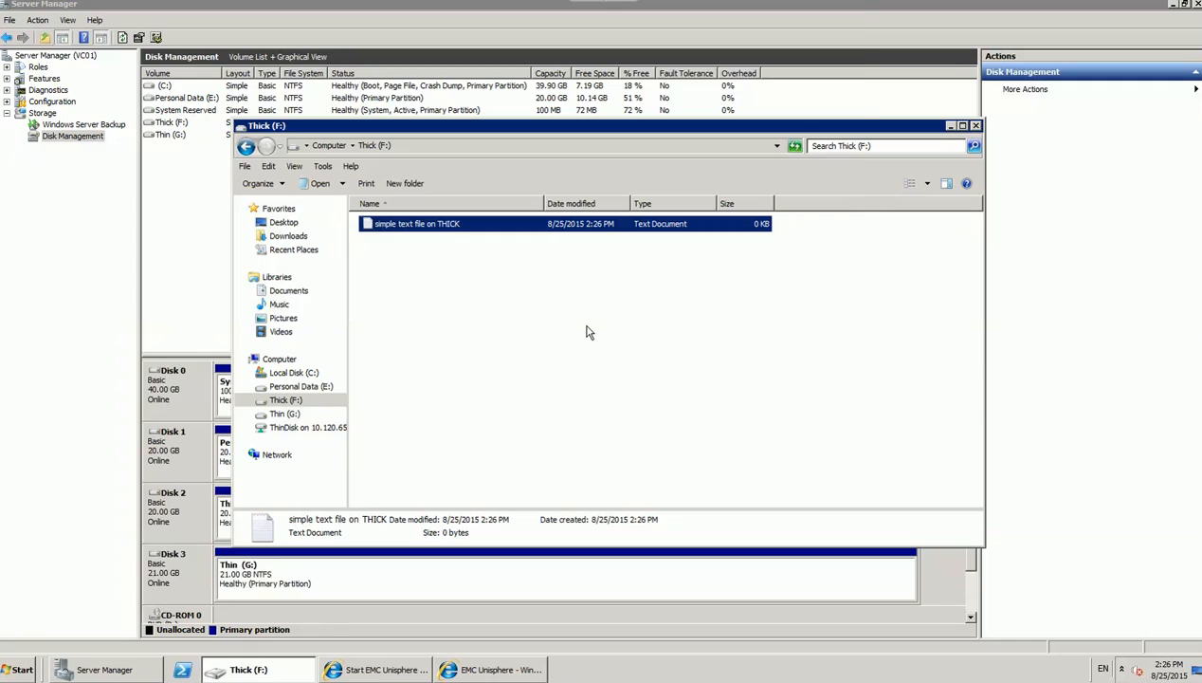
Step: Open the new text file, write "text inside" in it, then close it and save the changes
key("Return")
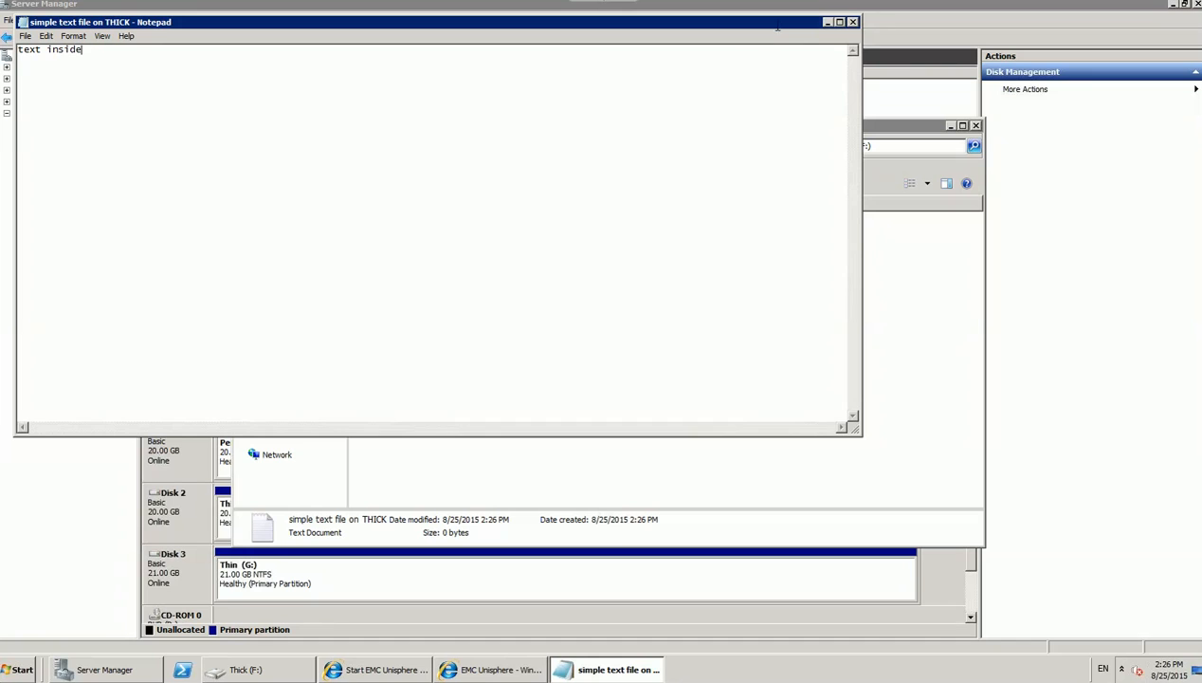
left_click(853, 22)
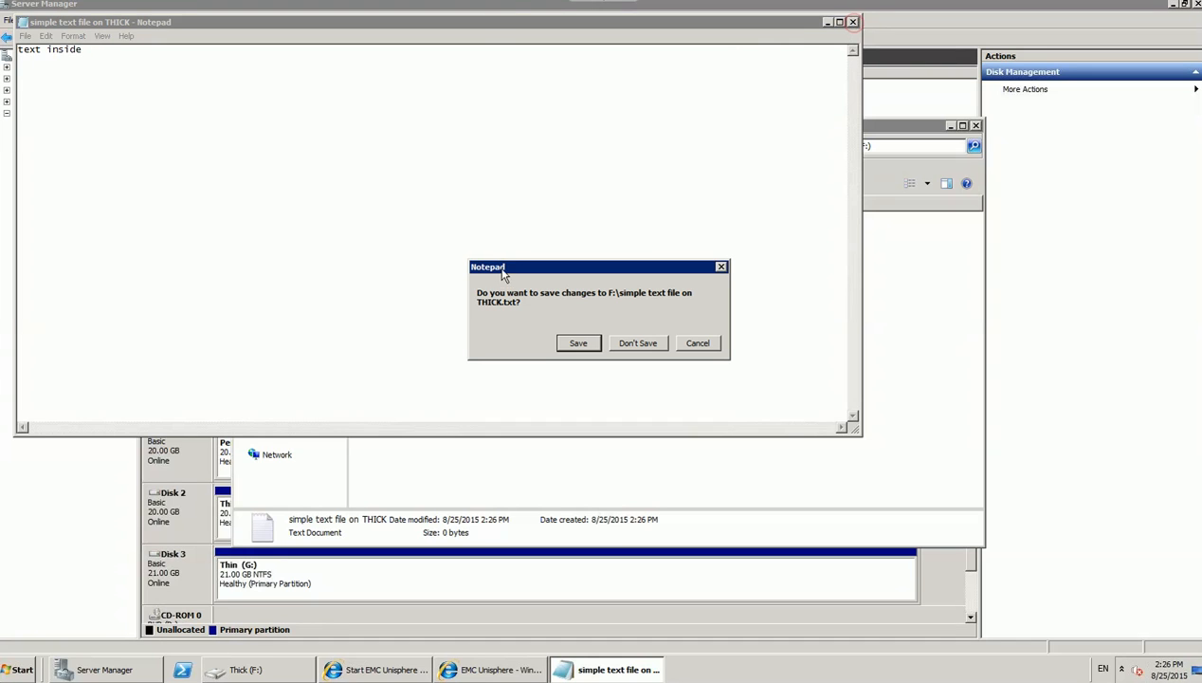
left_click(576, 343)
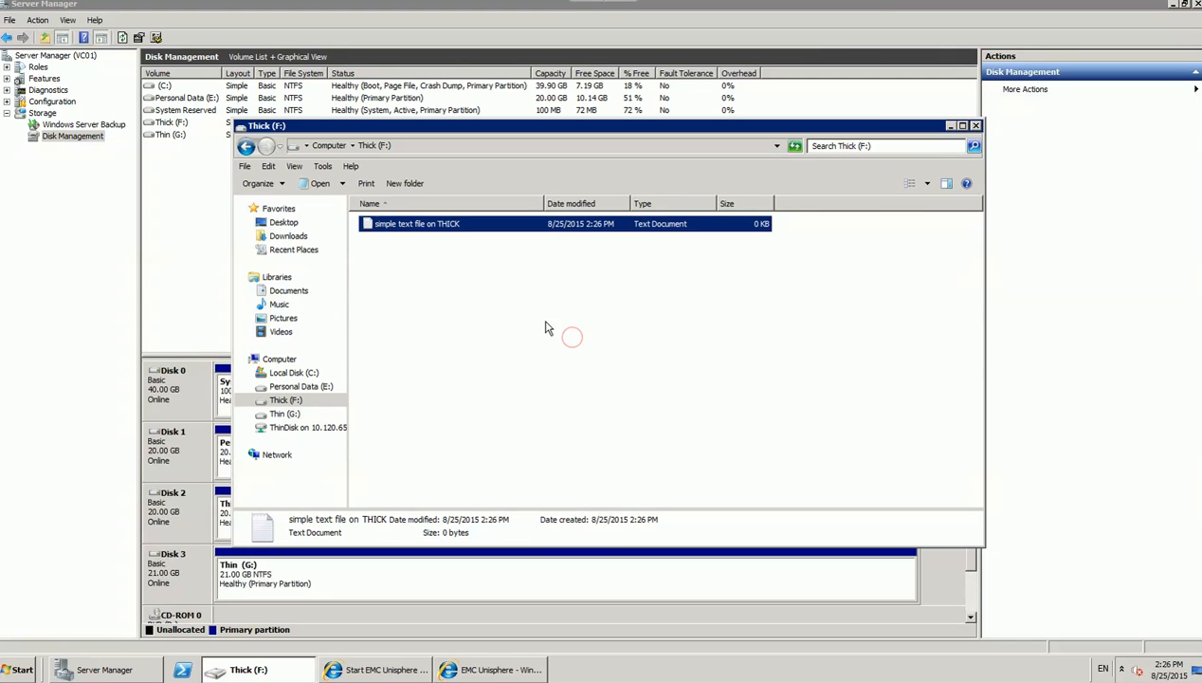
Step: Create a text document named "sample text file on THIN" on the Thin (G:) drive
left_click(321, 145)
double_click(462, 276)
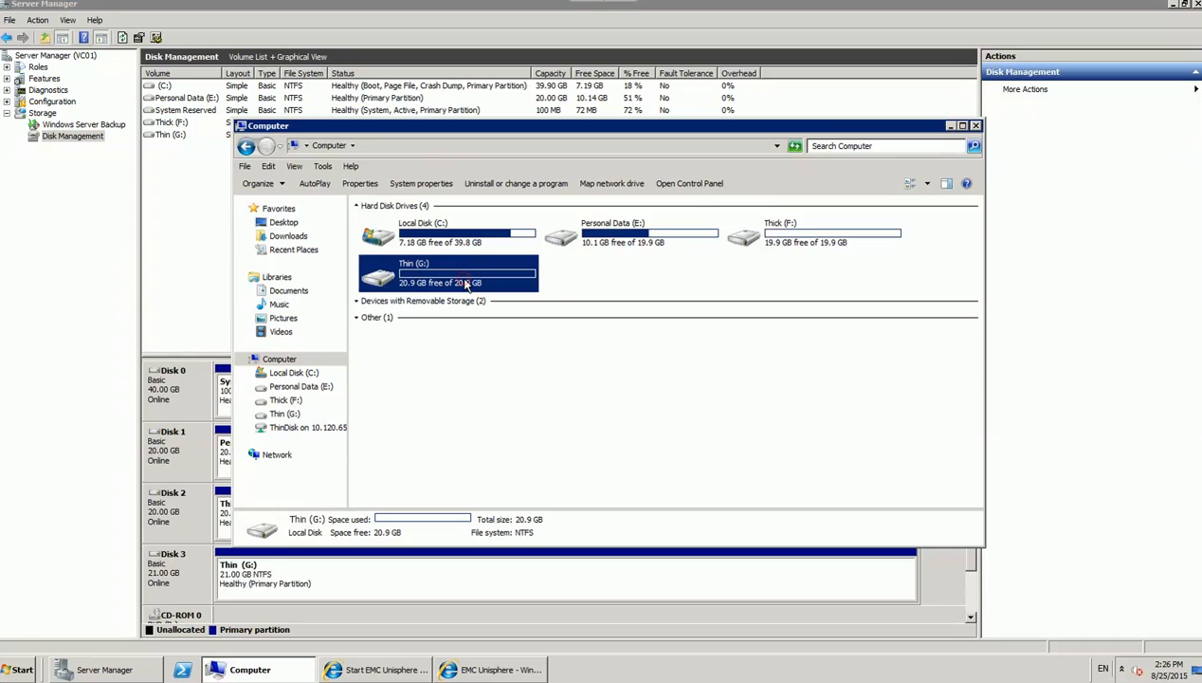
right_click(473, 271)
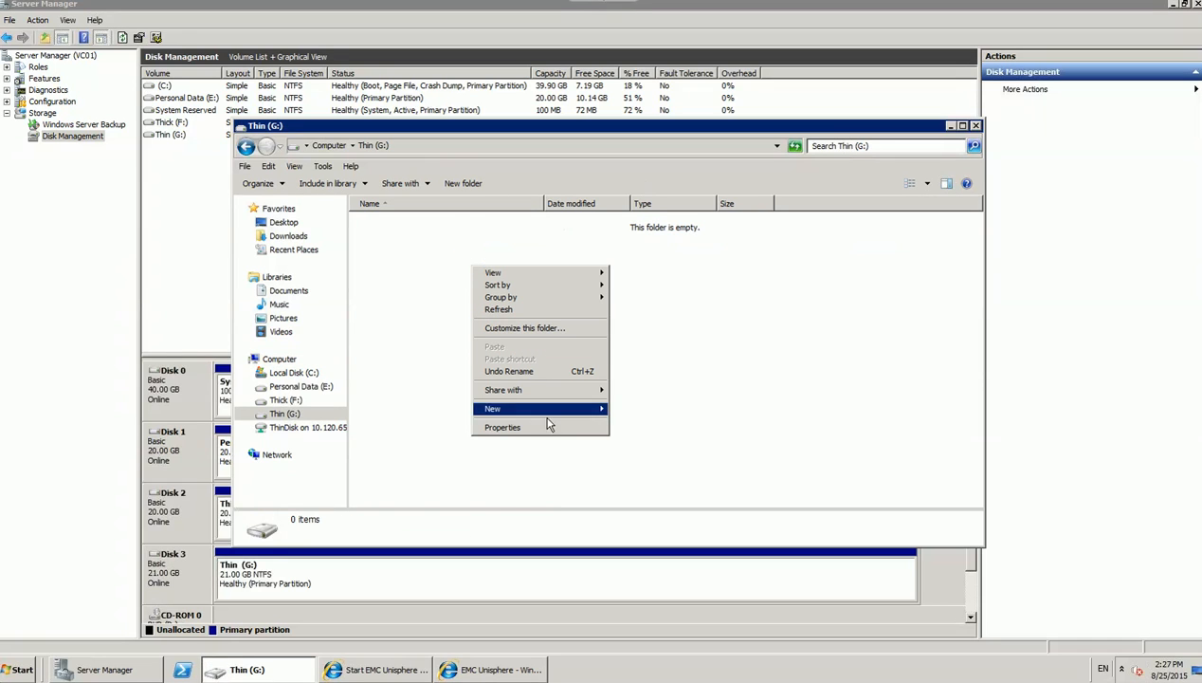
mouse_move(563, 415)
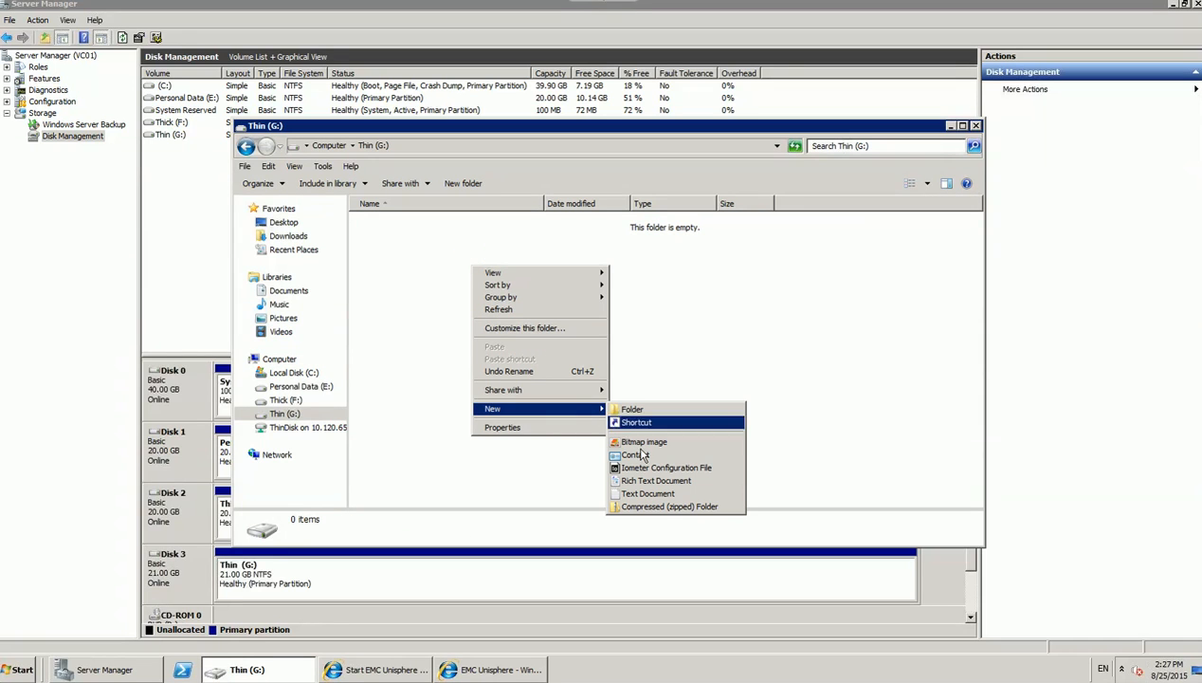
left_click(651, 495)
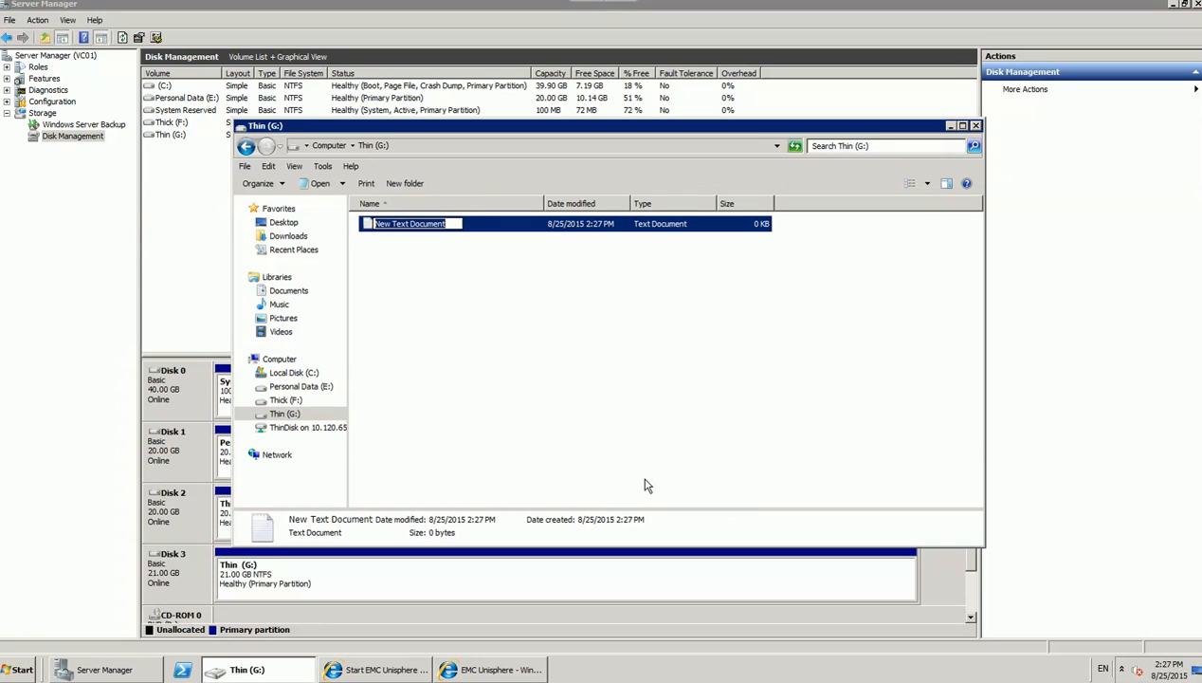
type("sam")
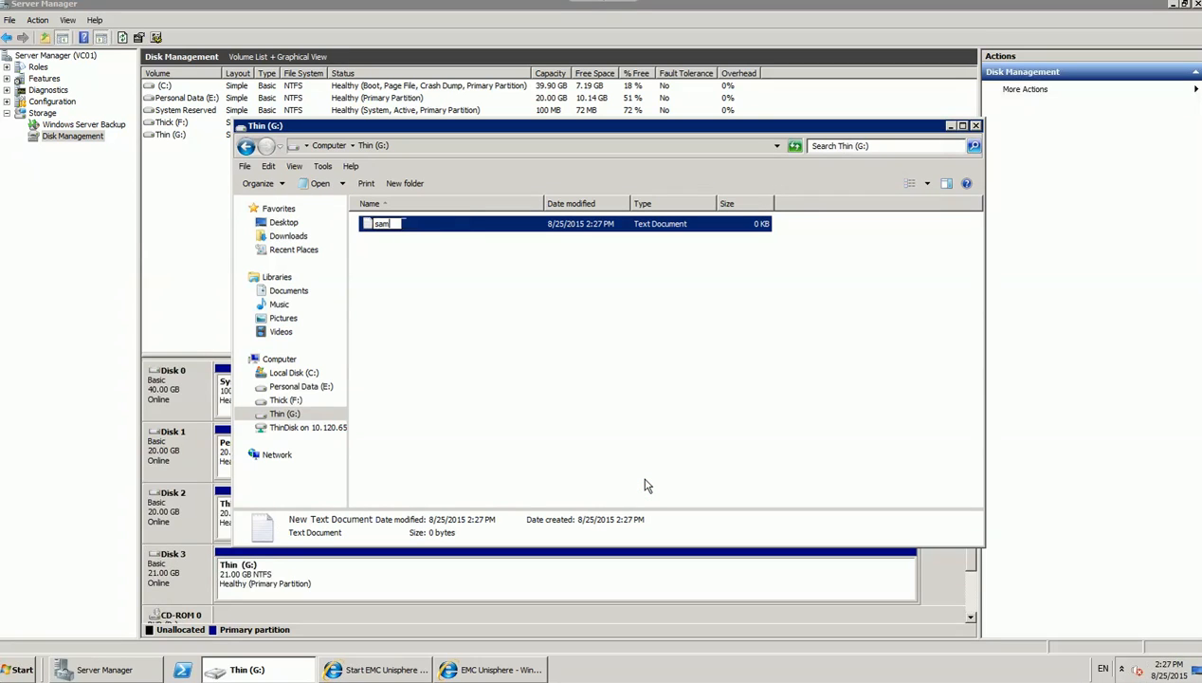
type("ple text file on THIN")
key("Return")
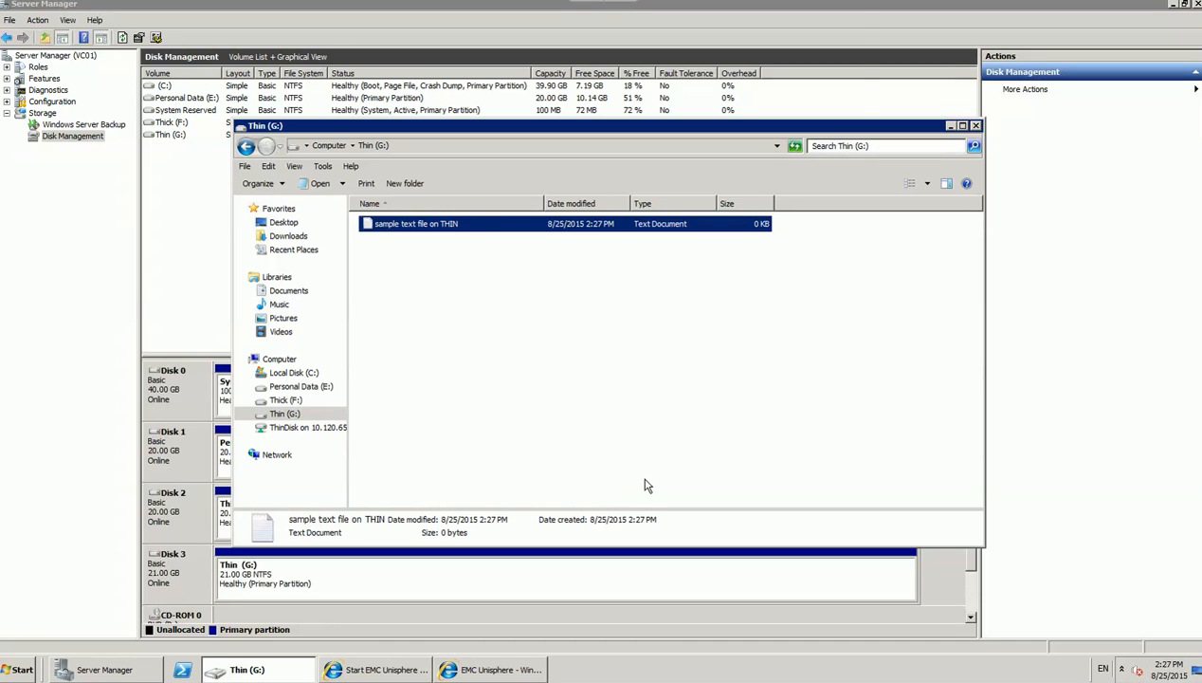
Step: Write "this is text" in the new text file, close it saving the changes, and return to the Computer view
key("Return")
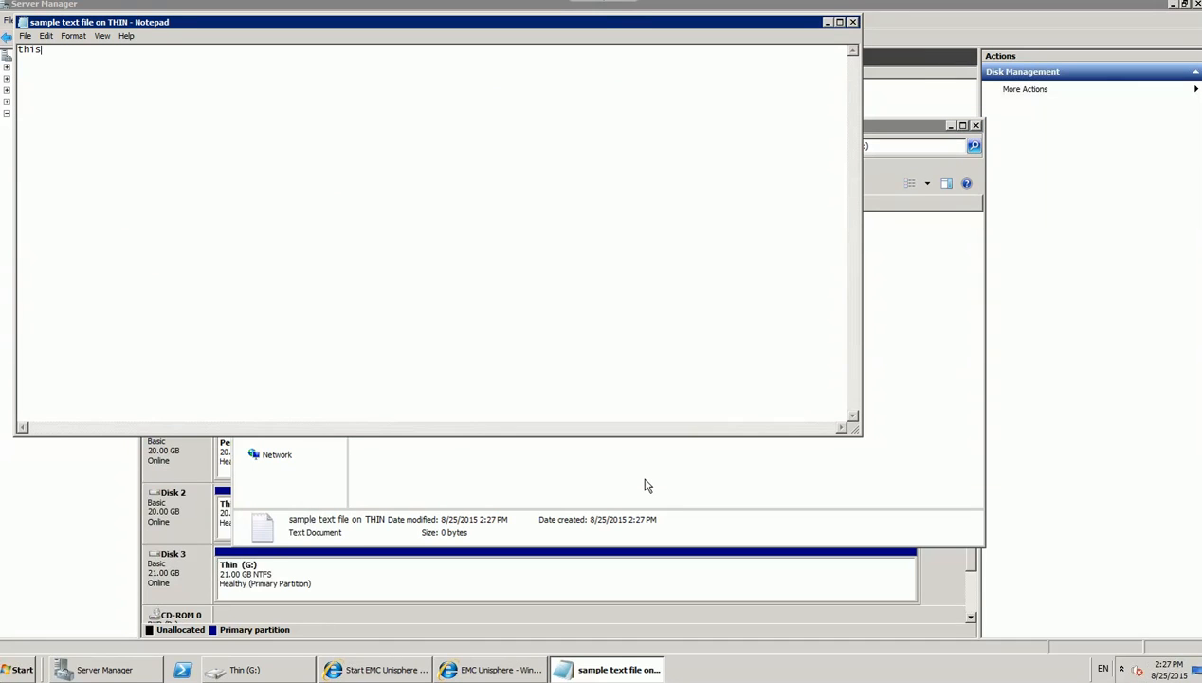
type("this is text")
left_click(856, 22)
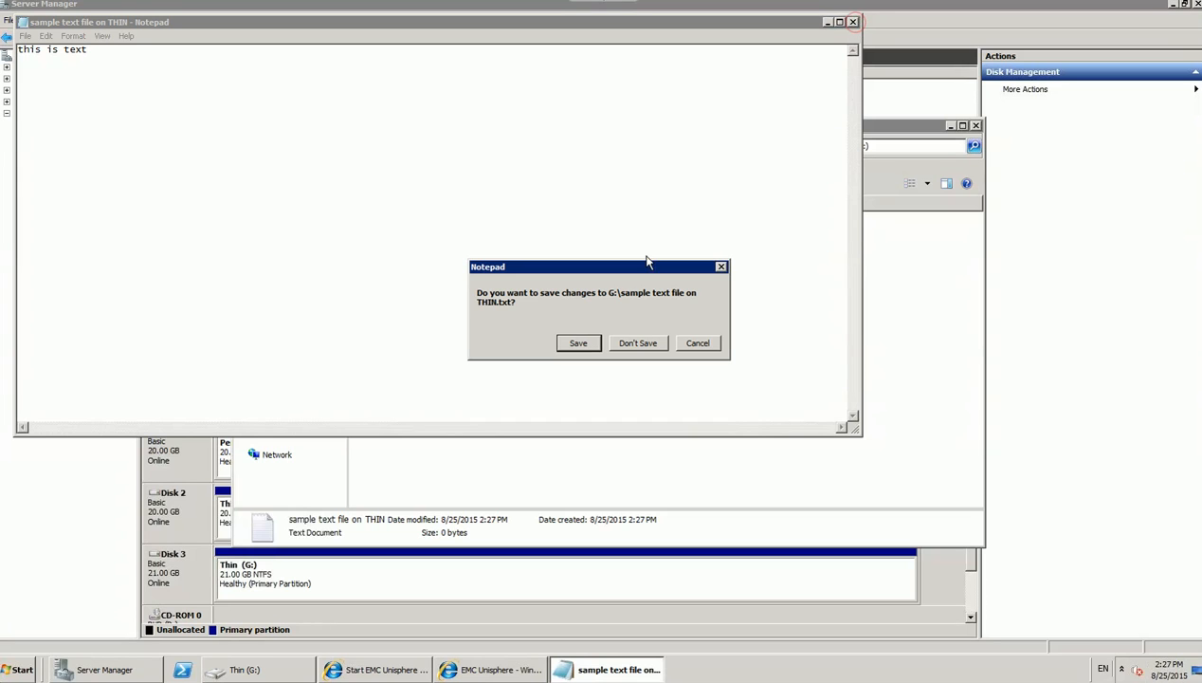
left_click(582, 343)
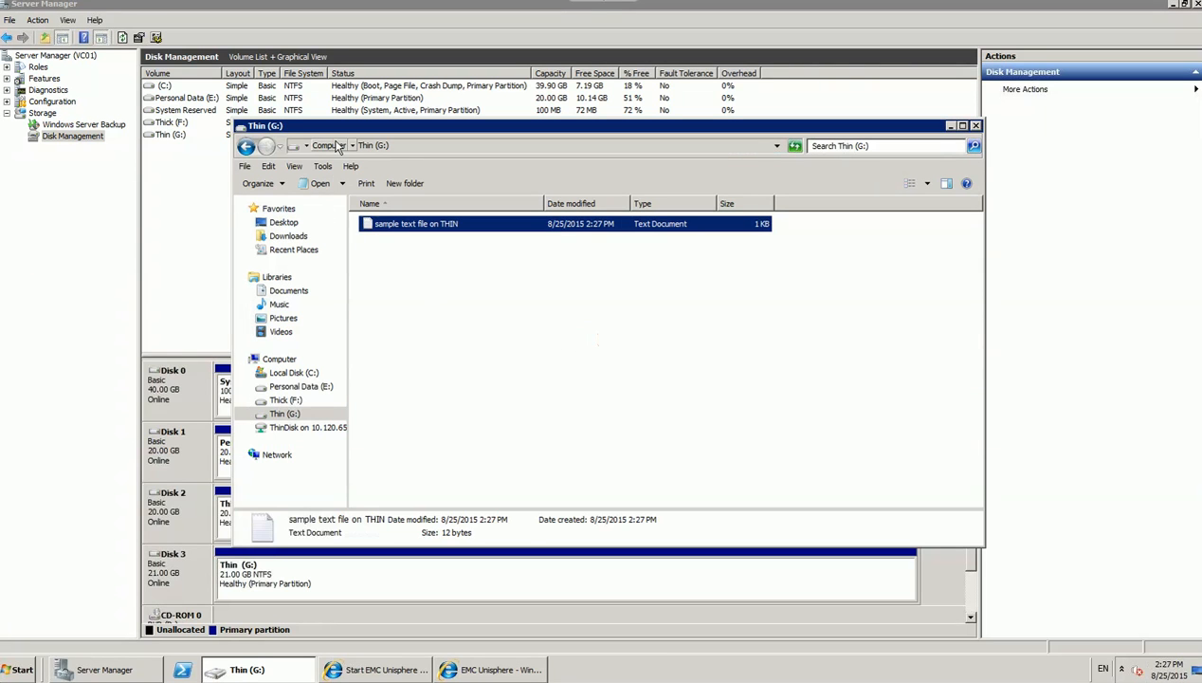
left_click(330, 145)
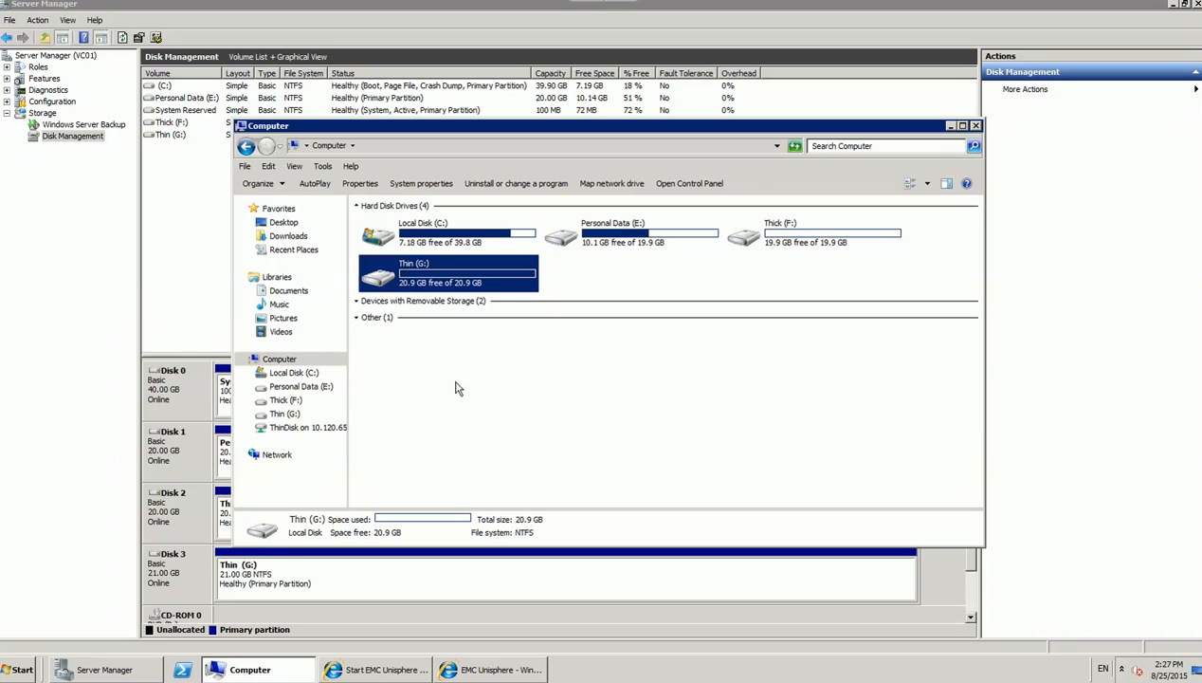
Step: Switch to EMC Unisphere and display the storage pools, selecting Pool for THIN luns to inspect its allocation and LUNs
left_click(498, 672)
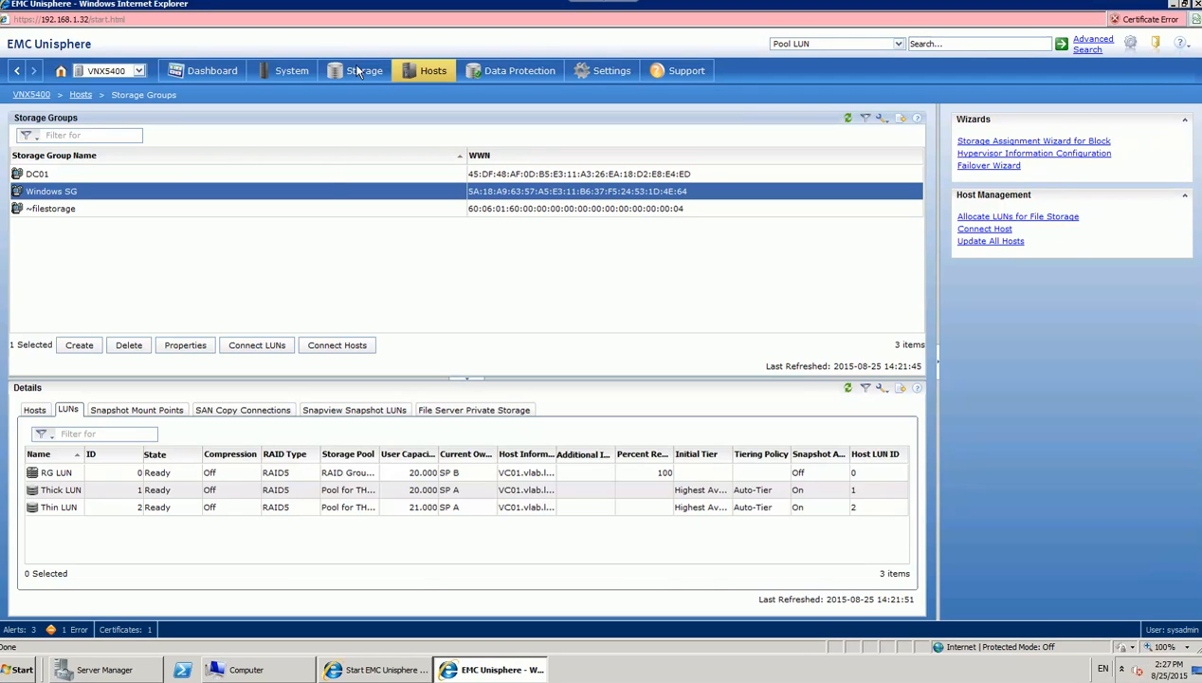
mouse_move(352, 72)
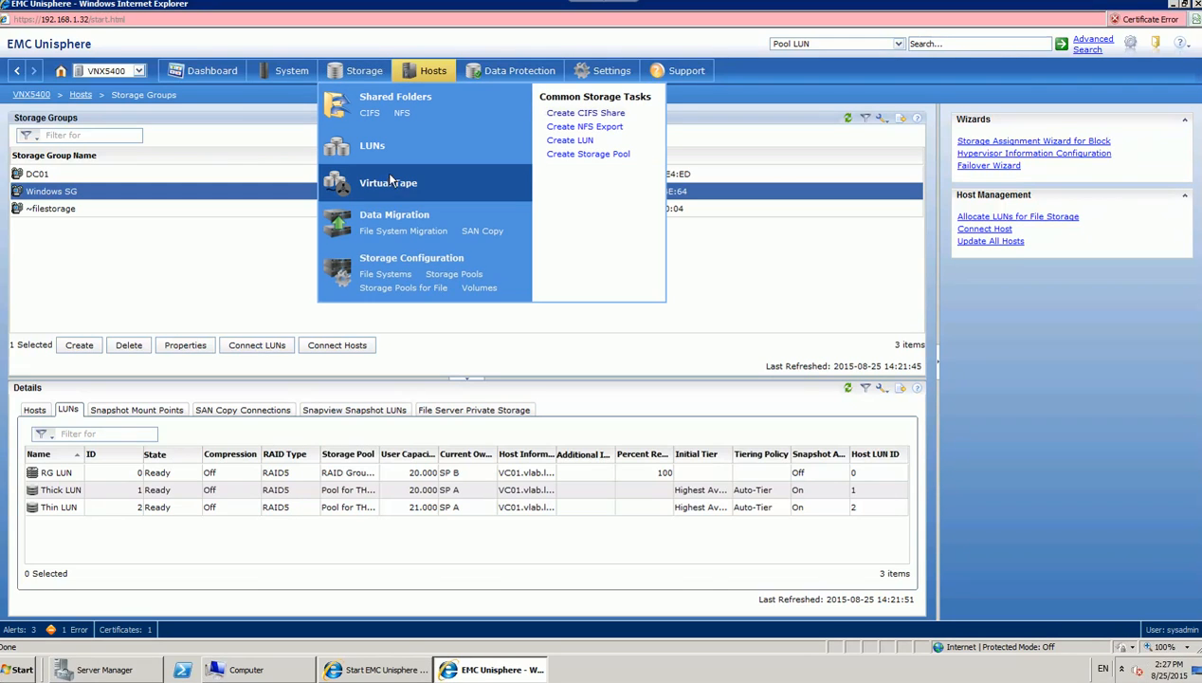
left_click(464, 279)
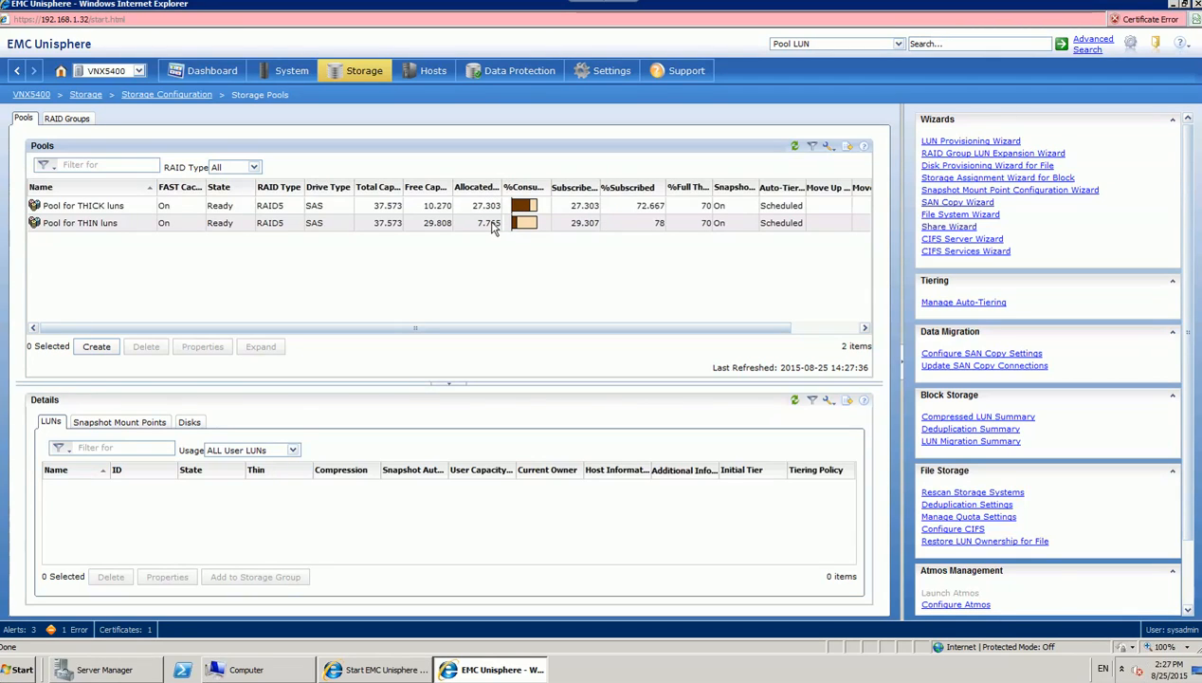
left_click(110, 226)
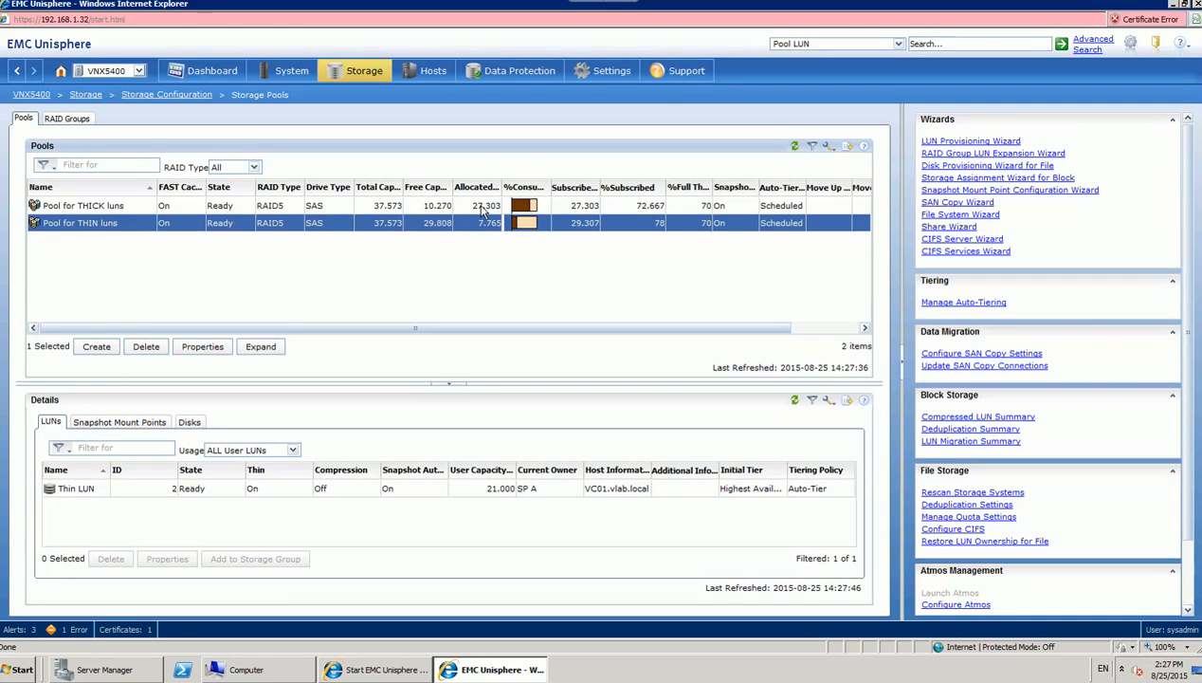
Step: Examine the Thin LUN's user and consumed capacity in its properties, then close them without changes
left_click(94, 492)
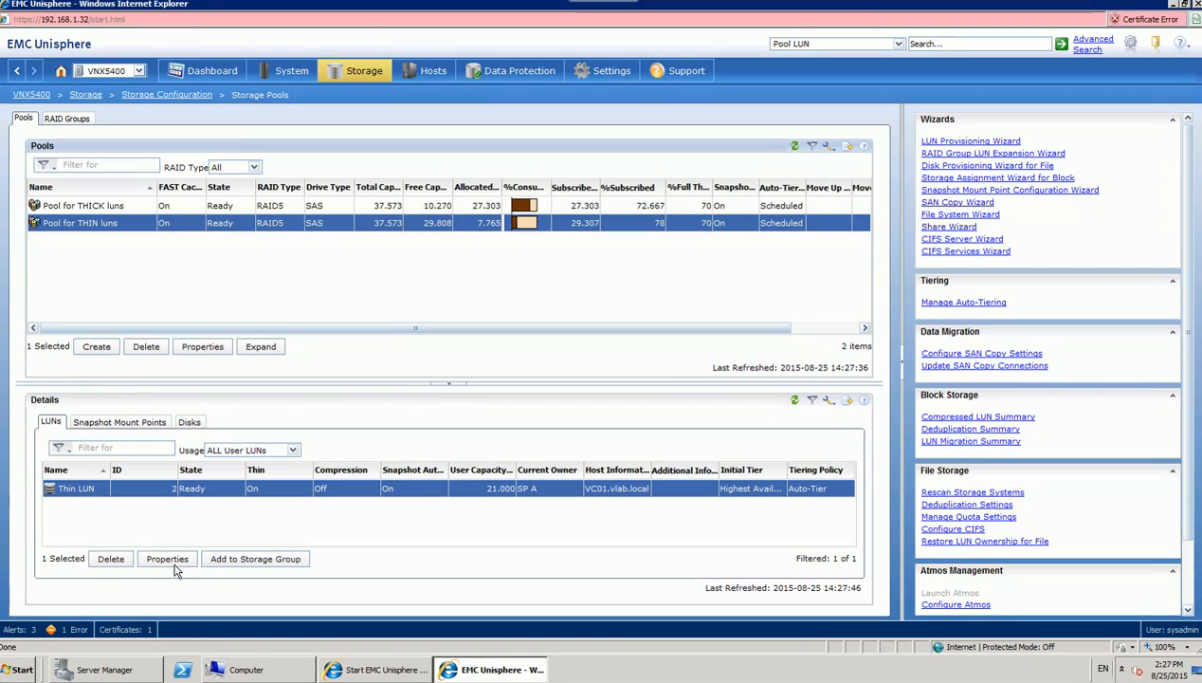
left_click(174, 561)
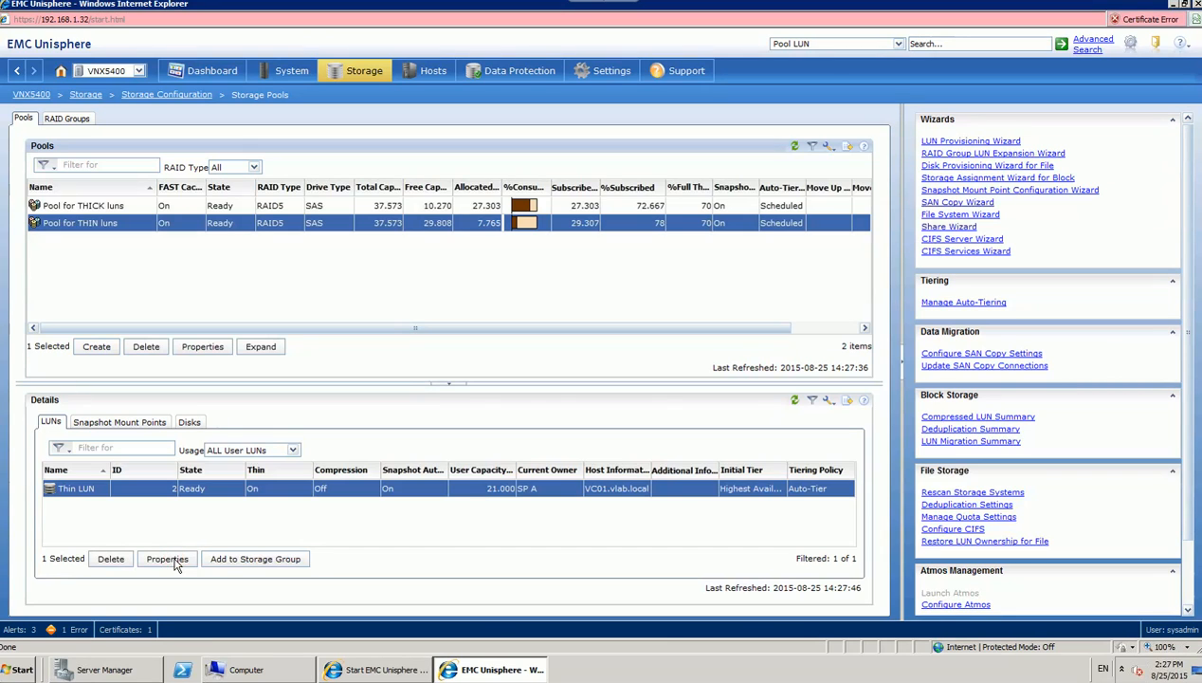
left_click(170, 560)
left_click(171, 559)
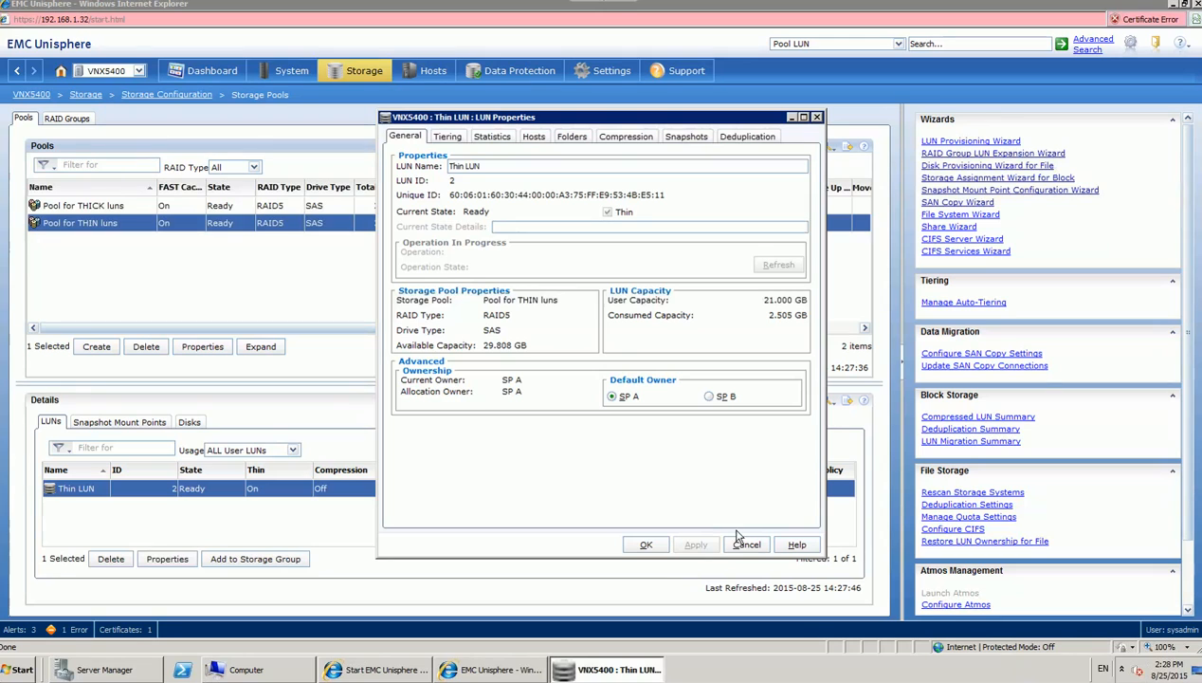
left_click(747, 544)
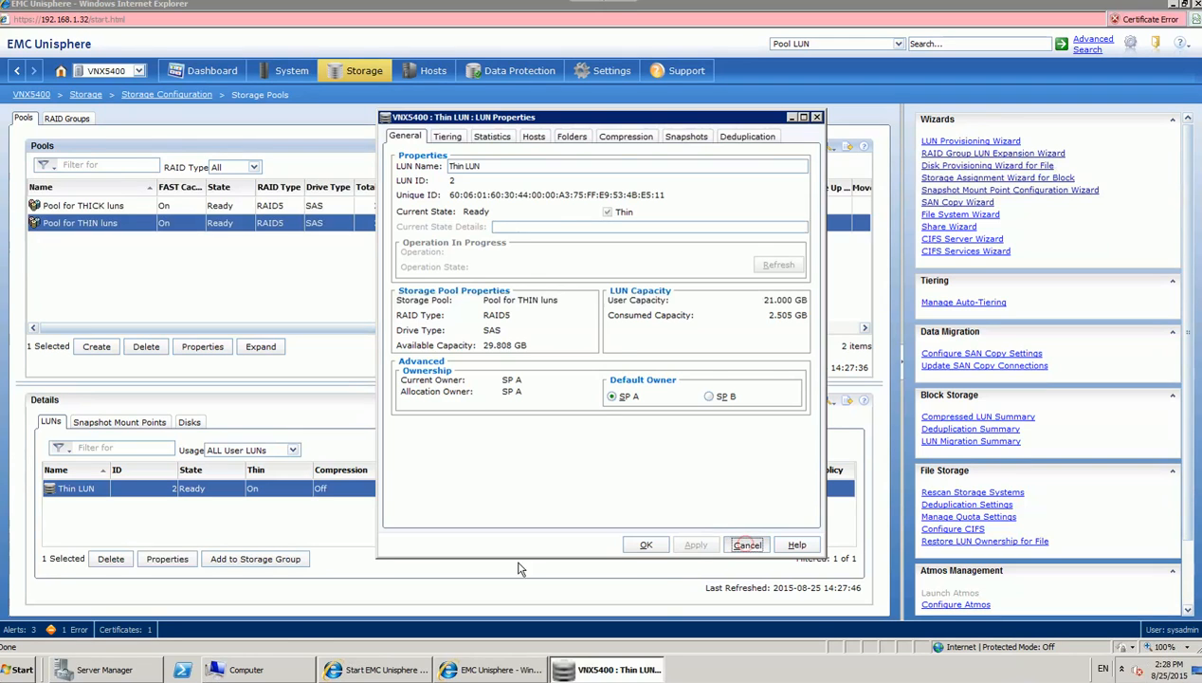
Step: Switch to Windows Explorer and show Personal Data (E:) and Thick (F:) in two separate, offset windows
left_click(270, 672)
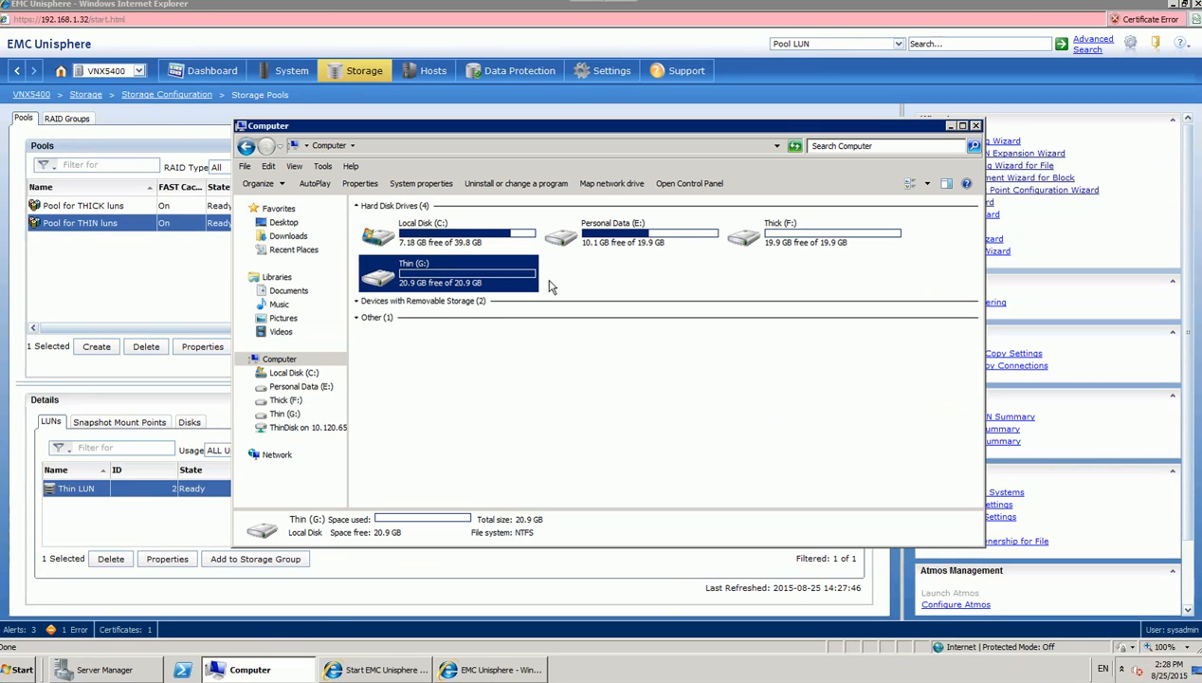
double_click(612, 231)
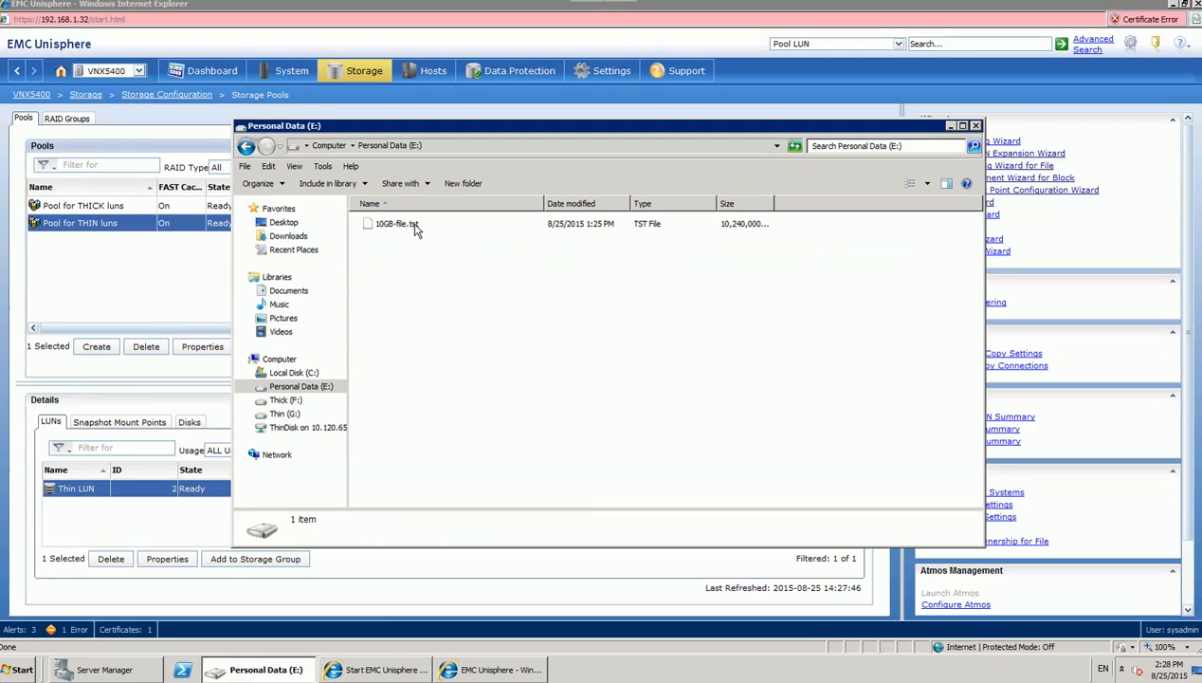
left_click(21, 665)
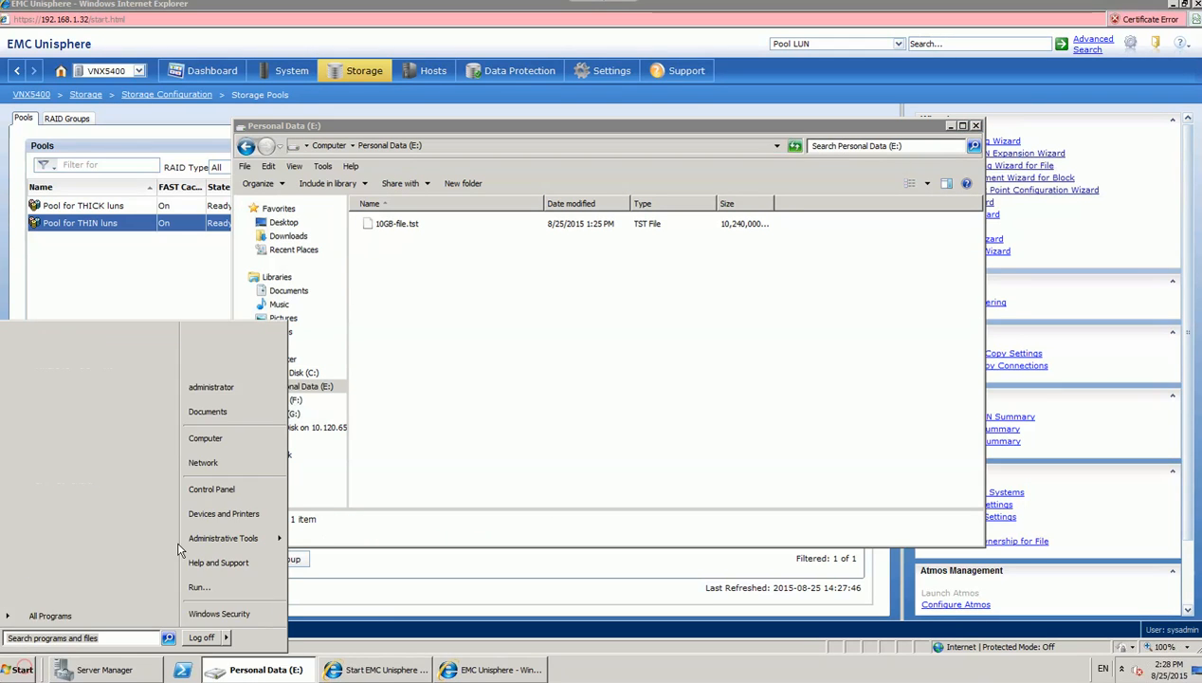
left_click(234, 440)
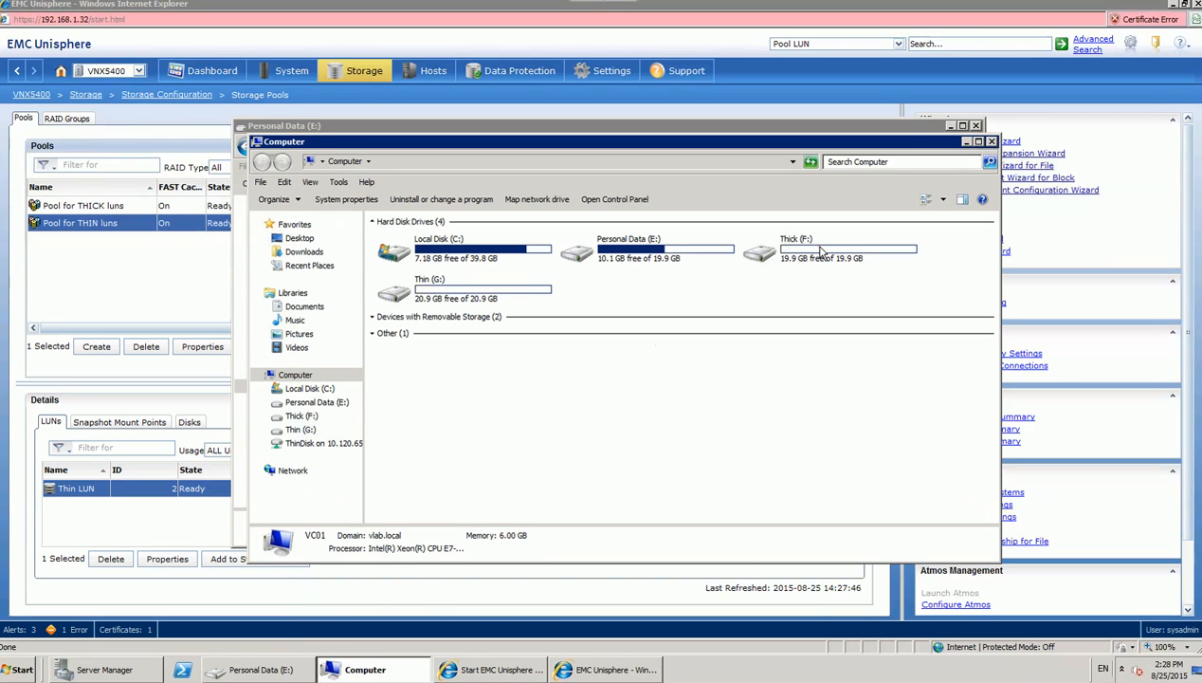
double_click(817, 245)
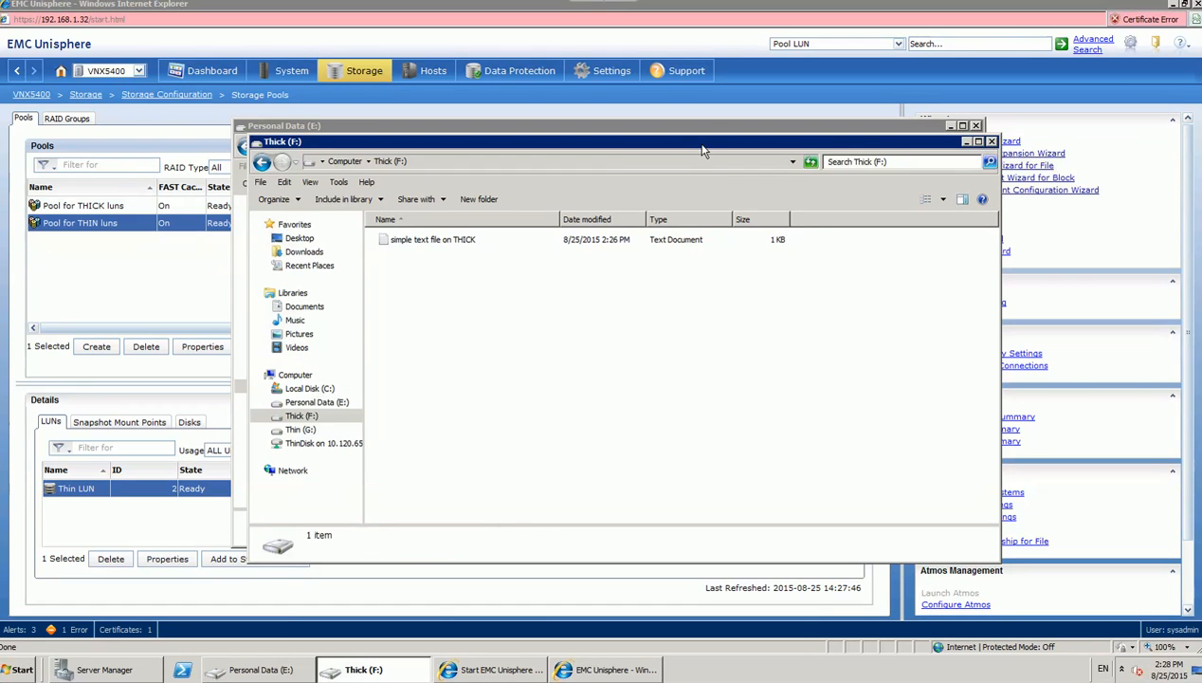
left_click_drag(704, 152, 741, 184)
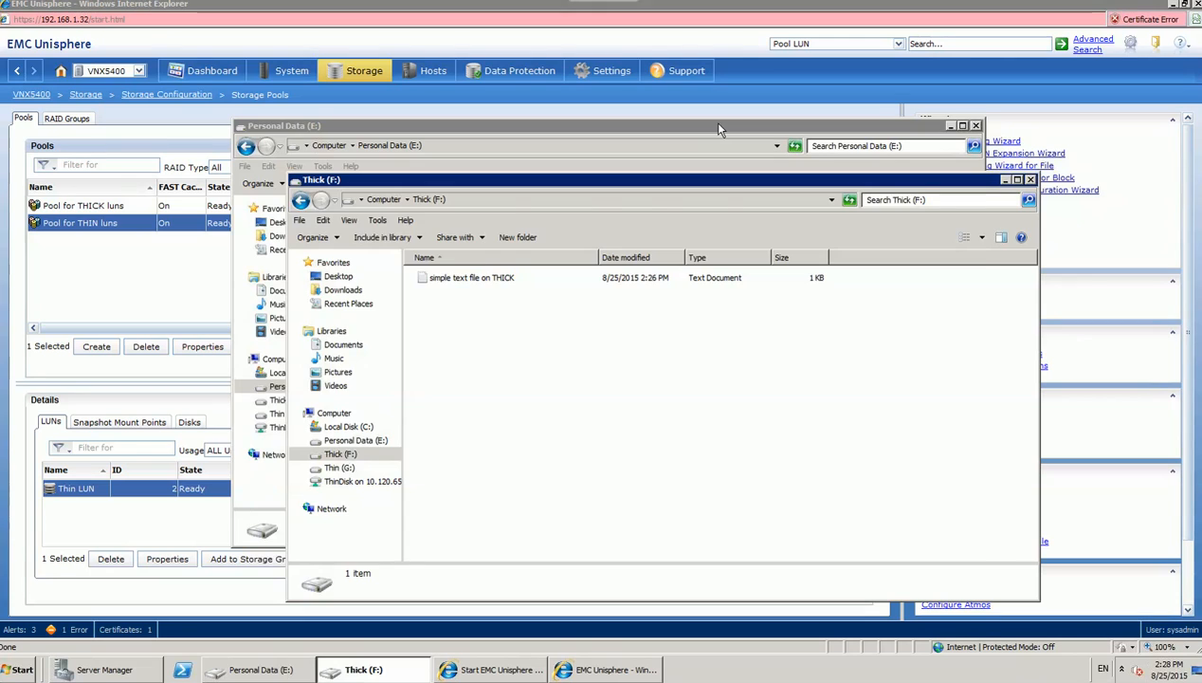
Step: Copy 10GB-file.tst from Personal Data (E:) to the Thick (F:) drive
left_click(714, 123)
left_click(409, 225)
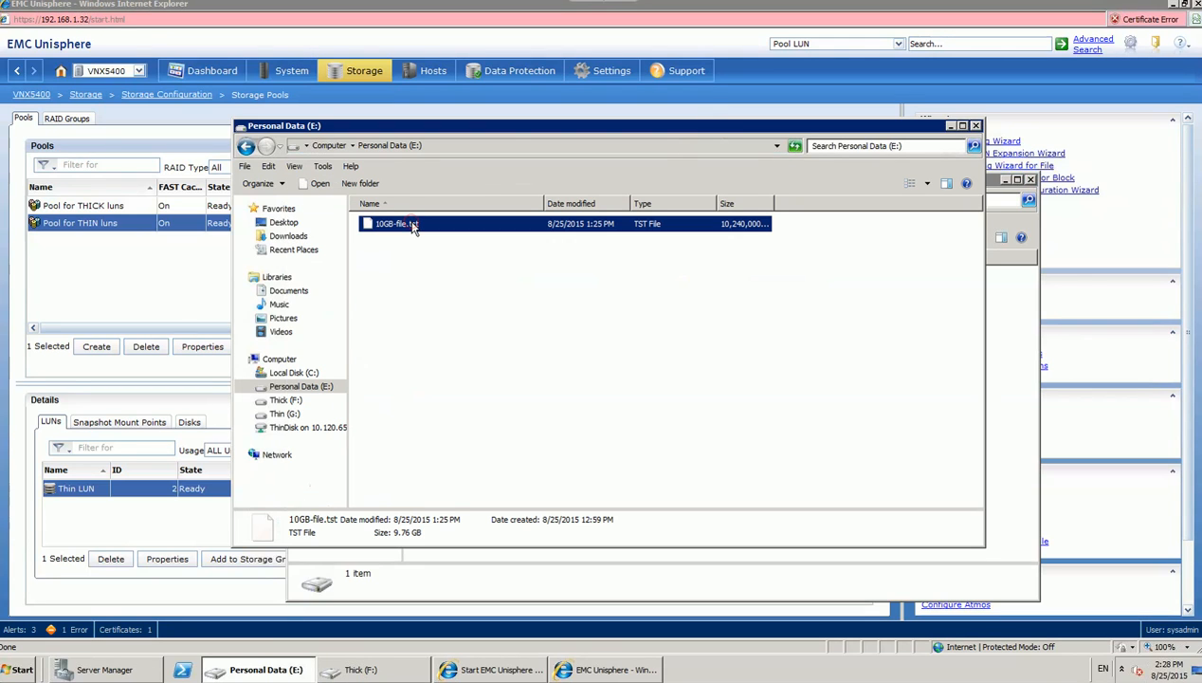
left_click_drag(408, 224, 1026, 342)
left_click(1035, 345)
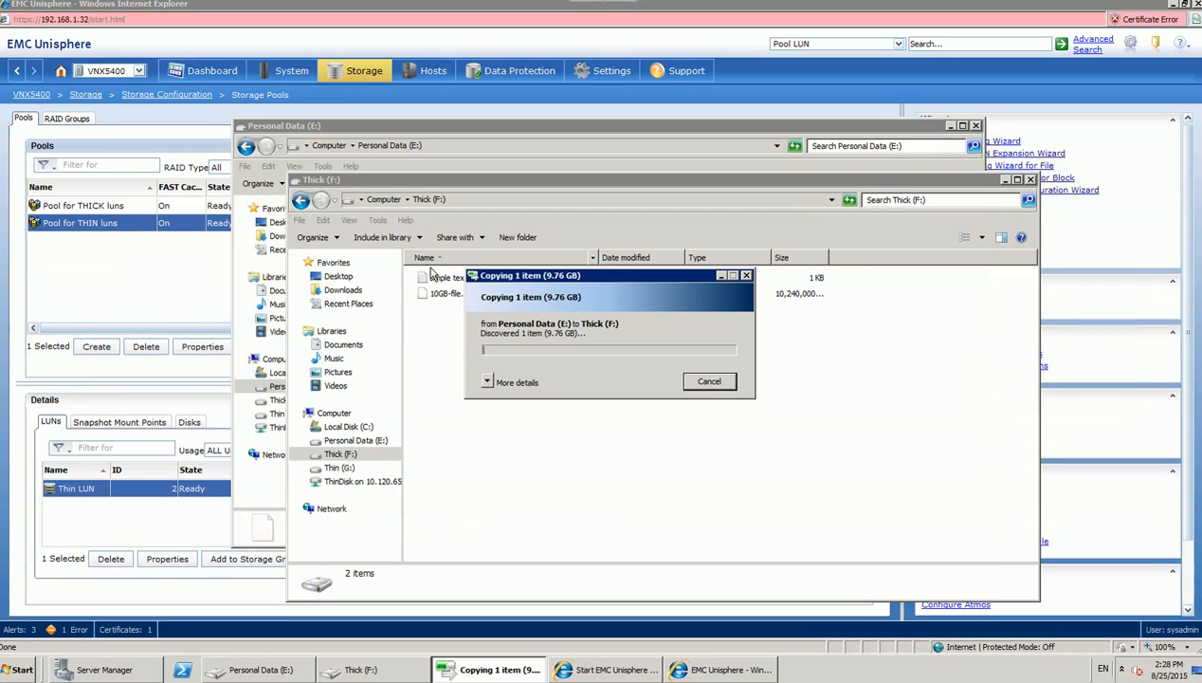
Step: Copy 10GB-file.tst from Personal Data (E:) to the Thin (G:) drive as well, keeping the copy progress windows apart
left_click(384, 200)
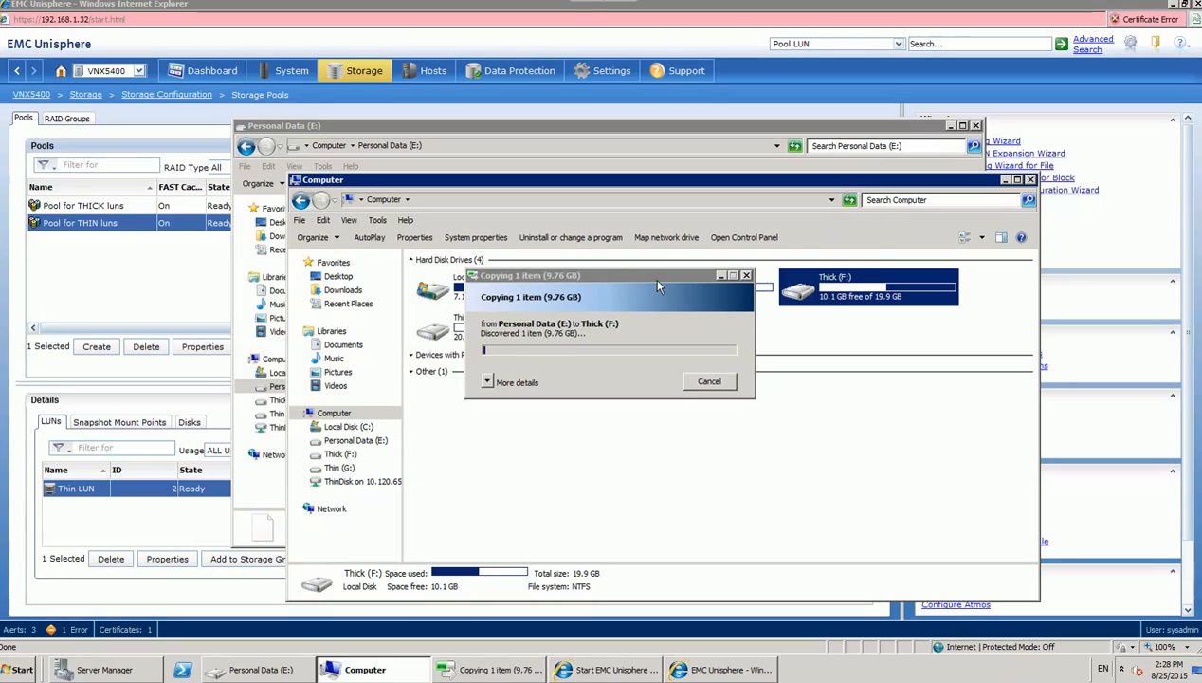
left_click_drag(661, 281, 820, 204)
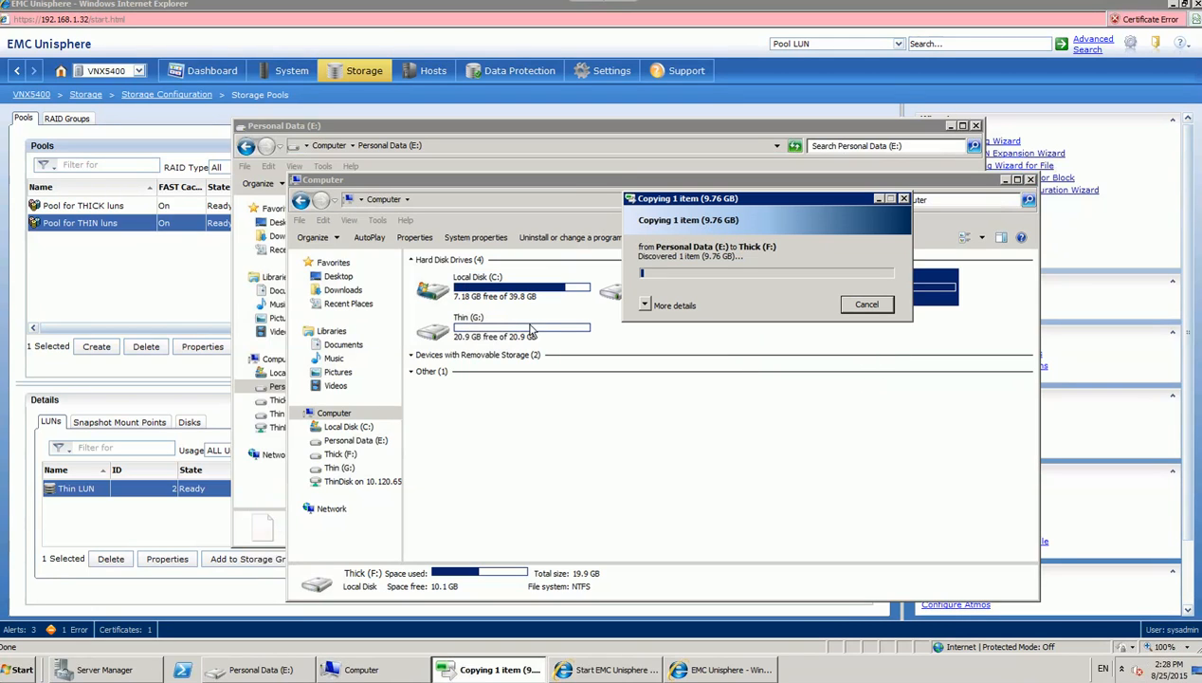
double_click(483, 343)
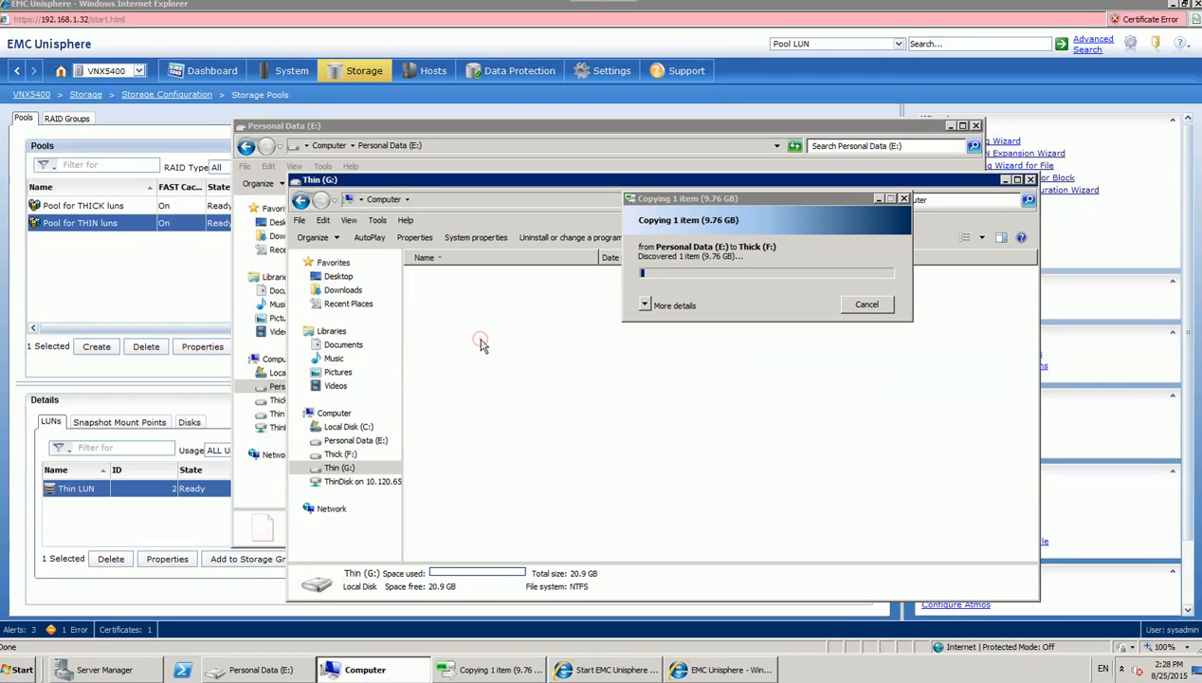
left_click(488, 132)
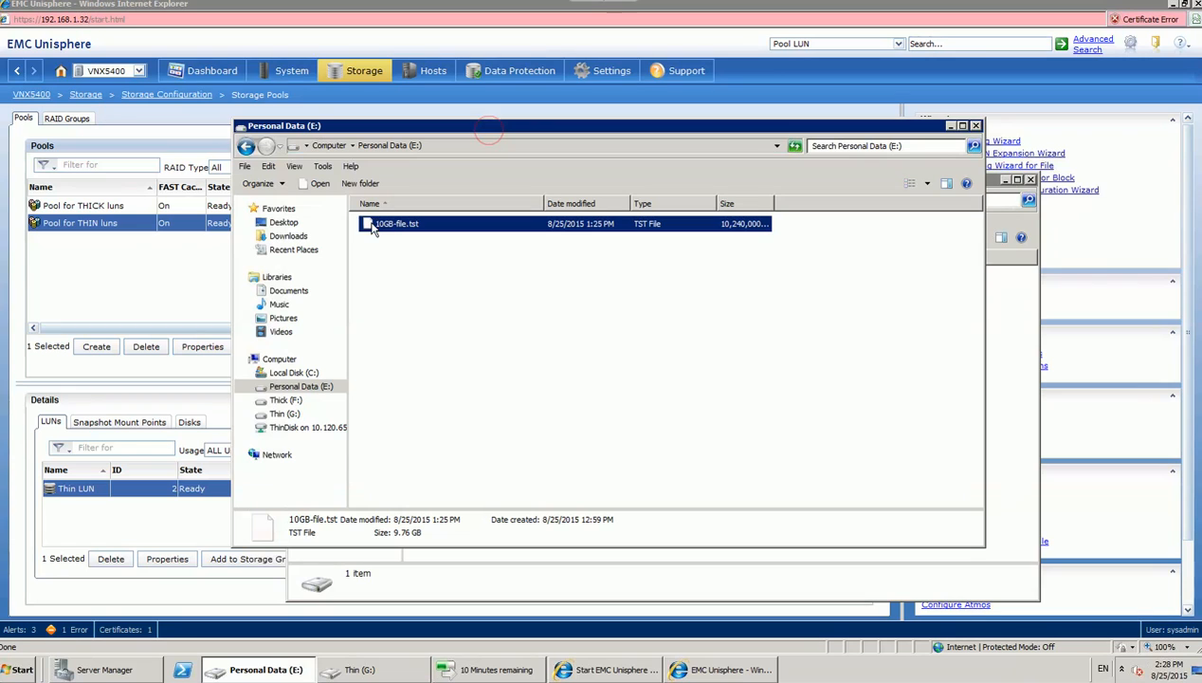
left_click_drag(975, 373, 1013, 395)
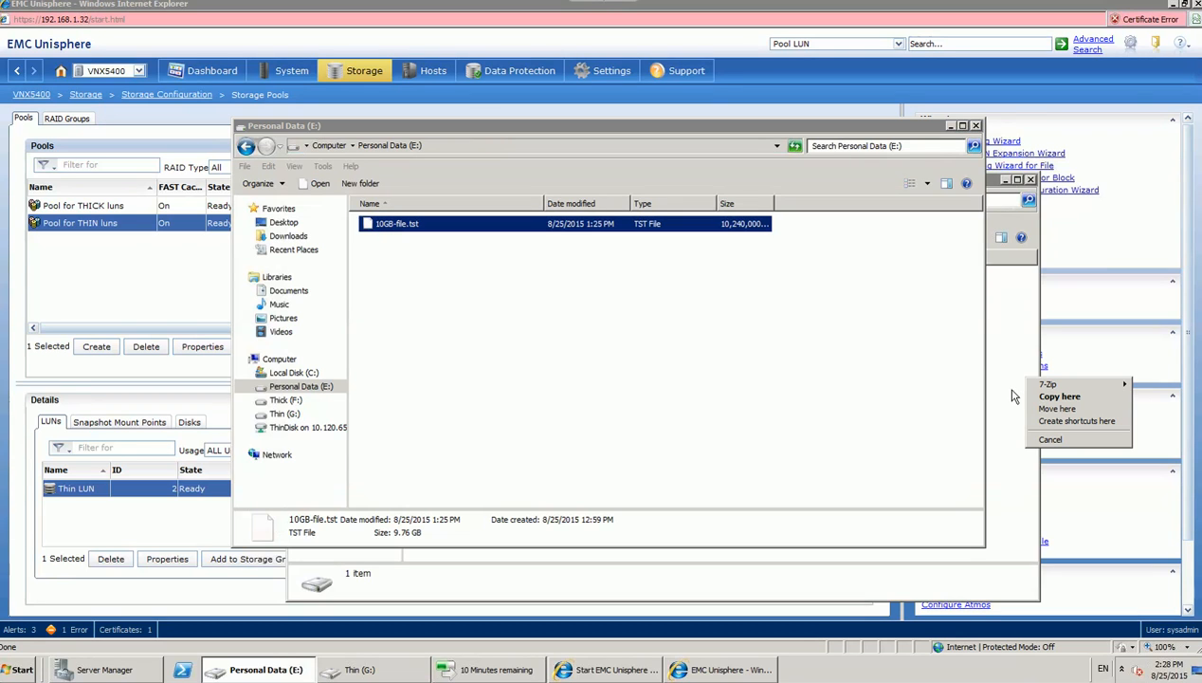
left_click(1053, 396)
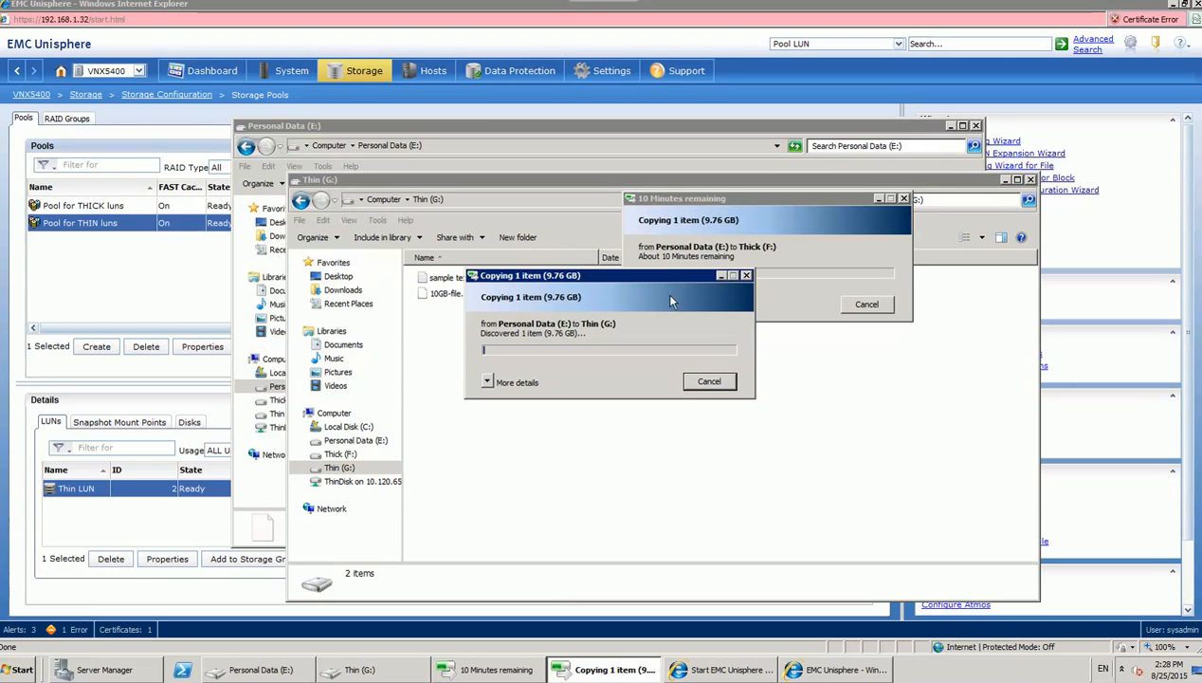
left_click_drag(716, 196, 571, 140)
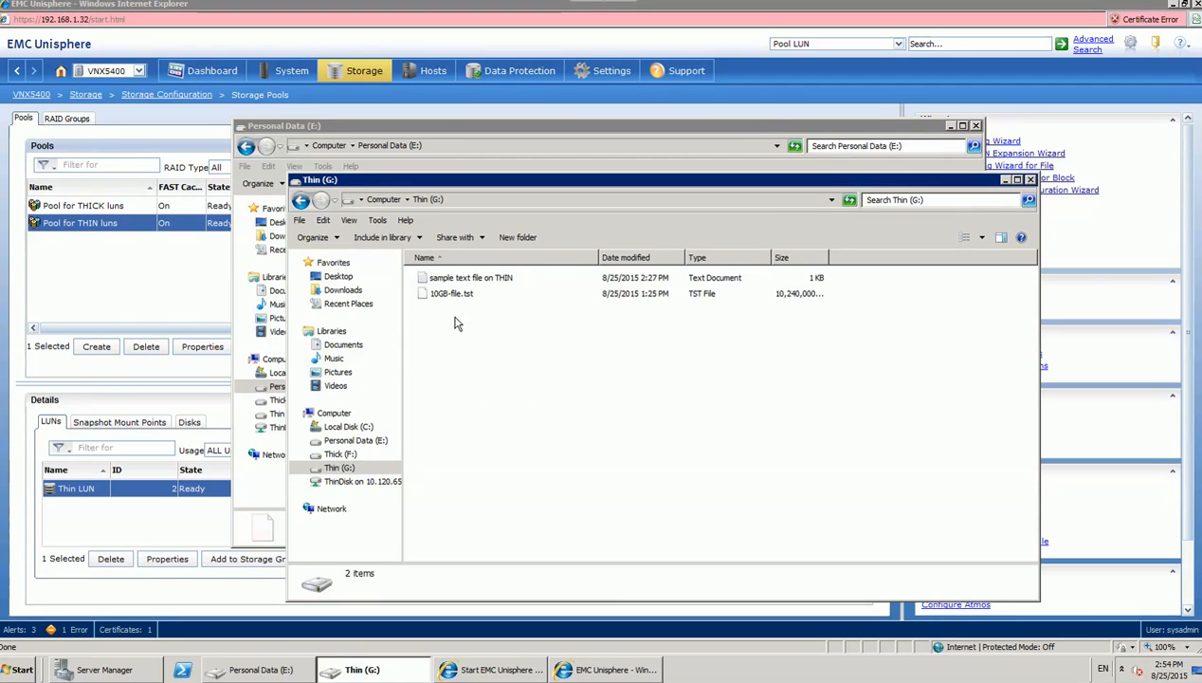
Step: Return to the Computer view and select both the Thin (G:) and Thick (F:) drives to compare their free space
left_click(383, 199)
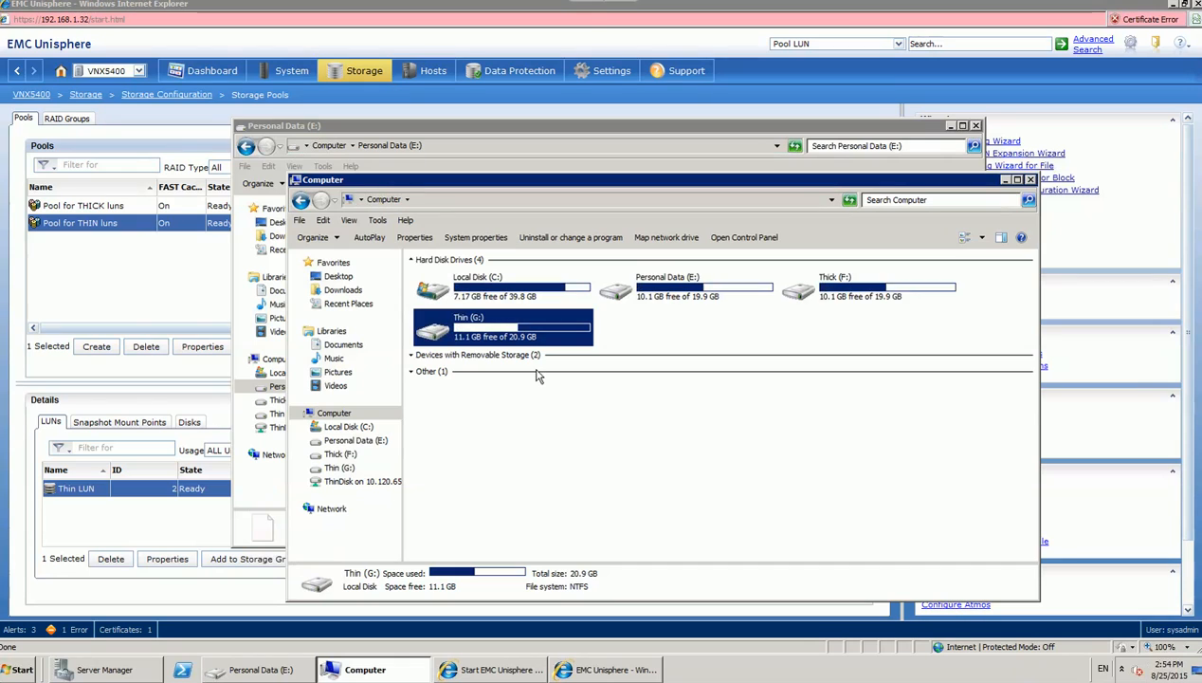
left_click(825, 296, "ctrl")
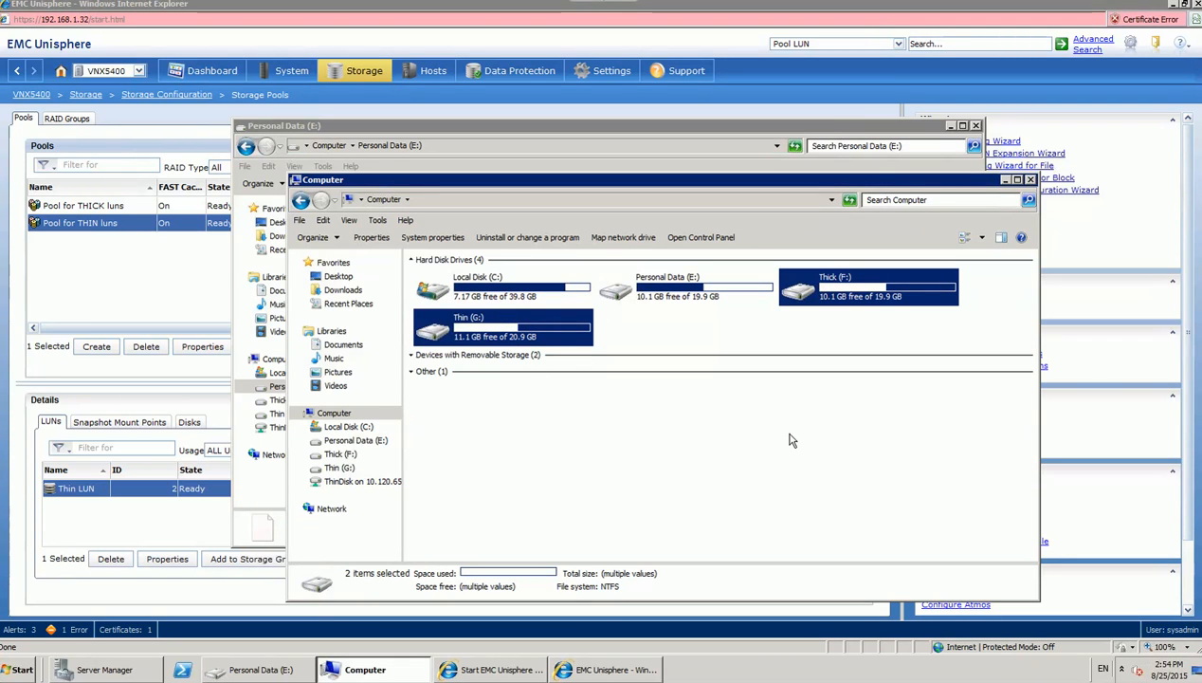
Step: Check the used and free space in the properties of the Thin (G:) drive, closing them without changes
left_click(737, 404)
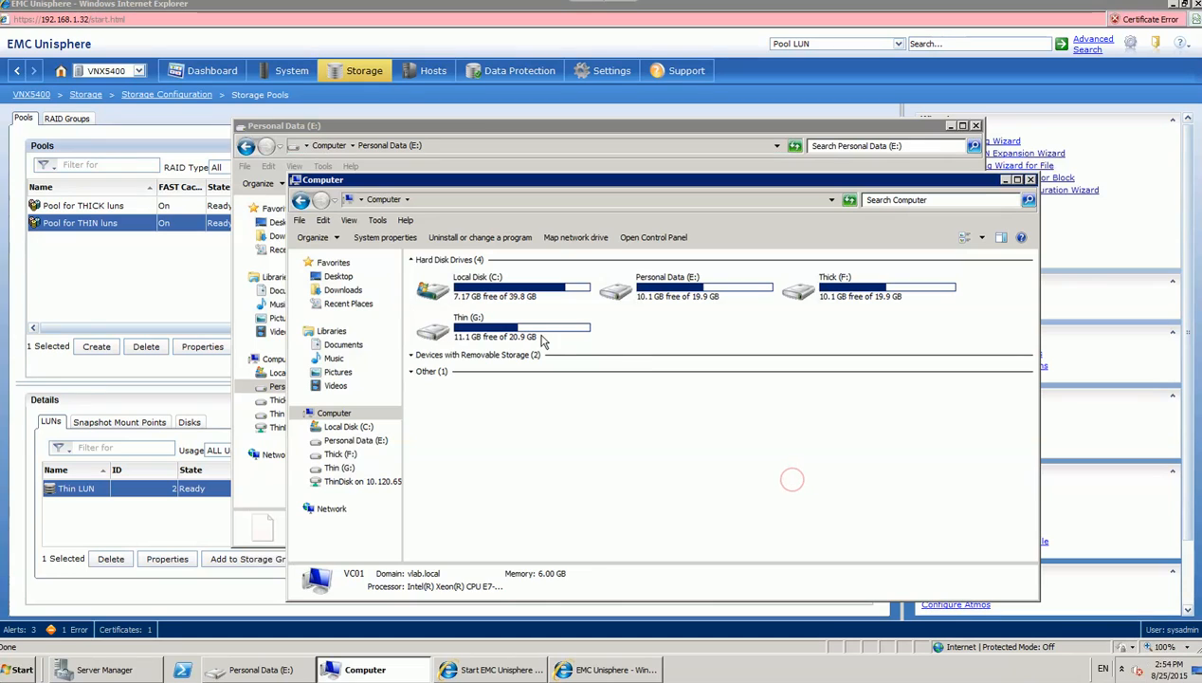
left_click(531, 332)
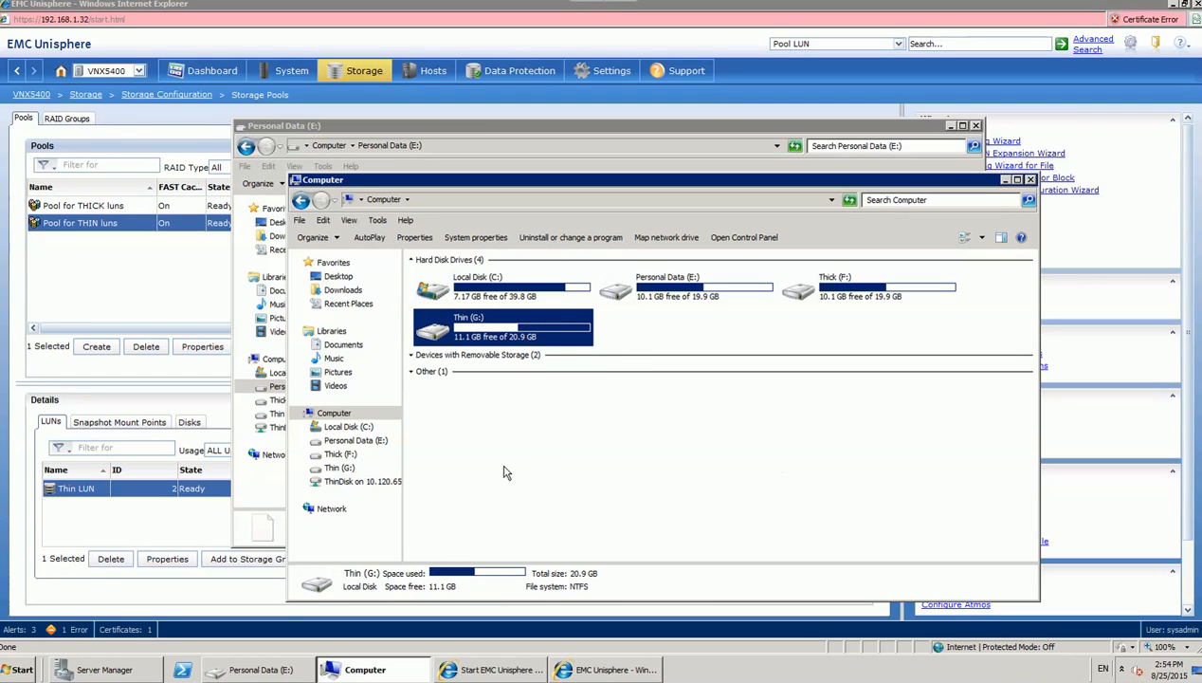
right_click(537, 330)
left_click(599, 512)
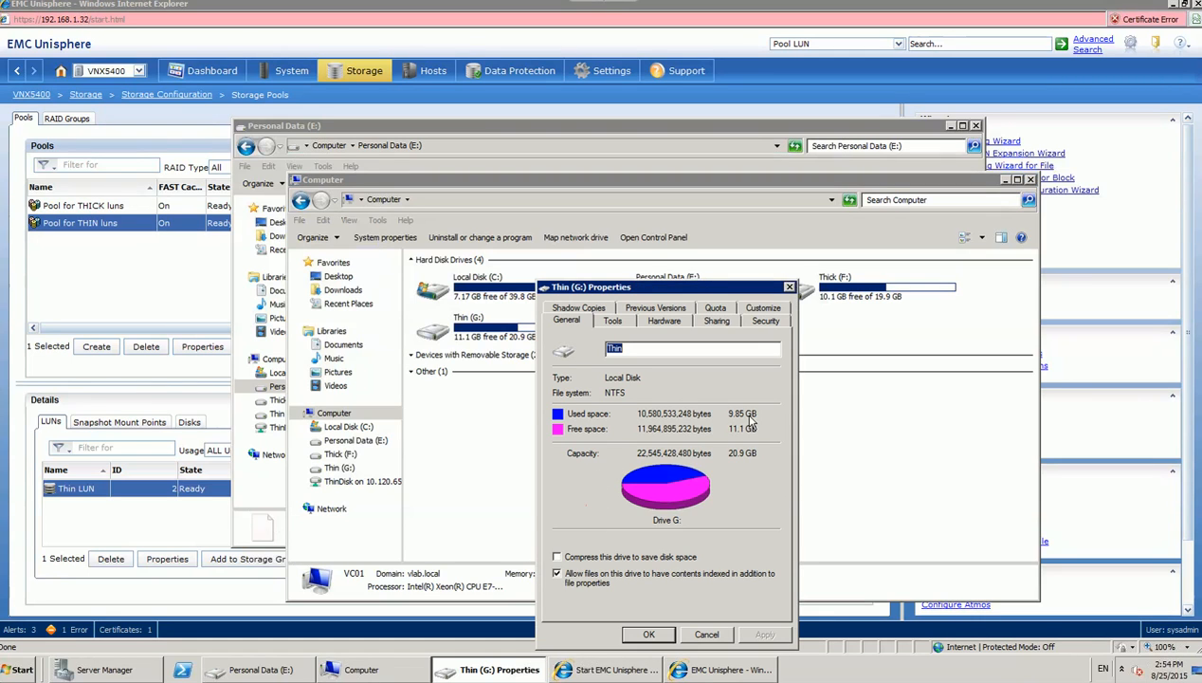
left_click(706, 633)
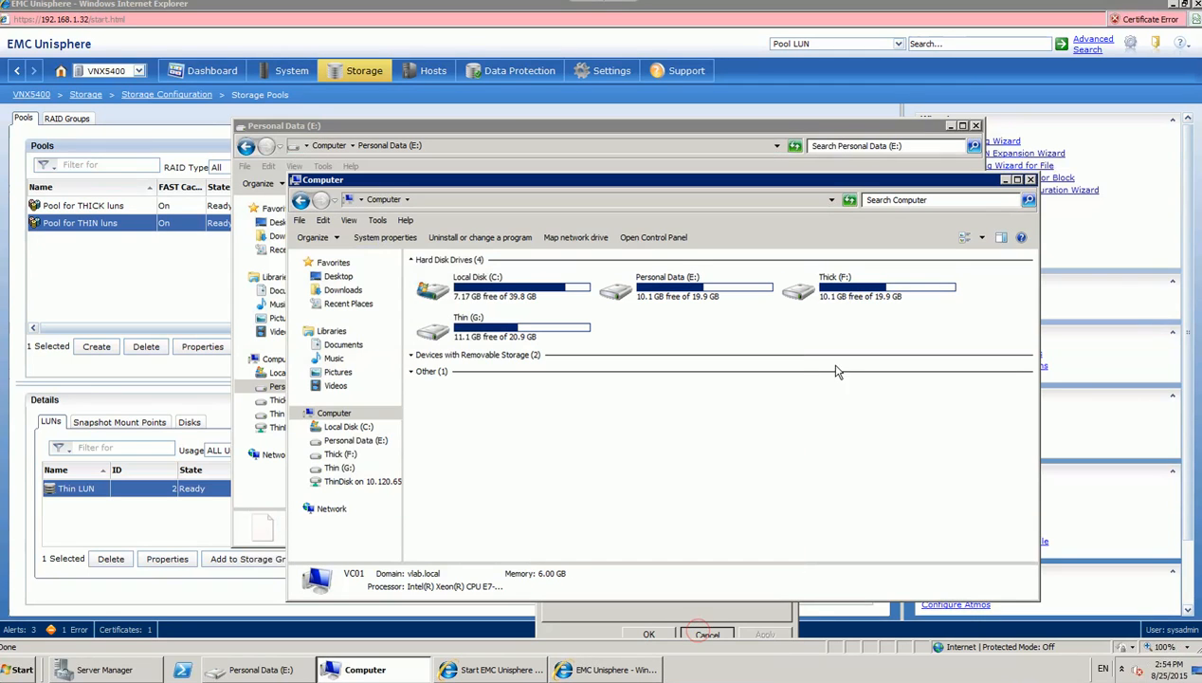
Step: Check the used and free space in the properties of the Thick (F:) drive, closing them without changes
left_click(858, 294)
right_click(858, 293)
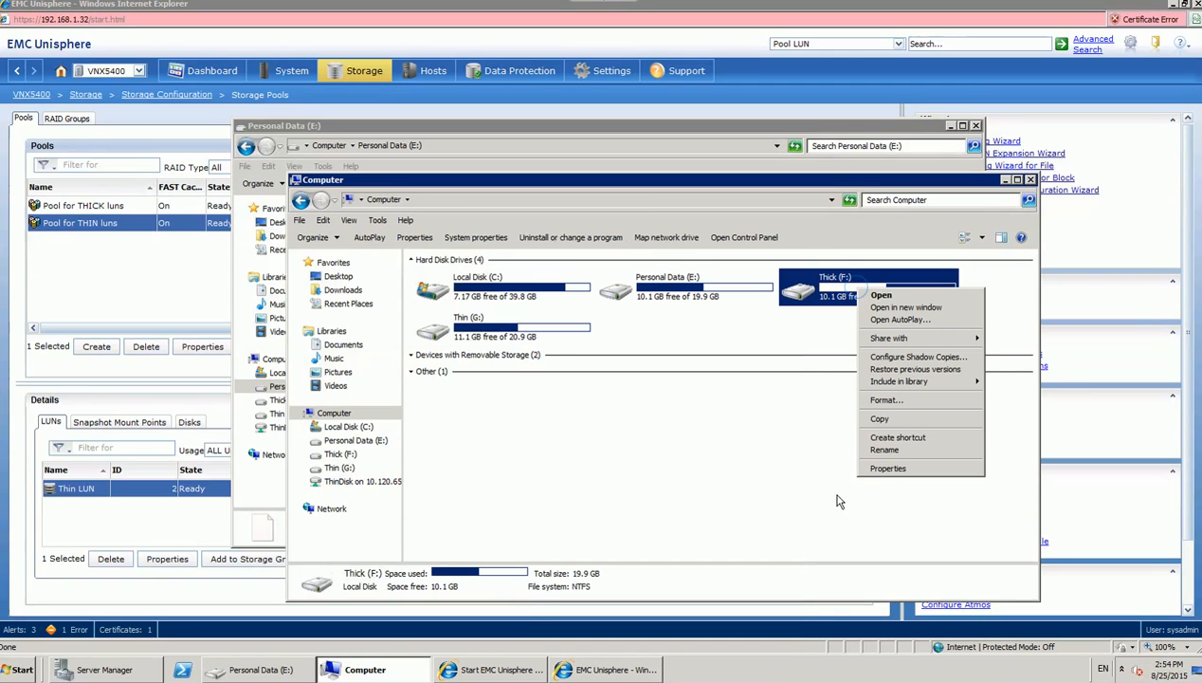
left_click(891, 471)
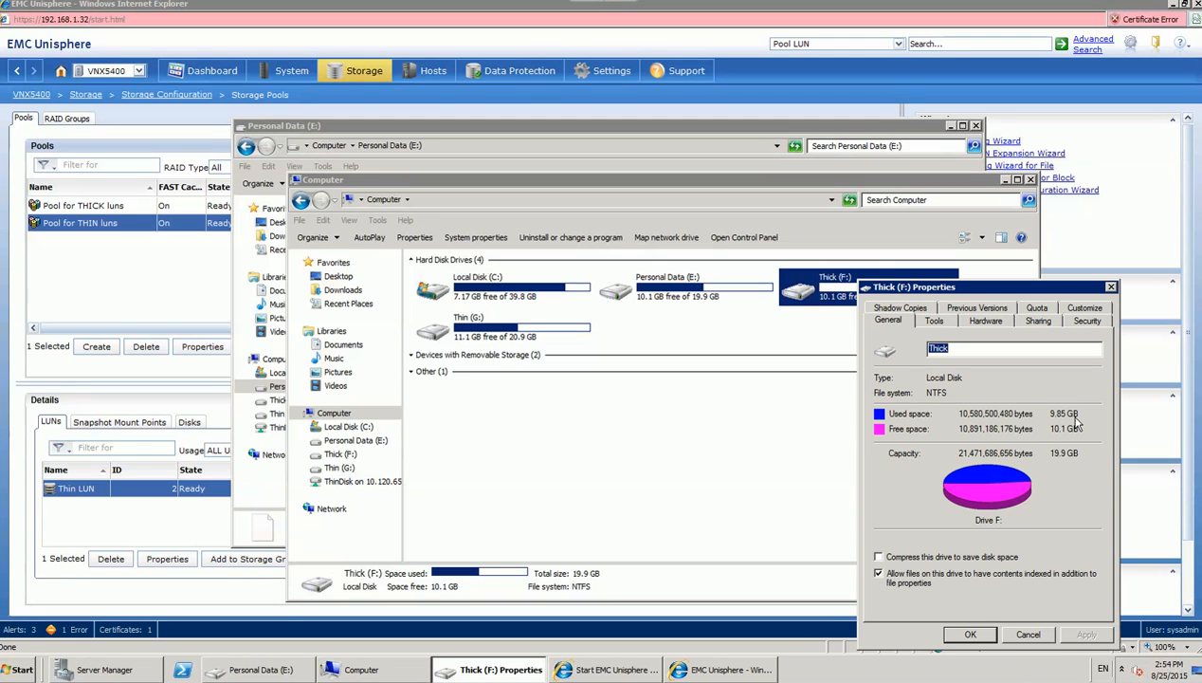
left_click(1028, 634)
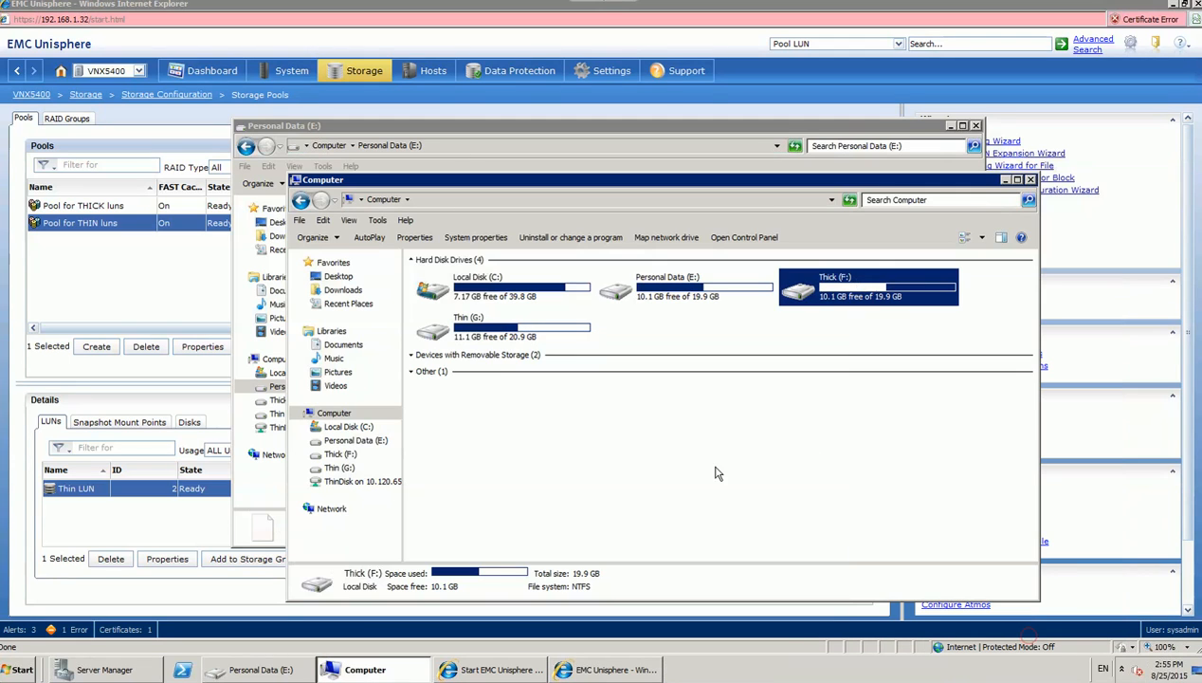
left_click(647, 461)
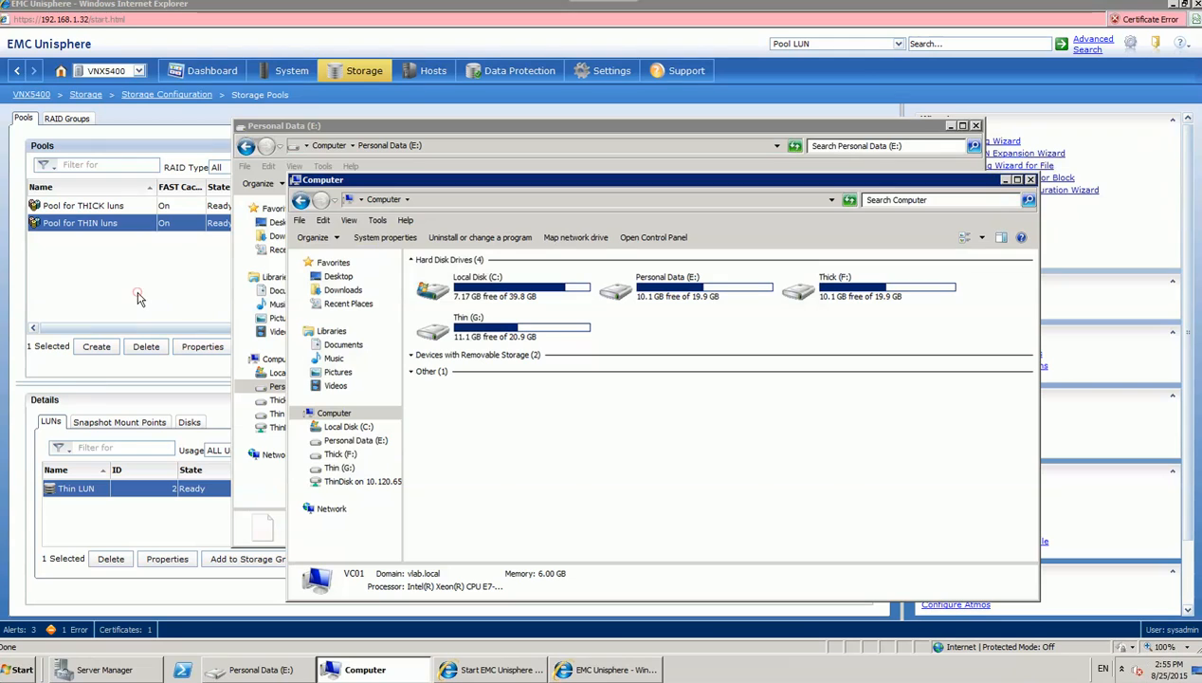
Step: Switch to EMC Unisphere, refresh the Pools list and compare the allocated capacity of Pool for THICK luns and Pool for THIN luns
left_click(130, 228)
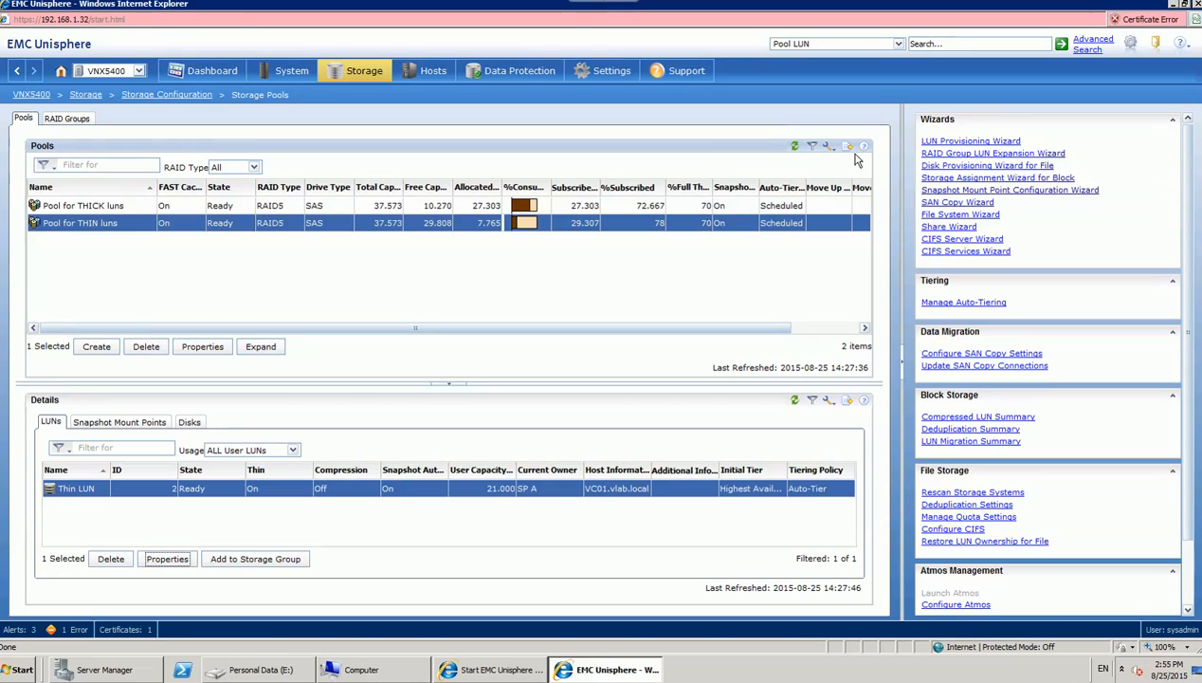
left_click(798, 147)
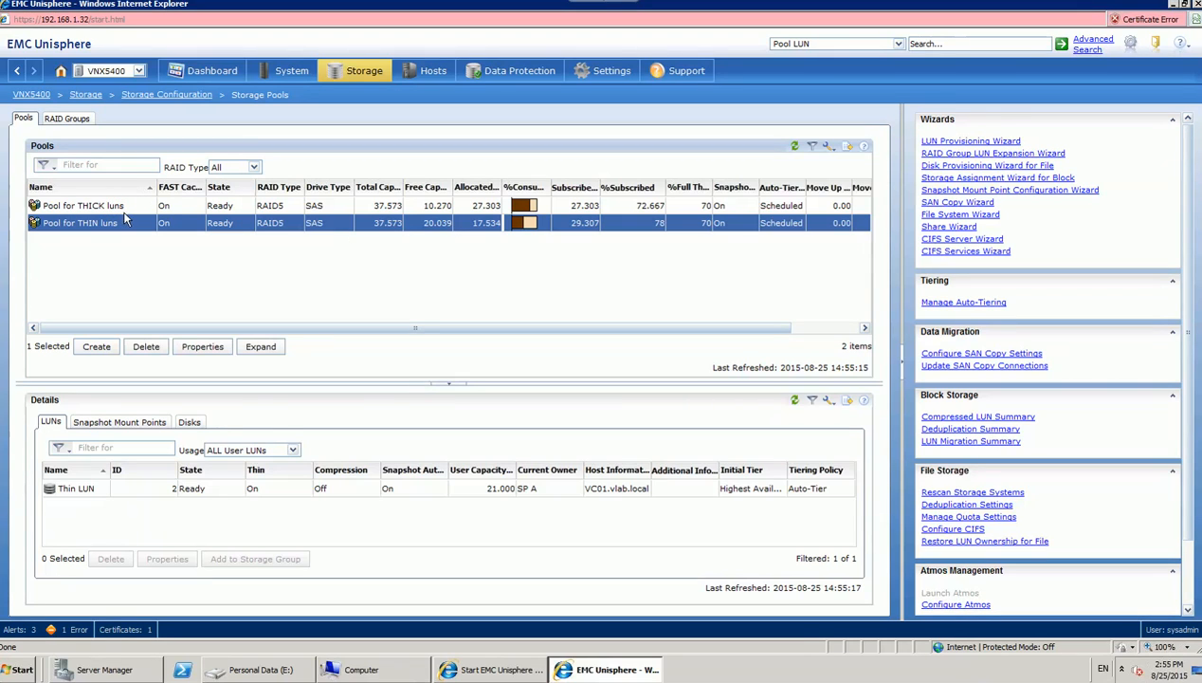
left_click(472, 209)
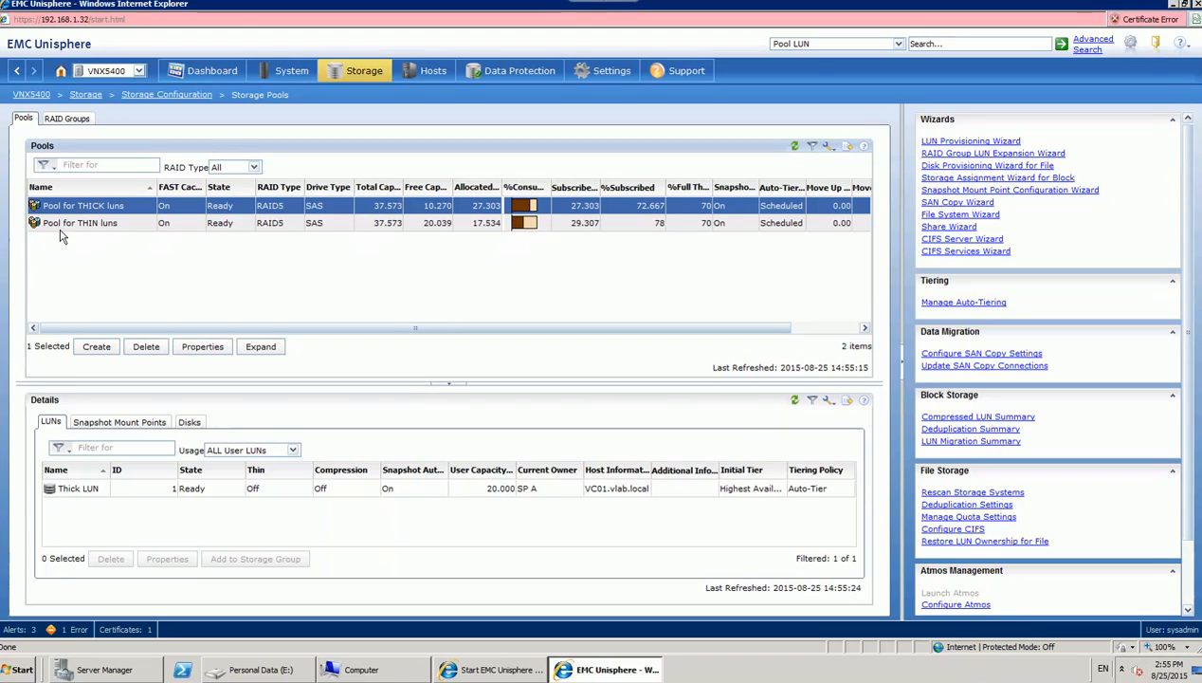
left_click(485, 224)
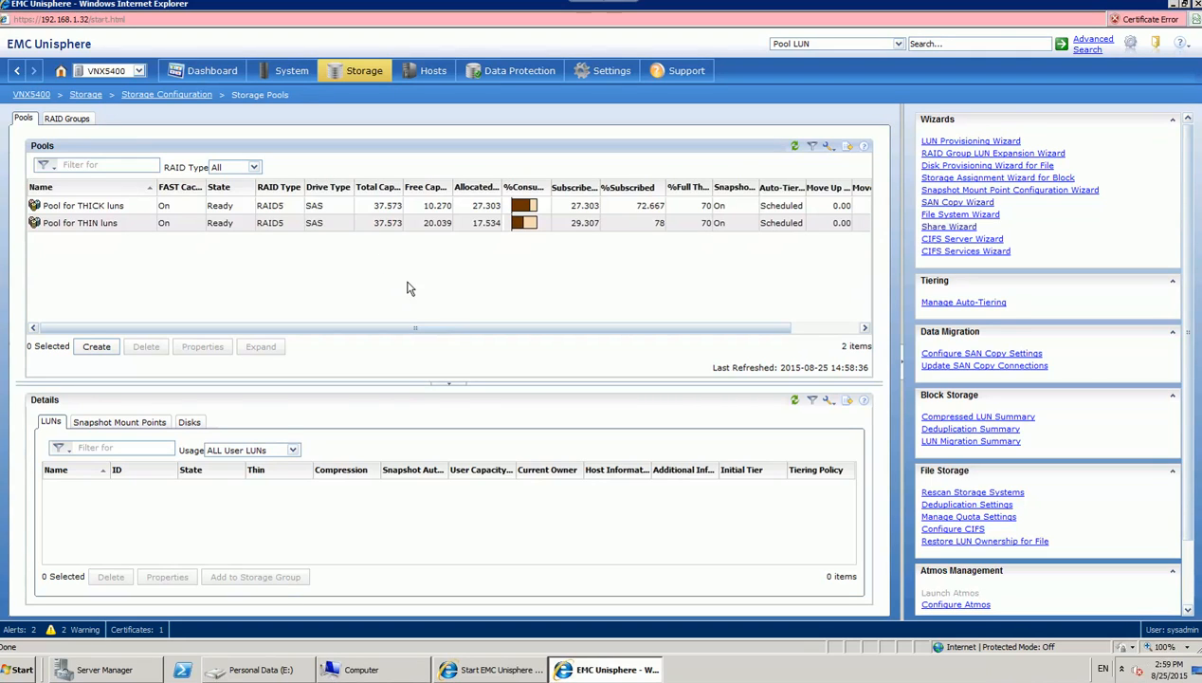
left_click(94, 228)
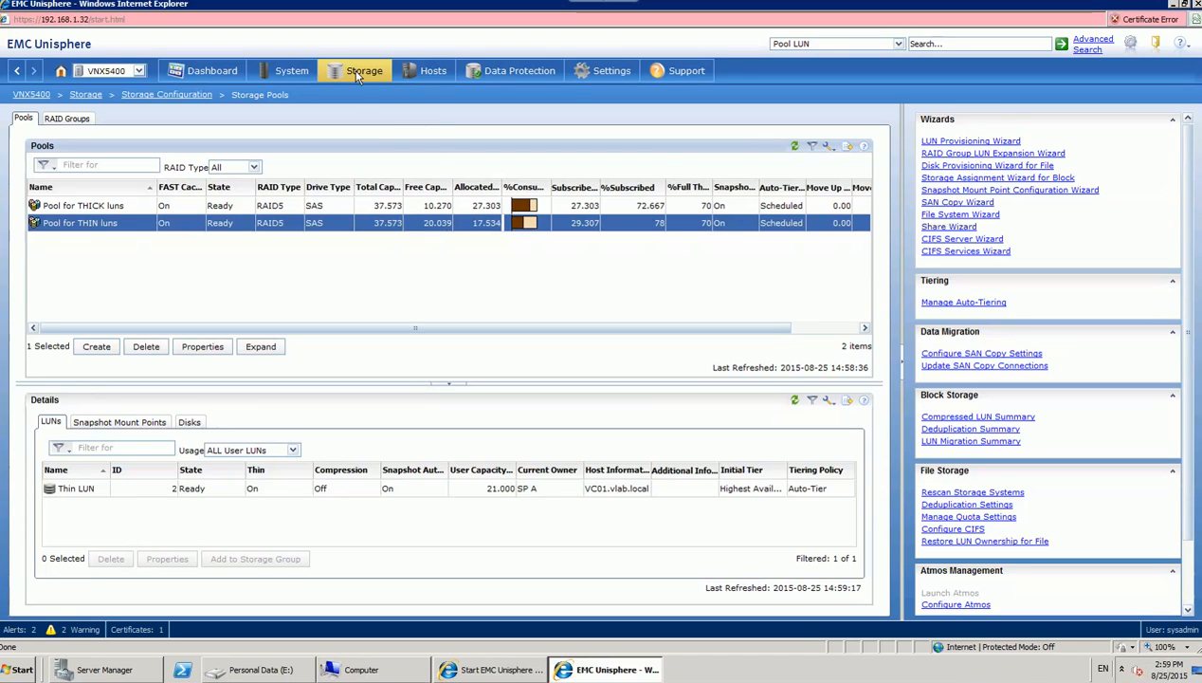
Step: Go to the VNX5400 LUNs list and start creating a LUN in the storage pool "Pool for THIN luns"
mouse_move(363, 76)
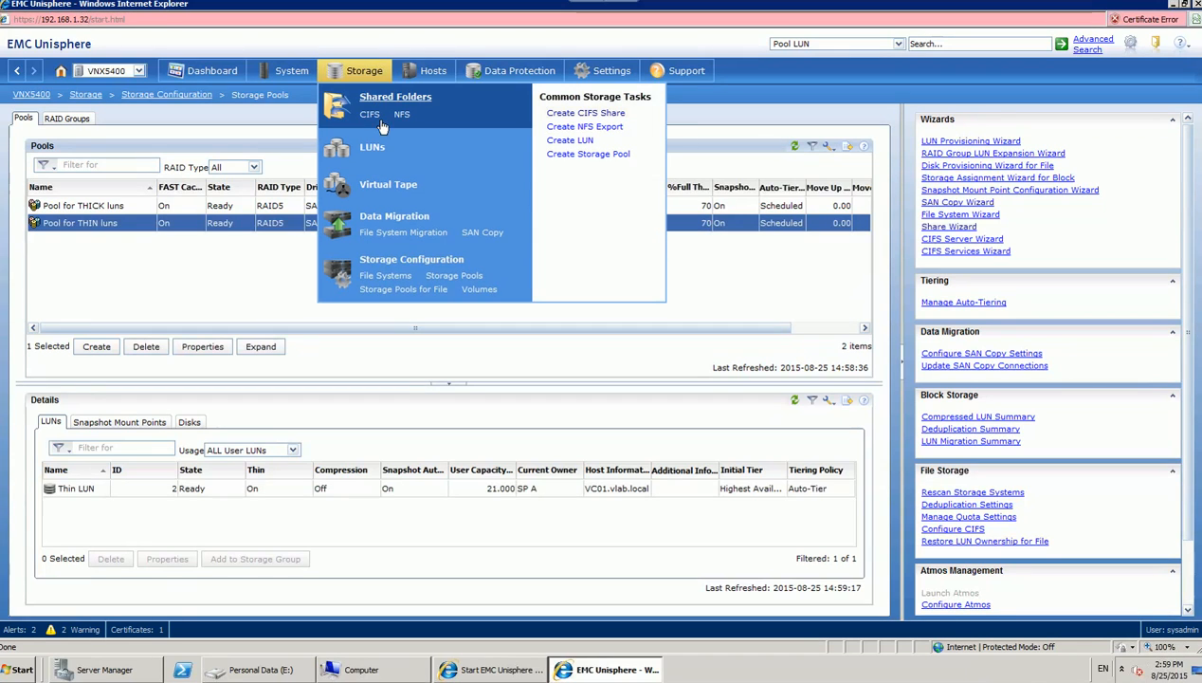
left_click(372, 149)
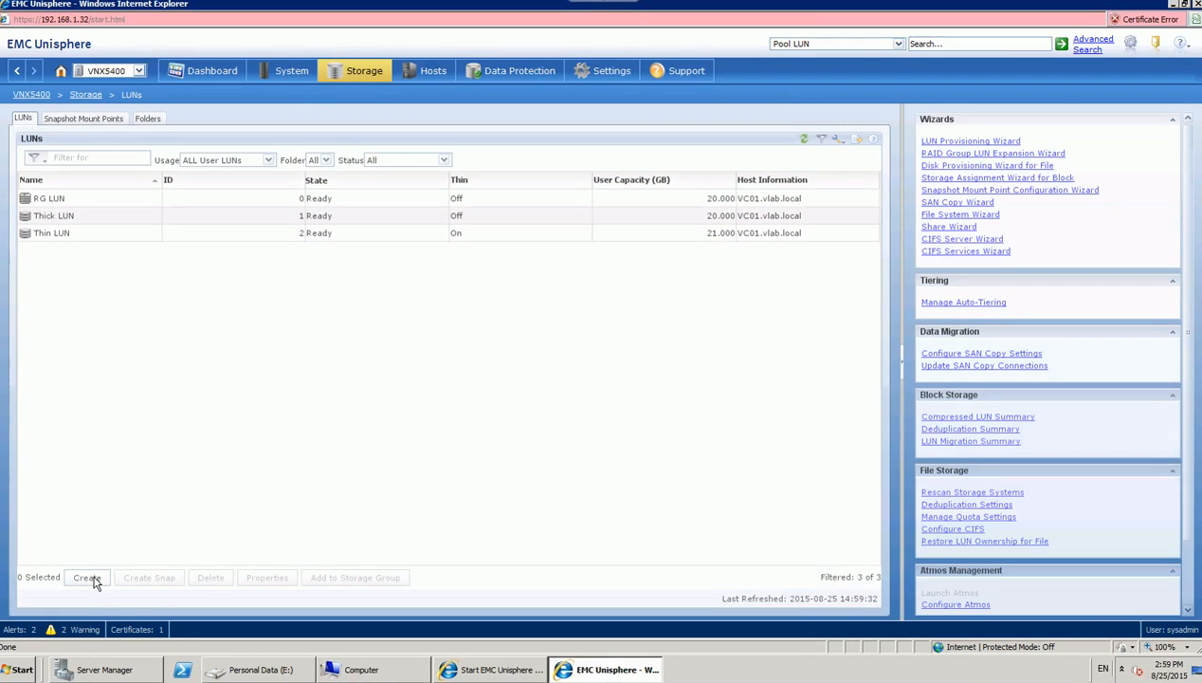
left_click(90, 579)
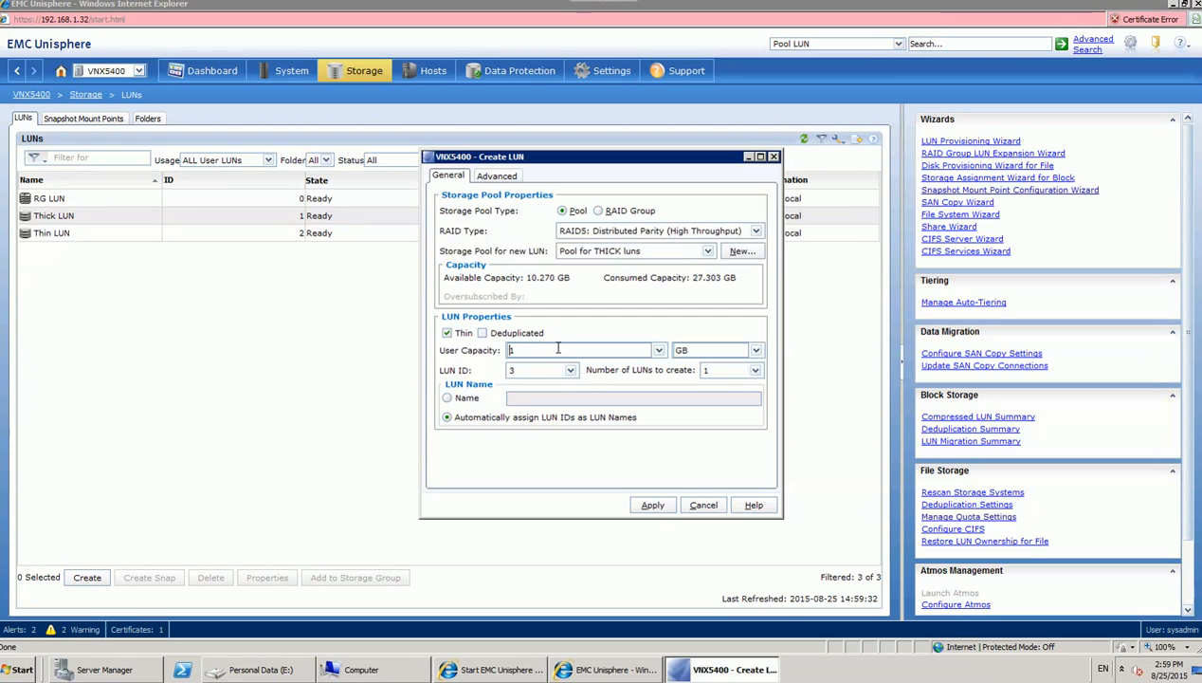
double_click(533, 349)
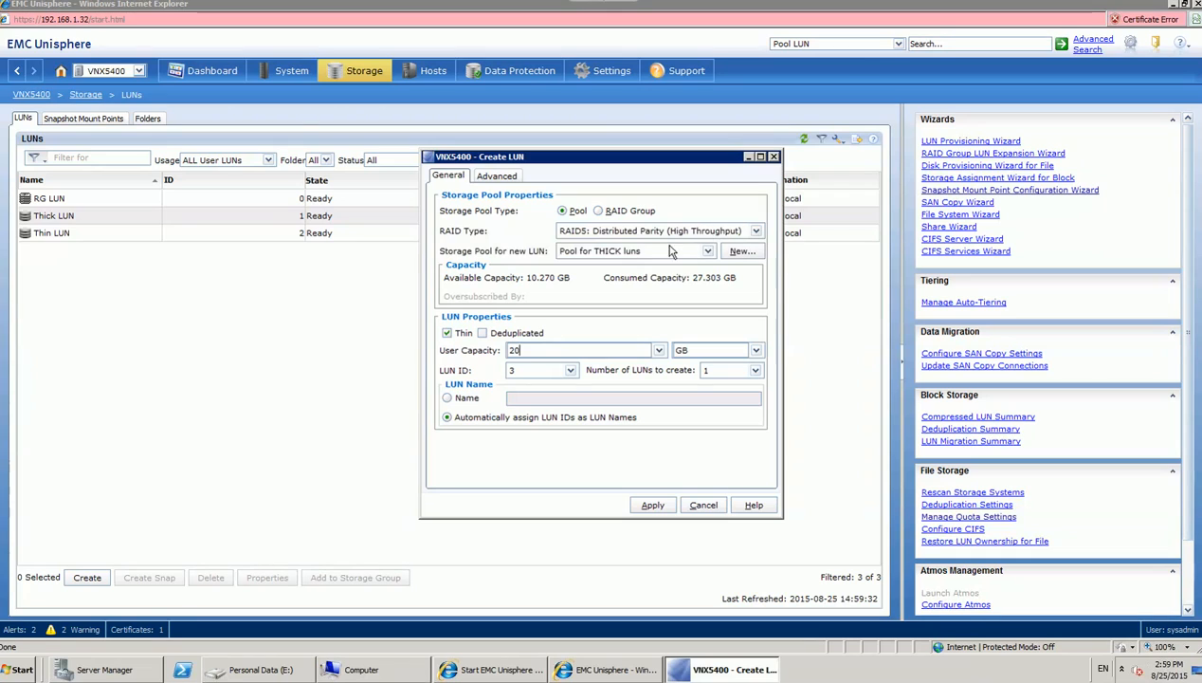
left_click(637, 251)
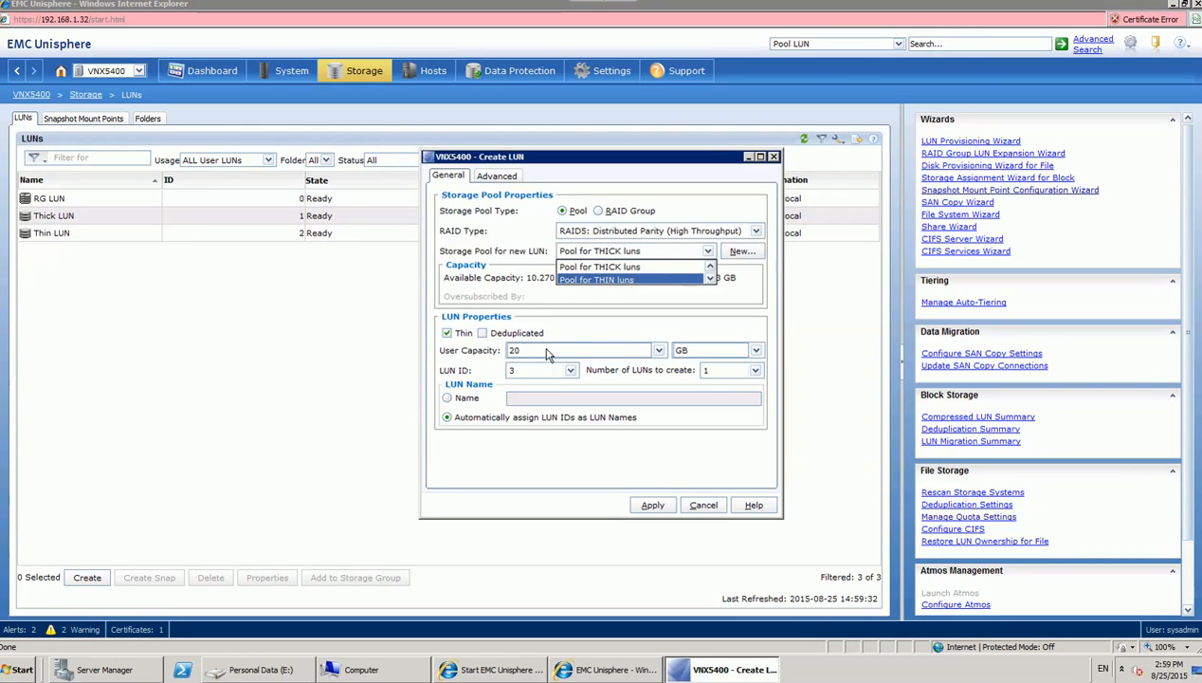
key("Return")
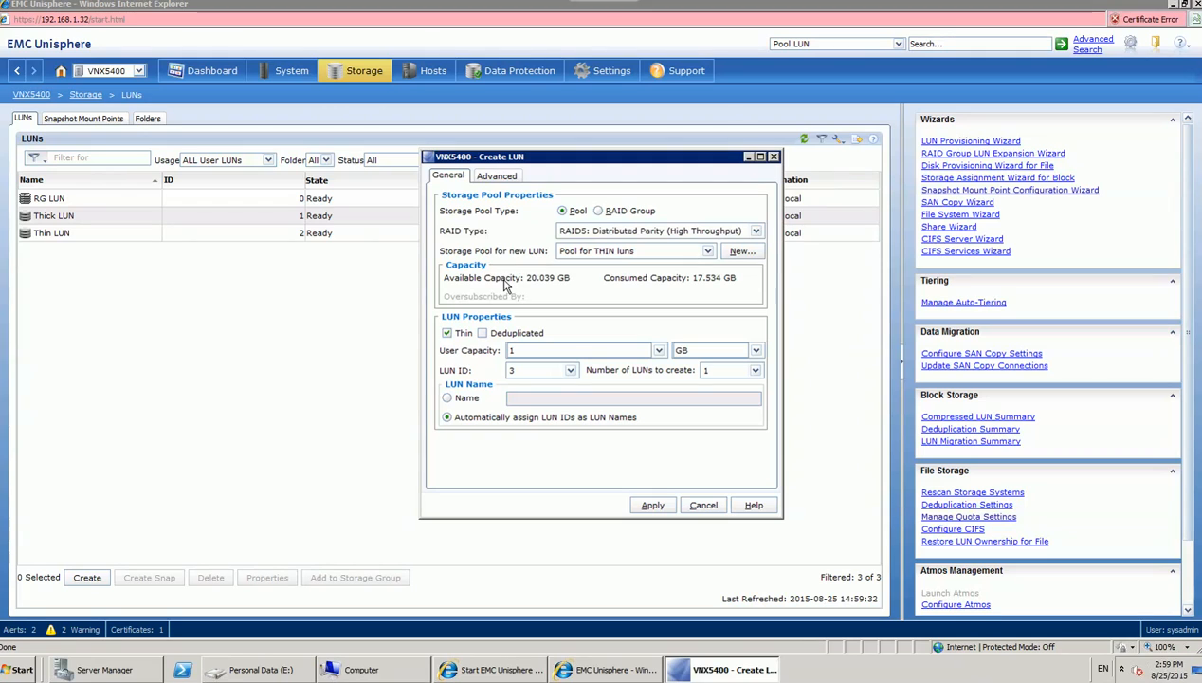
Step: Configure five new LUNs with 20 GB user capacity each, named Thin_LUNs with starting ID 1
double_click(522, 352)
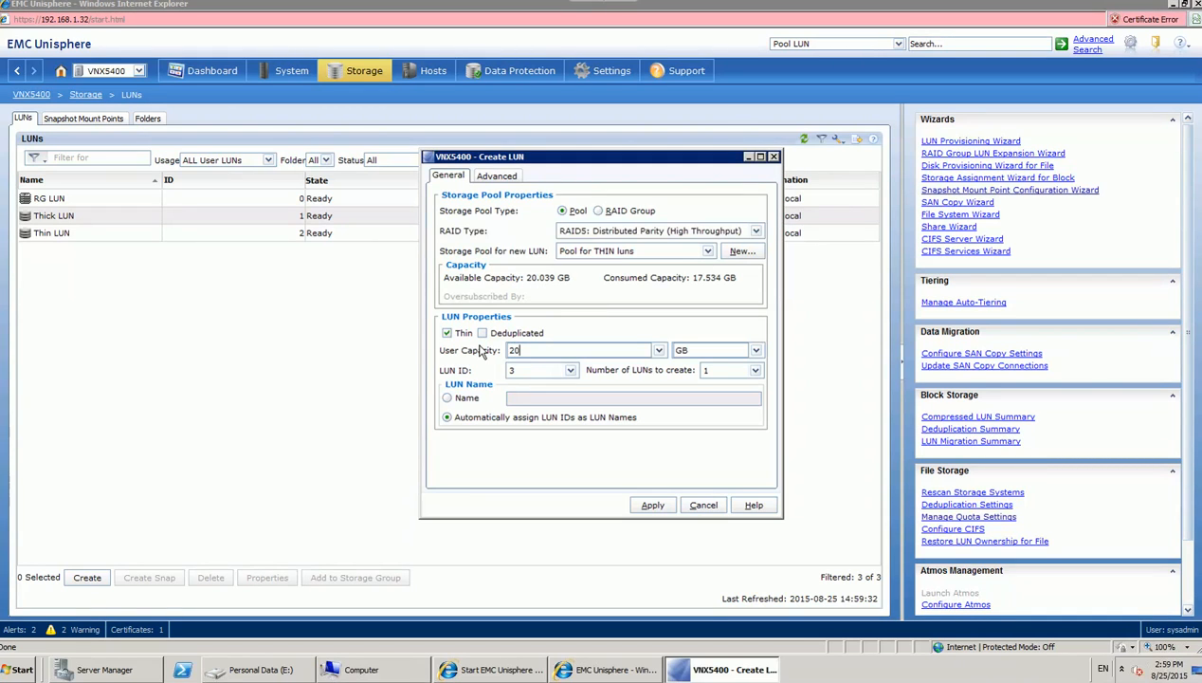
left_click(720, 369)
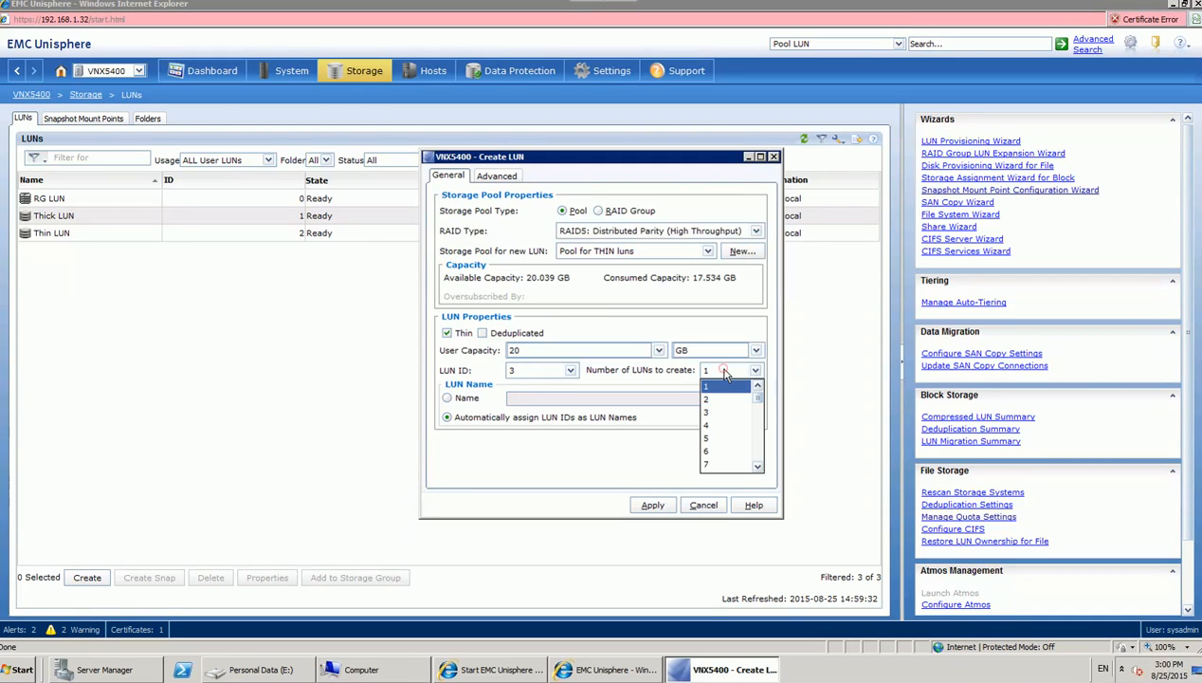
left_click(718, 440)
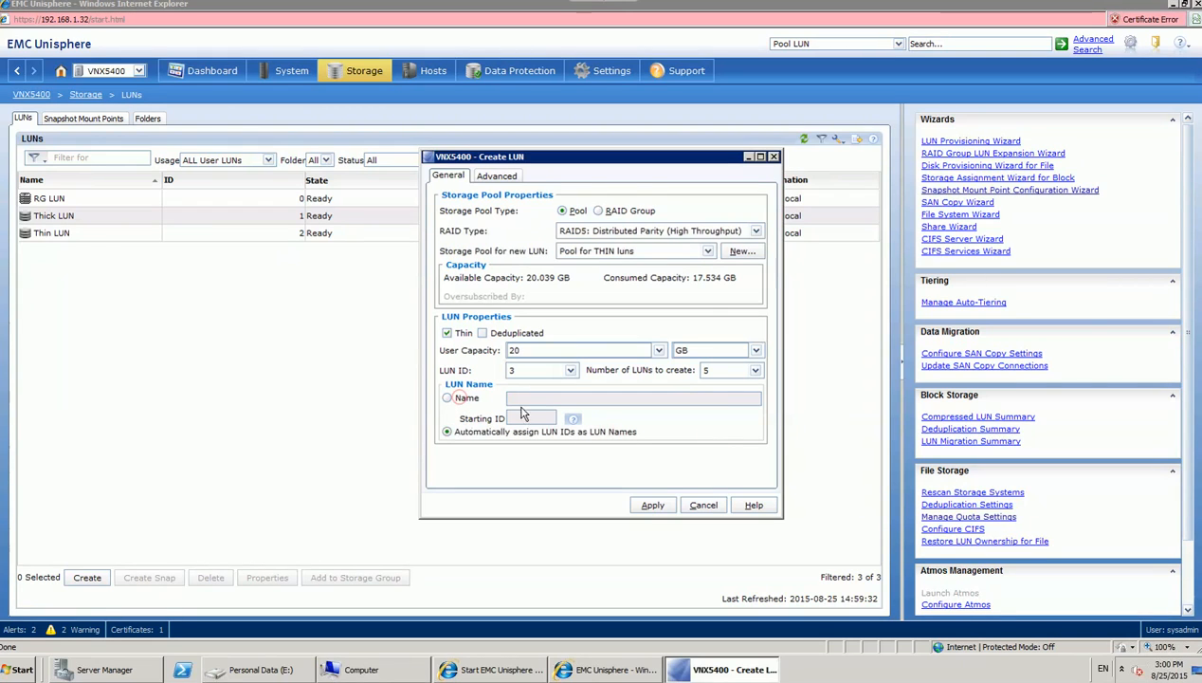
left_click(447, 397)
left_click(533, 399)
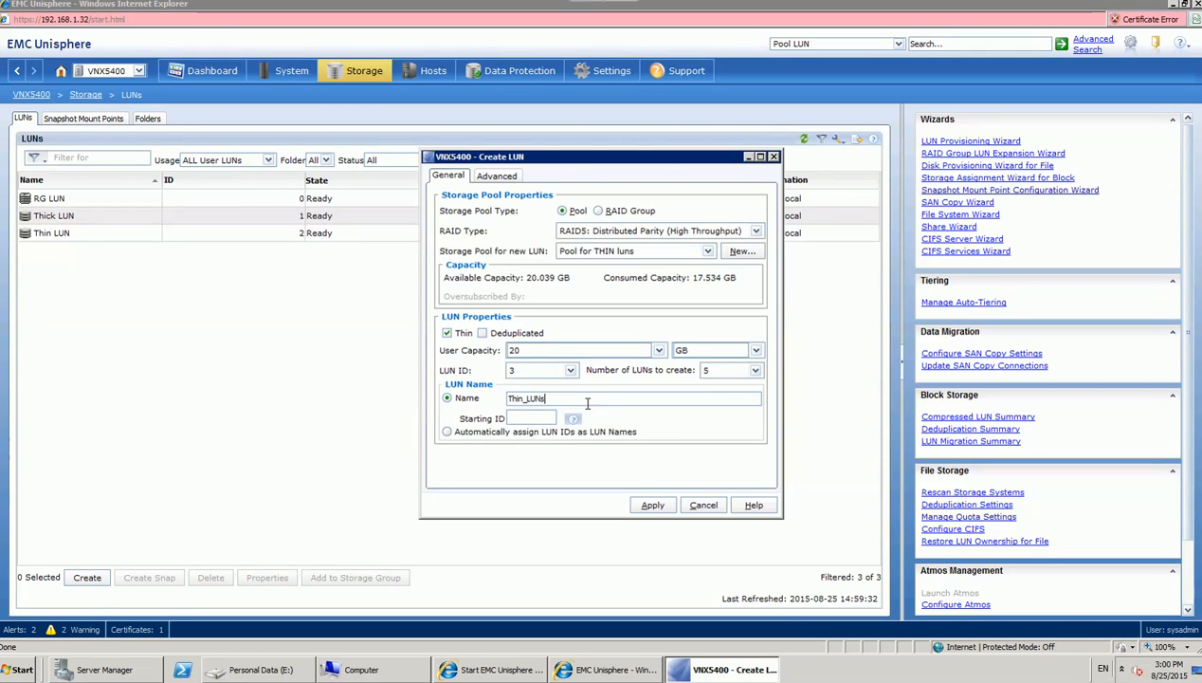
type("1")
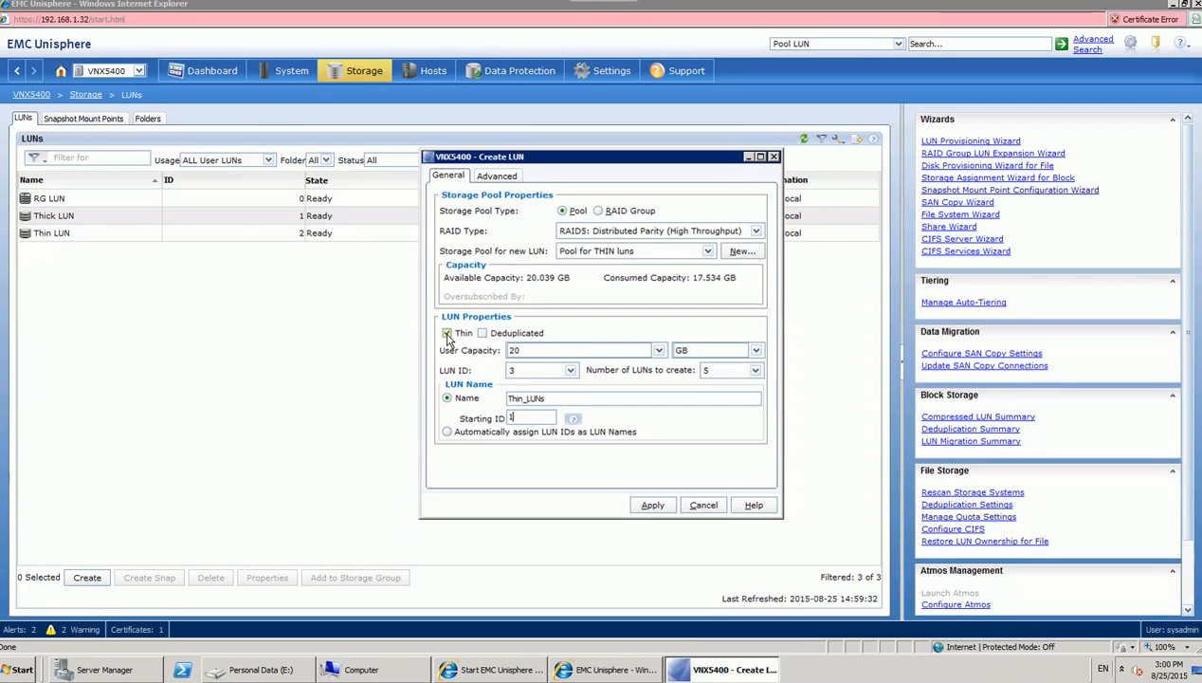
Step: Try to create the five 20 GB LUNs as thick LUNs by disabling the Thin option
left_click(447, 335)
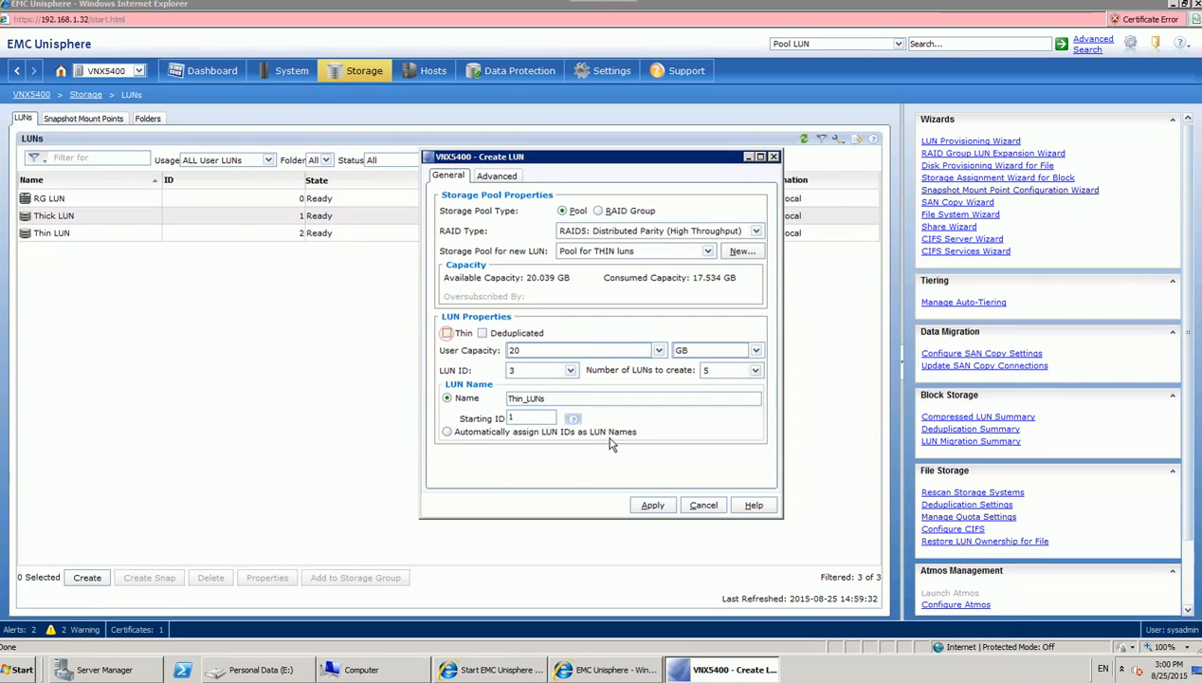
left_click(653, 506)
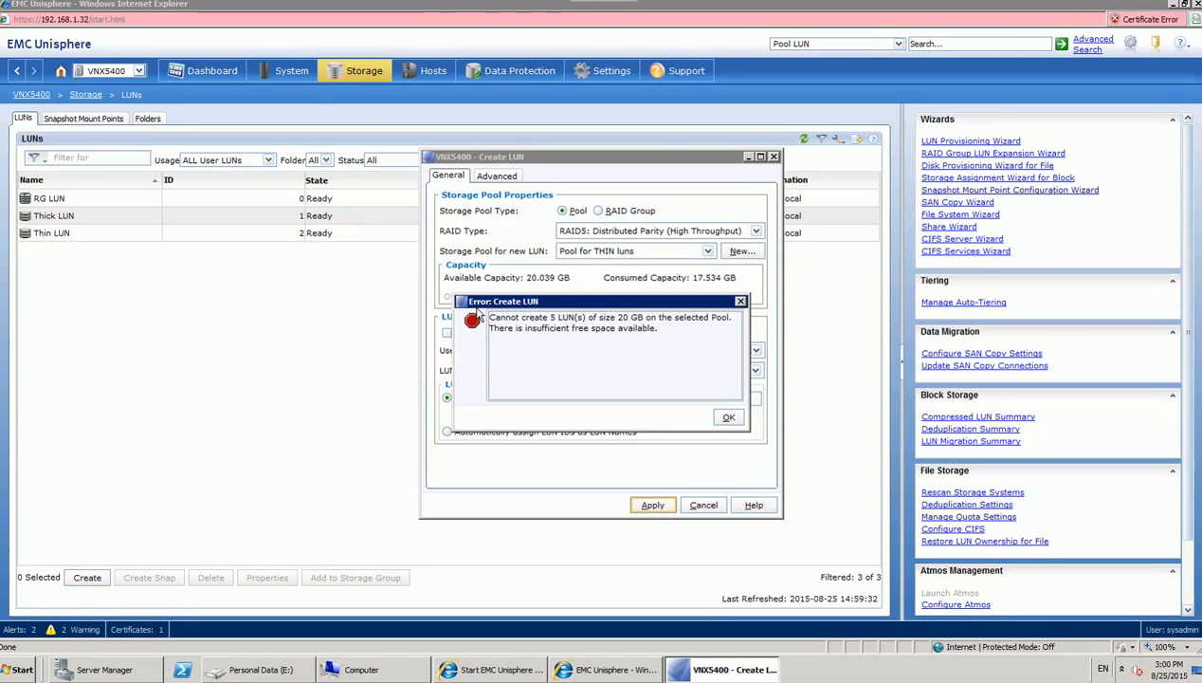
left_click_drag(607, 303, 611, 305)
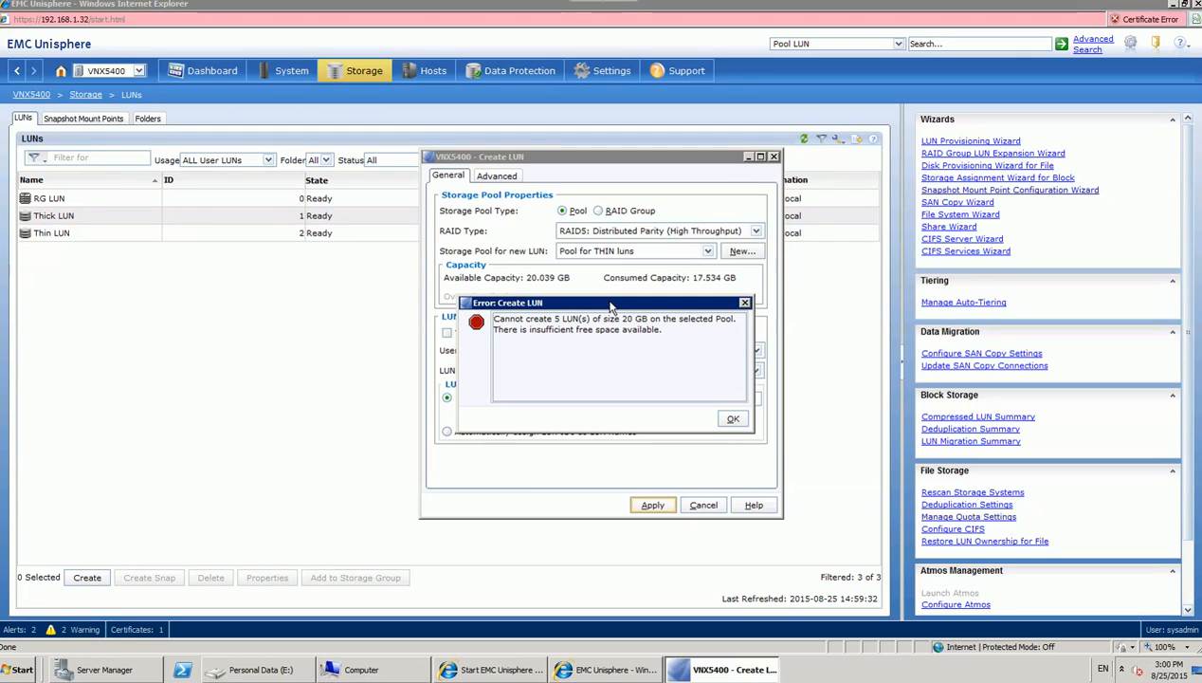
left_click(730, 418)
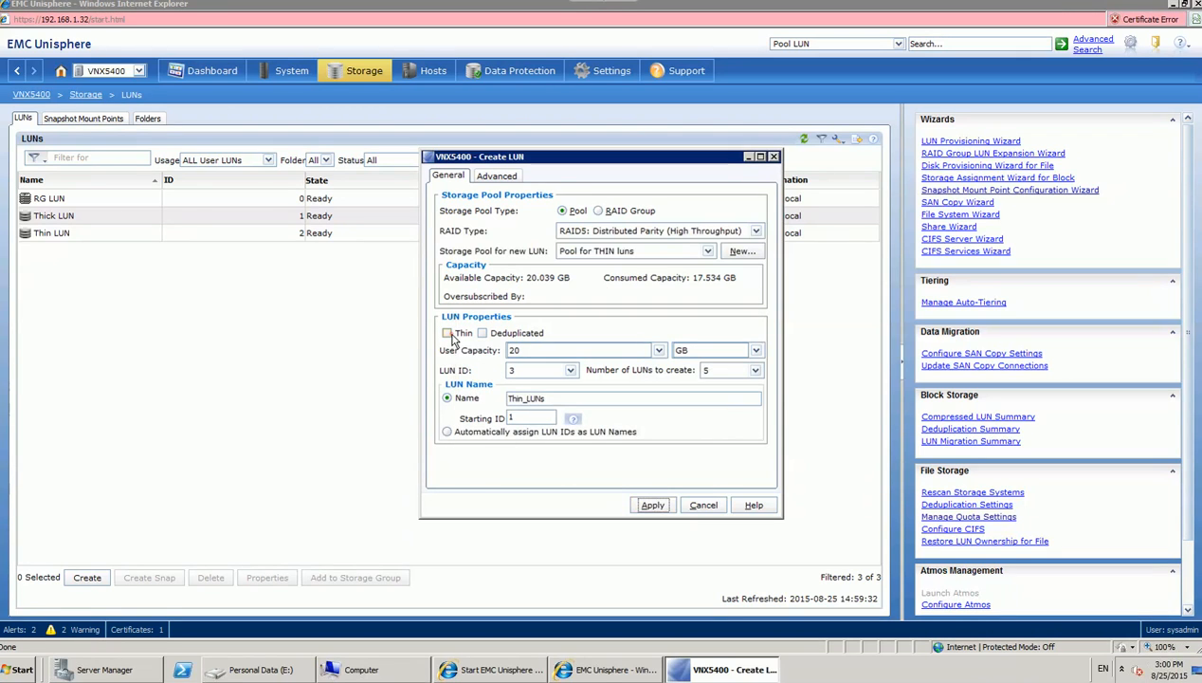
Step: Enable the Thin option again, create the five 20 GB LUNs and close the LUN creation dialog
left_click(446, 334)
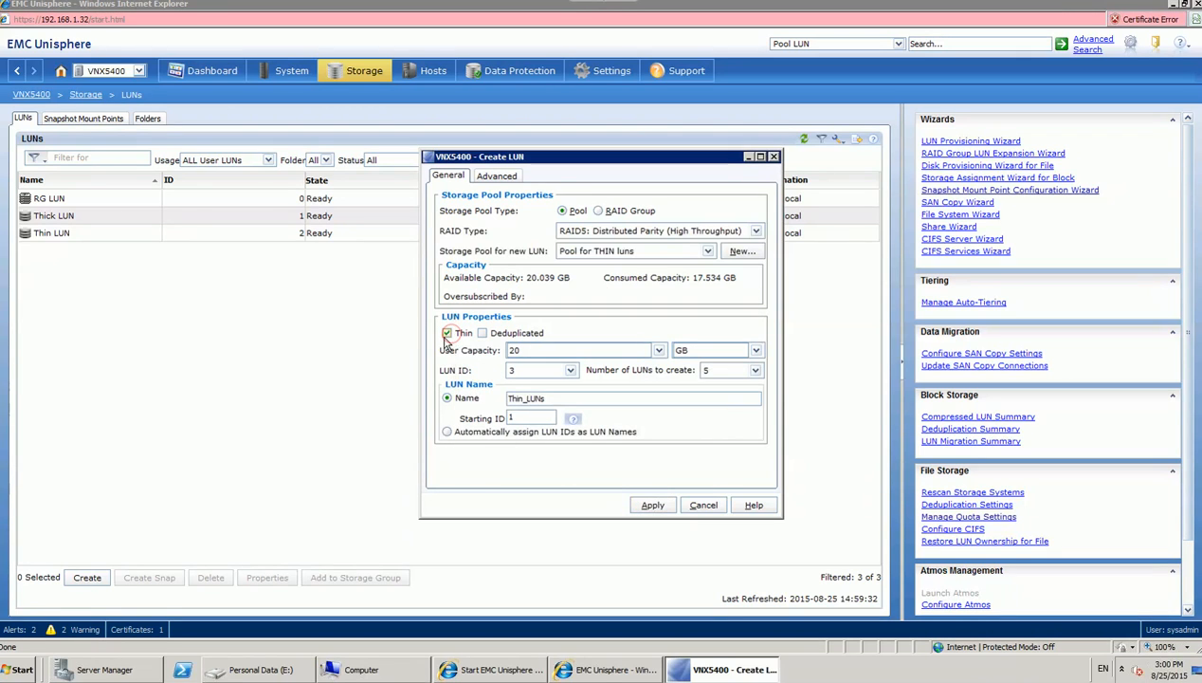
left_click(654, 509)
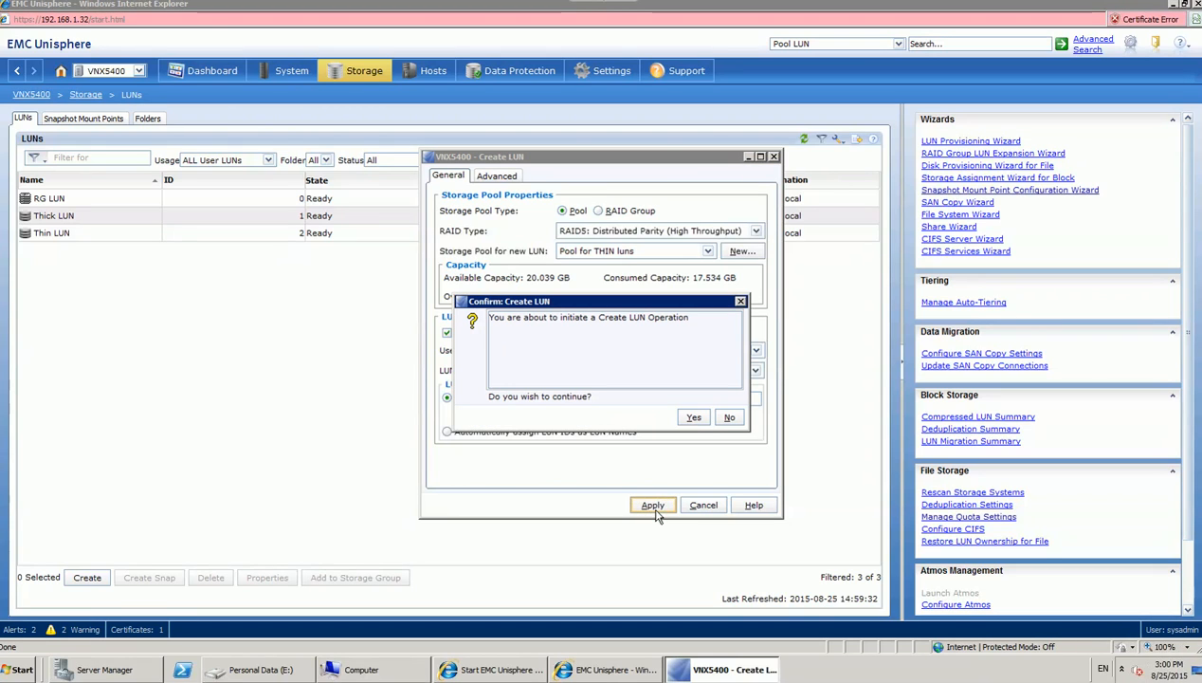
left_click(694, 417)
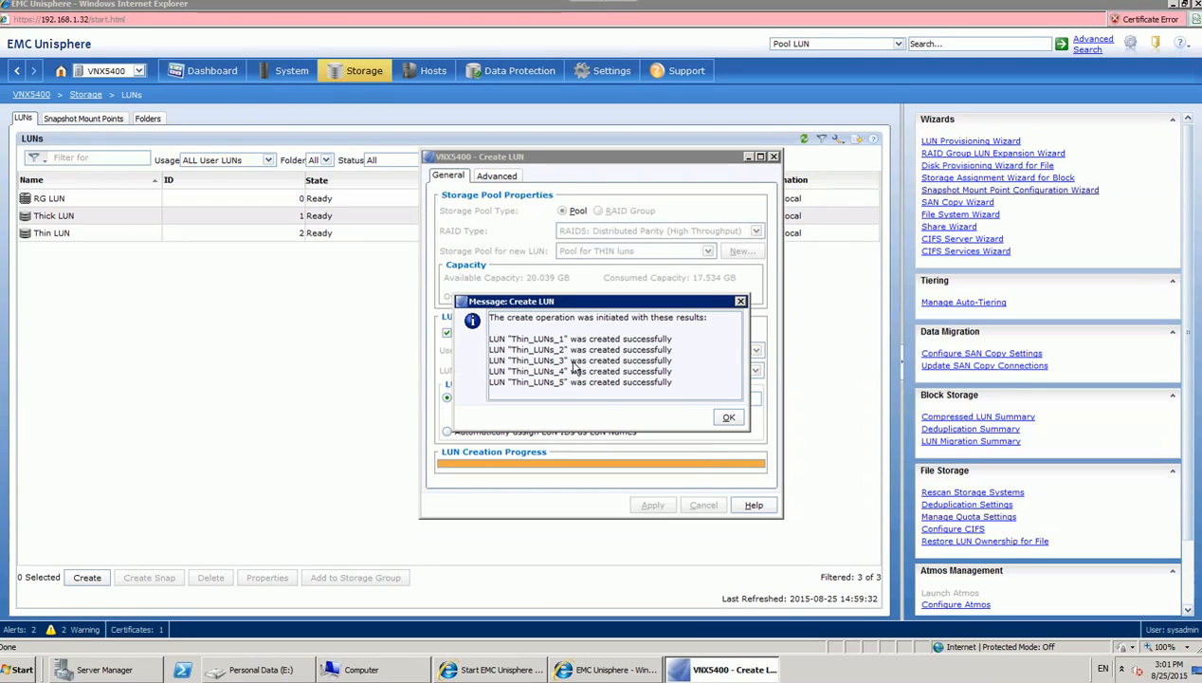
left_click(736, 421)
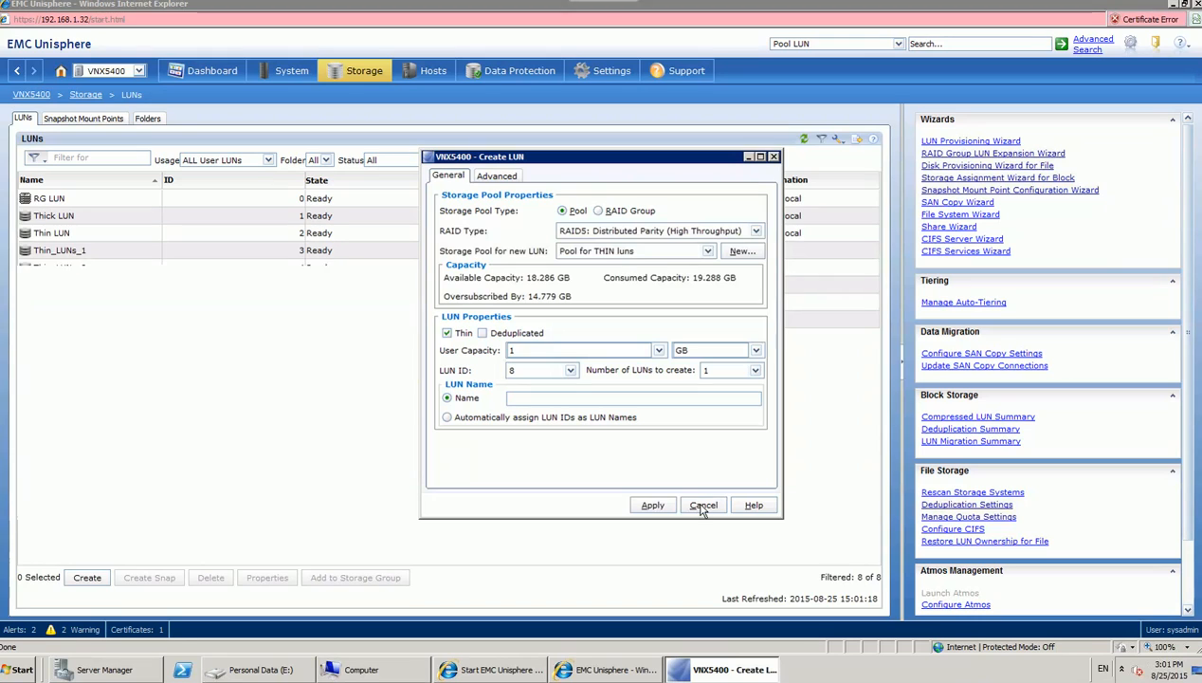
left_click(702, 505)
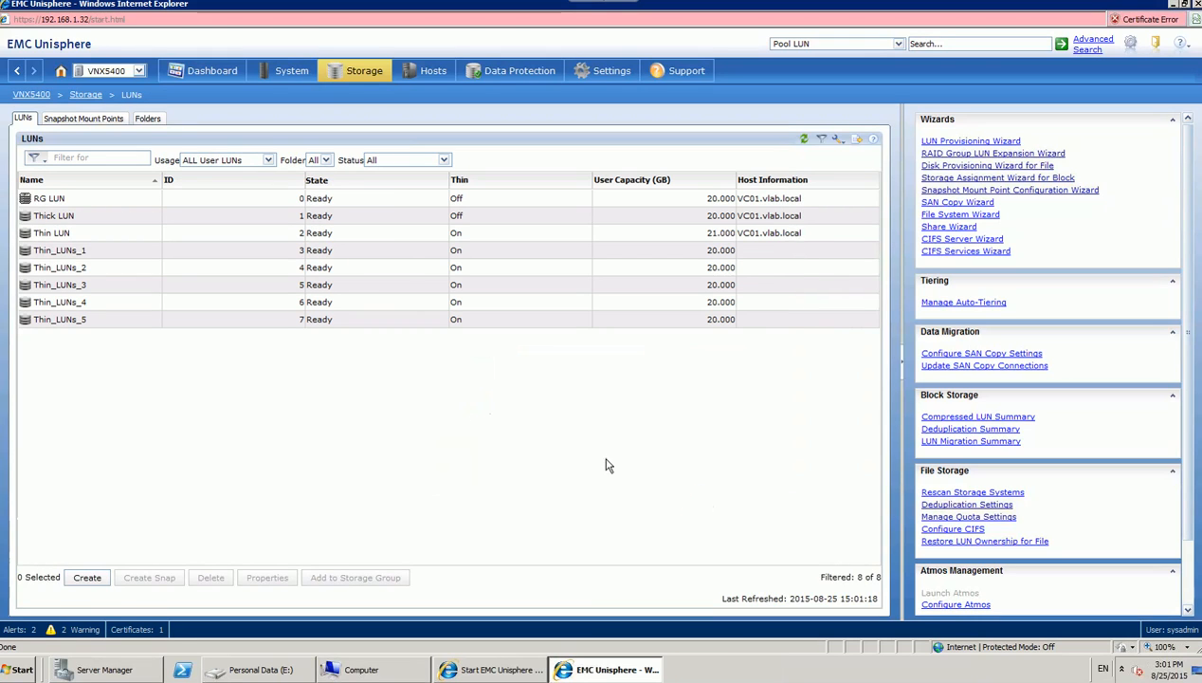
Step: Add the five LUNs Thin_LUNs_1 through Thin_LUNs_5 to the Windows SG storage group and confirm the operation
left_click(111, 254)
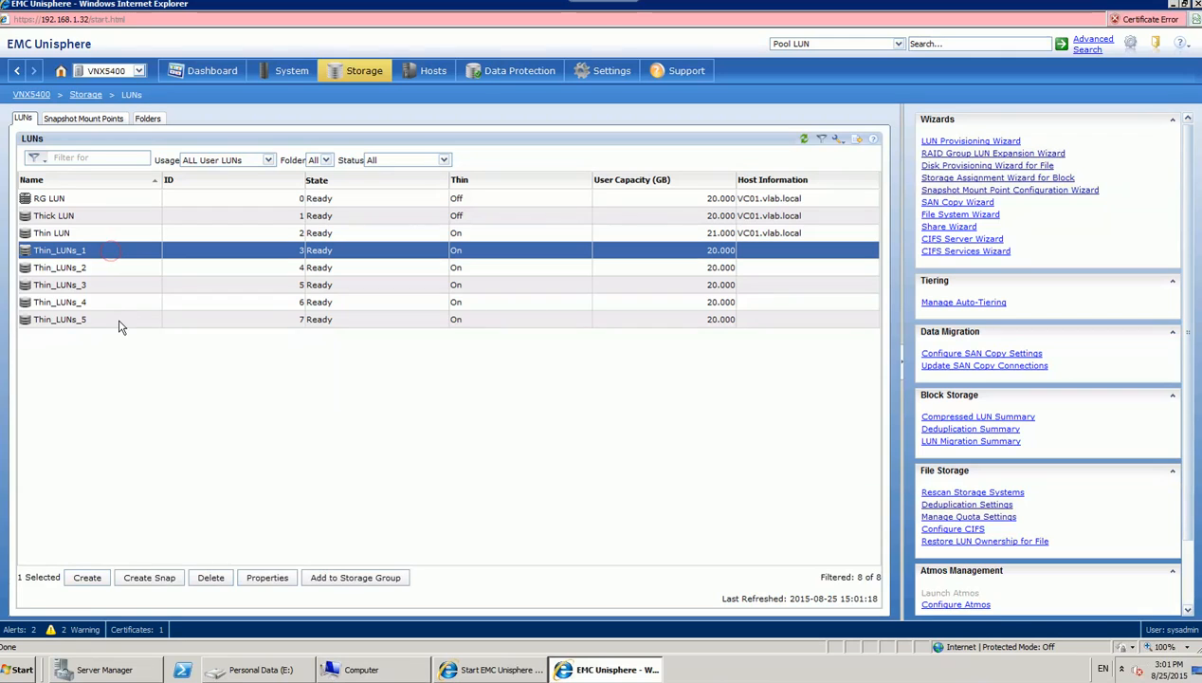
left_click(118, 320, "shift")
left_click(348, 577)
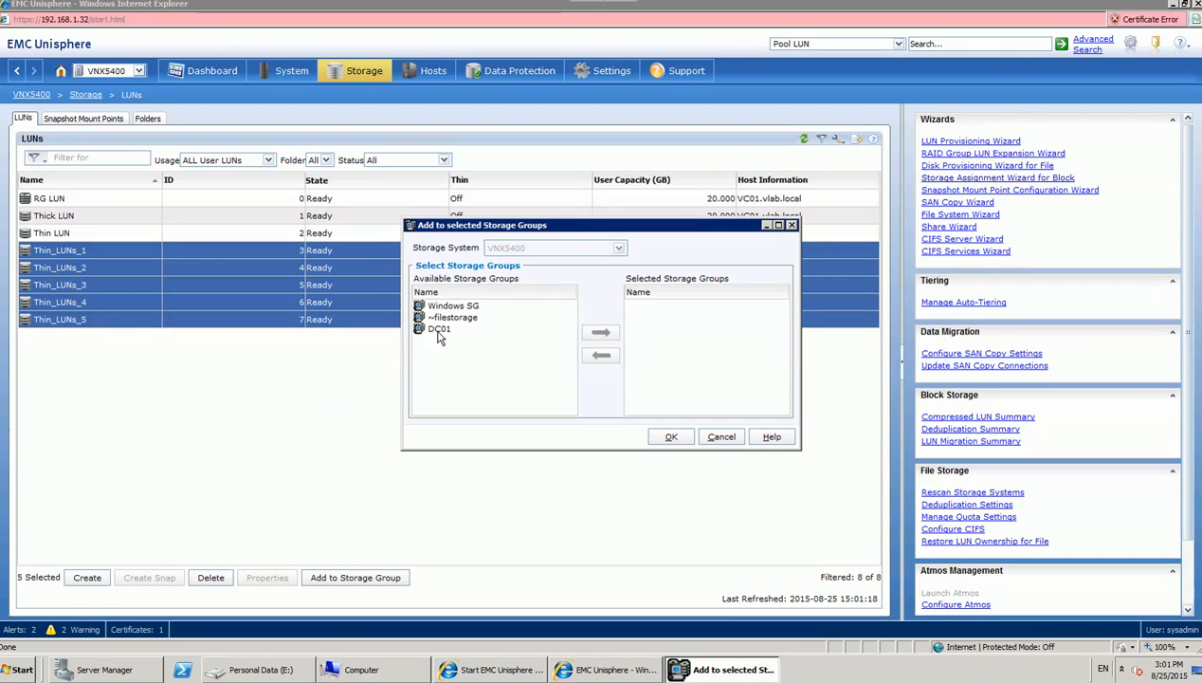
left_click(454, 306)
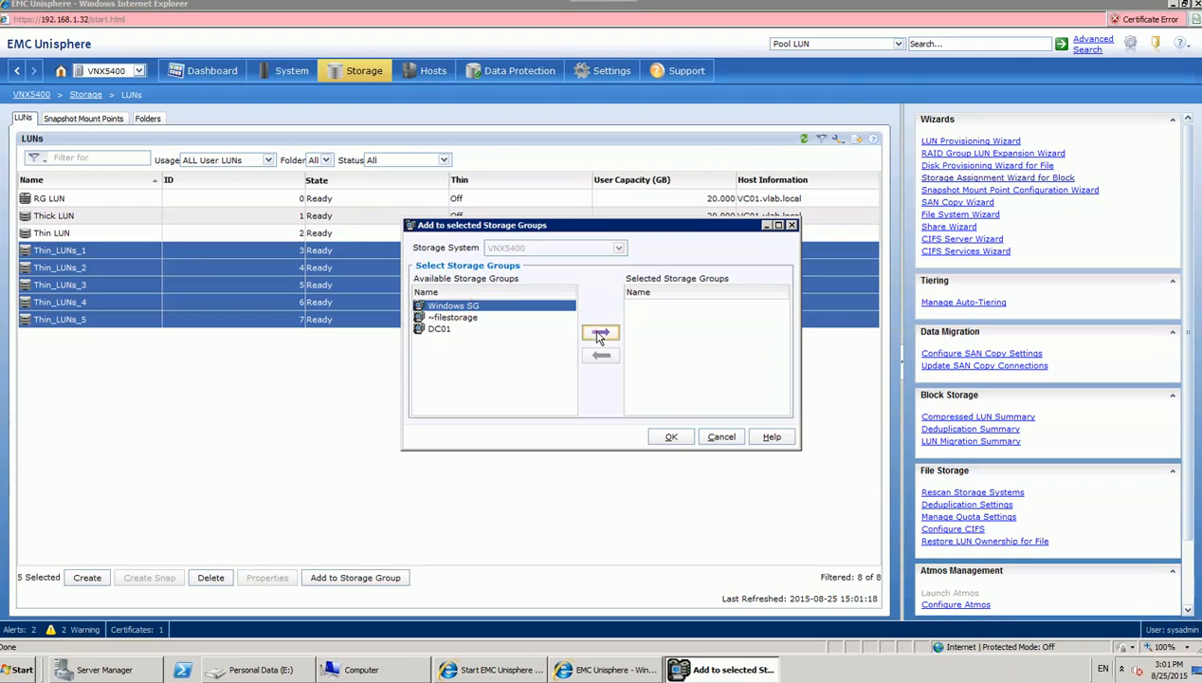
left_click(600, 332)
left_click(673, 438)
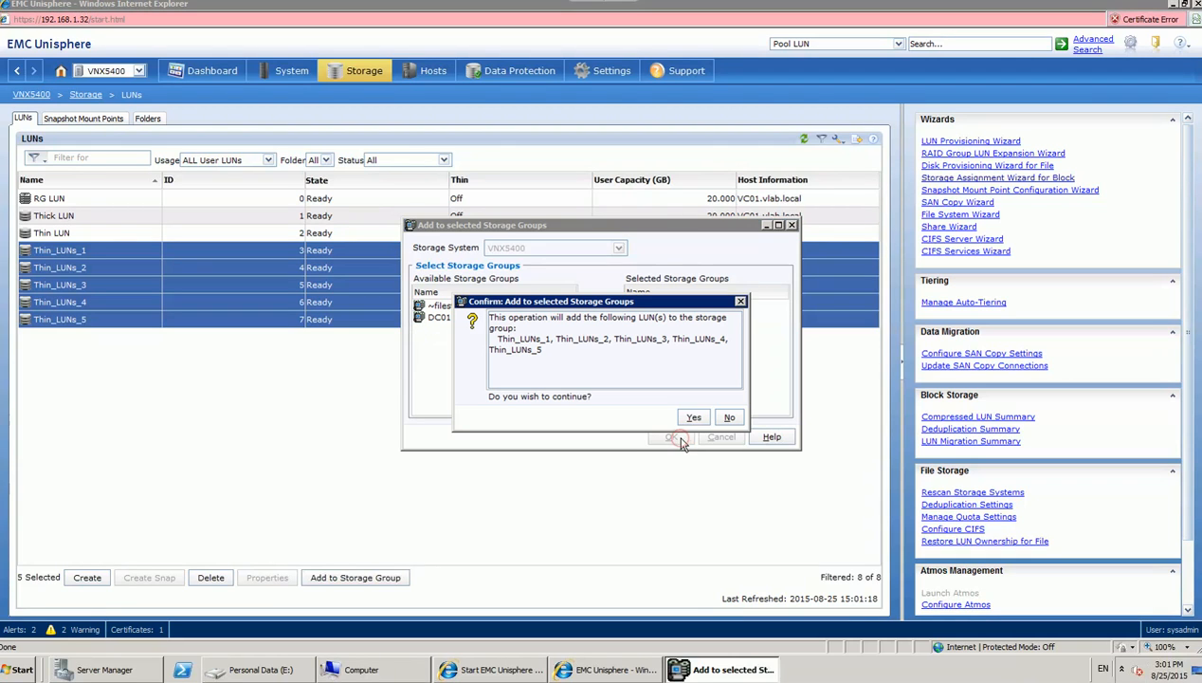
left_click(694, 416)
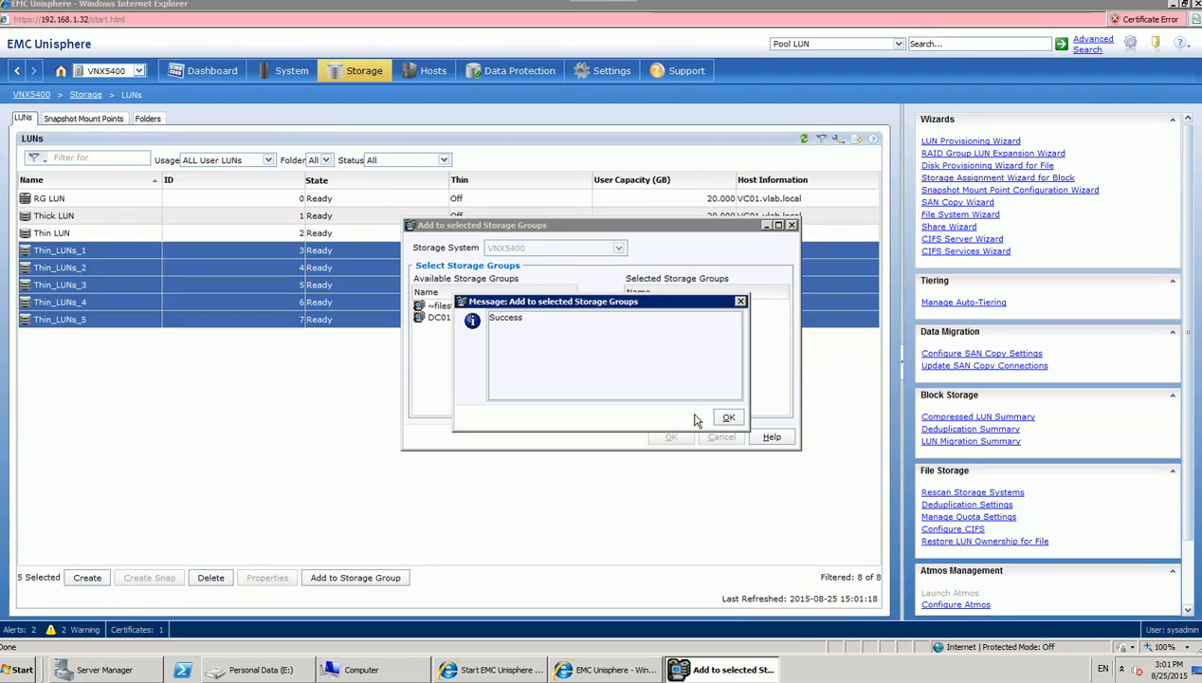
left_click(728, 417)
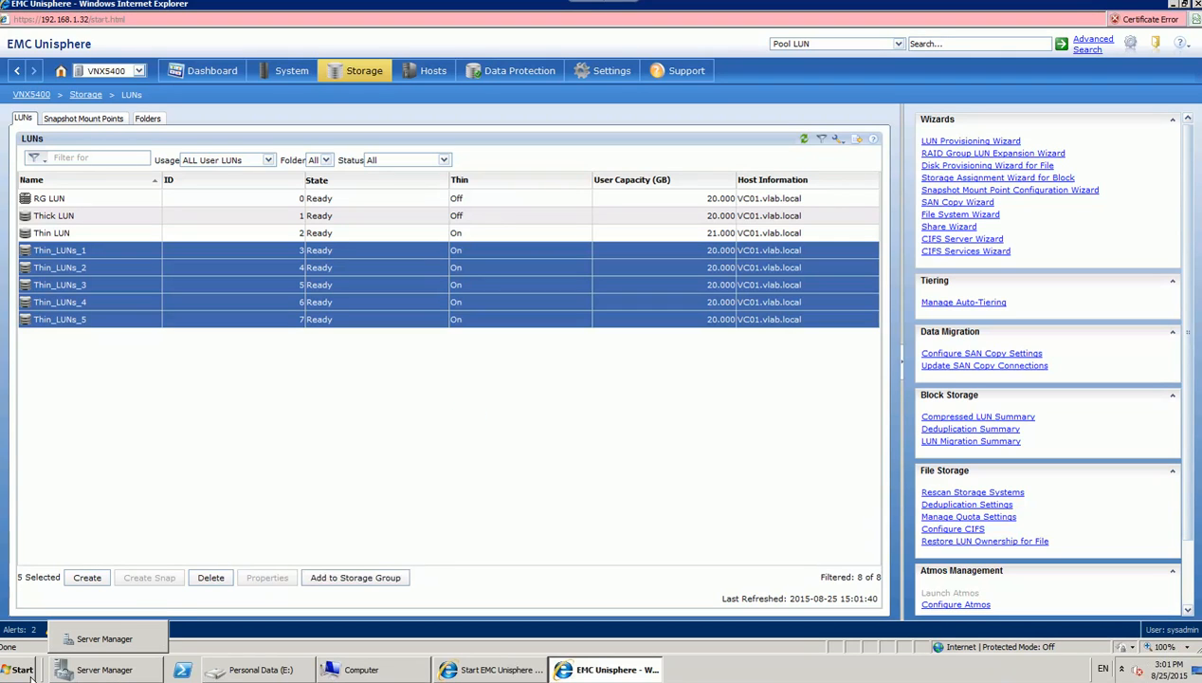
Step: Switch to Server Manager, rescan the disks in Disk Management and review the newly presented unallocated disks 4 to 8
left_click(91, 671)
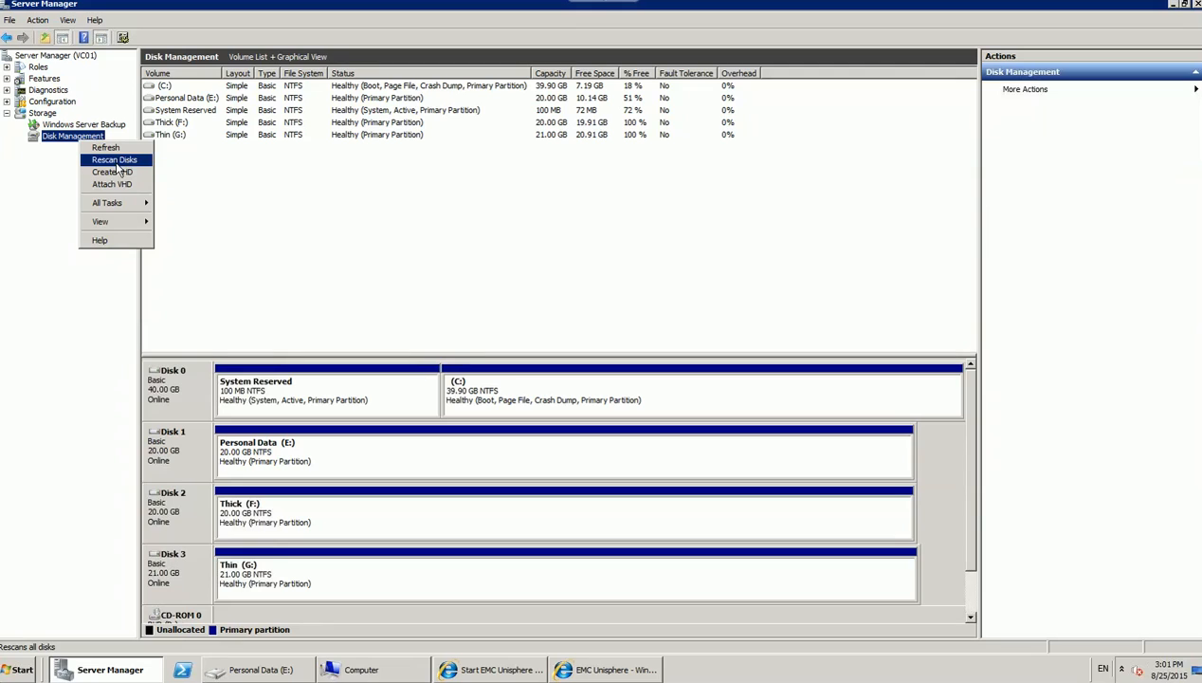
left_click(116, 162)
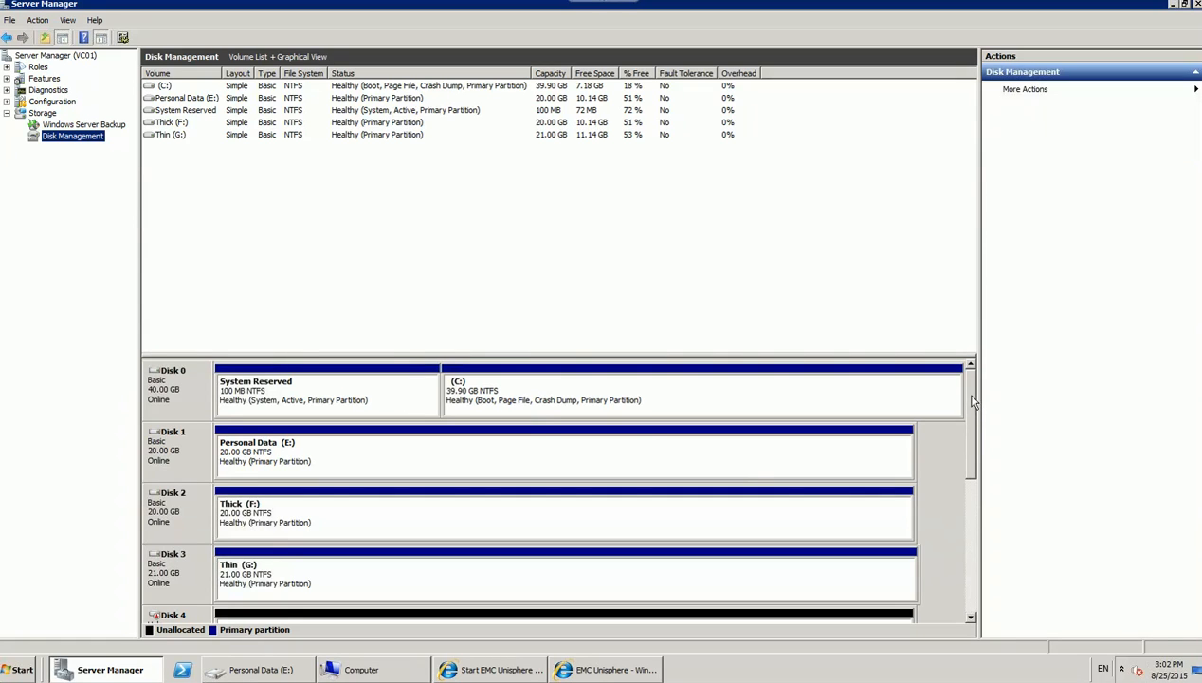
left_click_drag(974, 402, 960, 518)
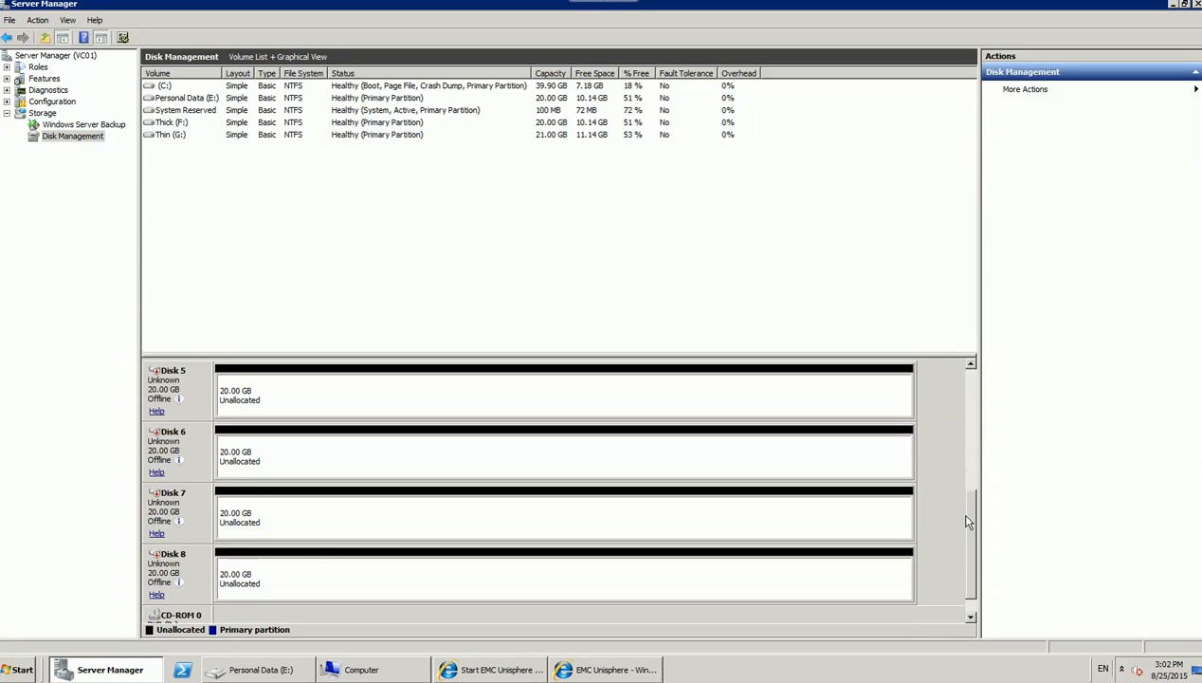
left_click(328, 572)
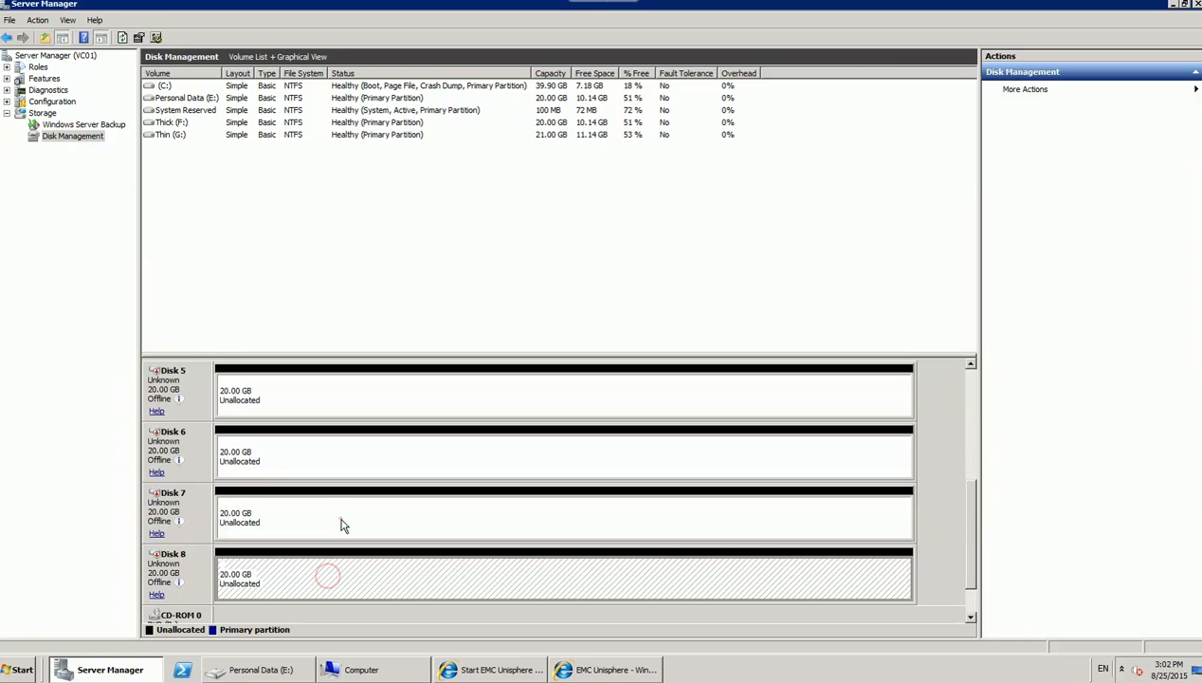
left_click(340, 516)
left_click(348, 457)
left_click(383, 406)
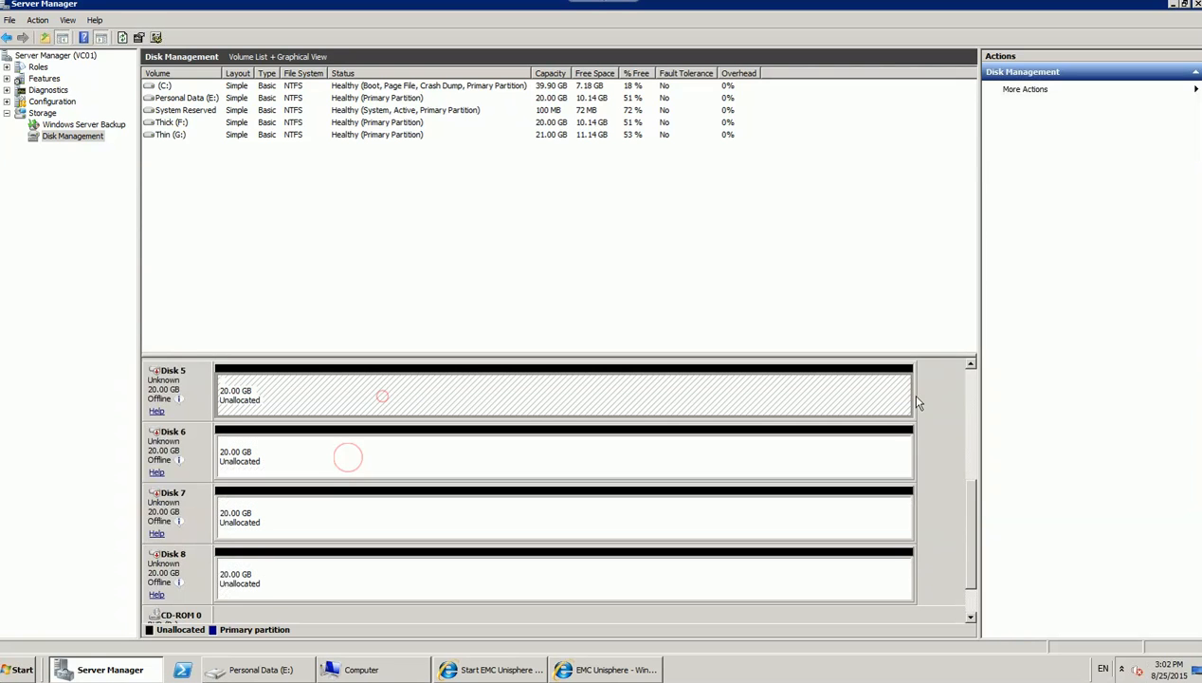
left_click(970, 364)
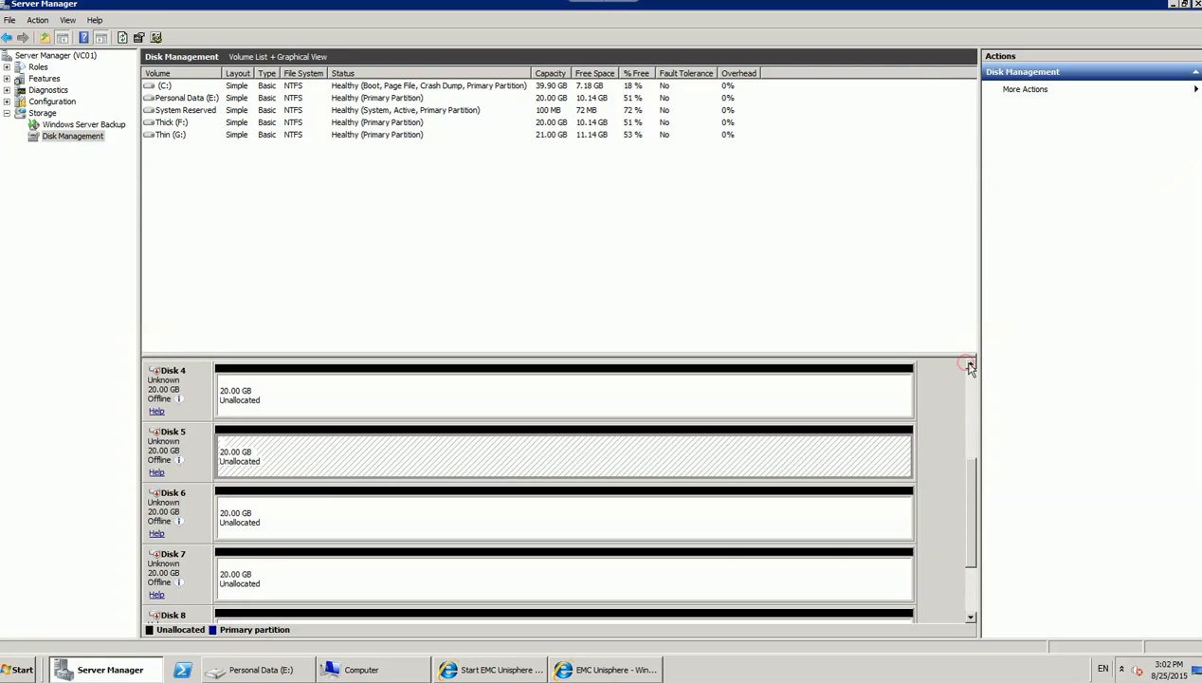
left_click(701, 404)
Step: Bring Disks 4, 5, 6, 7 and 8 online in Disk Management
right_click(278, 396)
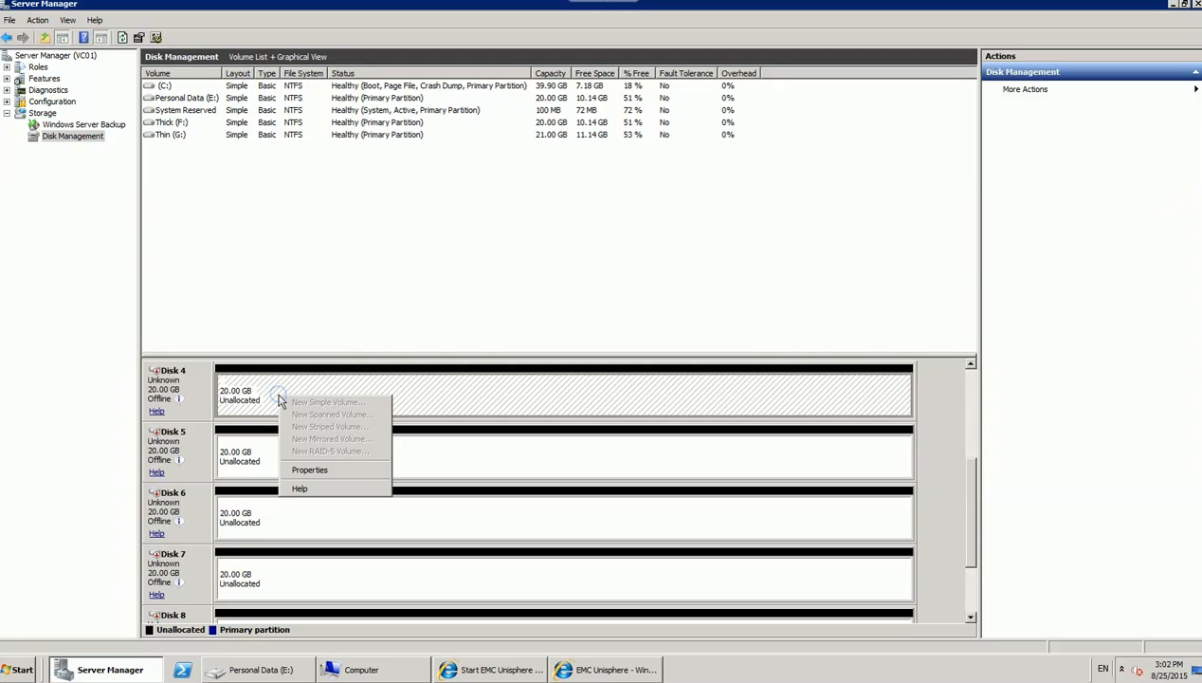
right_click(187, 380)
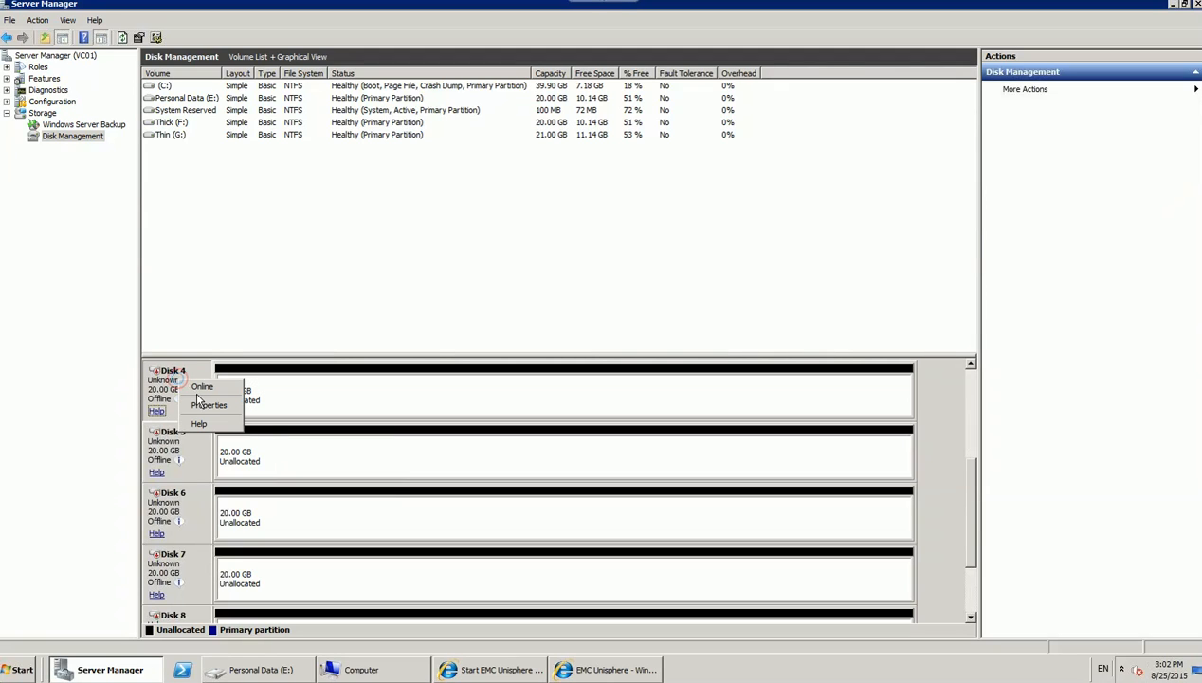
left_click(202, 388)
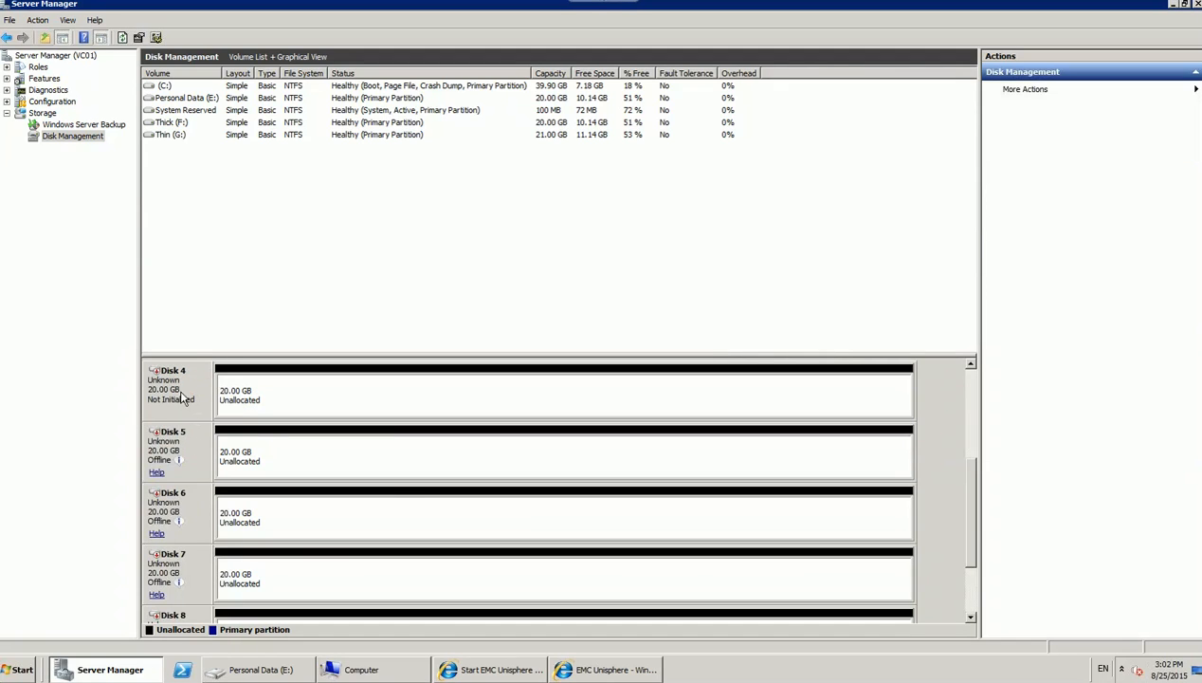
right_click(193, 440)
left_click(204, 444)
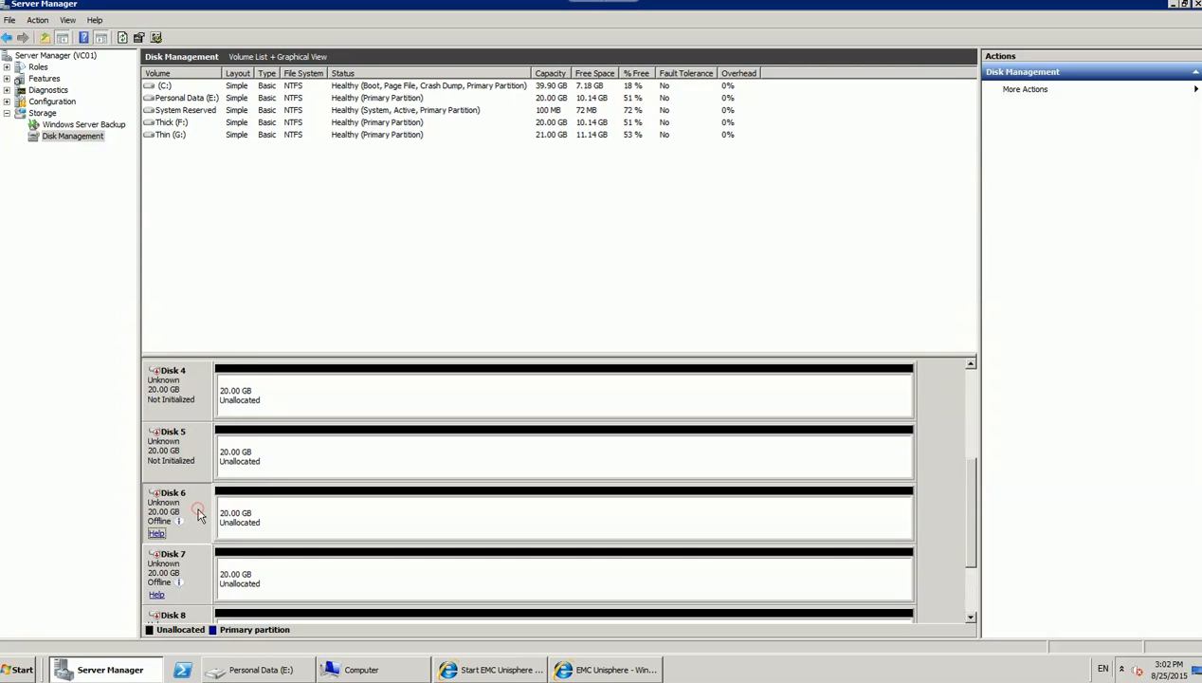
right_click(195, 501)
left_click(208, 512)
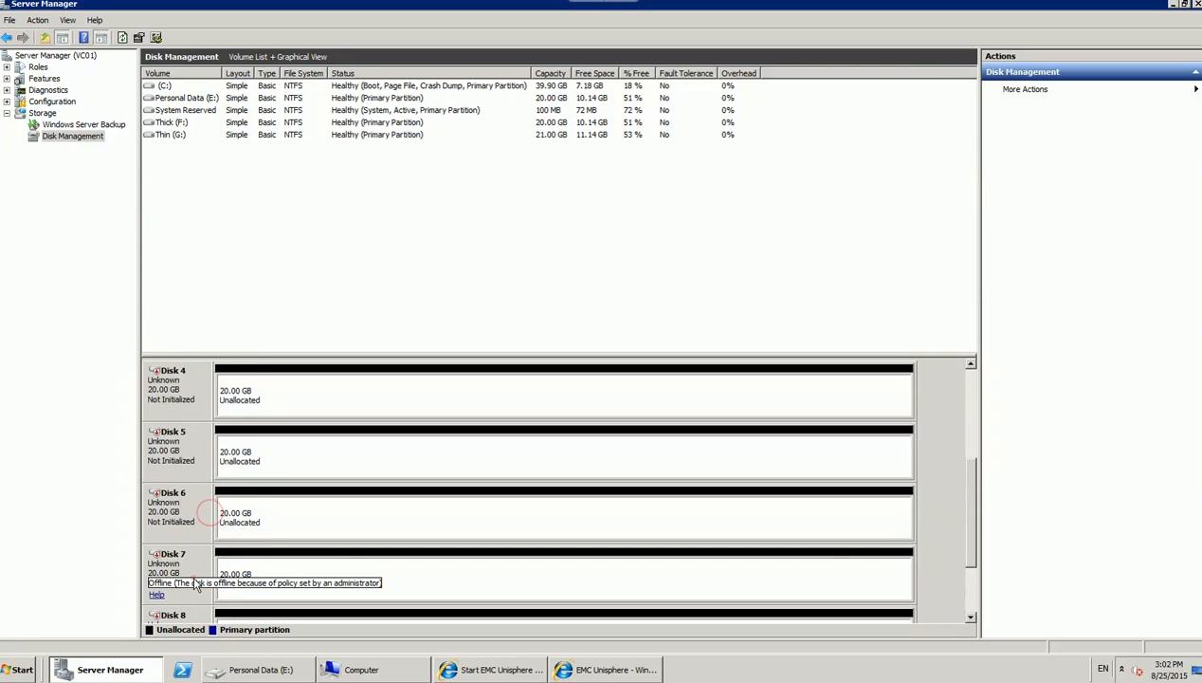
right_click(196, 571)
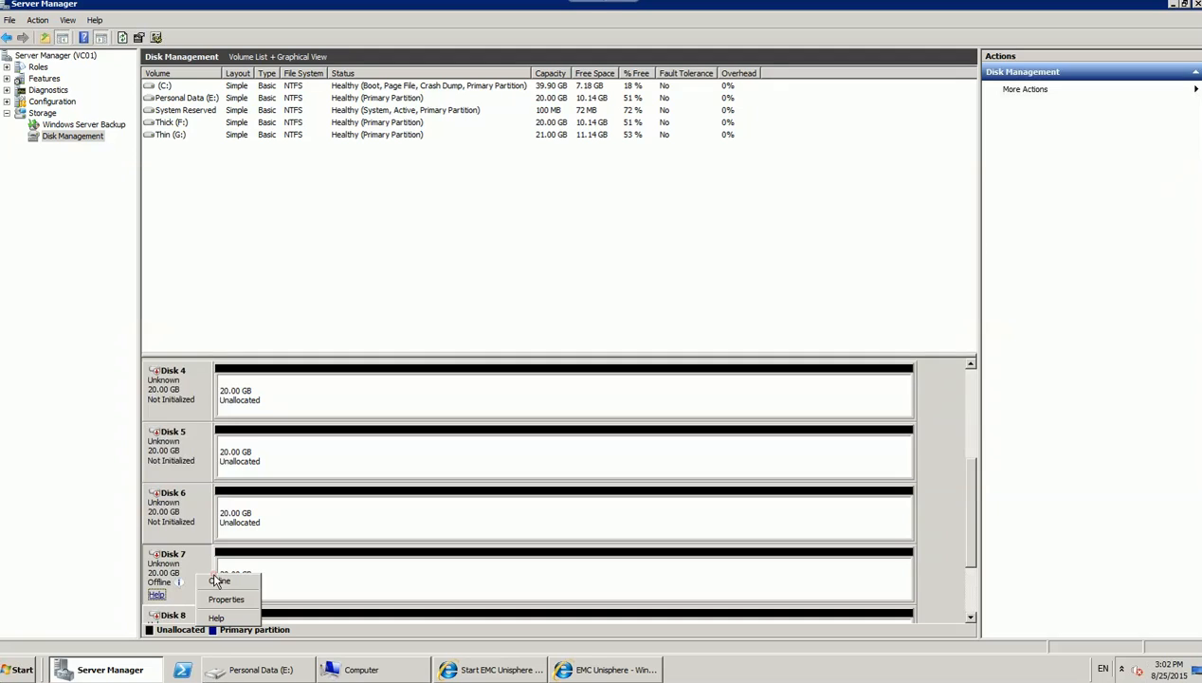
left_click(220, 582)
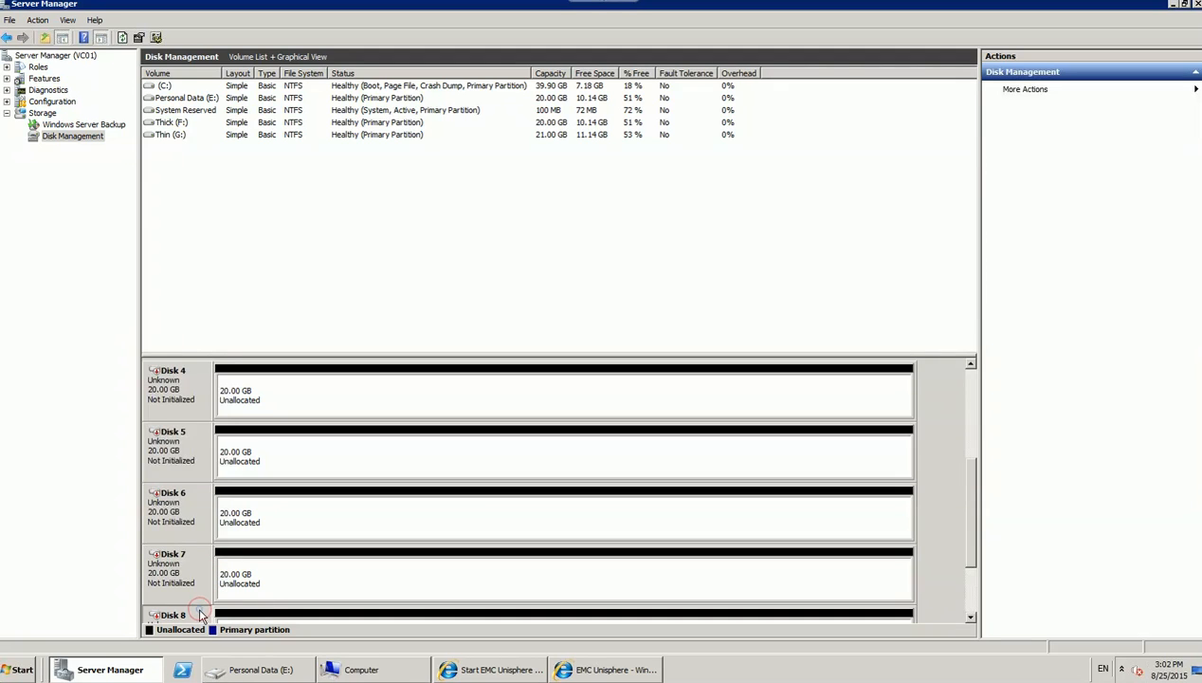
right_click(200, 614)
left_click(220, 563)
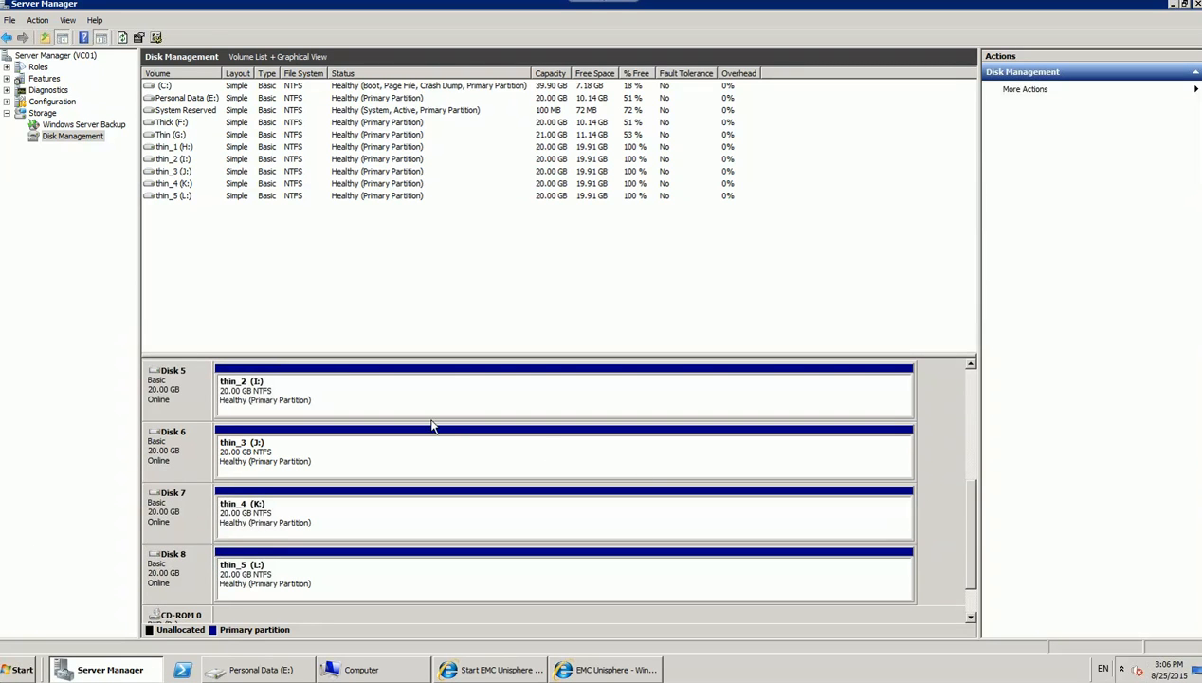
Step: Review the new thin volumes, then compare the free space of Thin (G:) and thin_1 through thin_5 in the Computer window
left_click(449, 395)
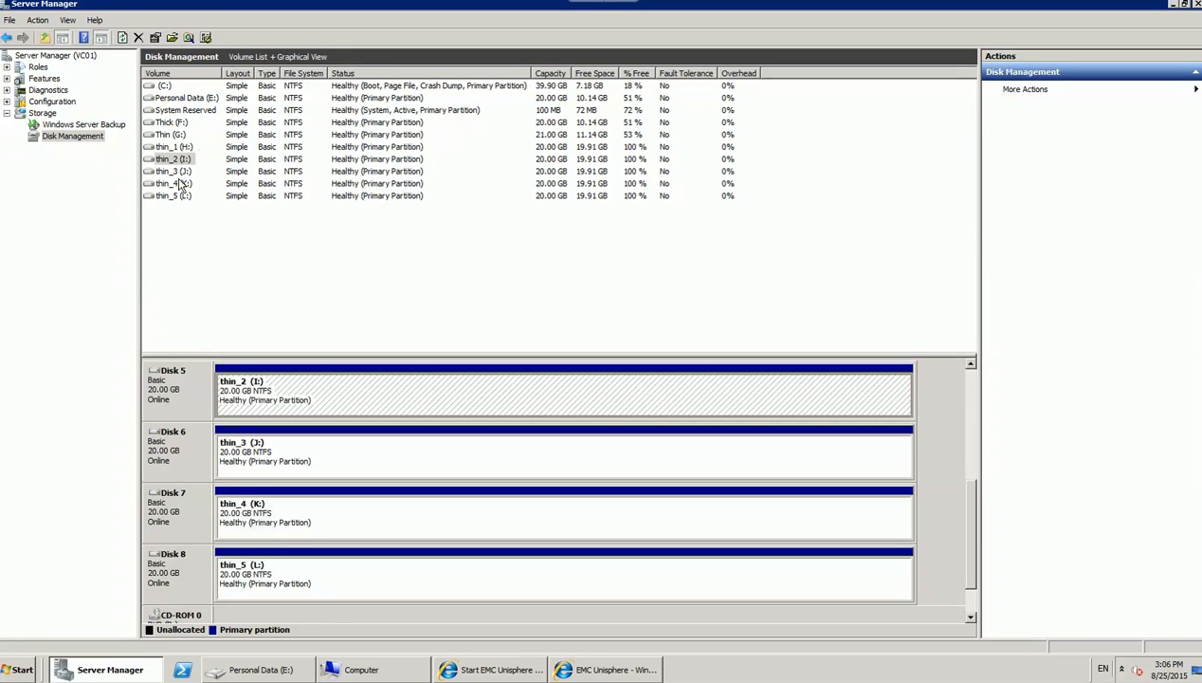
left_click(346, 267)
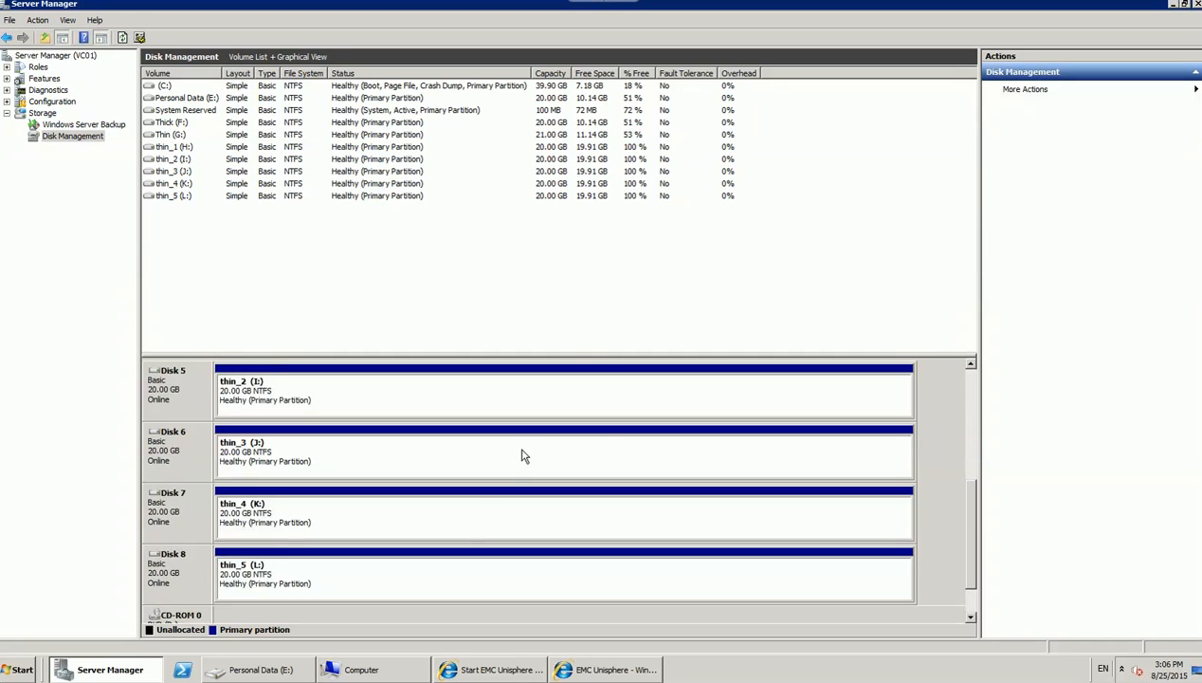
left_click(399, 675)
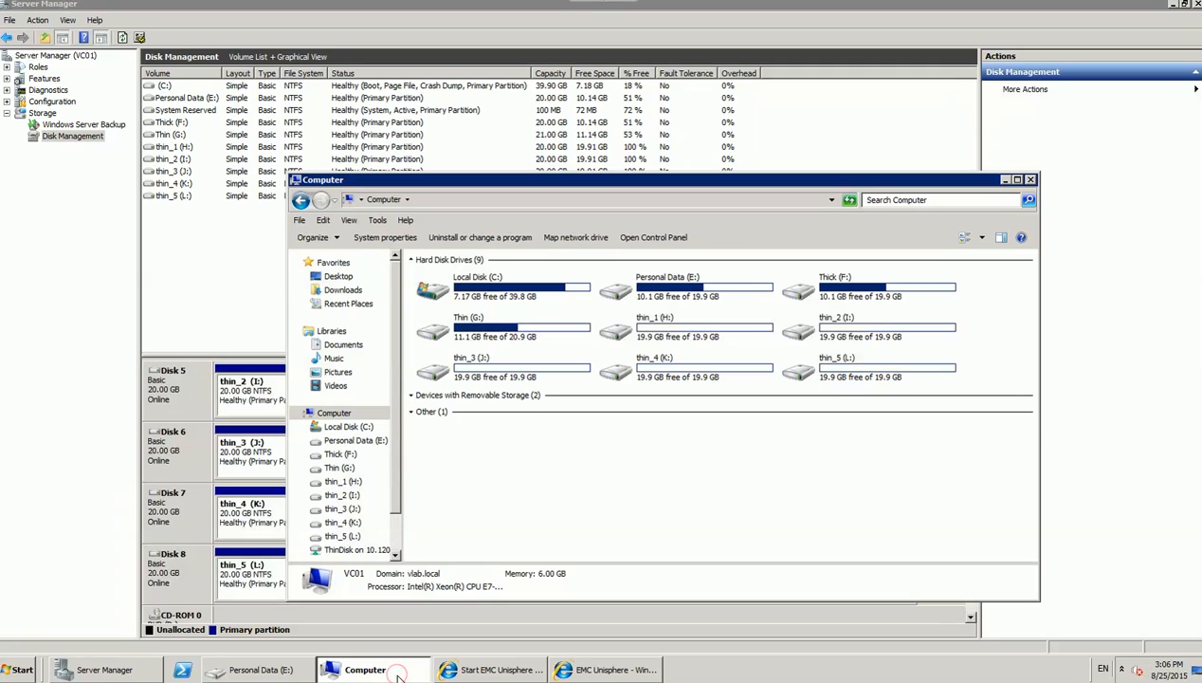
left_click(569, 485)
left_click(725, 325)
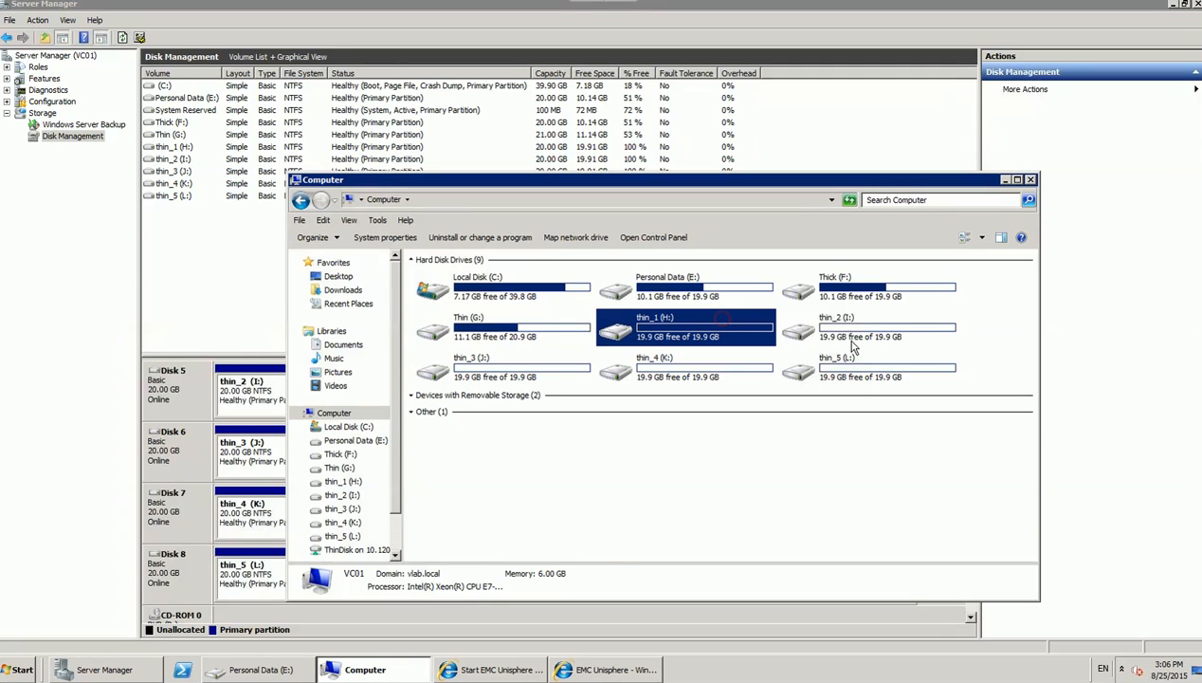
left_click(844, 340, "ctrl")
left_click(503, 370, "ctrl")
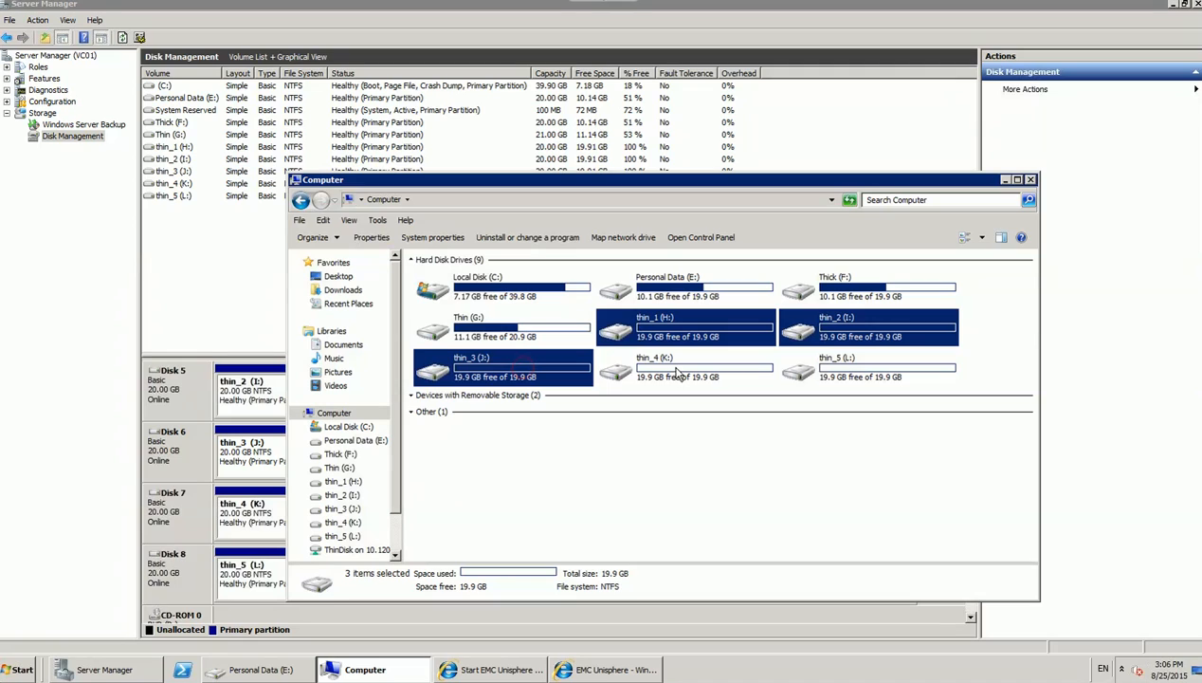
left_click(669, 369, "ctrl")
left_click(852, 378, "ctrl")
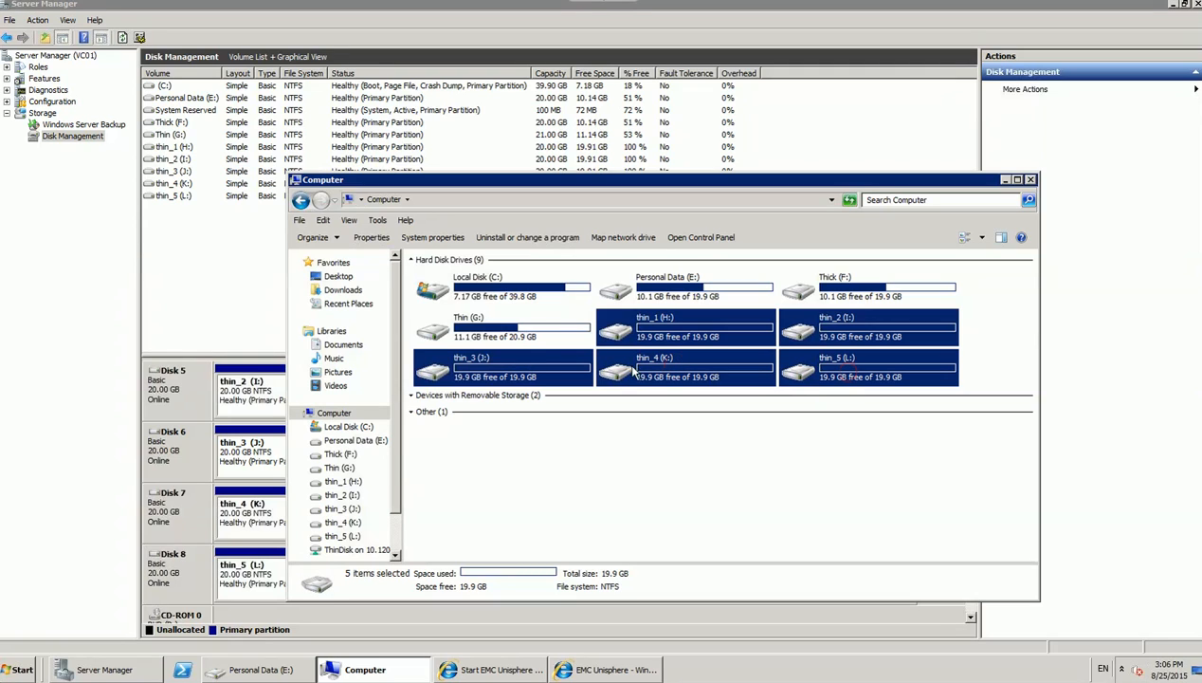
left_click(518, 322, "ctrl")
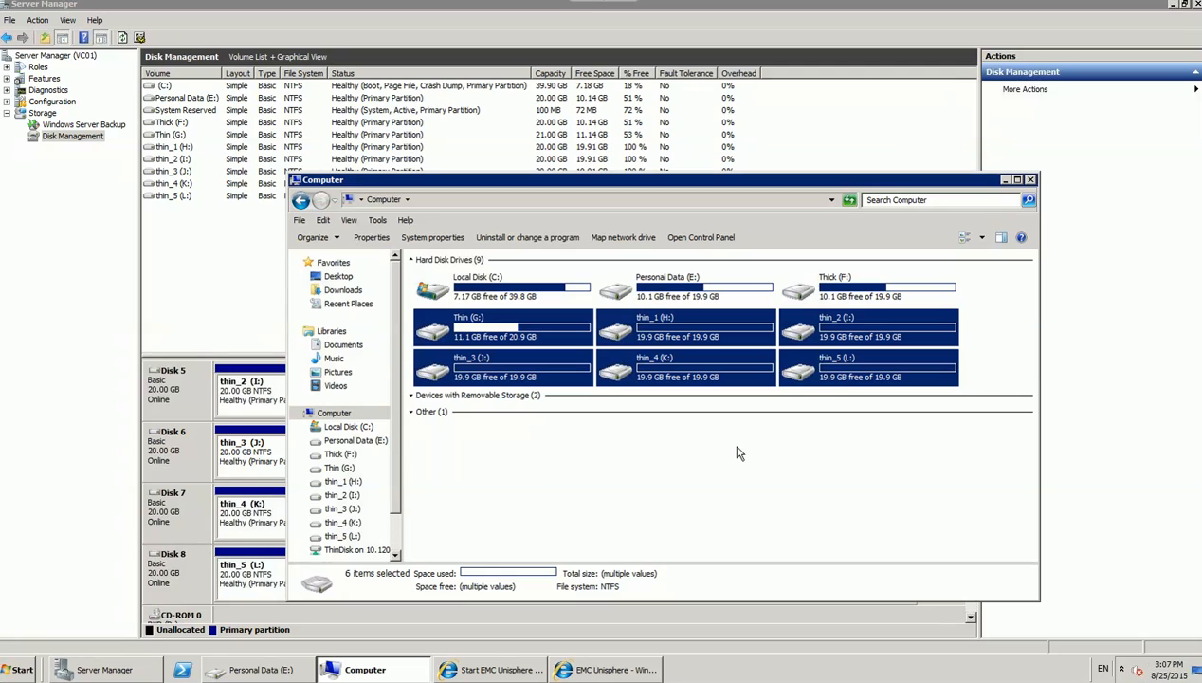
left_click(634, 485)
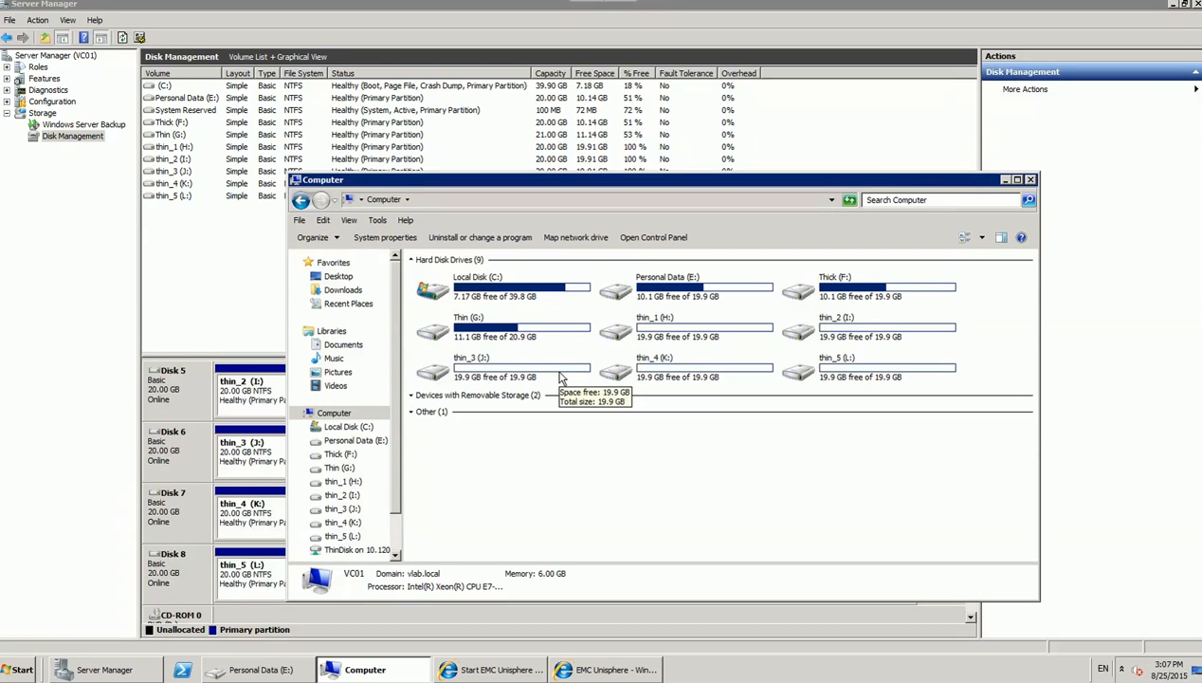
Step: Return to Unisphere and examine the consumed and subscribed capacity and the LUNs of the storage pool "Pool for THIN luns"
left_click(611, 670)
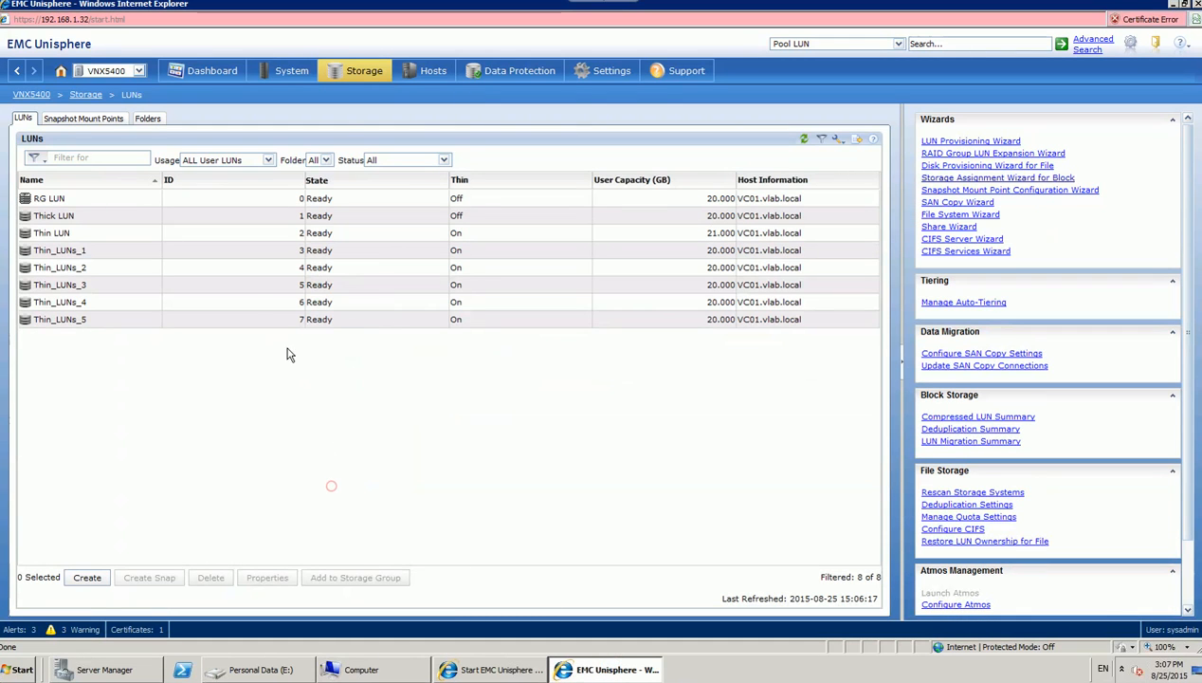
mouse_move(349, 72)
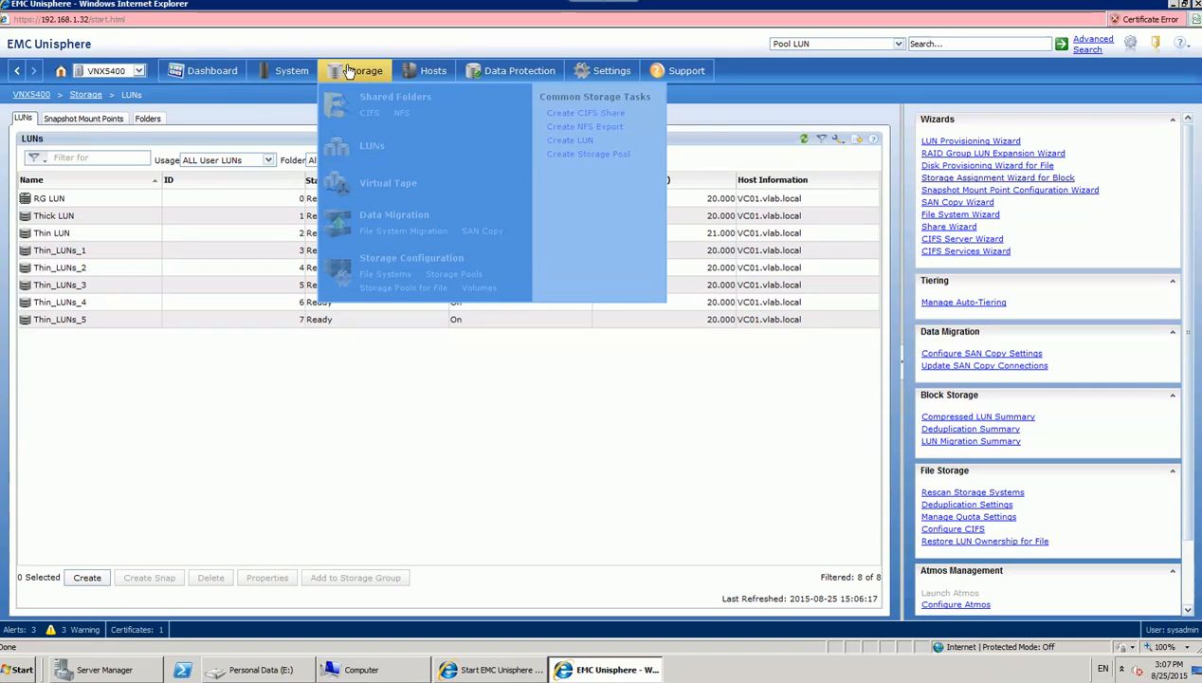
left_click(443, 275)
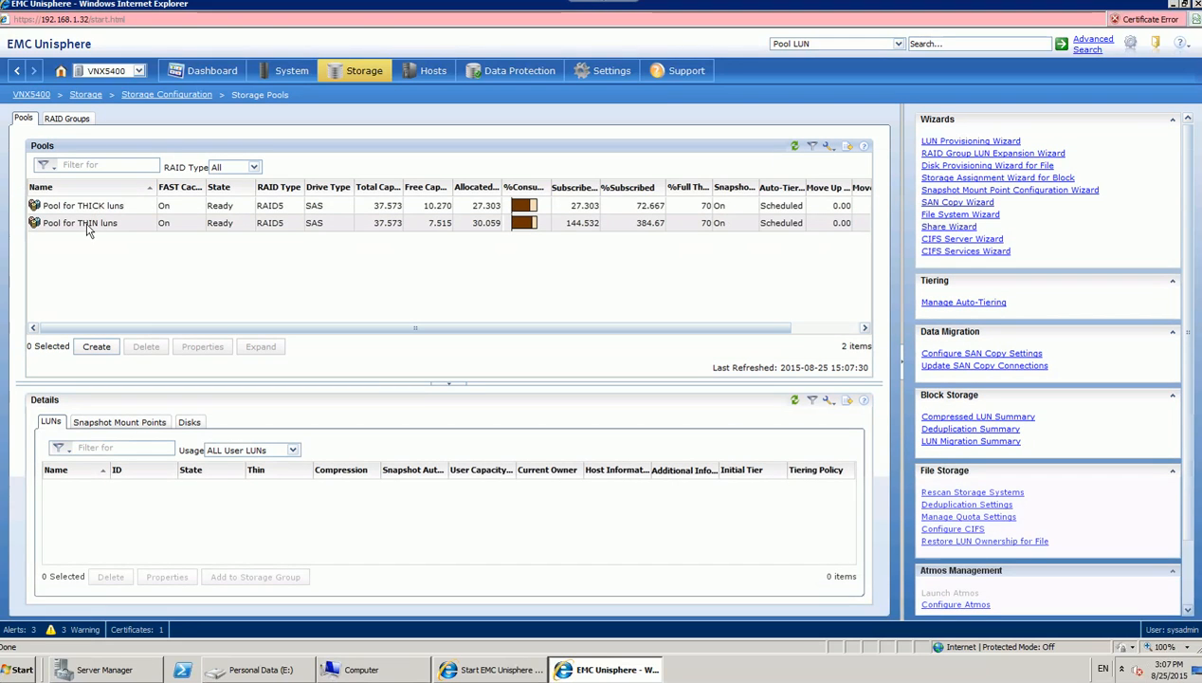
left_click(76, 224)
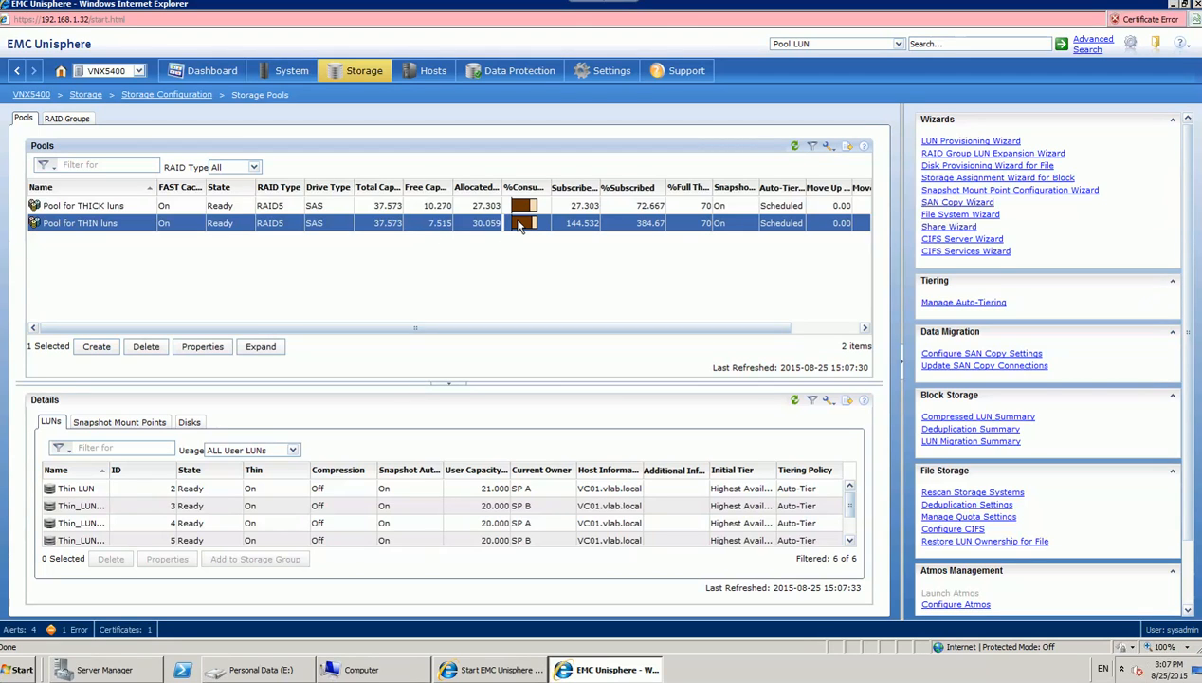
mouse_move(520, 225)
left_click(349, 525)
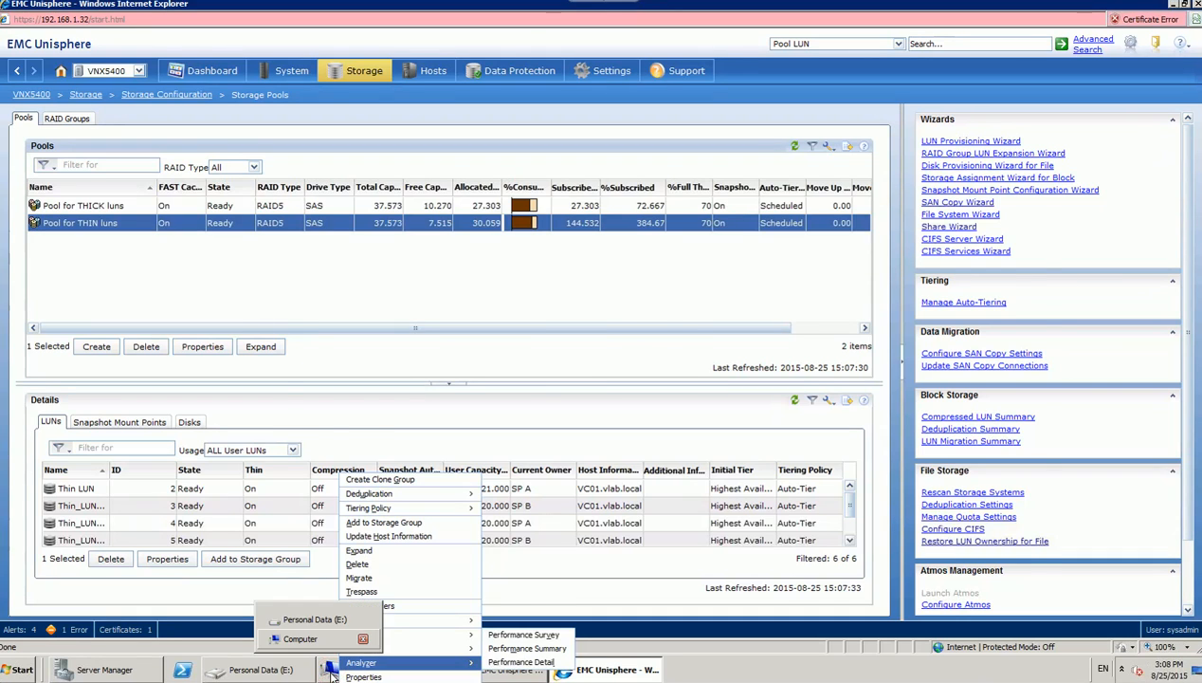
Step: Switch to the Computer window and compare the free space of thin_1 through thin_5 with the capacity of "Pool for THIN luns"
left_click(333, 675)
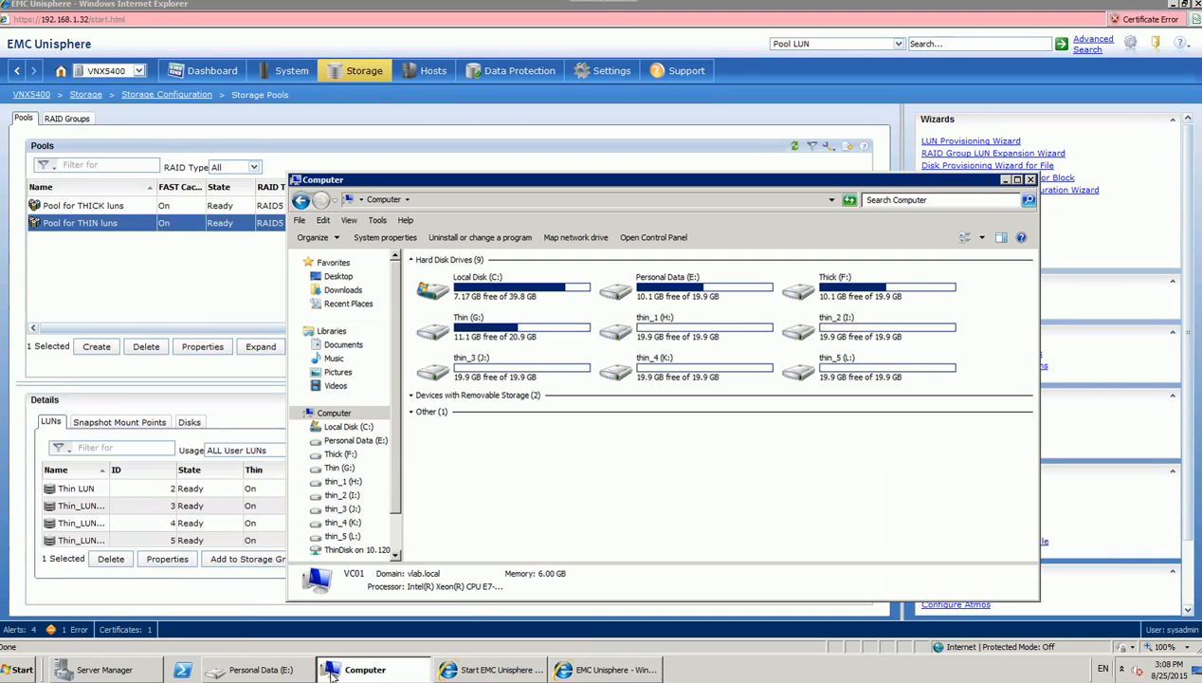
left_click(710, 332)
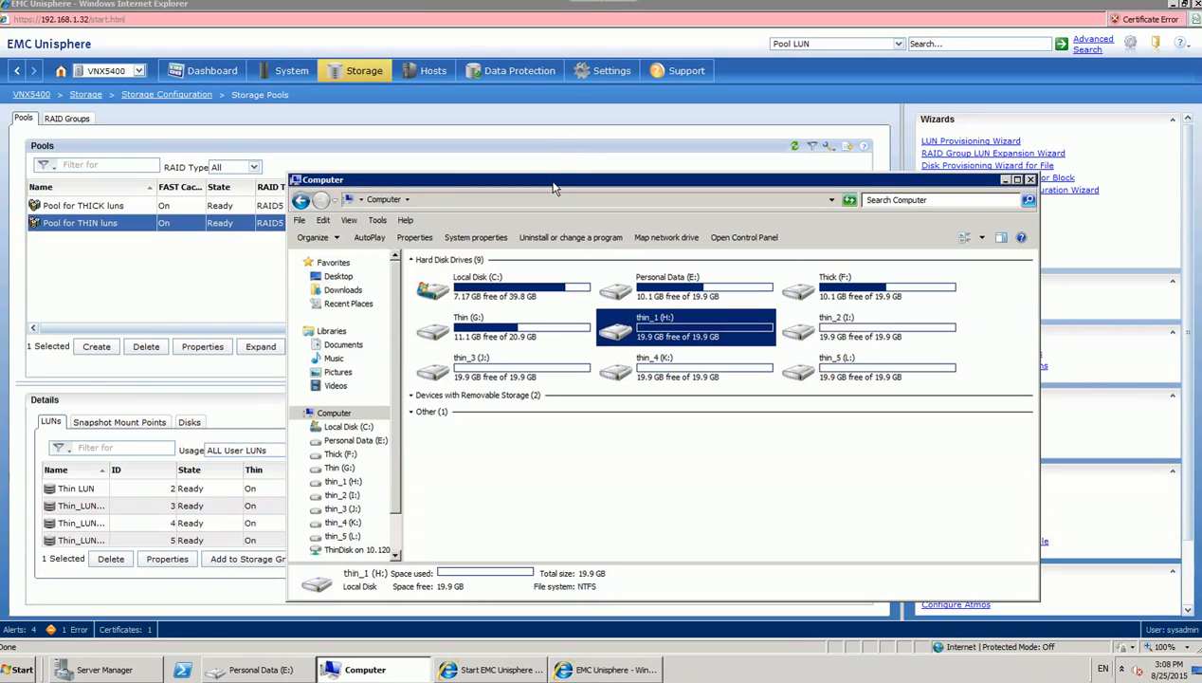
left_click_drag(548, 268, 547, 271)
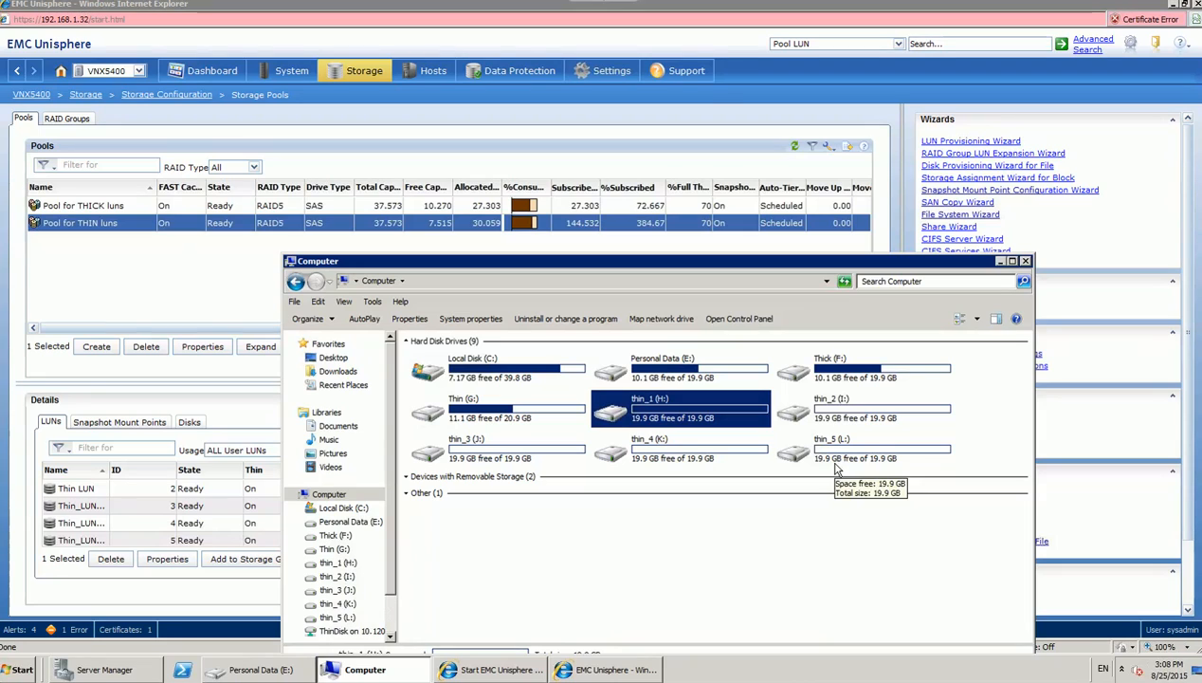
left_click(796, 527)
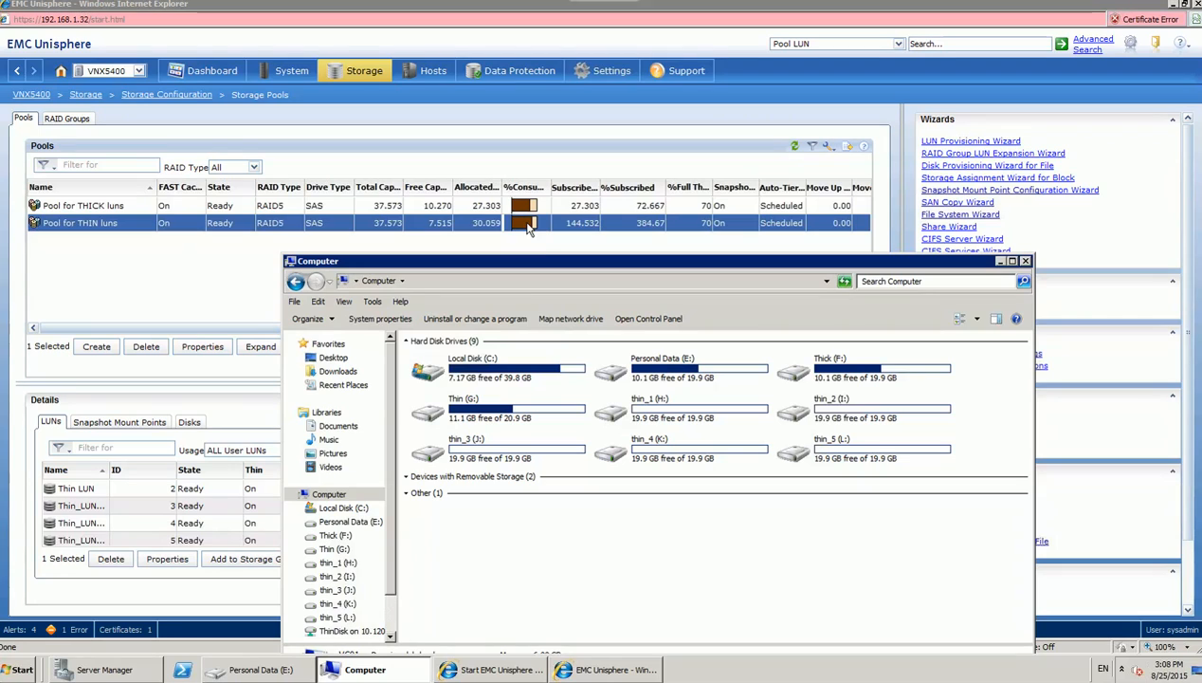
mouse_move(528, 227)
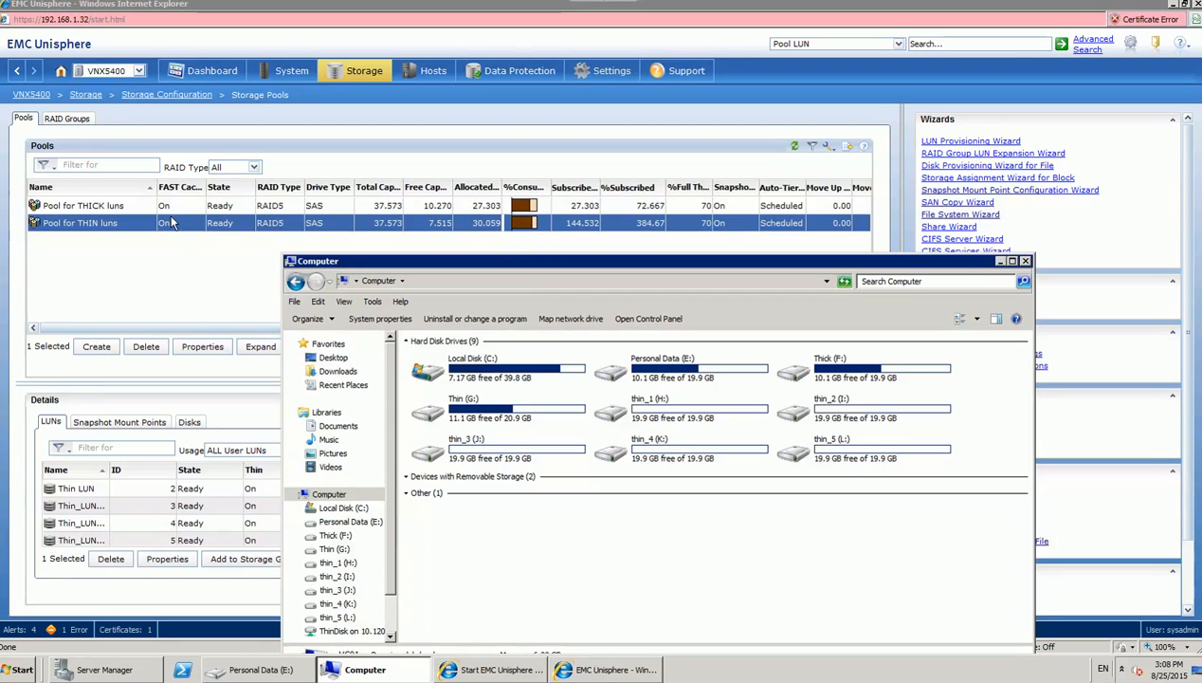
Step: Expand "Pool for THIN luns" with automatic disk selection, adding 5 (Recommended) SAS disks and 0 NL SAS disks
left_click(92, 227)
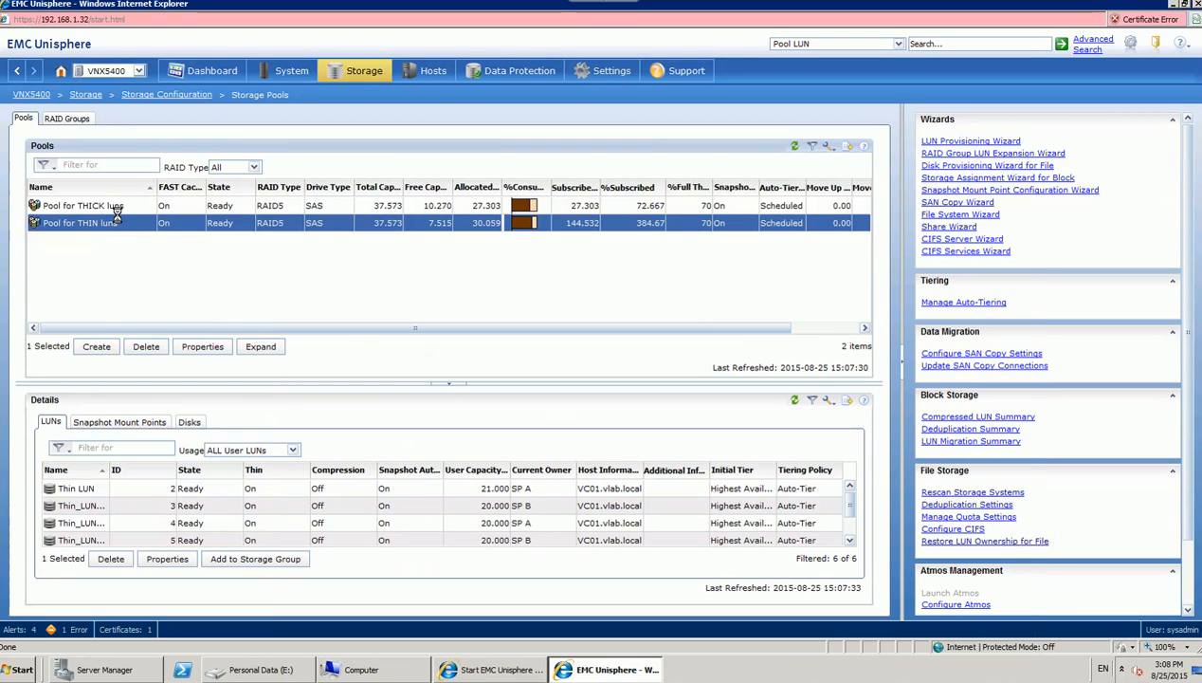
right_click(118, 222)
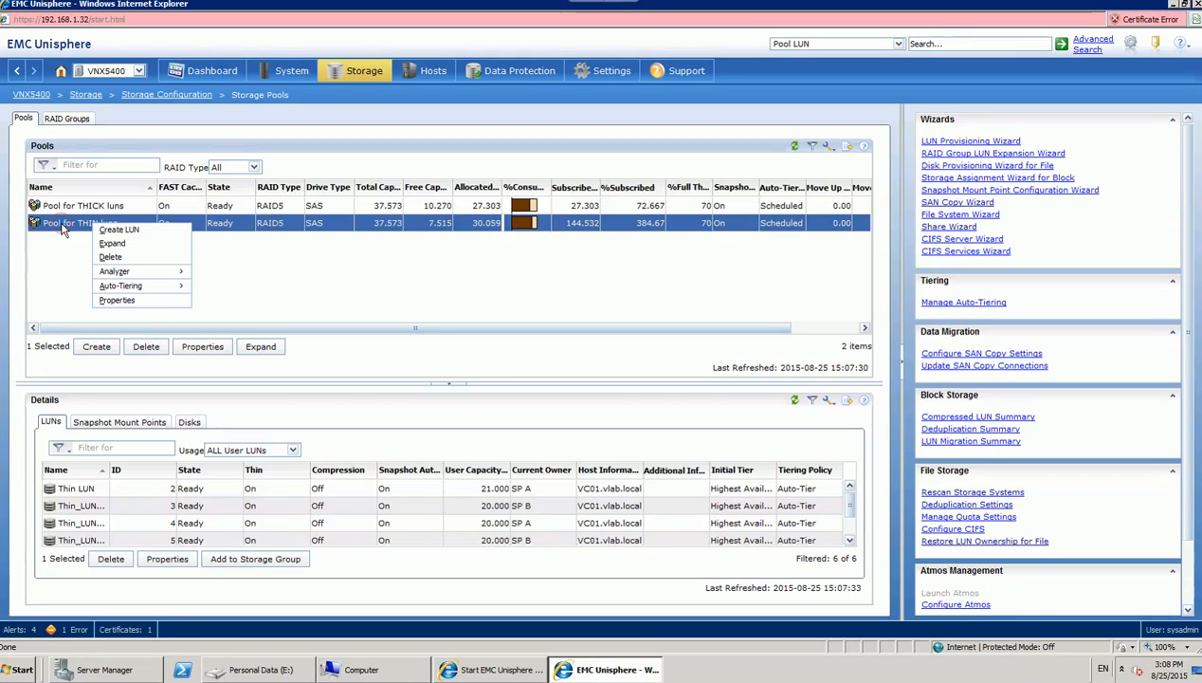
left_click(84, 232)
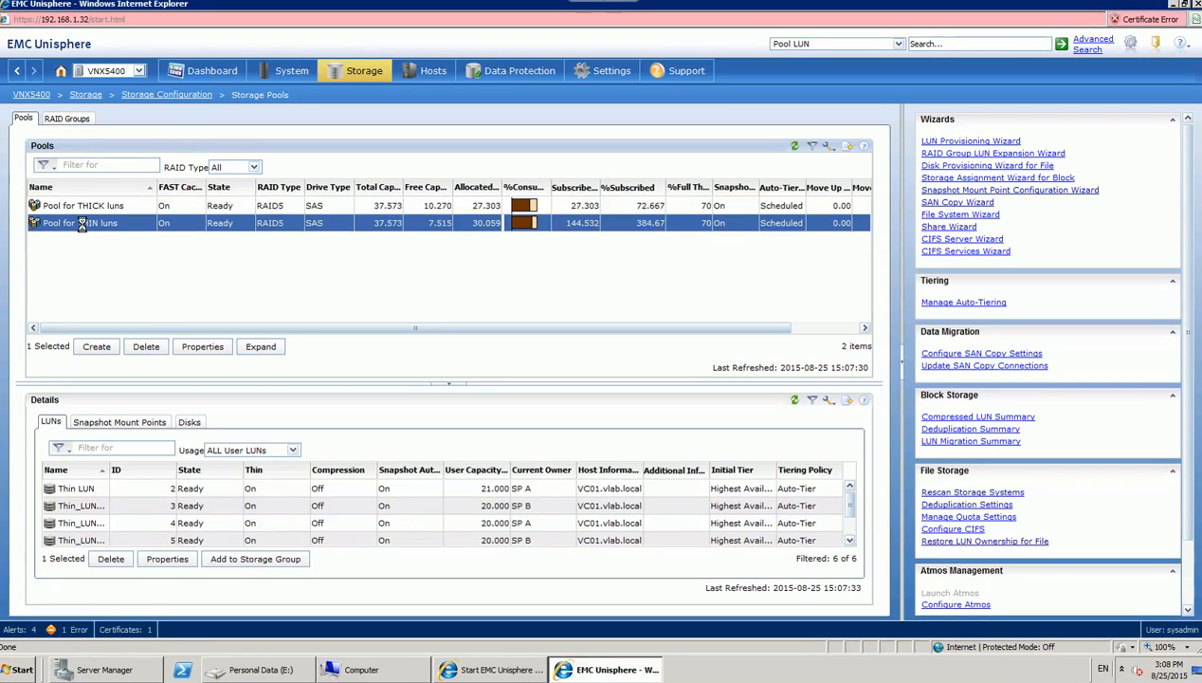
right_click(83, 224)
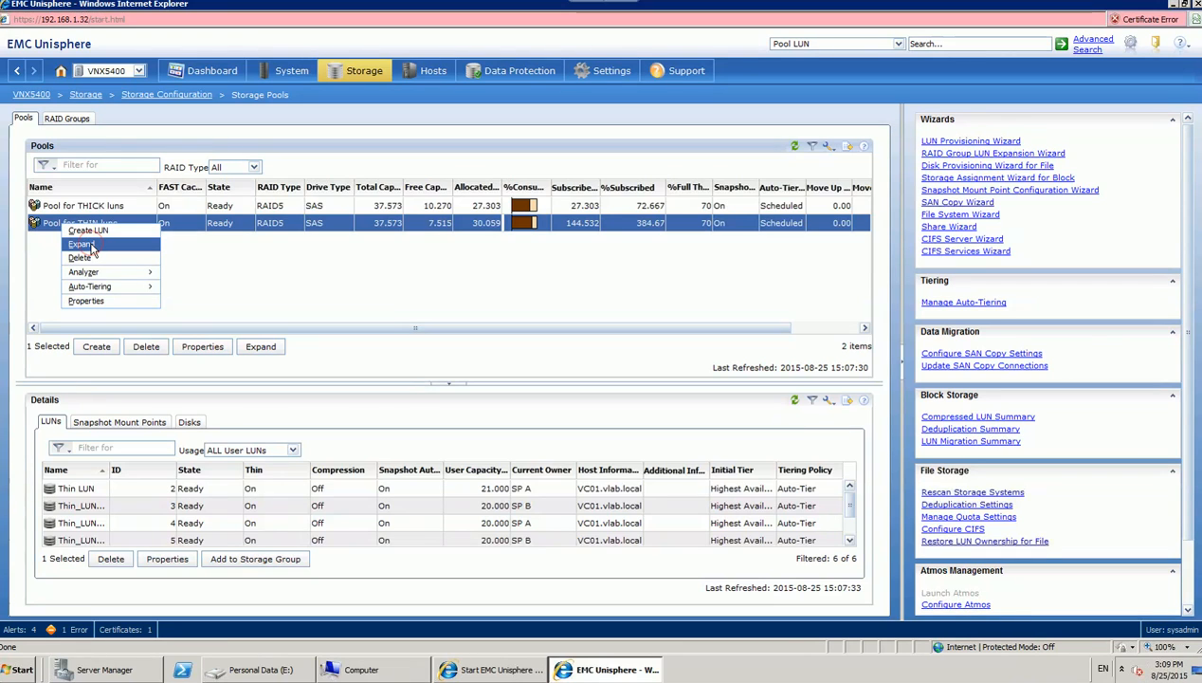
left_click(83, 244)
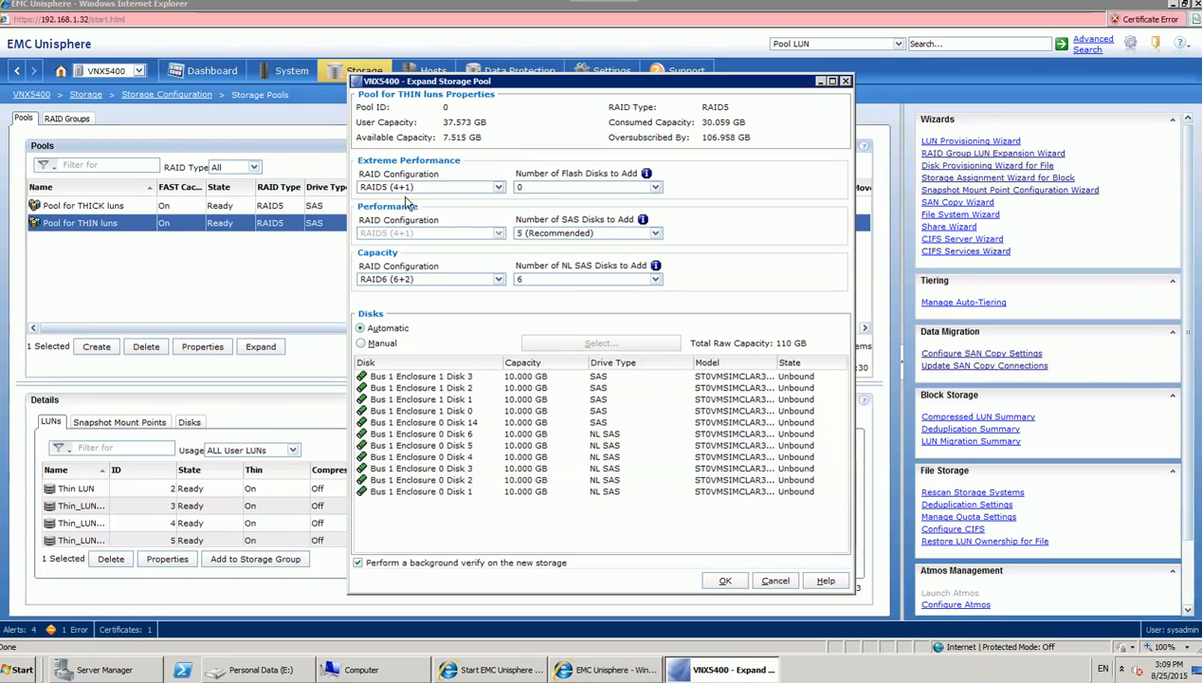
left_click(497, 279)
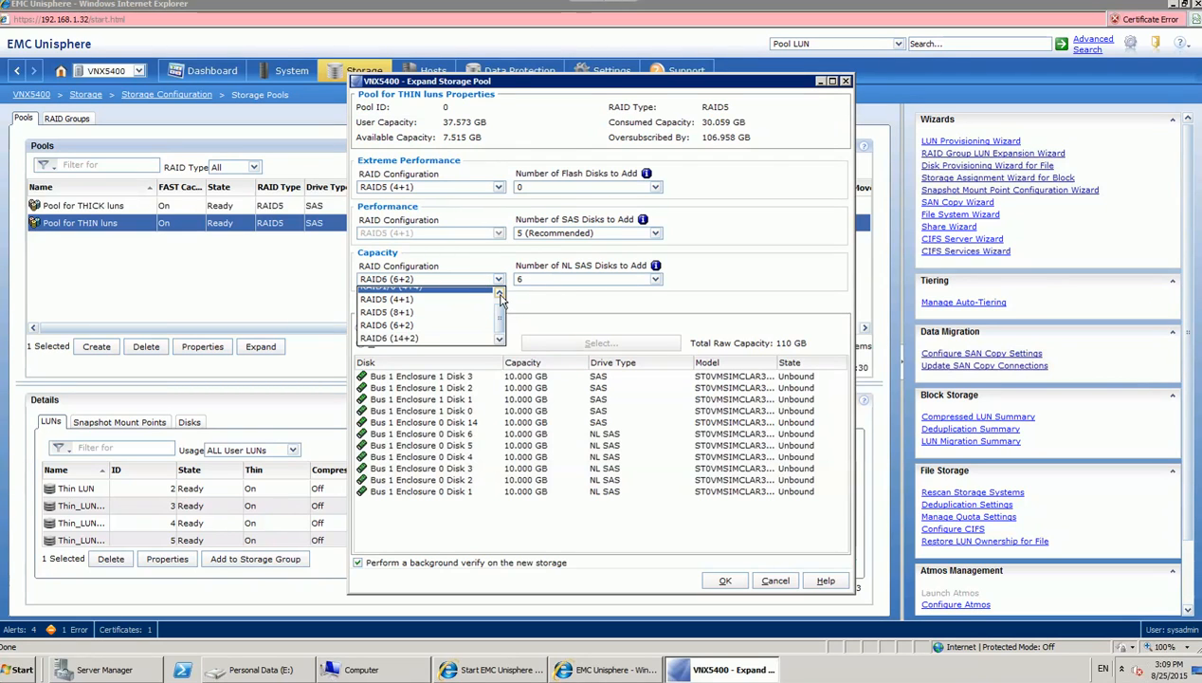
left_click(552, 280)
left_click(549, 280)
left_click(562, 282)
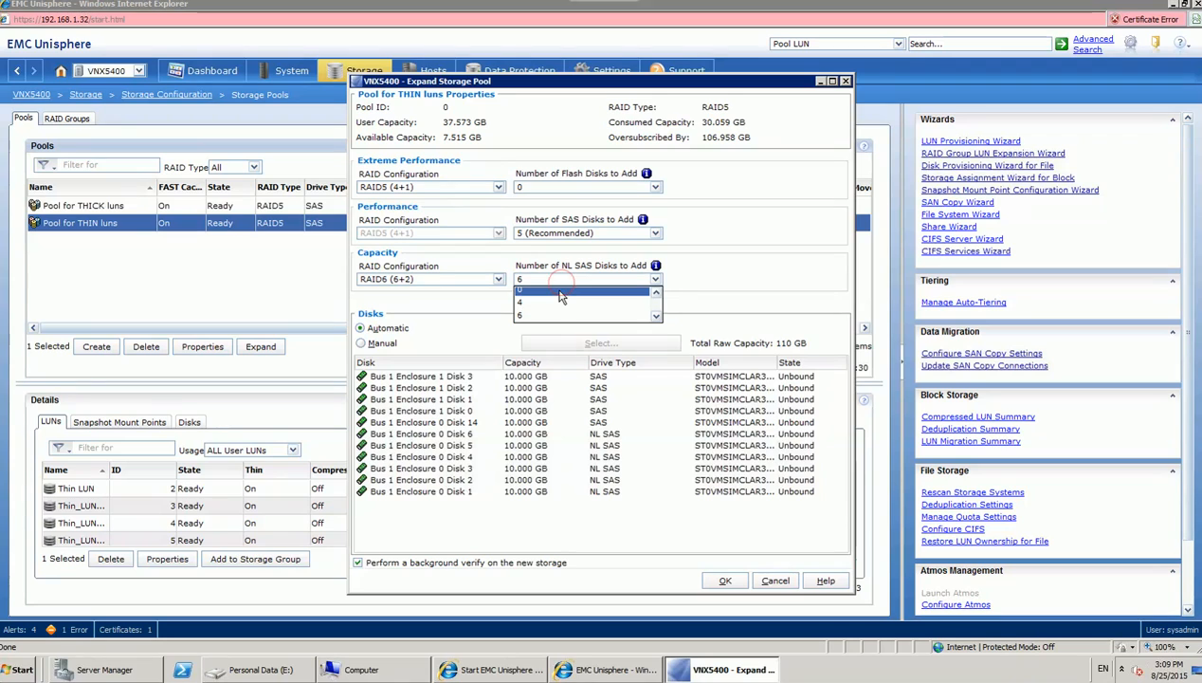
left_click(555, 290)
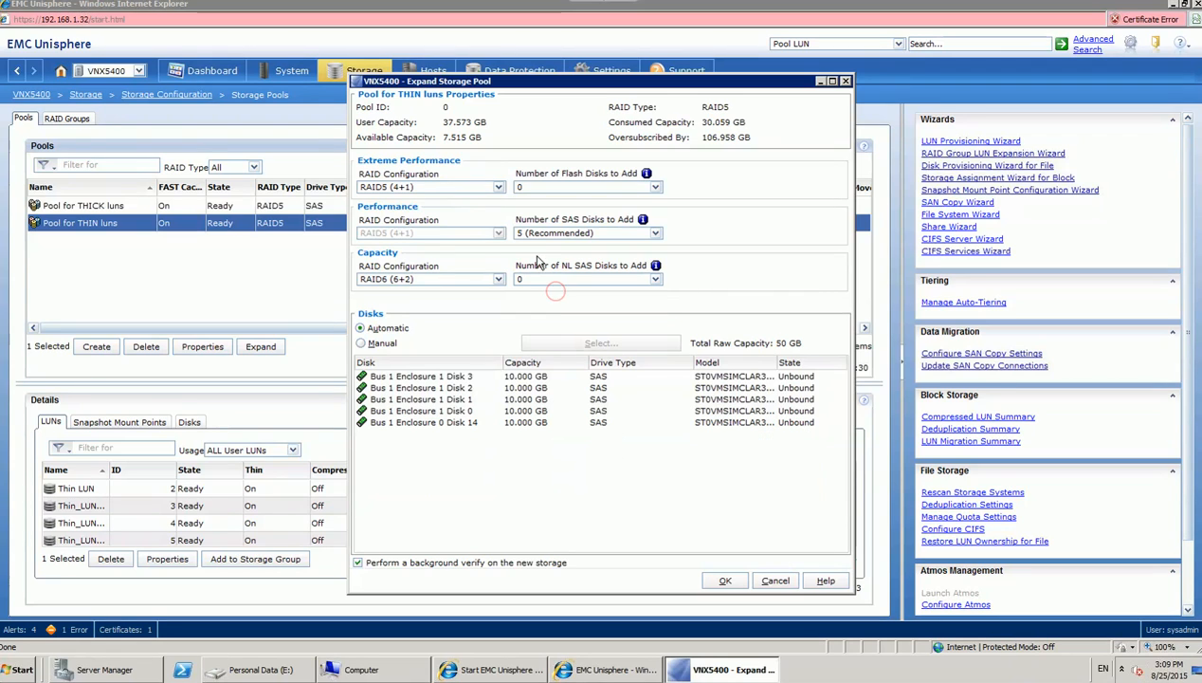
left_click(726, 580)
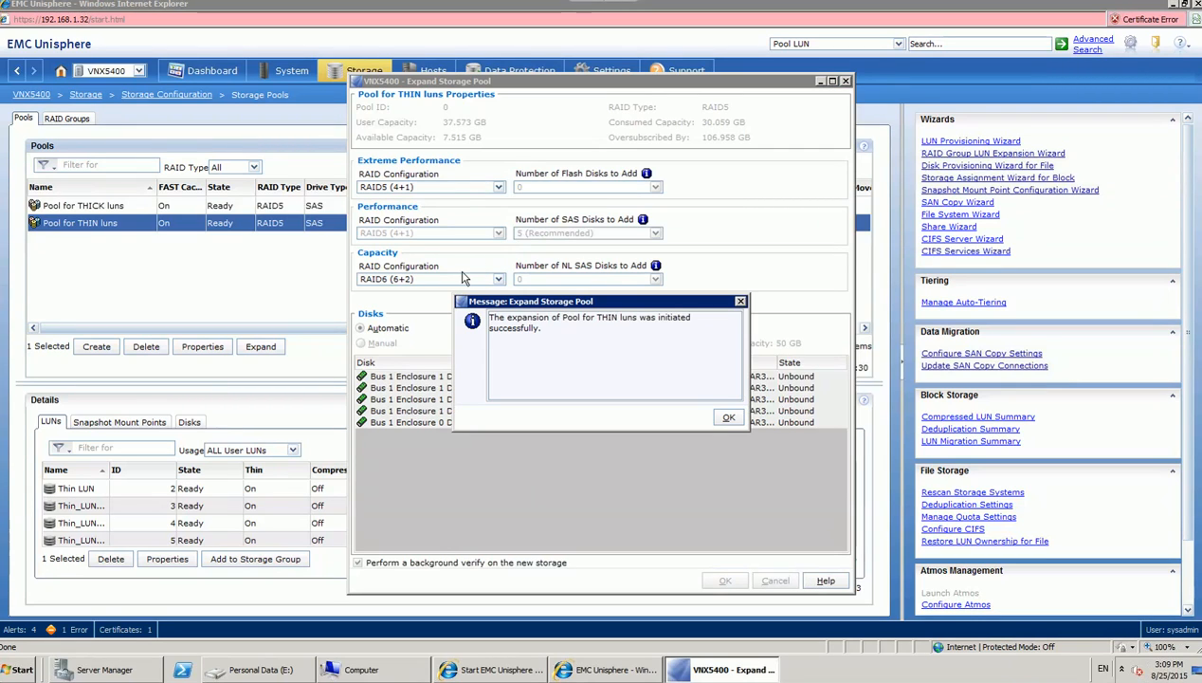
left_click(728, 417)
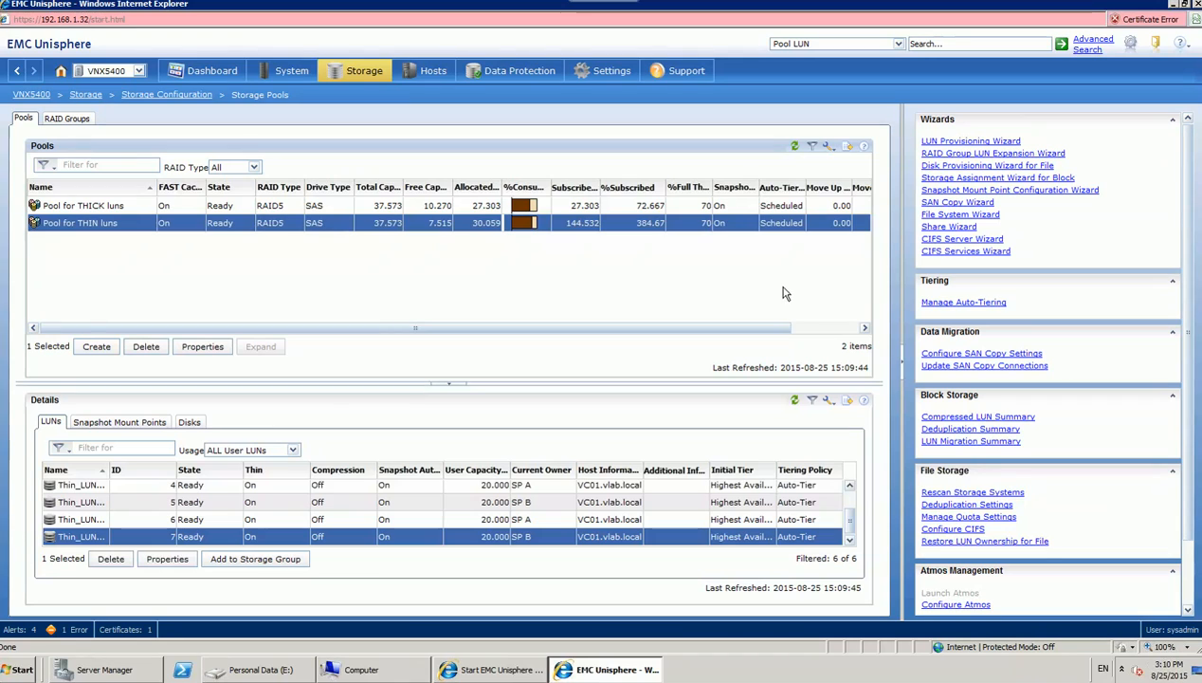
Step: Refresh the pool list and examine the total, free and consumed capacity of "Pool for THIN luns"
left_click(794, 148)
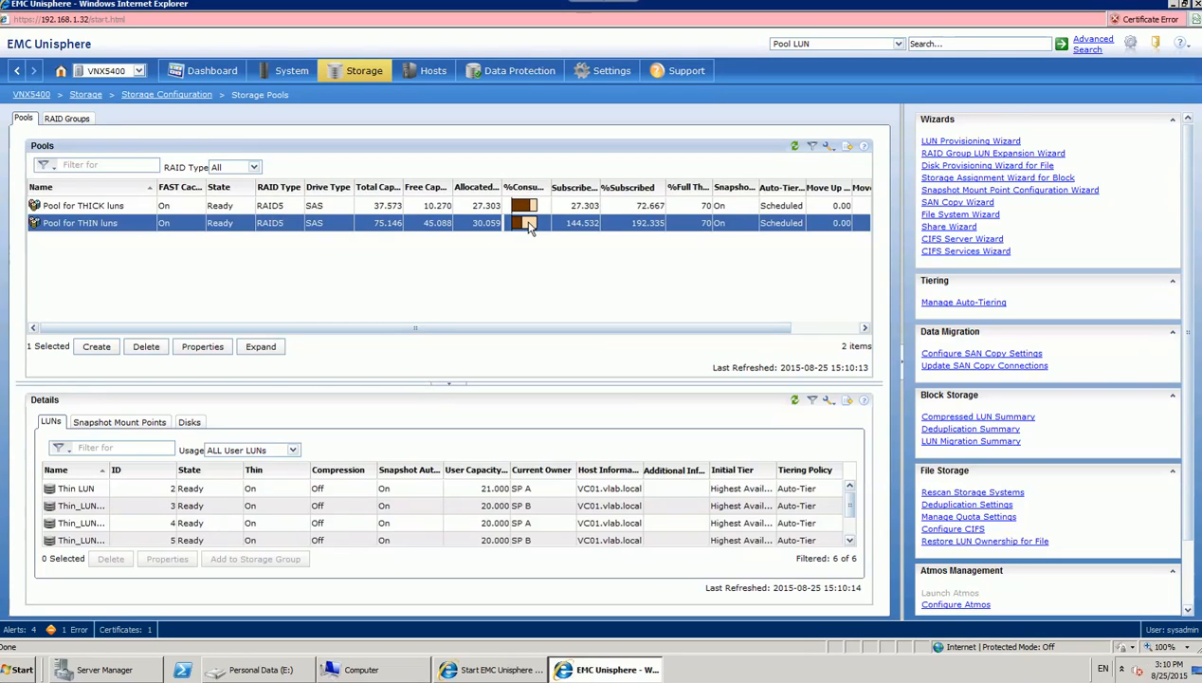
mouse_move(529, 225)
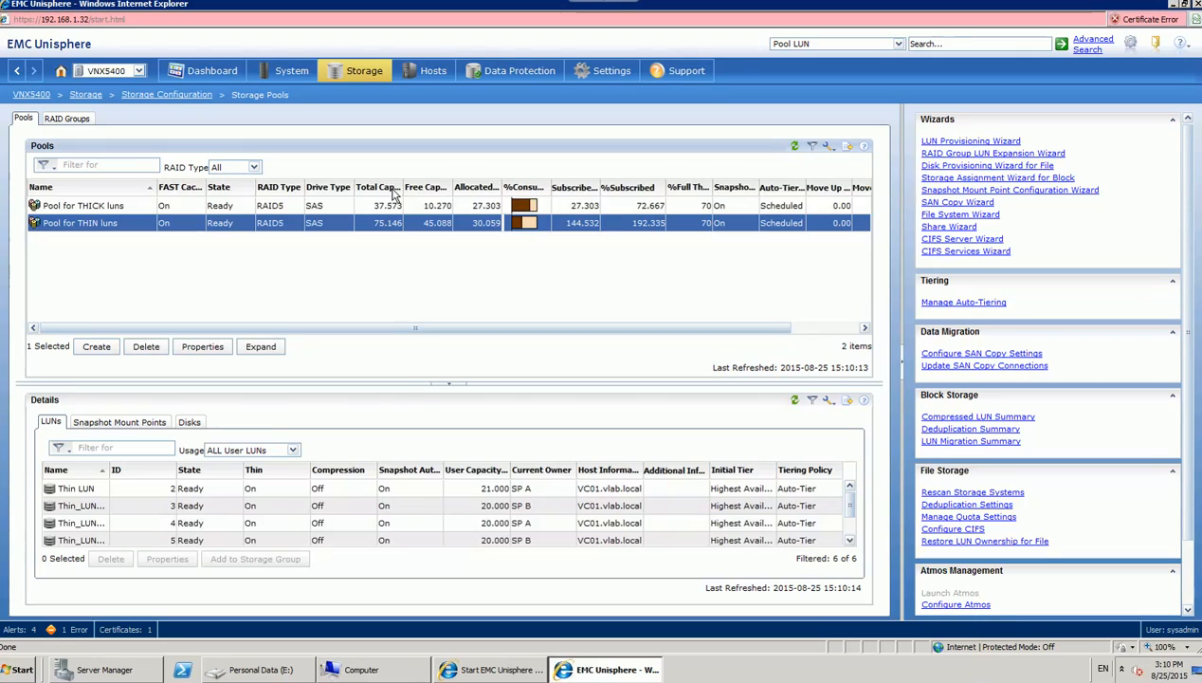
mouse_move(387, 233)
Step: Permanently delete 10GB-file.tst from the Thin (G:) drive in Windows Explorer, and return to "Pool for THIN luns" in Unisphere
left_click(359, 669)
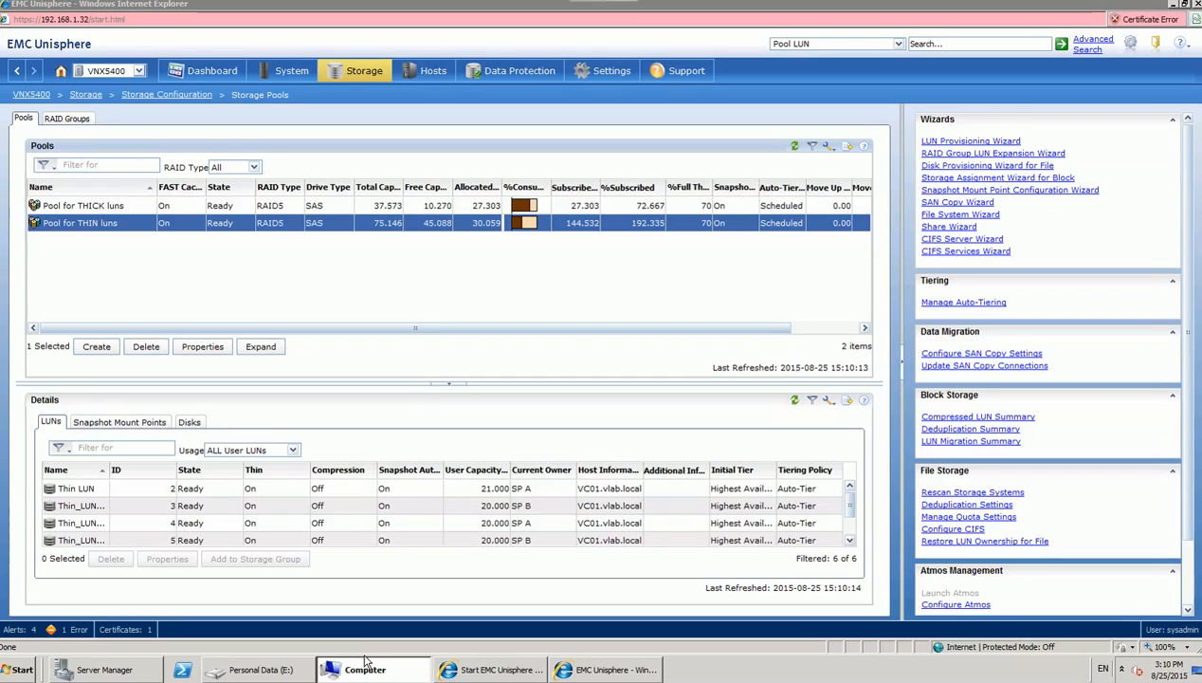
left_click(360, 670)
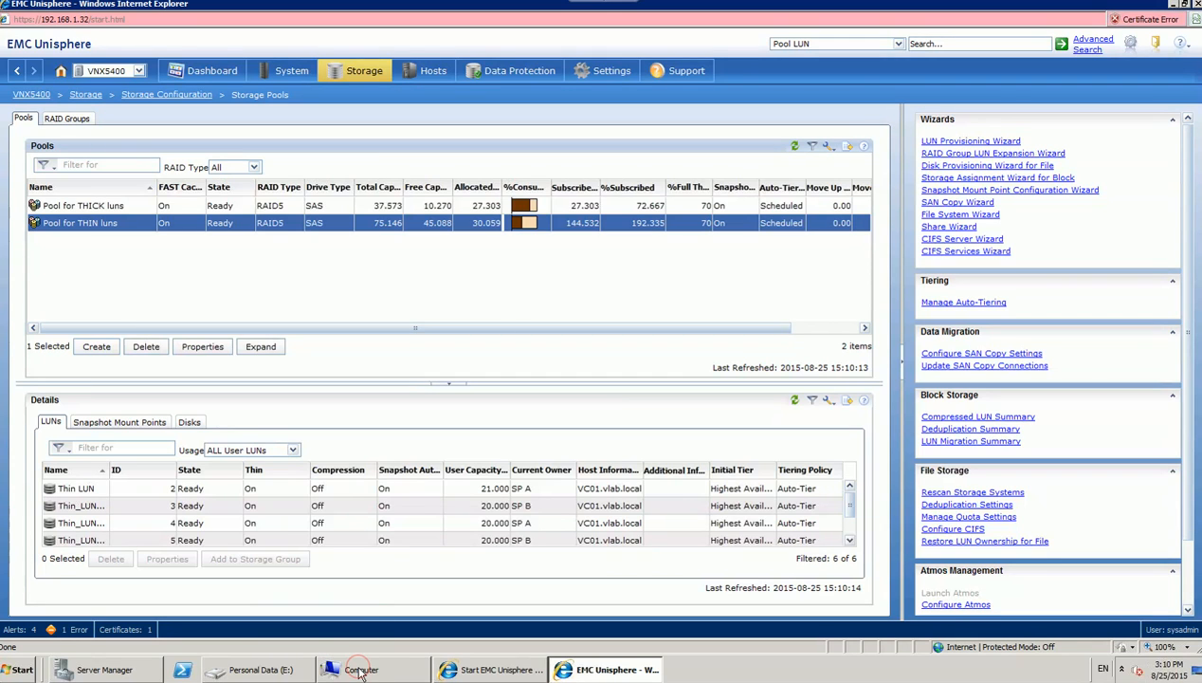
left_click(360, 671)
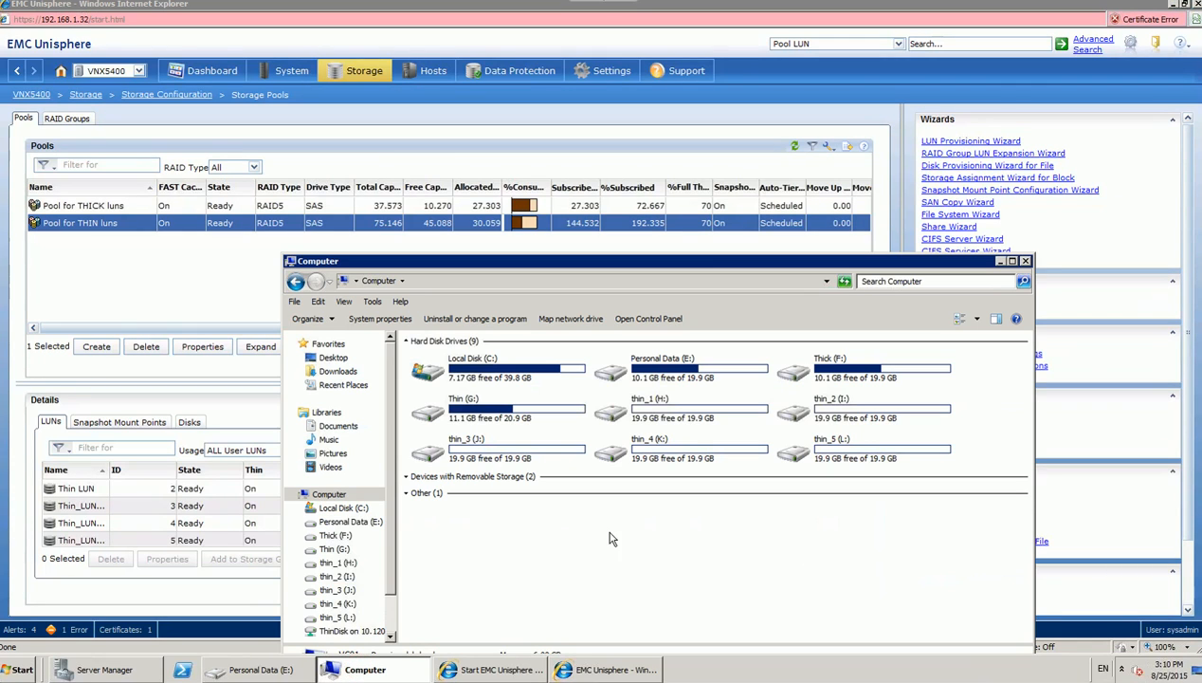
double_click(508, 411)
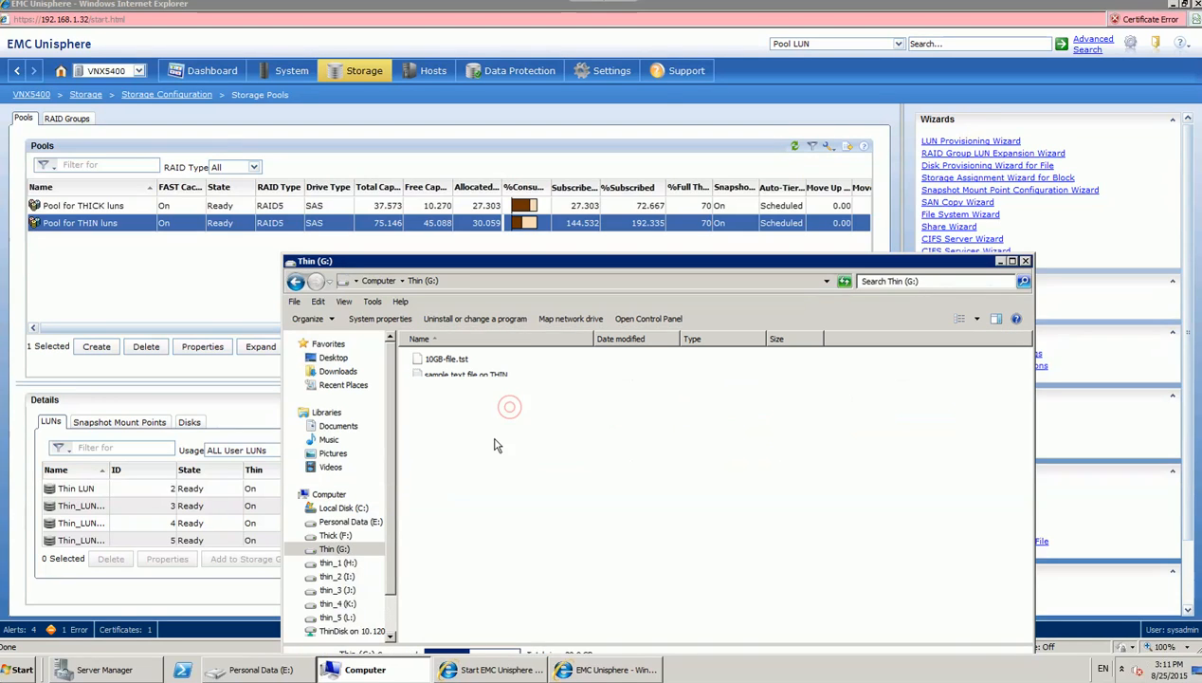
left_click(452, 359)
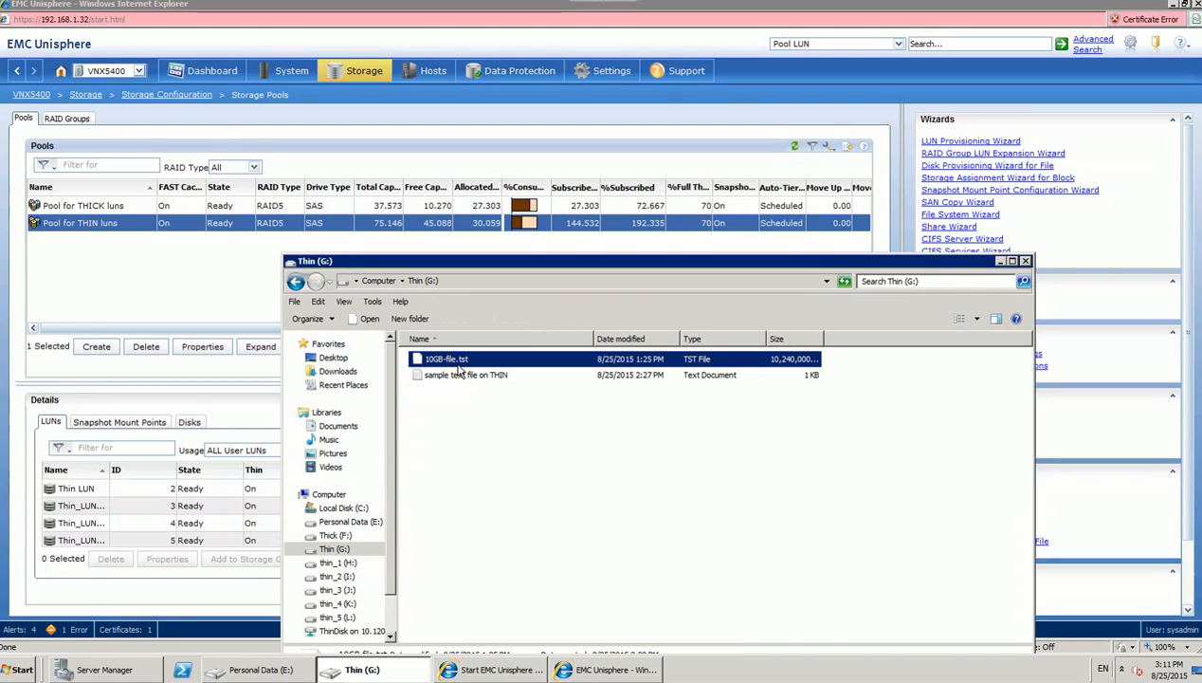
key("Delete")
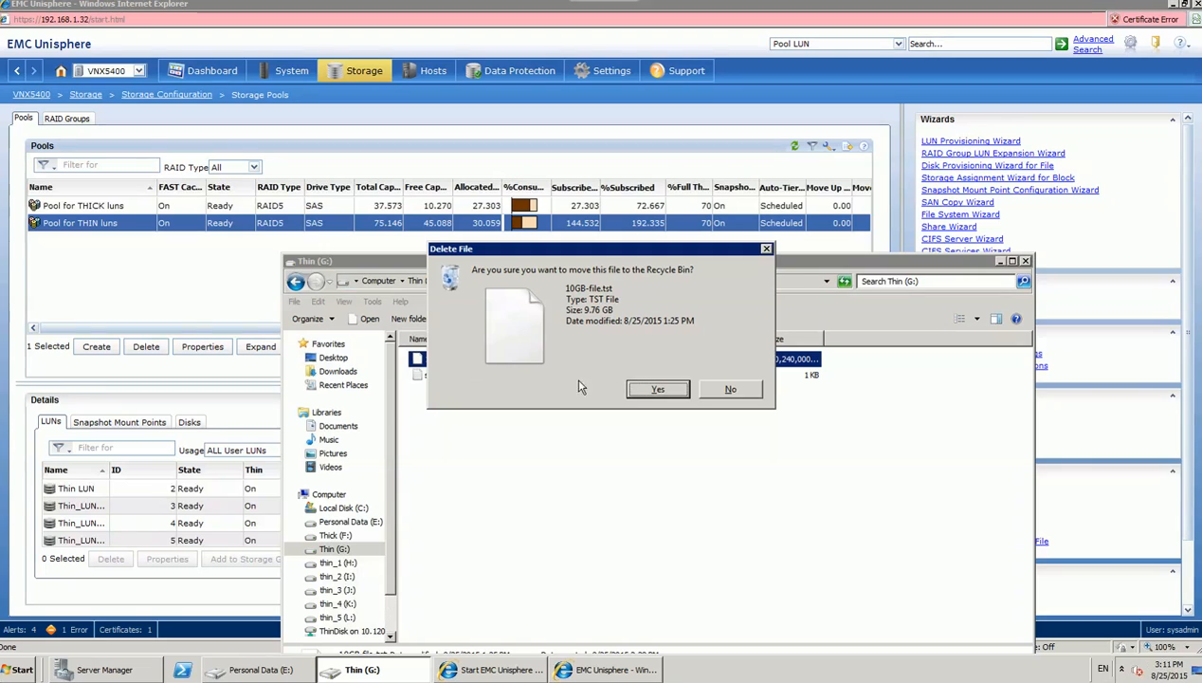
left_click(654, 392)
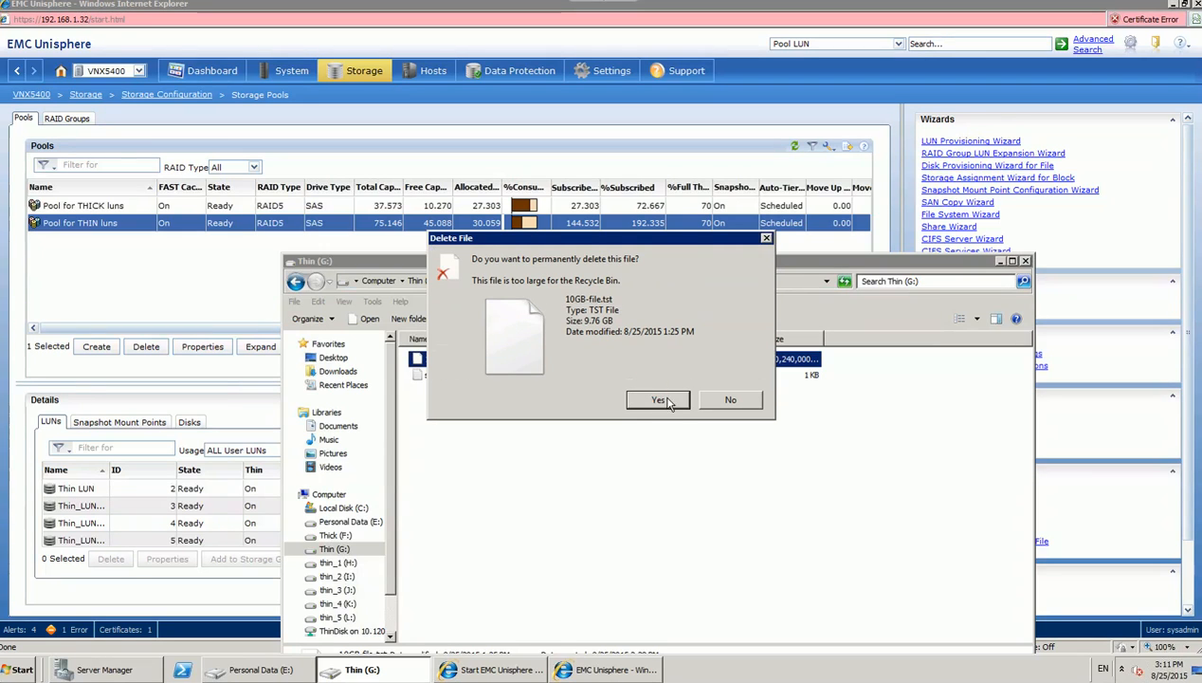
left_click(658, 399)
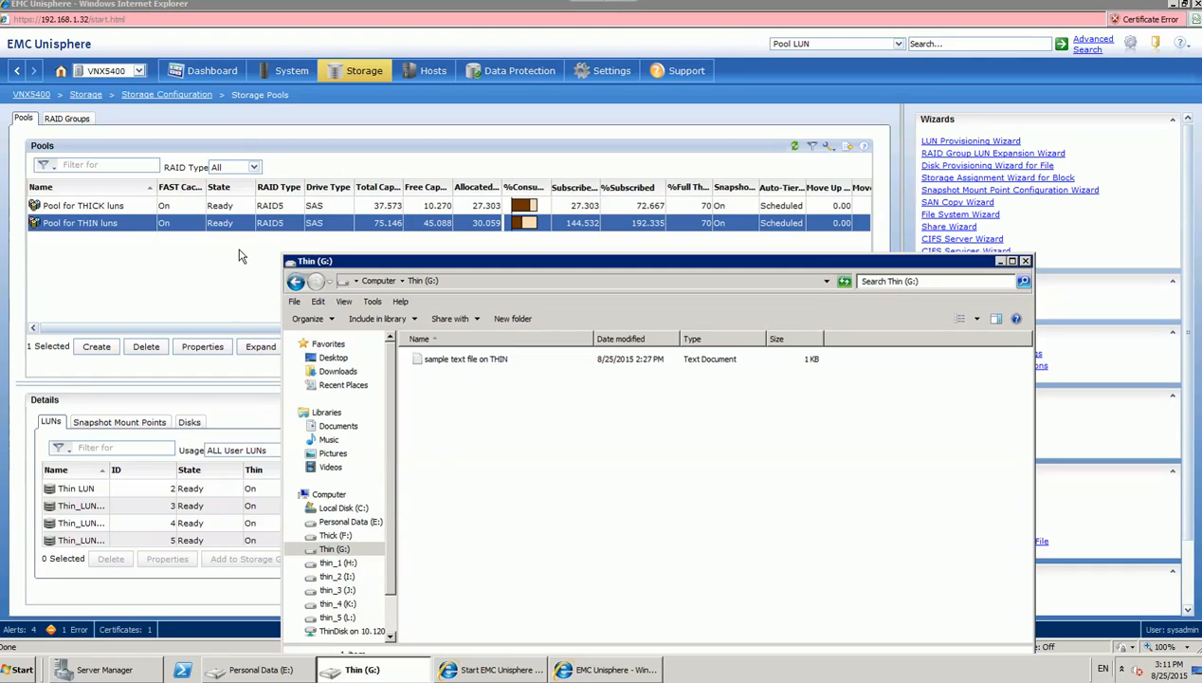
left_click(120, 222)
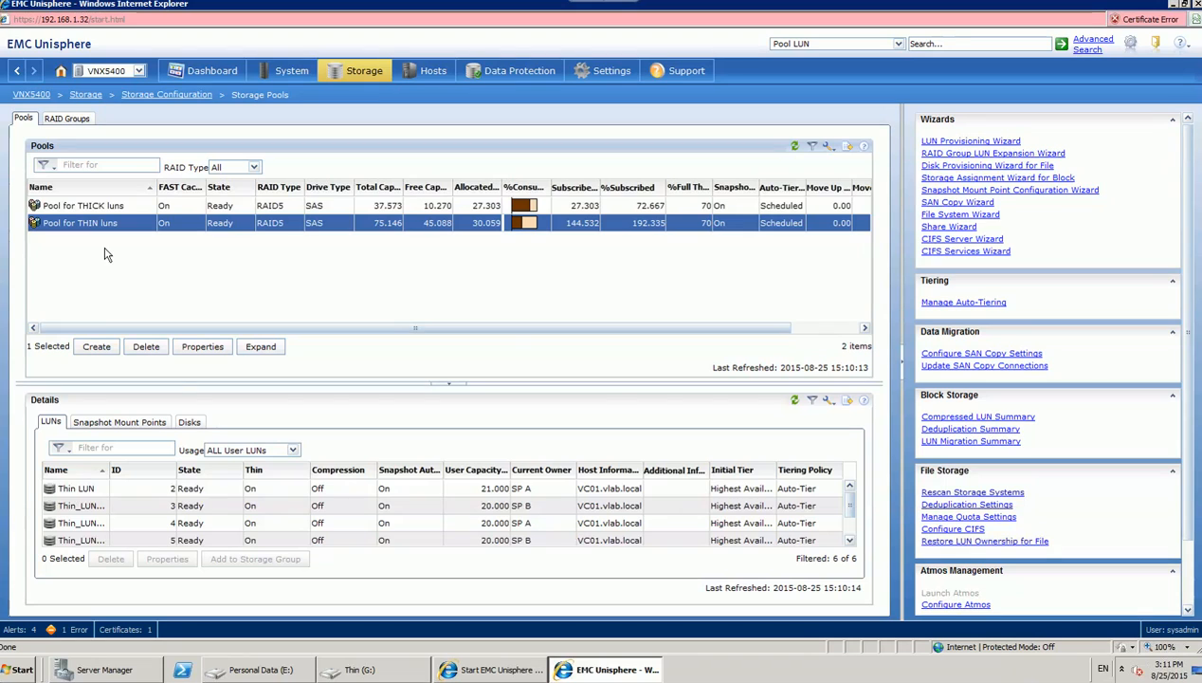
Step: Switch to the "Start EMC Unisphere" Internet Explorer window and open google.com in a new tab
left_click(487, 669)
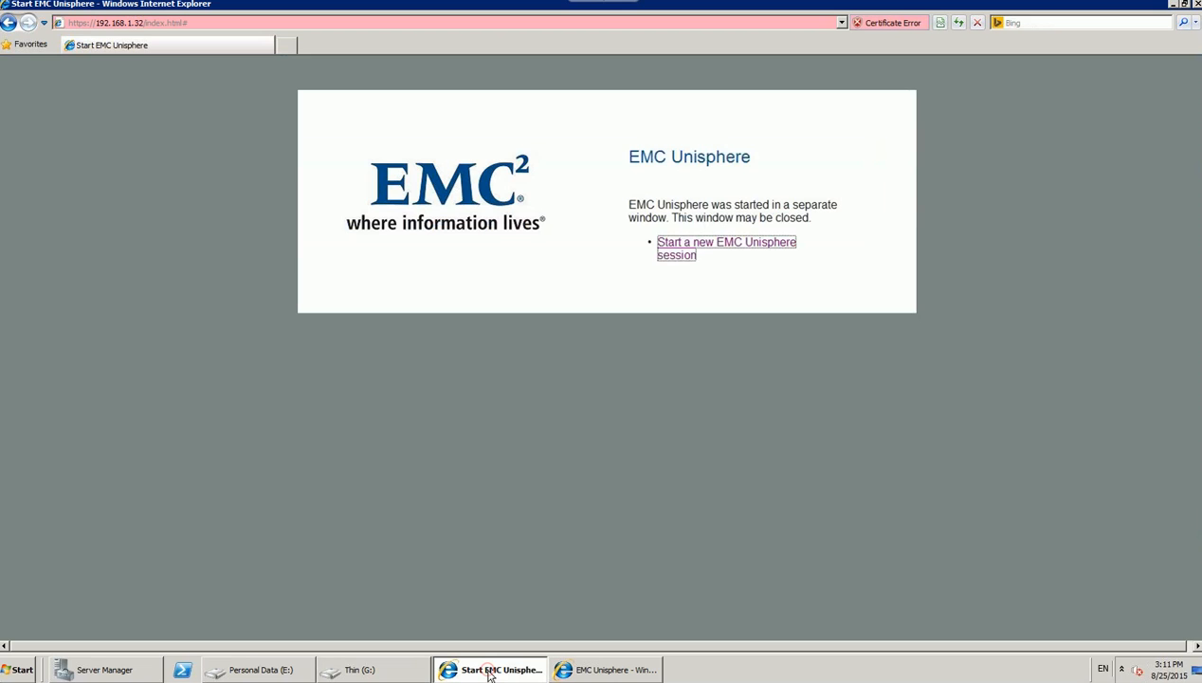
left_click(286, 45)
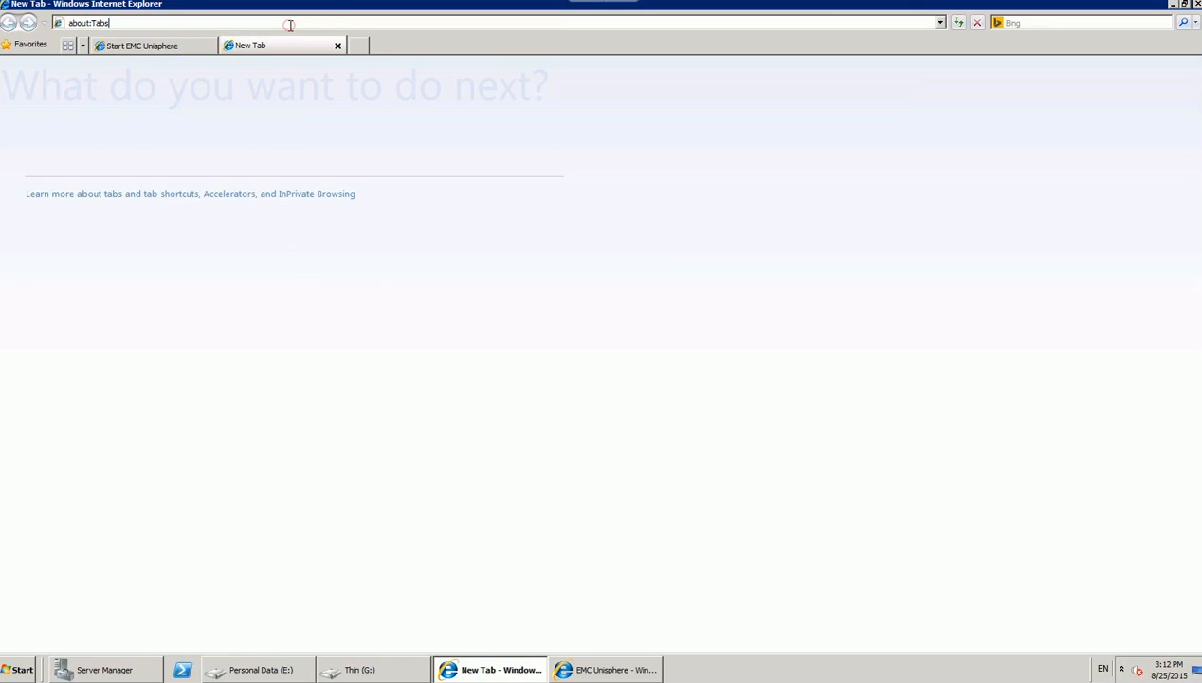
type("a")
key("BackSpace")
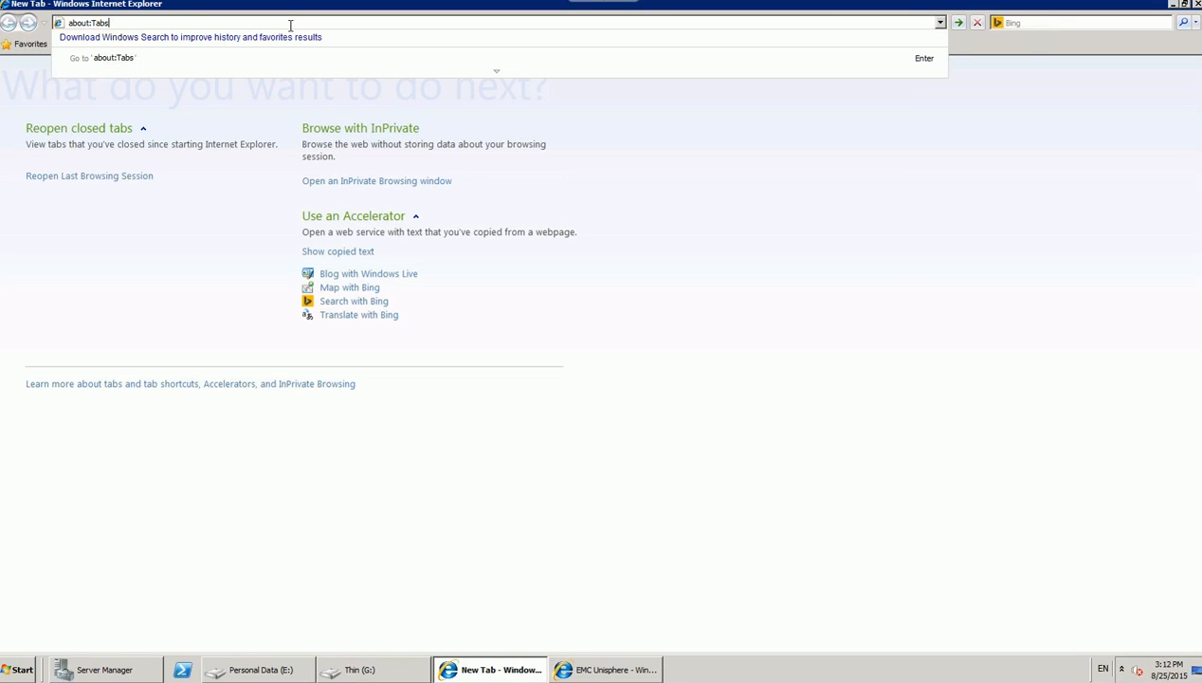
key("BackSpace")
key("BackSpace")
key("BackSpace")
key("BackSpace")
key("BackSpace")
key("BackSpace")
key("BackSpace")
key("BackSpace")
key("BackSpace")
key("BackSpace")
type("google.com")
key("Return")
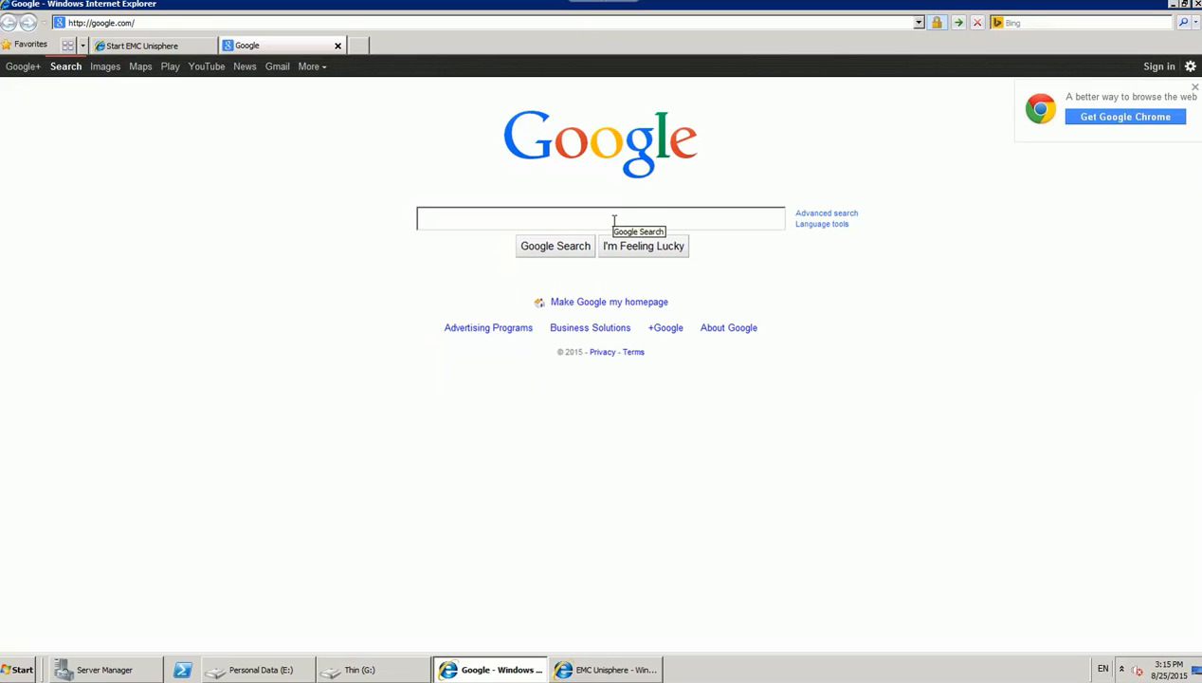
Step: Search Google for "sdelete" and open the Microsoft TechNet SDelete page
type("sde")
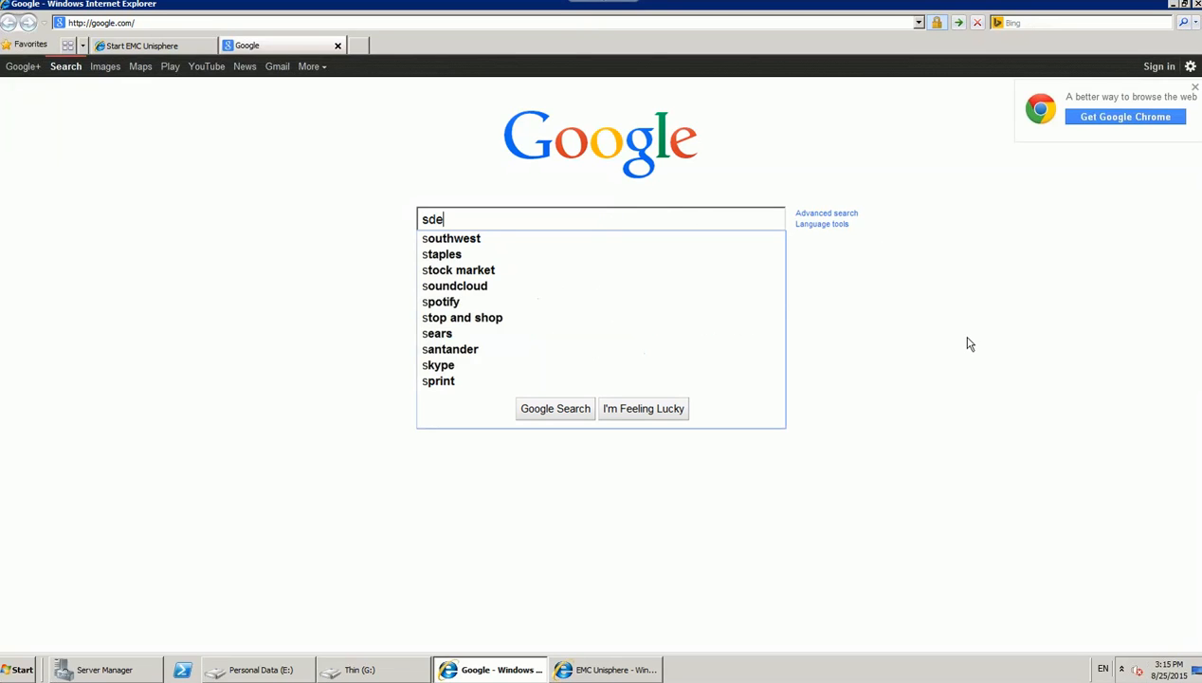
type("lete")
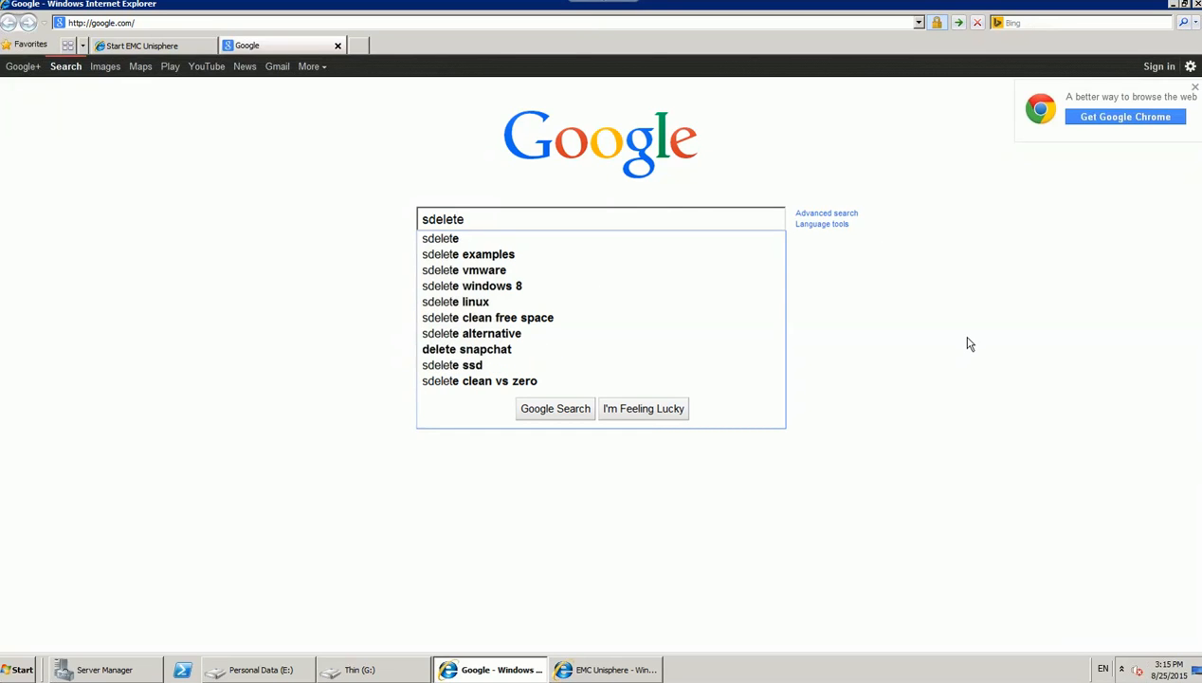
key("Return")
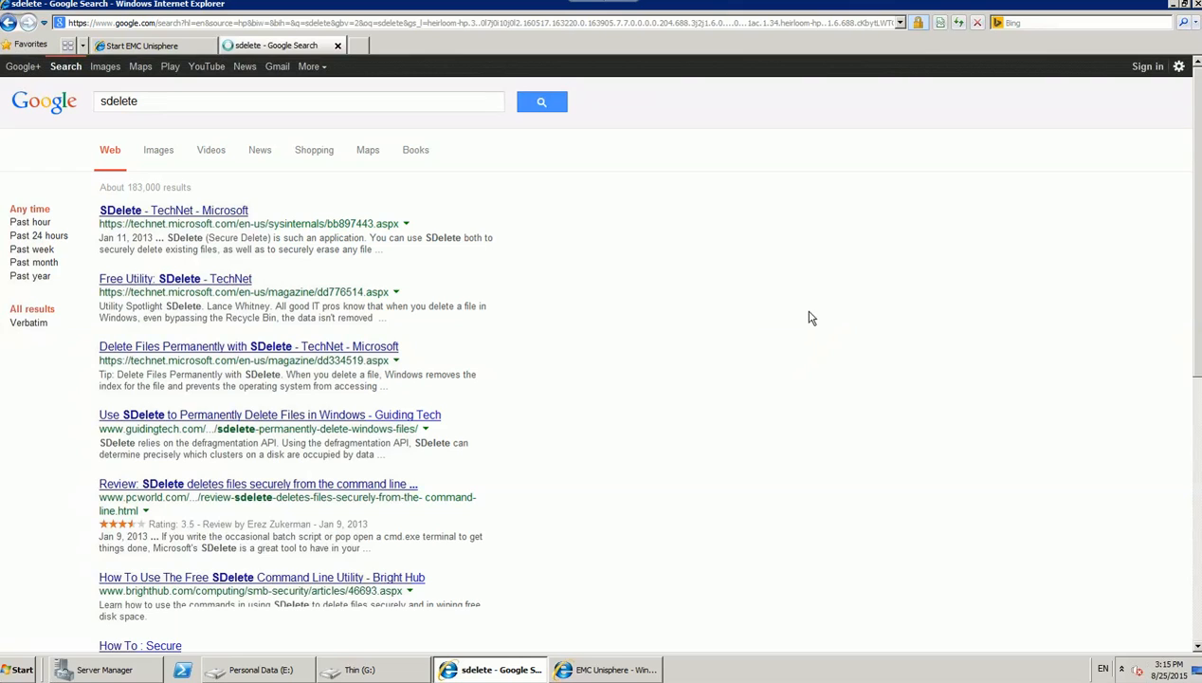
left_click(152, 211)
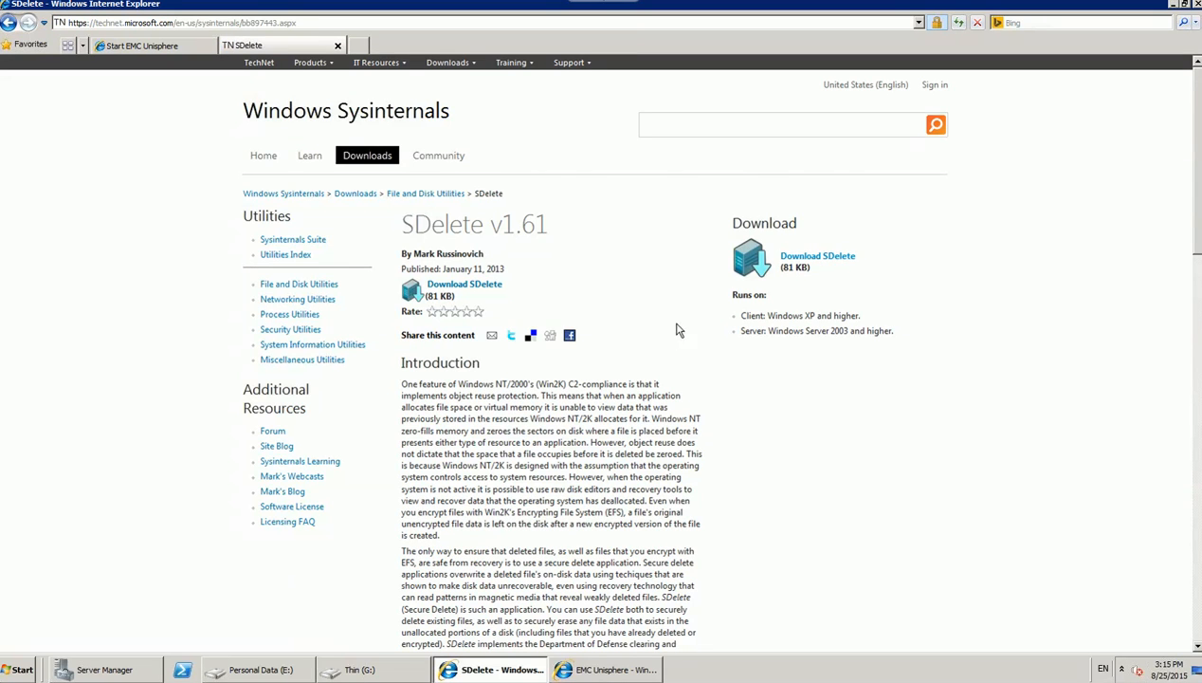
Step: Review the usage options on the SDelete page, then return to the storage pools in Unisphere
scroll(675, 334, "down", 3)
scroll(664, 346, "down", 1)
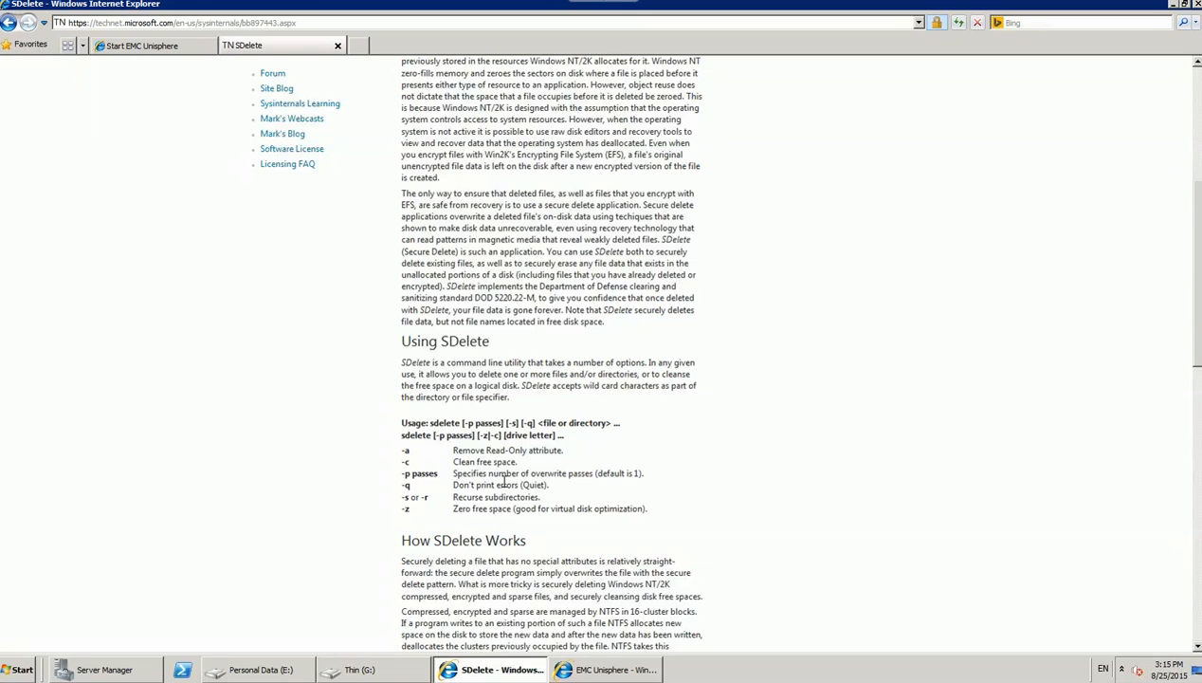
scroll(500, 479, "up", 4)
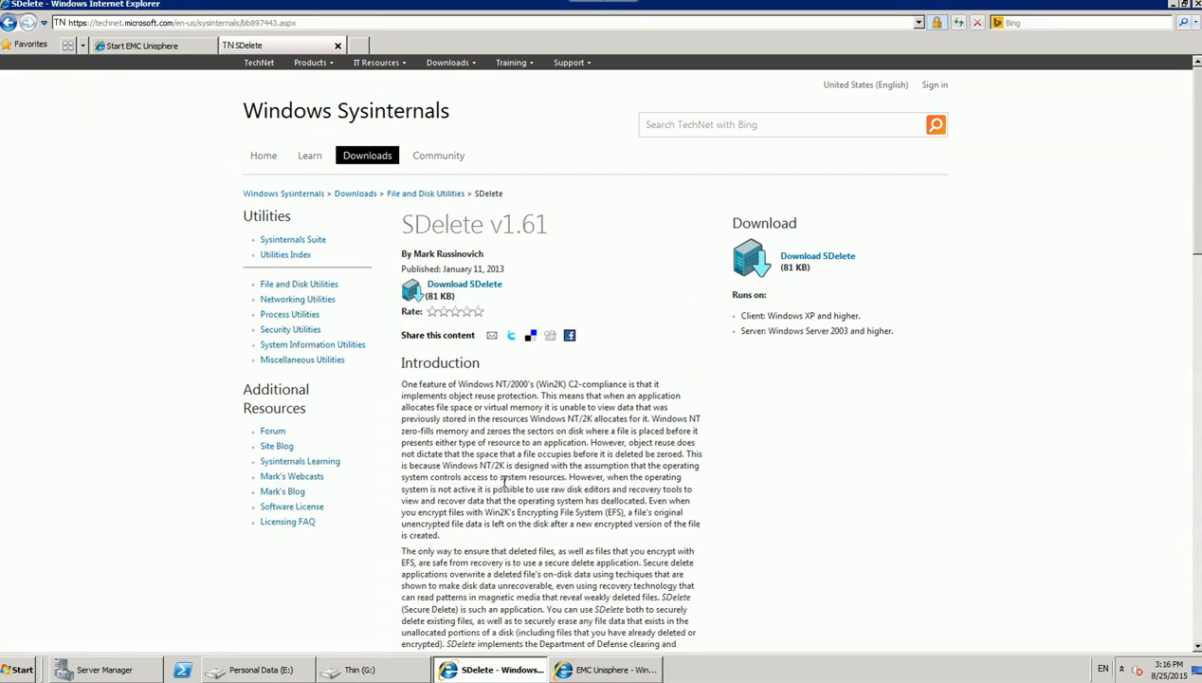
left_click(155, 49)
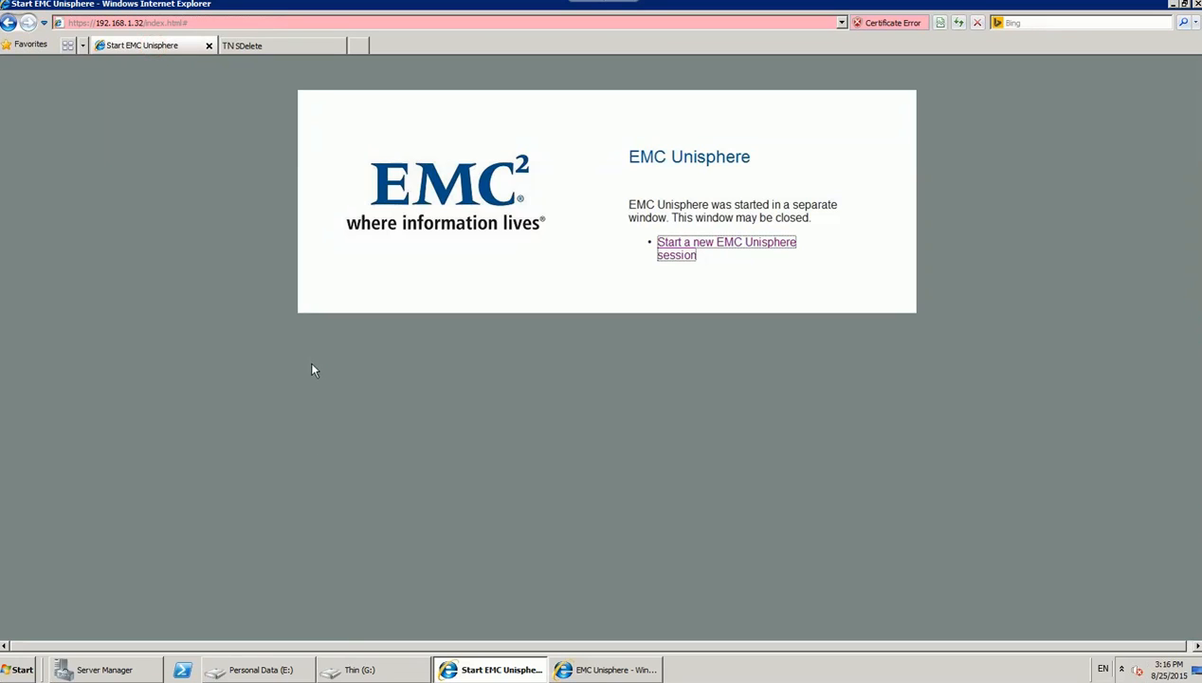
left_click(612, 670)
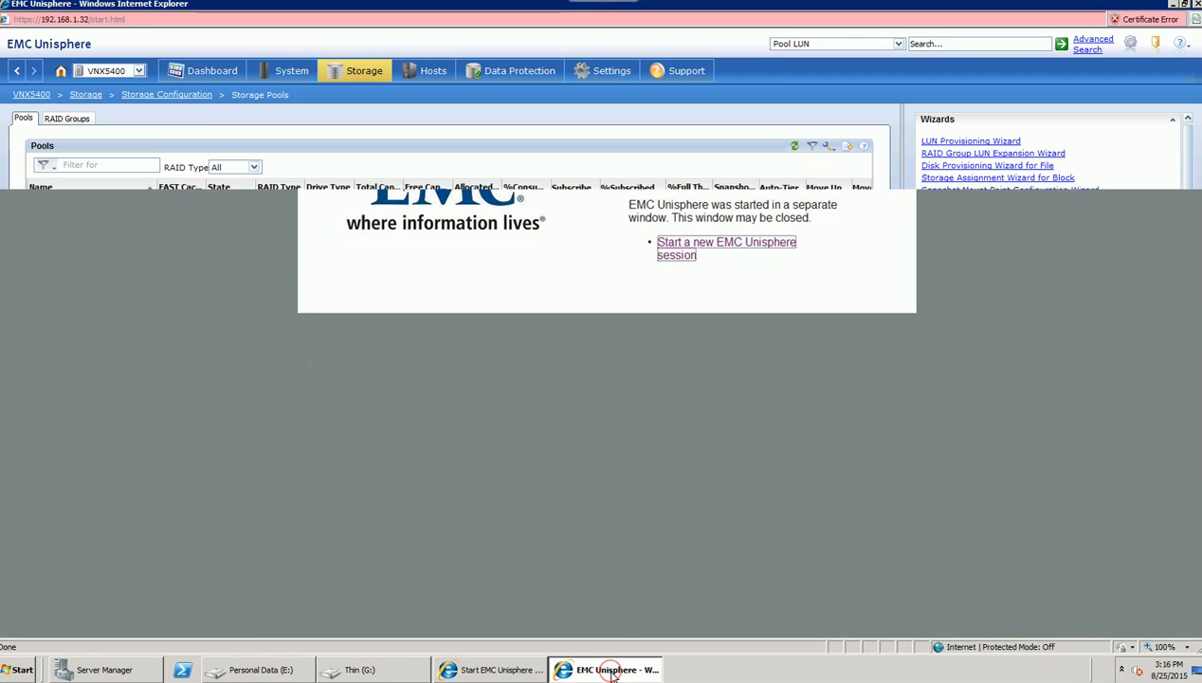